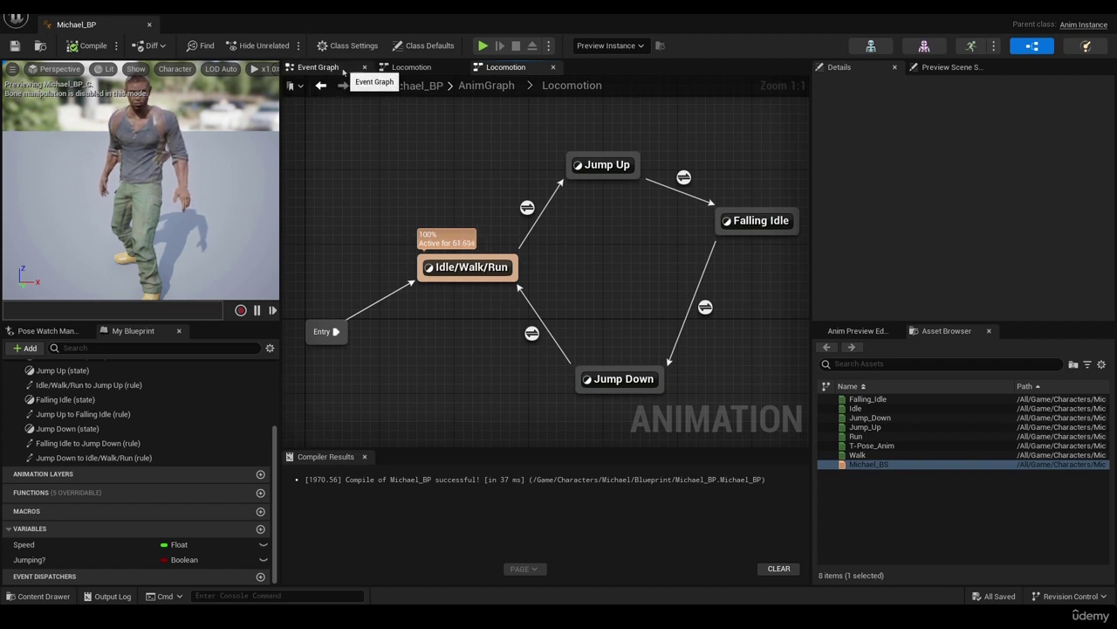
# Step: Open the Event Graph and move the Try Get Pawn Owner node slightly further below the Event Blueprint Update Animation node
pyautogui.click(323, 70)
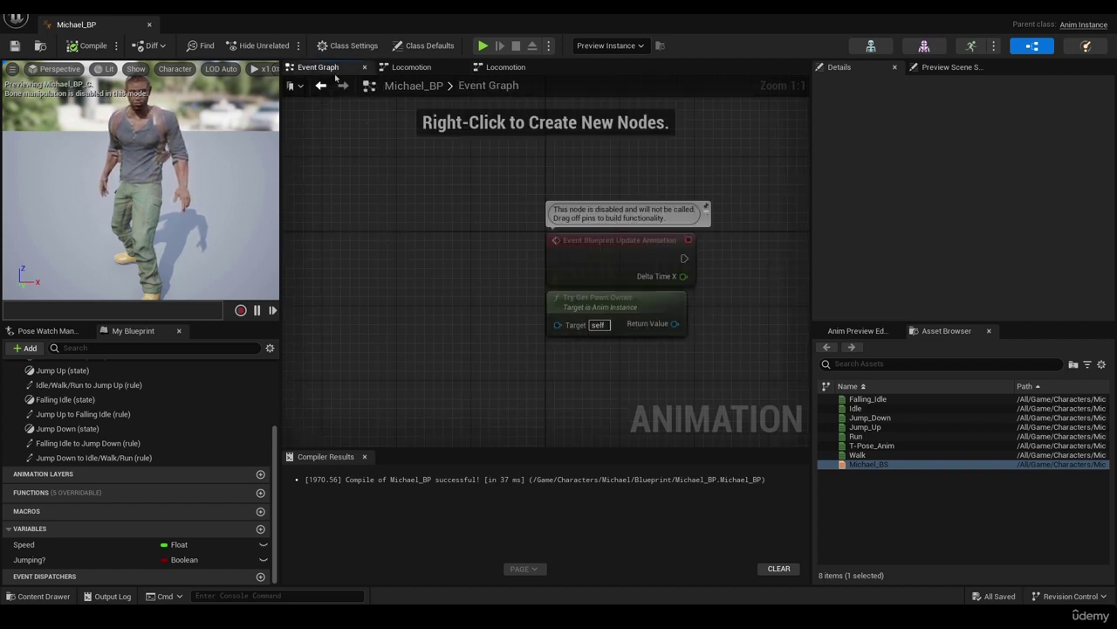
pyautogui.moveTo(507, 281); pyautogui.dragTo(332, 274, button='right')
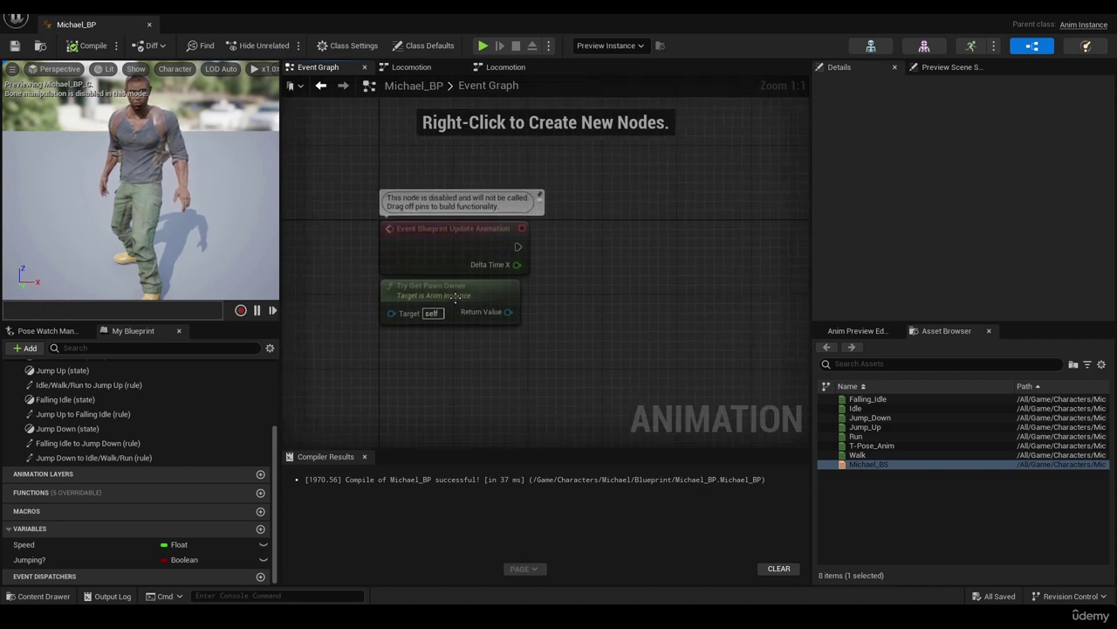
pyautogui.scroll(-2, 473, 317)
pyautogui.scroll(2, 474, 313)
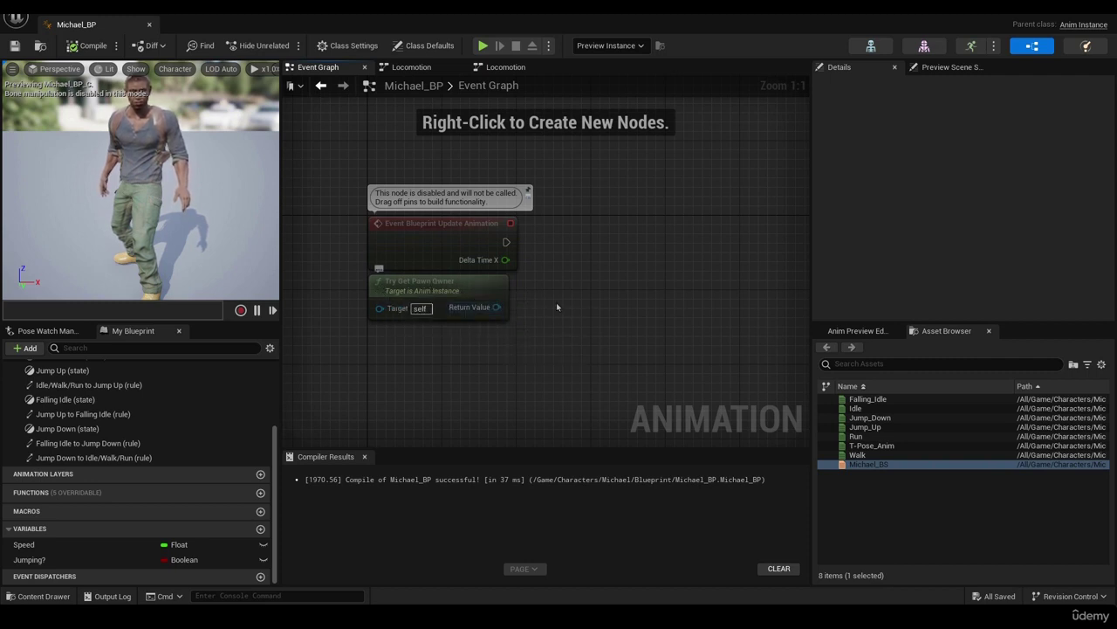
pyautogui.moveTo(569, 308); pyautogui.dragTo(545, 289, button='right')
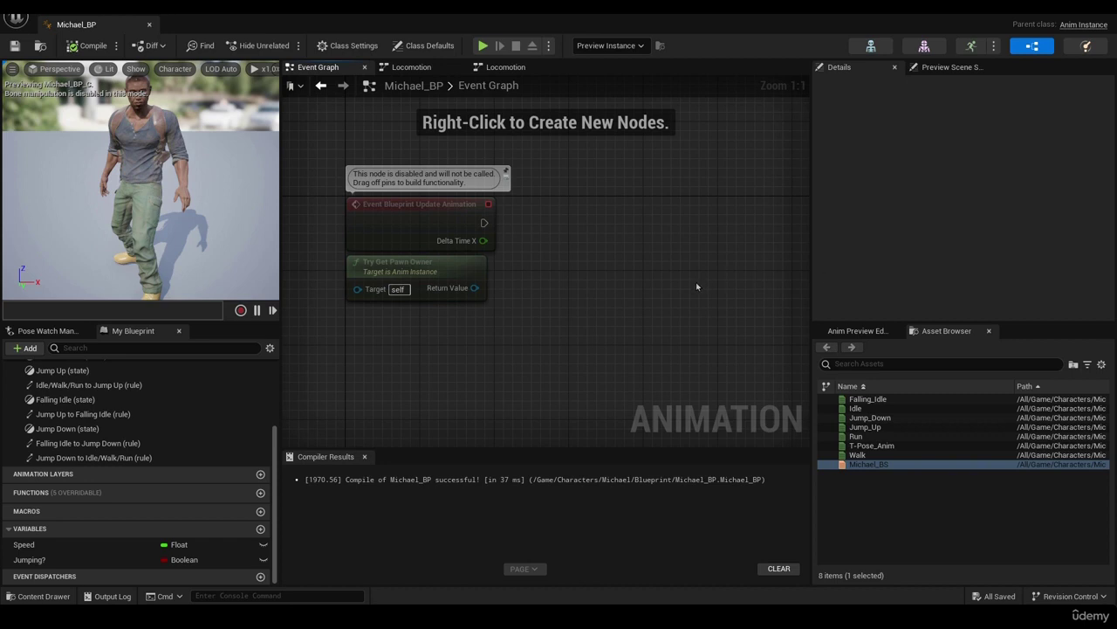
pyautogui.scroll(-3, 481, 294)
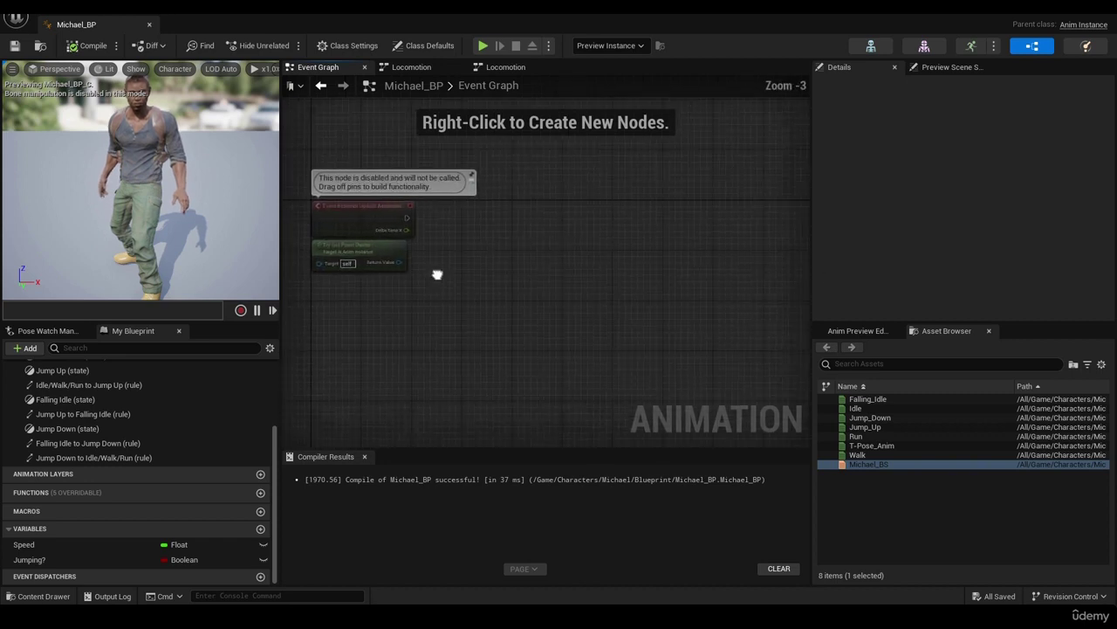
pyautogui.moveTo(356, 246); pyautogui.dragTo(350, 256)
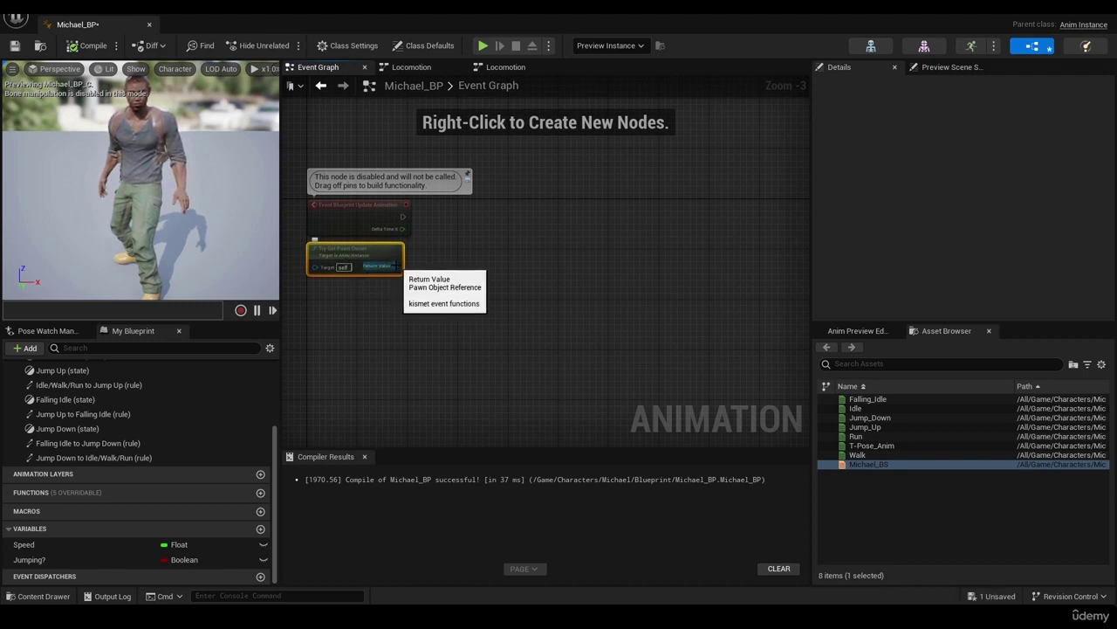
# Step: Add a Get Velocity node fed by the return value of Try Get Pawn Owner
pyautogui.moveTo(392, 267); pyautogui.dragTo(462, 234)
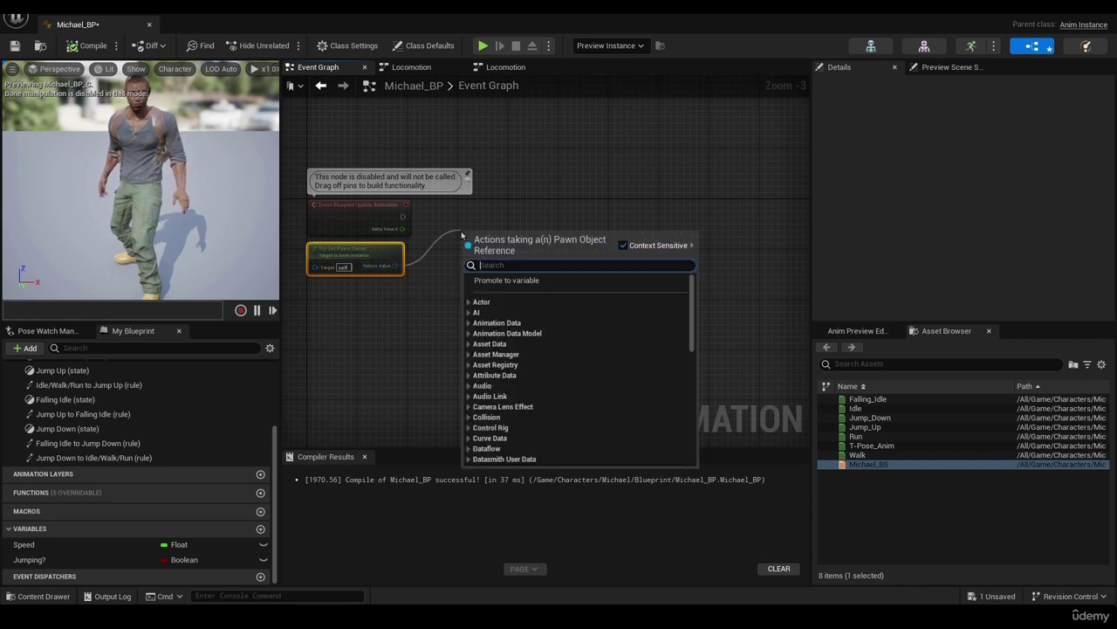
pyautogui.write('Get v')
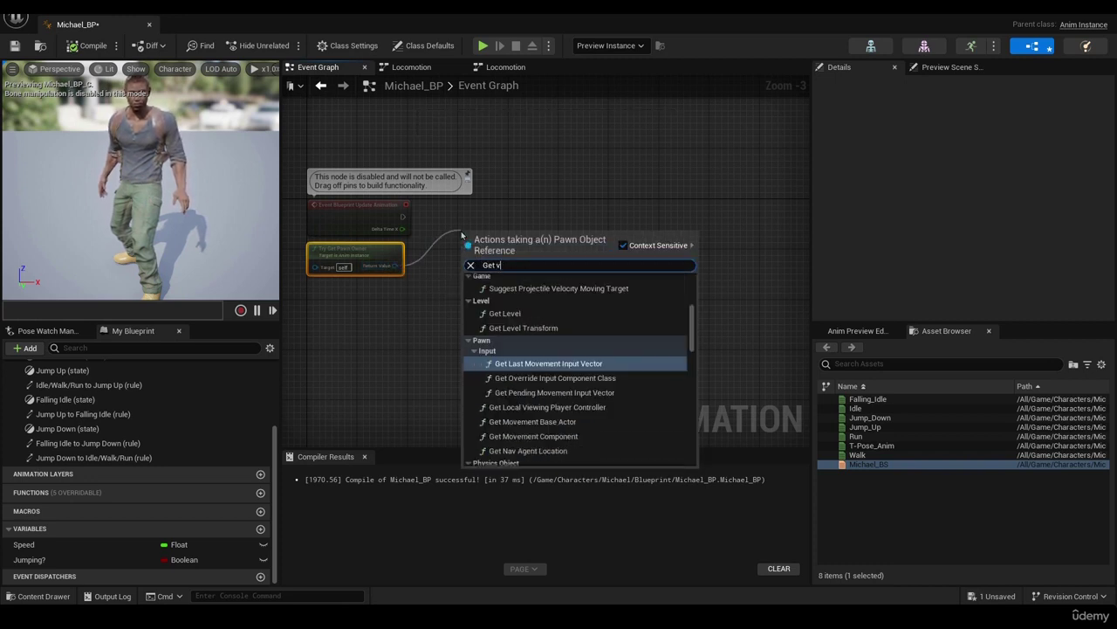
pyautogui.write('eloc')
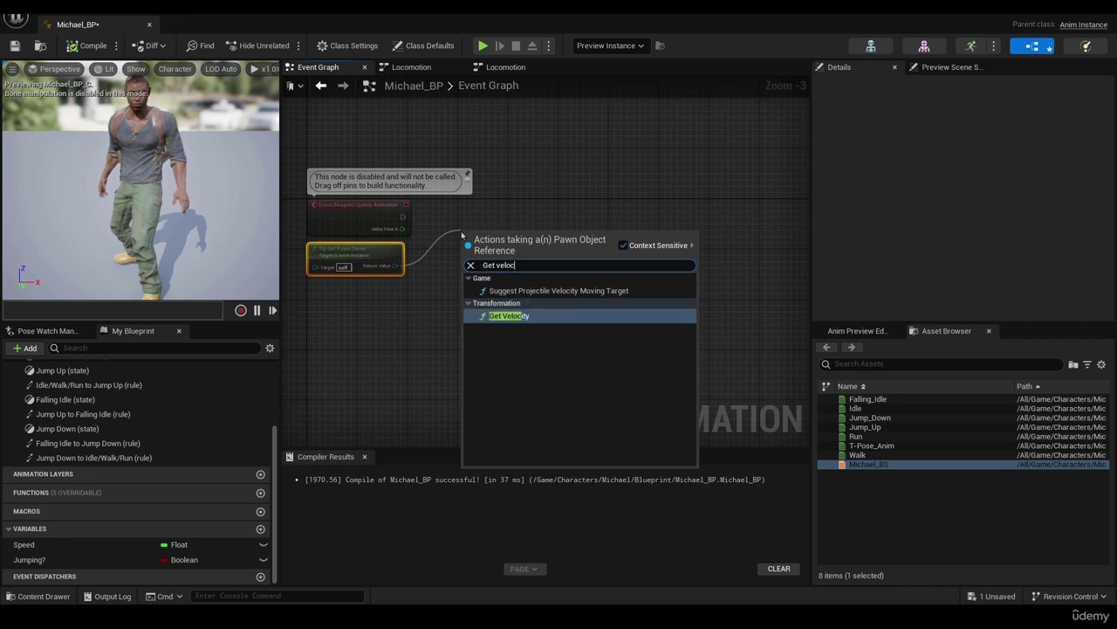
pyautogui.click(521, 317)
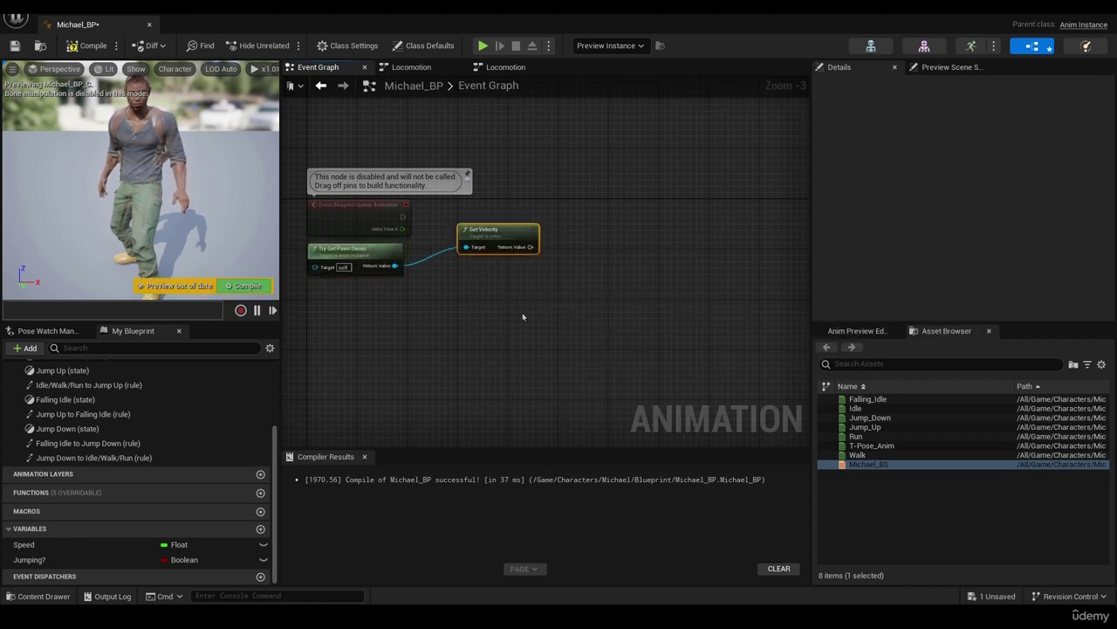
# Step: Add a Vector Length node fed by the return value of Get Velocity
pyautogui.moveTo(527, 253); pyautogui.dragTo(581, 245)
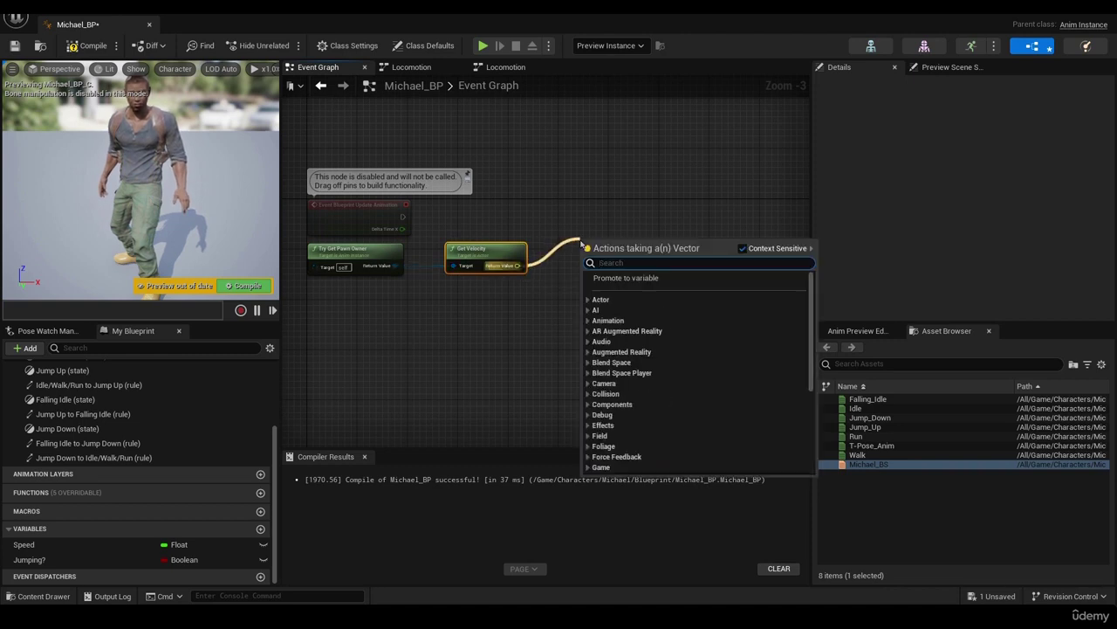
pyautogui.write('vecto')
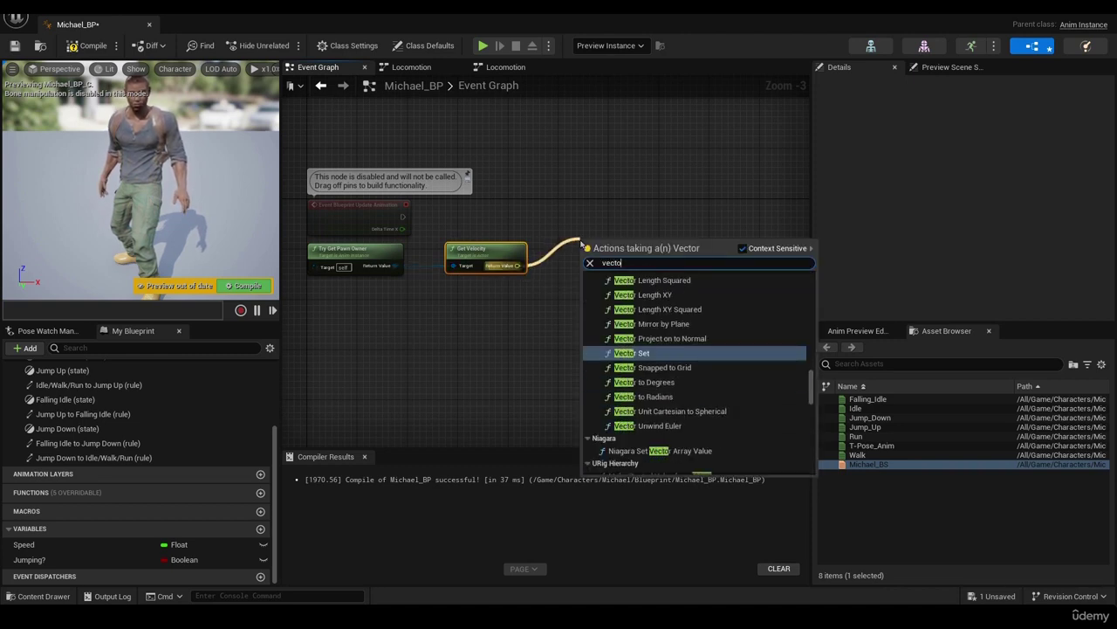
pyautogui.write('r le')
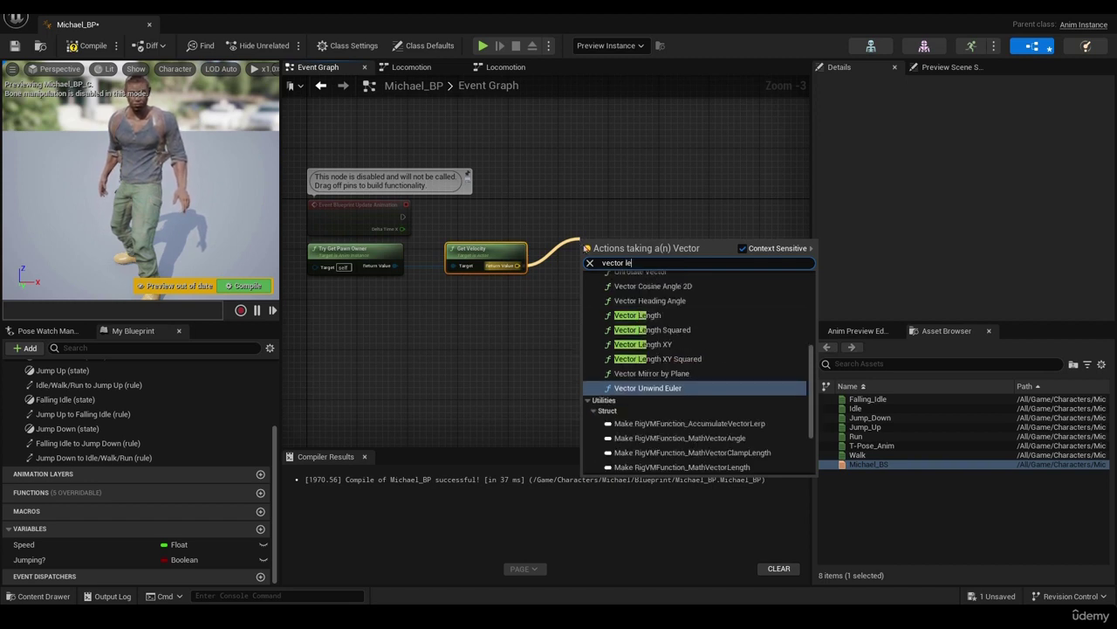
pyautogui.click(660, 315)
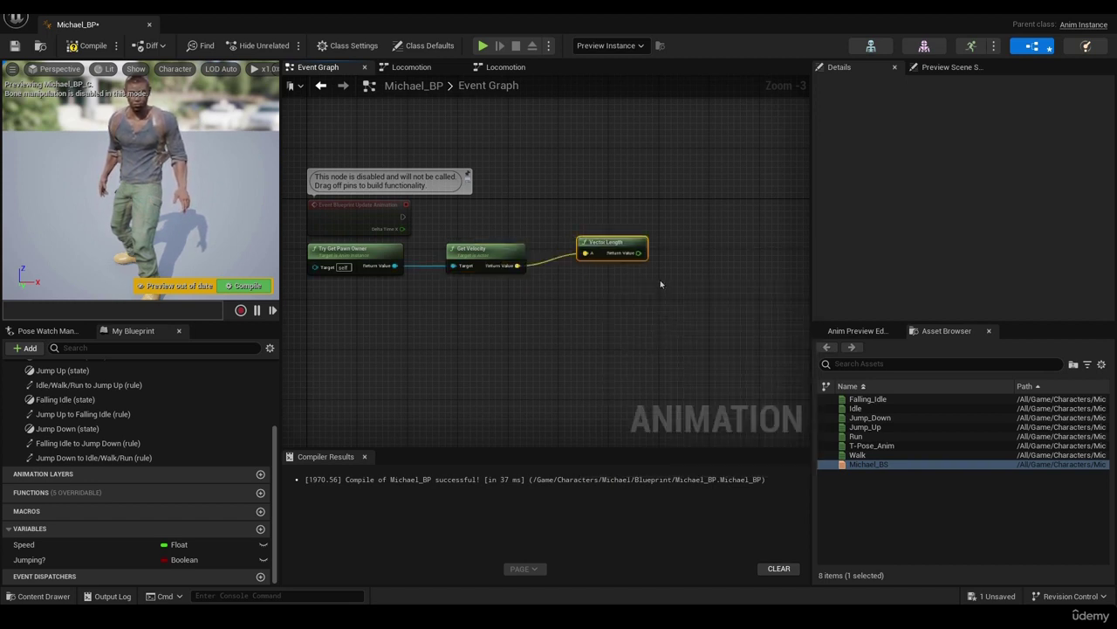
# Step: Place a Set Speed node in the graph and connect the Vector Length return value to its Speed input
pyautogui.moveTo(661, 284); pyautogui.dragTo(686, 309, button='right')
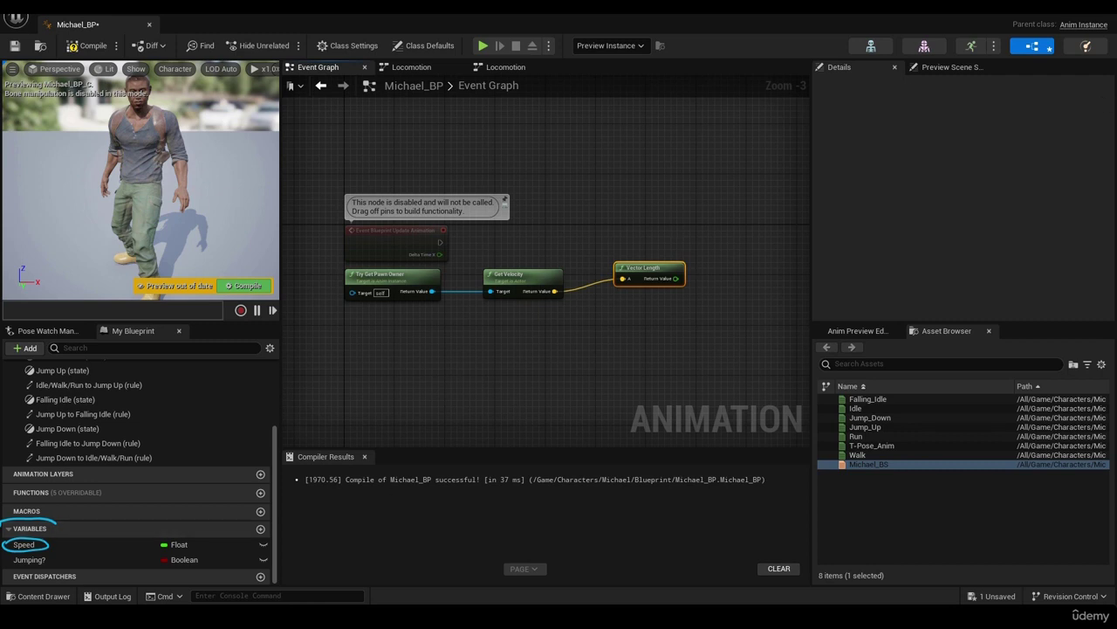
pyautogui.moveTo(24, 544); pyautogui.dragTo(699, 219)
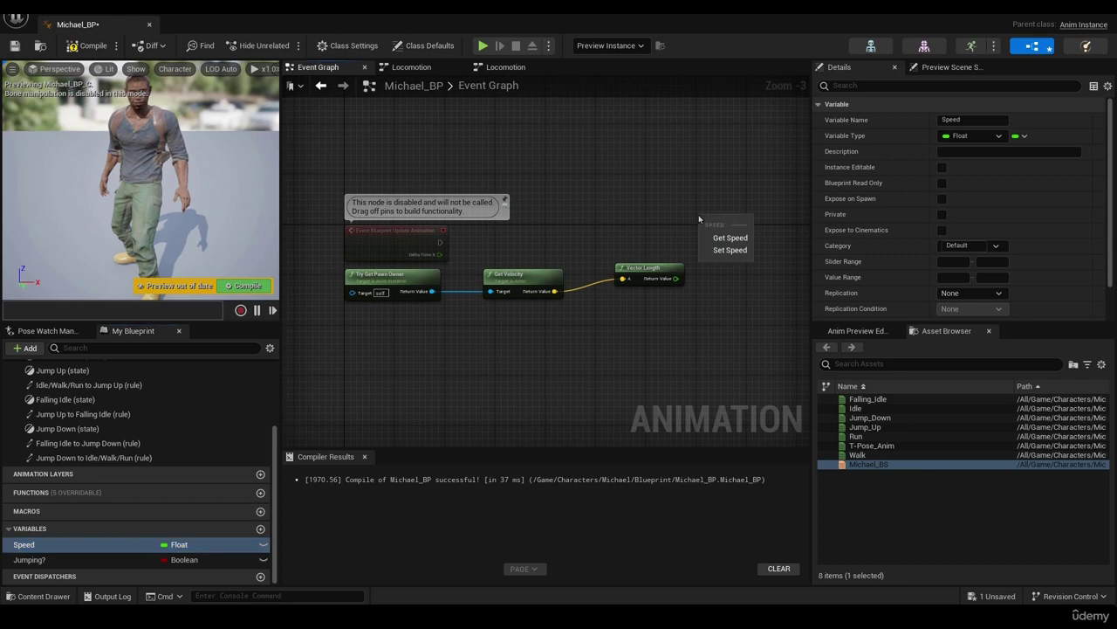
pyautogui.click(723, 253)
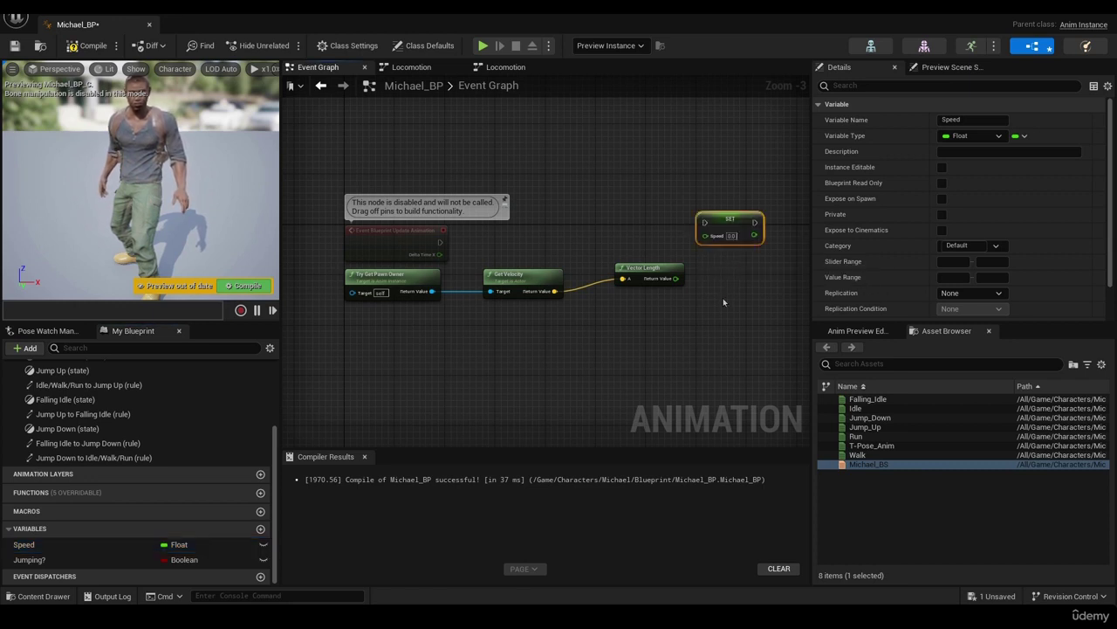
pyautogui.moveTo(723, 298); pyautogui.dragTo(700, 305, button='right')
pyautogui.scroll(-1, 641, 277)
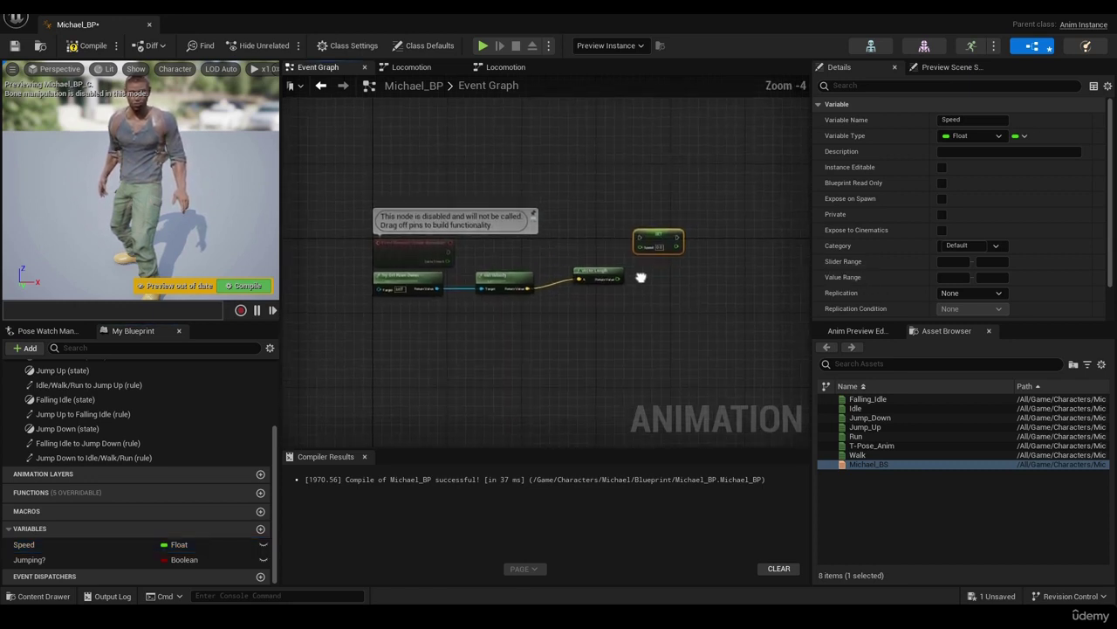
pyautogui.scroll(2, 637, 224)
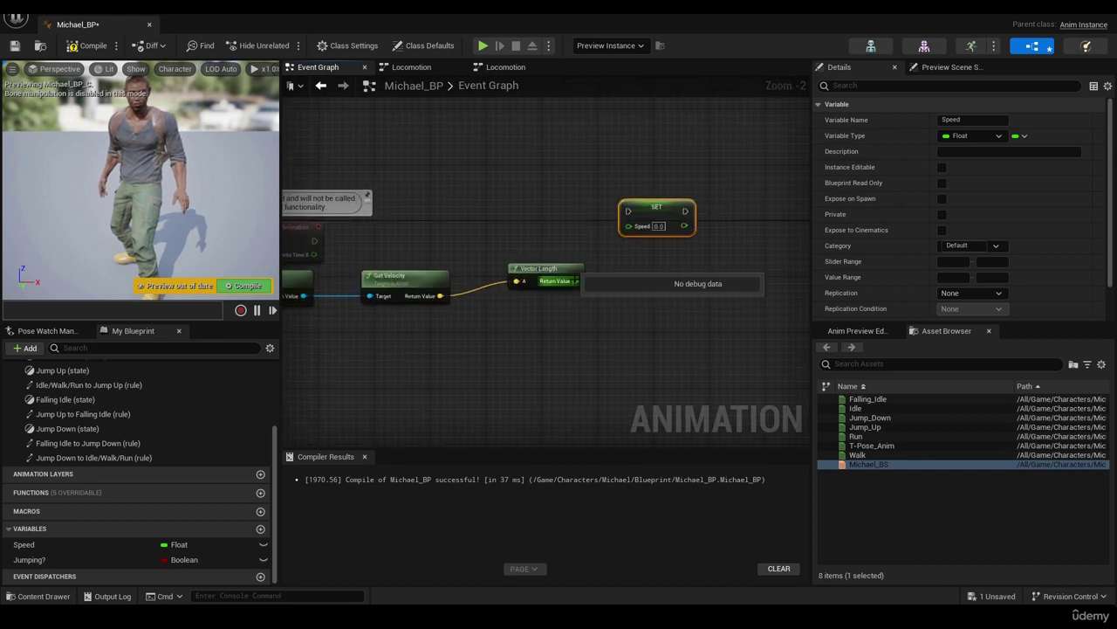
pyautogui.moveTo(575, 280); pyautogui.dragTo(630, 225)
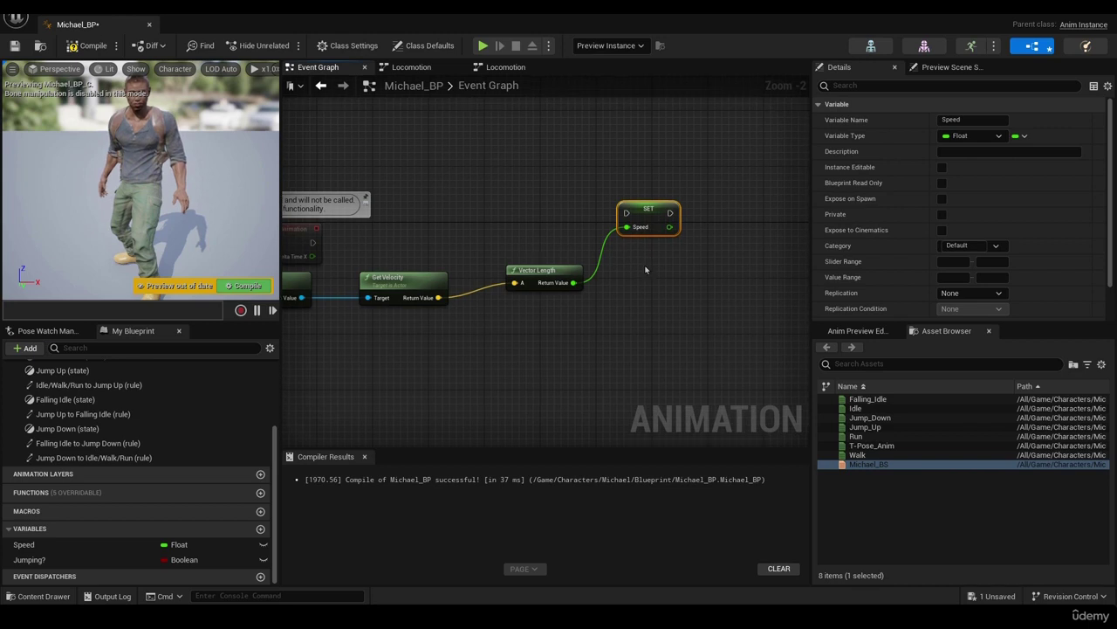
# Step: Connect the execution output of Event Blueprint Update Animation to the Set Speed node
pyautogui.scroll(-1, 646, 268)
pyautogui.moveTo(646, 270); pyautogui.dragTo(695, 282, button='right')
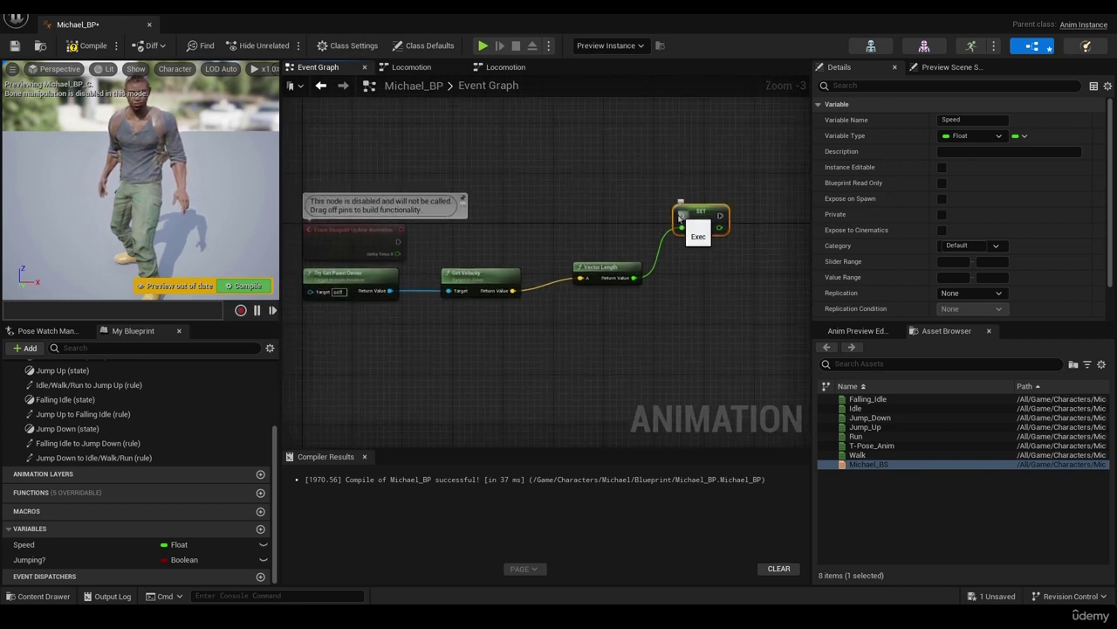
pyautogui.moveTo(681, 215); pyautogui.dragTo(398, 241)
pyautogui.moveTo(581, 314)
pyautogui.mouseDown(button='right')
pyautogui.moveTo(573, 279)
pyautogui.moveTo(585, 310)
pyautogui.mouseUp(button='right')
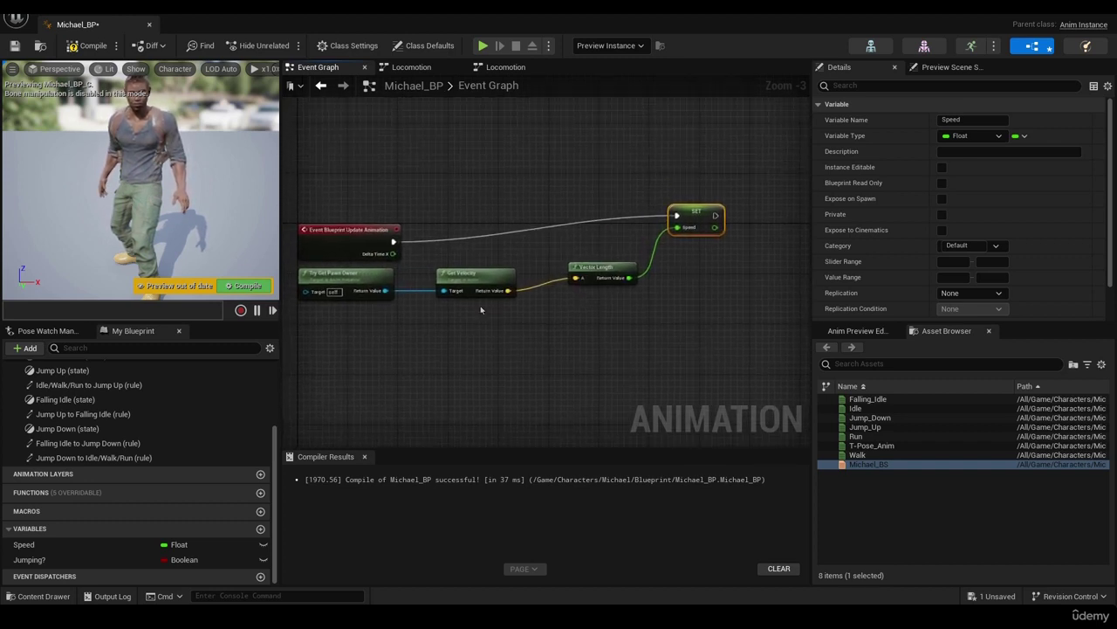
# Step: Add a Get Movement Component node fed by Try Get Pawn Owner's return value and place it below Get Velocity
pyautogui.moveTo(421, 282); pyautogui.dragTo(432, 289, button='right')
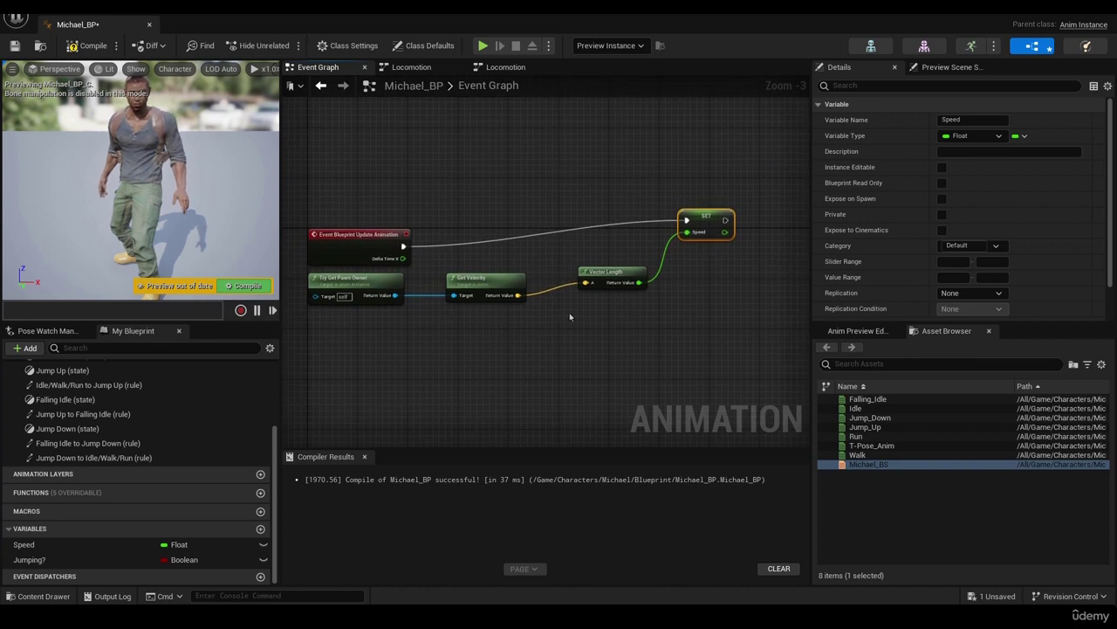
pyautogui.moveTo(437, 338); pyautogui.dragTo(456, 319, button='right')
pyautogui.scroll(-1, 434, 321)
pyautogui.scroll(1, 402, 337)
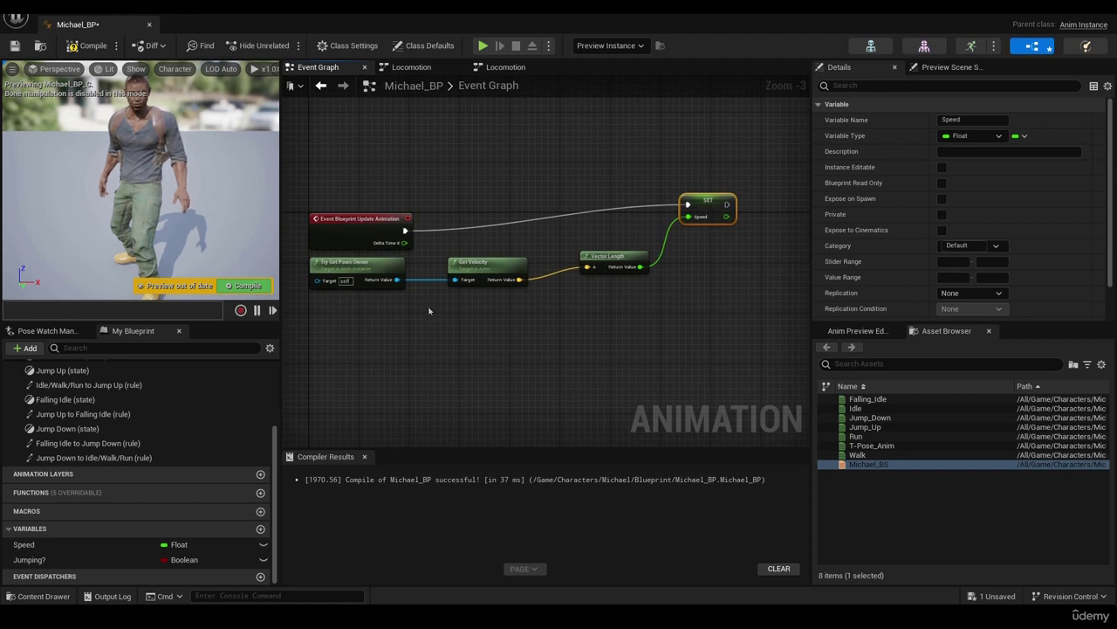
pyautogui.moveTo(386, 283); pyautogui.dragTo(458, 340)
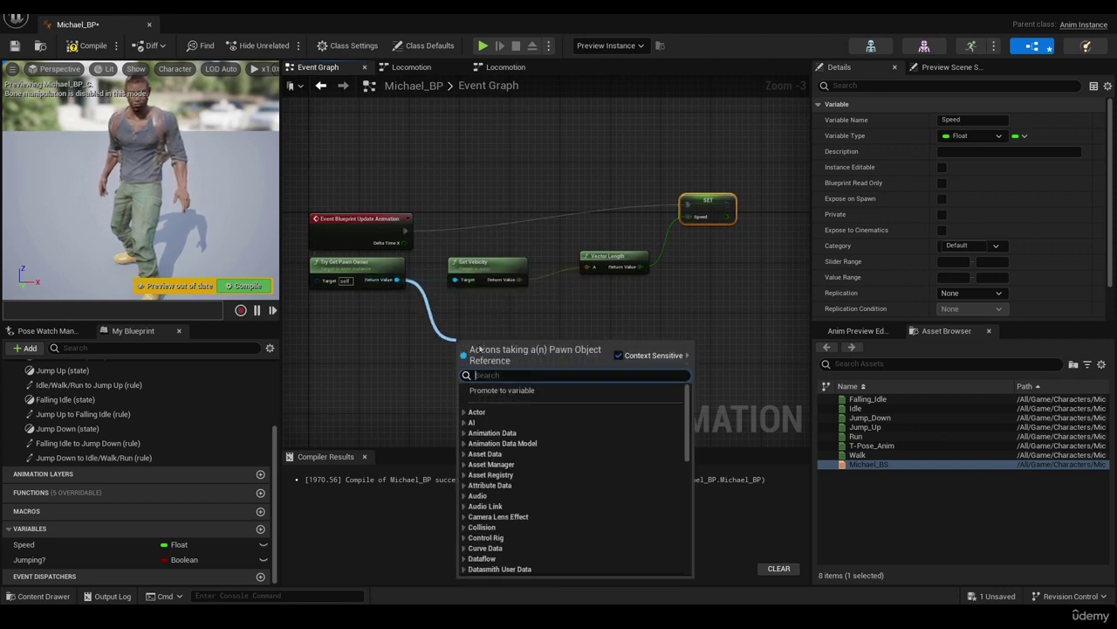
pyautogui.write('get move')
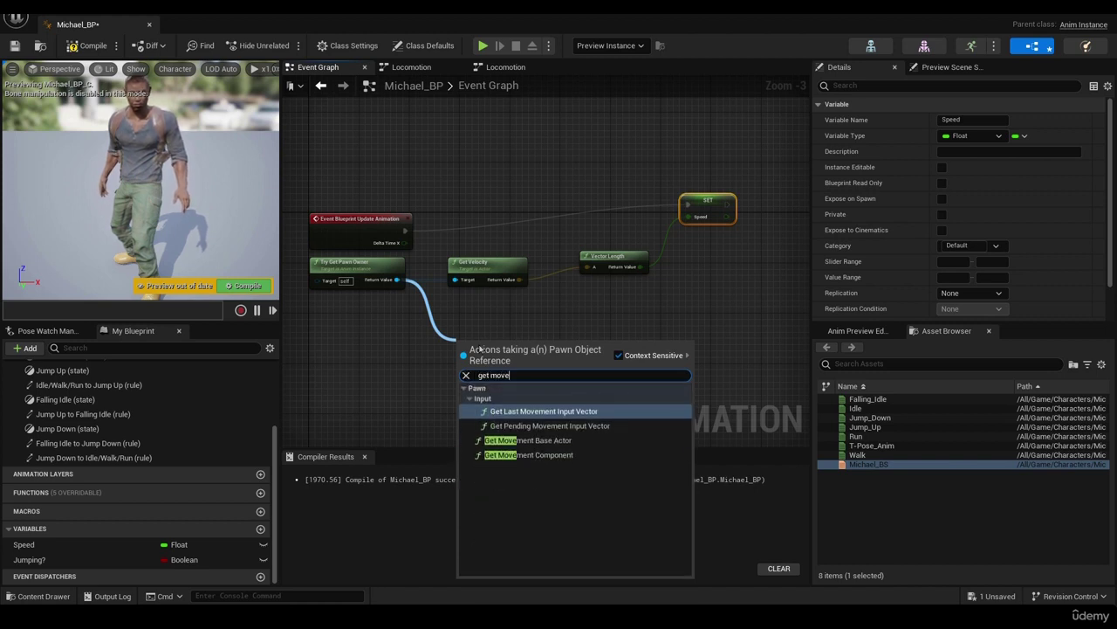
pyautogui.click(548, 462)
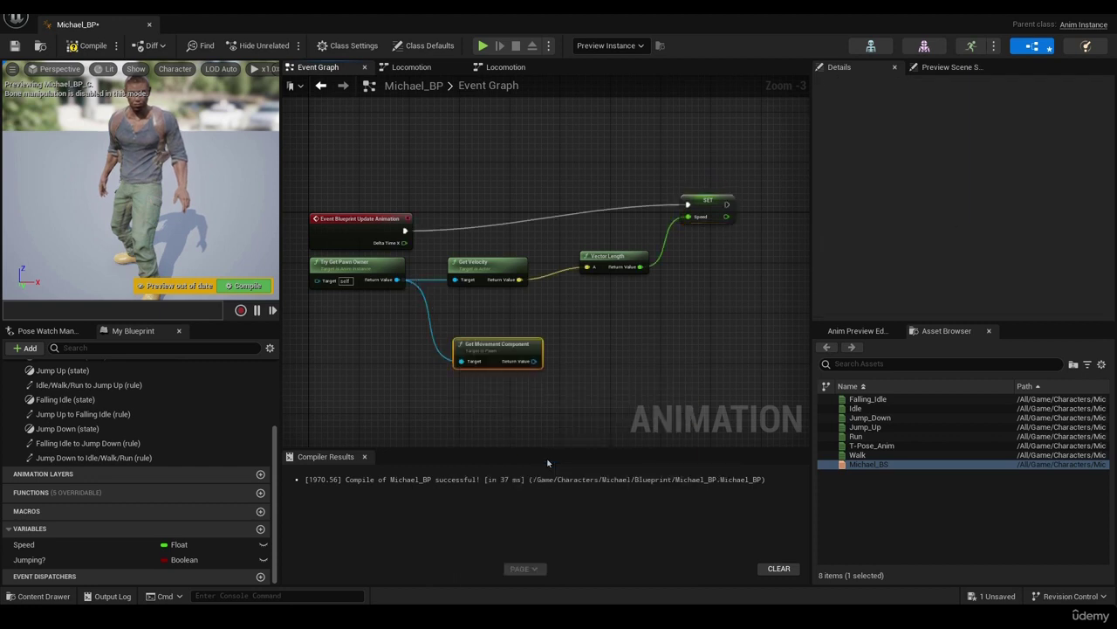
pyautogui.moveTo(500, 352); pyautogui.dragTo(486, 354)
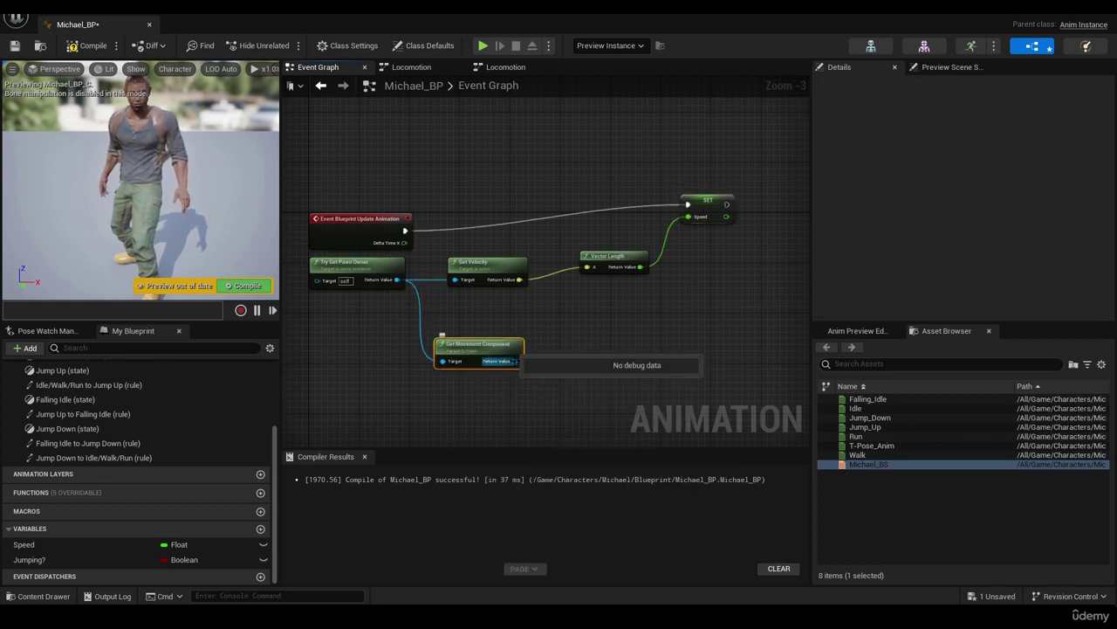
# Step: Add an Is Falling node fed by Get Movement Component and position it just beside that node
pyautogui.moveTo(514, 361); pyautogui.dragTo(614, 352)
pyautogui.write('is fa')
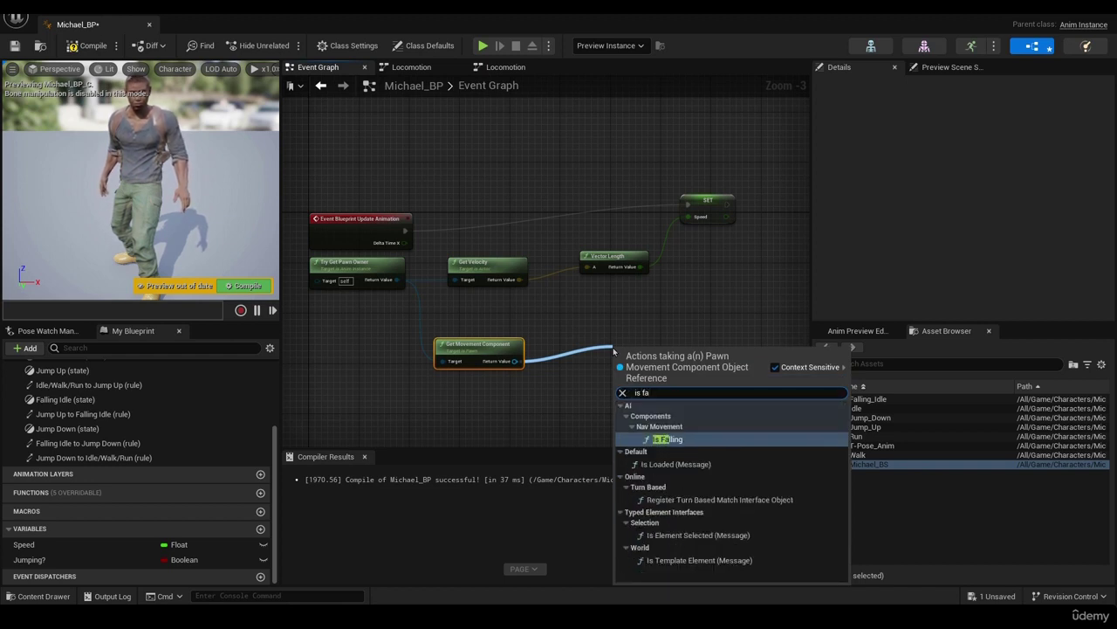
pyautogui.click(672, 439)
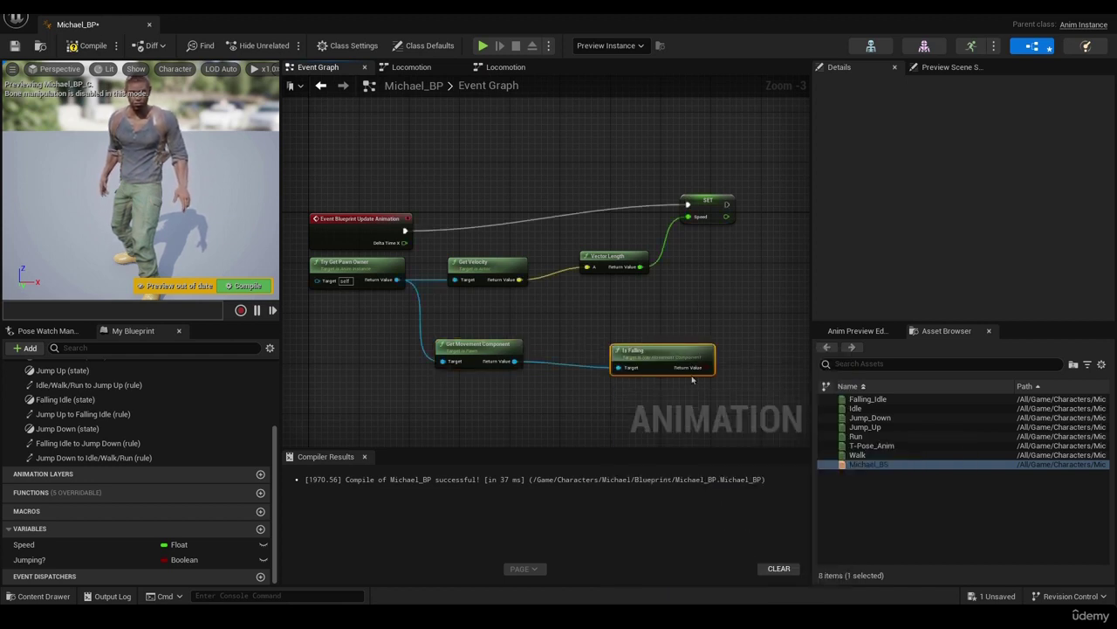
pyautogui.moveTo(656, 354); pyautogui.dragTo(631, 365)
# Step: Place a Set Jumping? node in the graph to the right of the Set Speed node
pyautogui.scroll(-2, 629, 291)
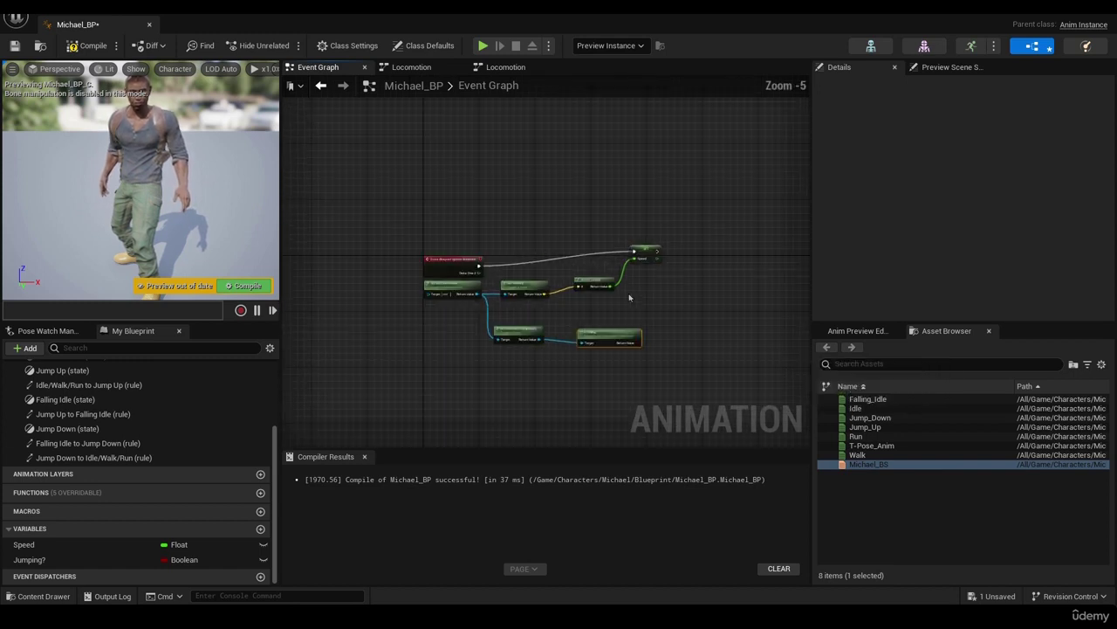
pyautogui.moveTo(629, 290); pyautogui.dragTo(571, 260, button='right')
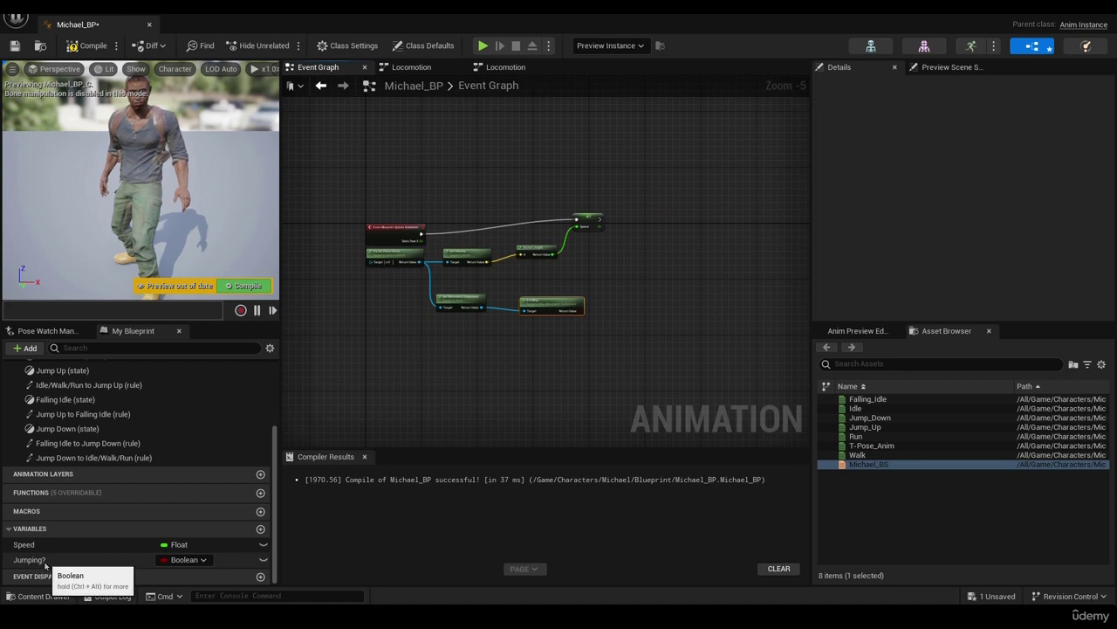
pyautogui.moveTo(29, 559); pyautogui.dragTo(625, 260)
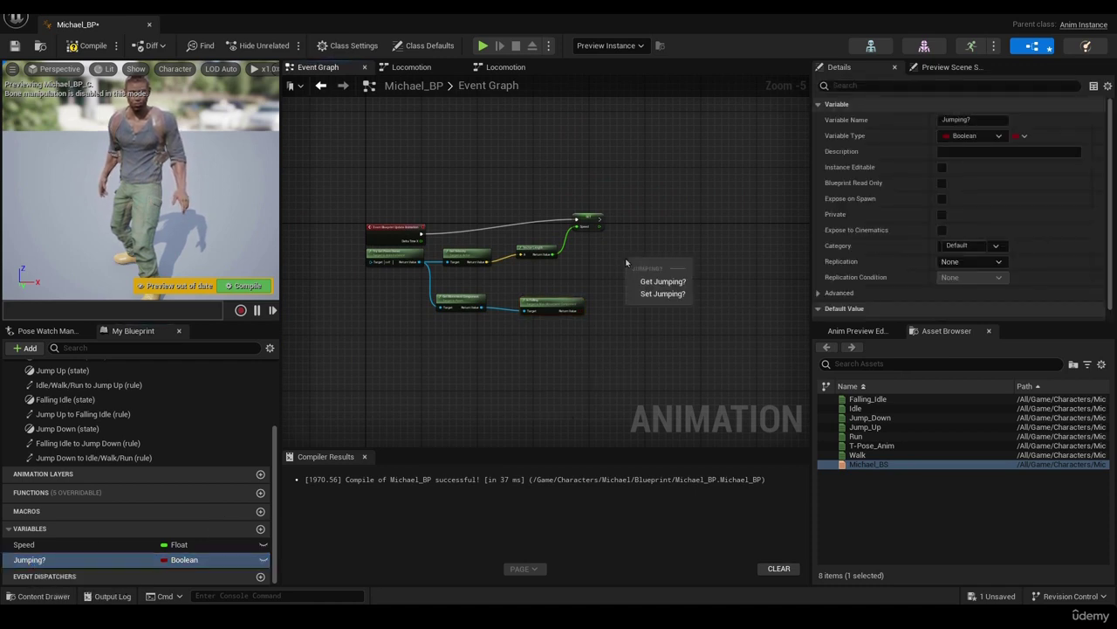
pyautogui.click(663, 293)
pyautogui.scroll(2, 663, 294)
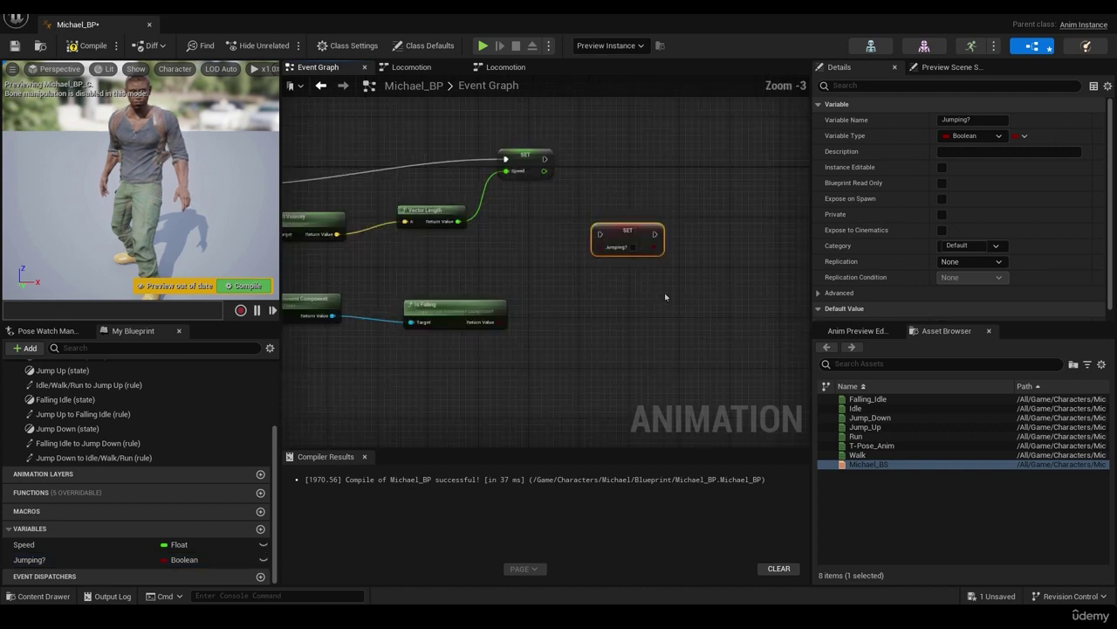
pyautogui.moveTo(663, 294); pyautogui.dragTo(765, 351, button='right')
pyautogui.moveTo(727, 289); pyautogui.dragTo(739, 252)
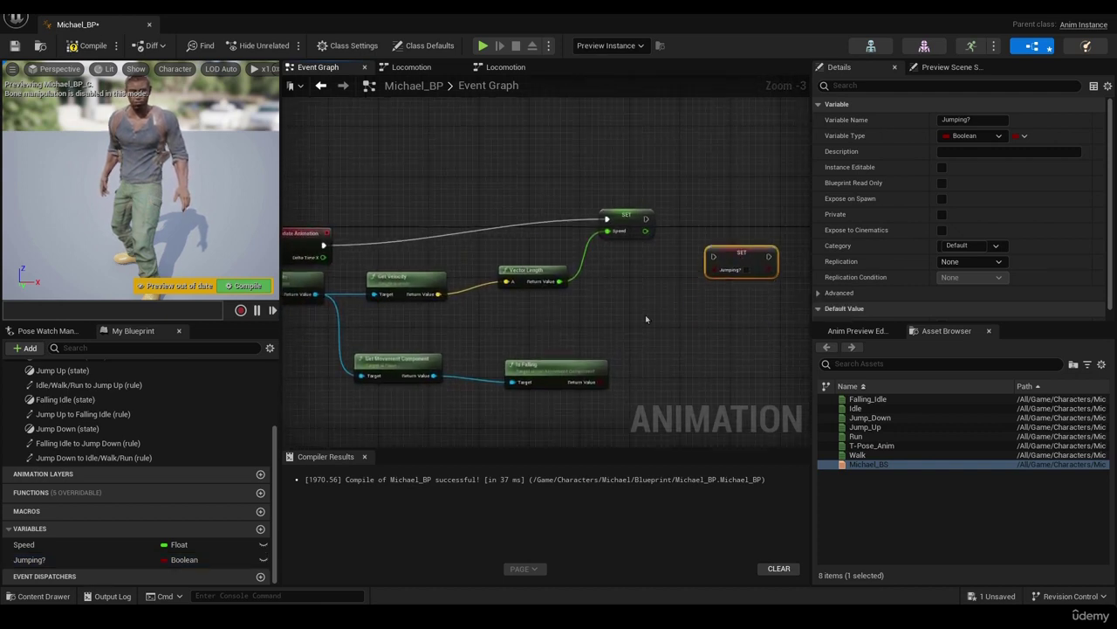
# Step: Wire the Set Speed node's execution output and Is Falling's return value into the Set Jumping? node
pyautogui.moveTo(647, 318); pyautogui.dragTo(666, 304, button='right')
pyautogui.moveTo(584, 350); pyautogui.dragTo(662, 207)
pyautogui.rightClick(656, 288)
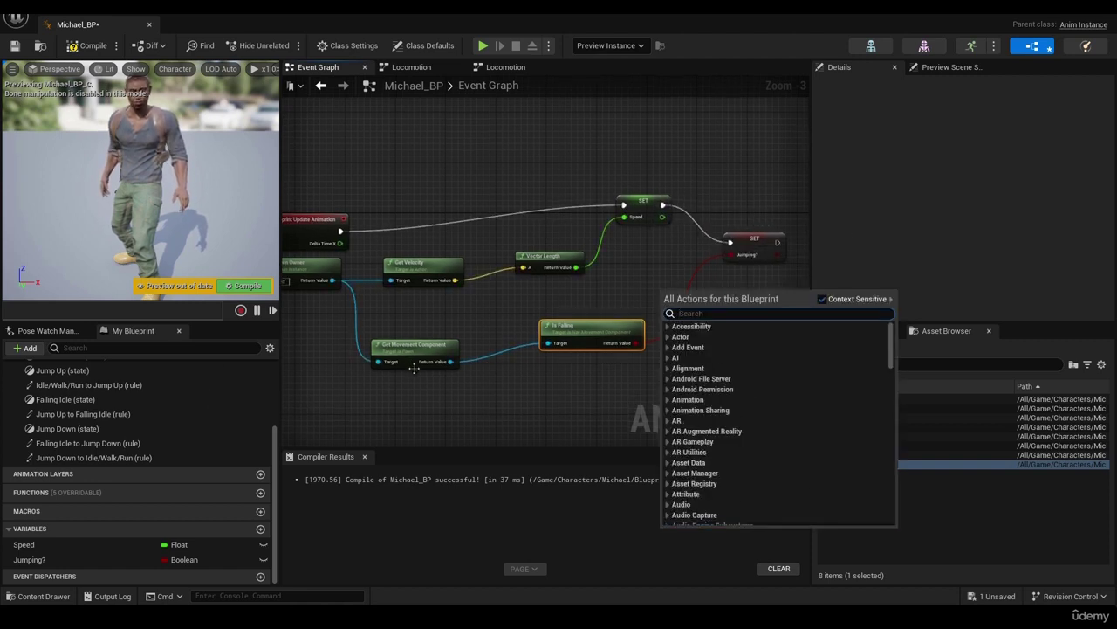
pyautogui.moveTo(415, 367); pyautogui.dragTo(451, 365, button='right')
pyautogui.scroll(-1, 451, 364)
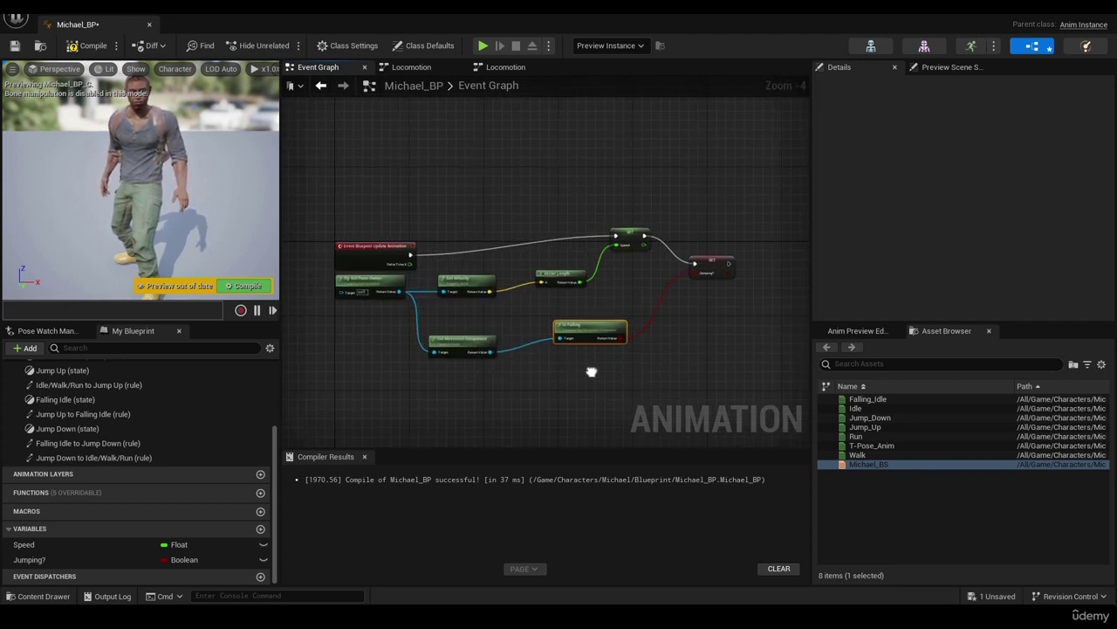
pyautogui.scroll(1, 591, 366)
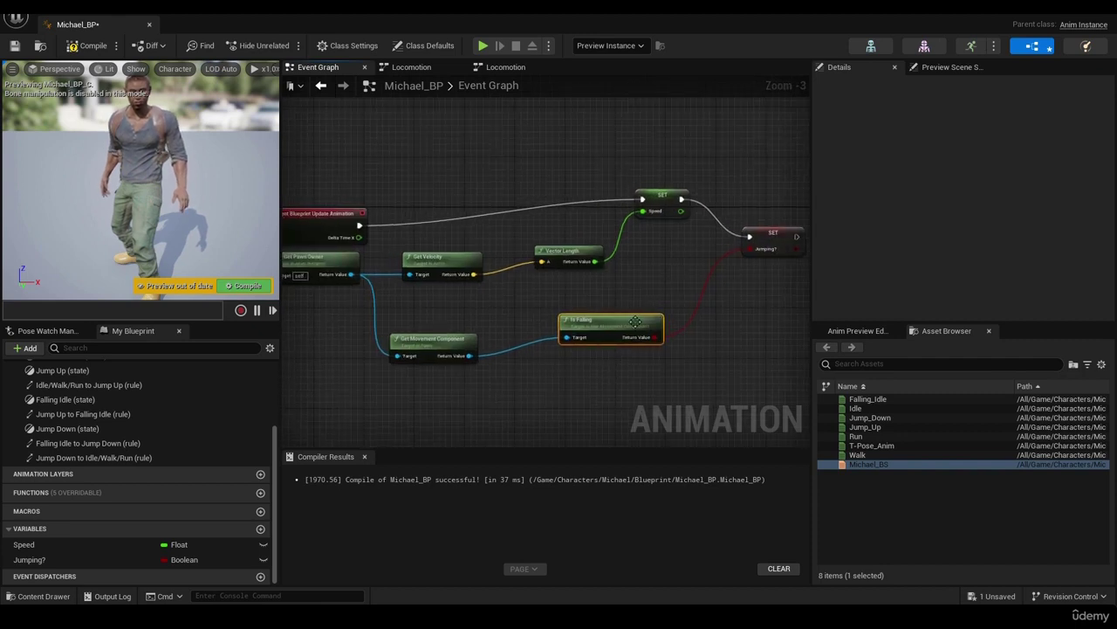
# Step: Nudge the Is Falling and Set Jumping? nodes slightly to tidy the layout of the event graph
pyautogui.moveTo(618, 321); pyautogui.dragTo(611, 322)
pyautogui.moveTo(744, 290); pyautogui.dragTo(716, 300, button='right')
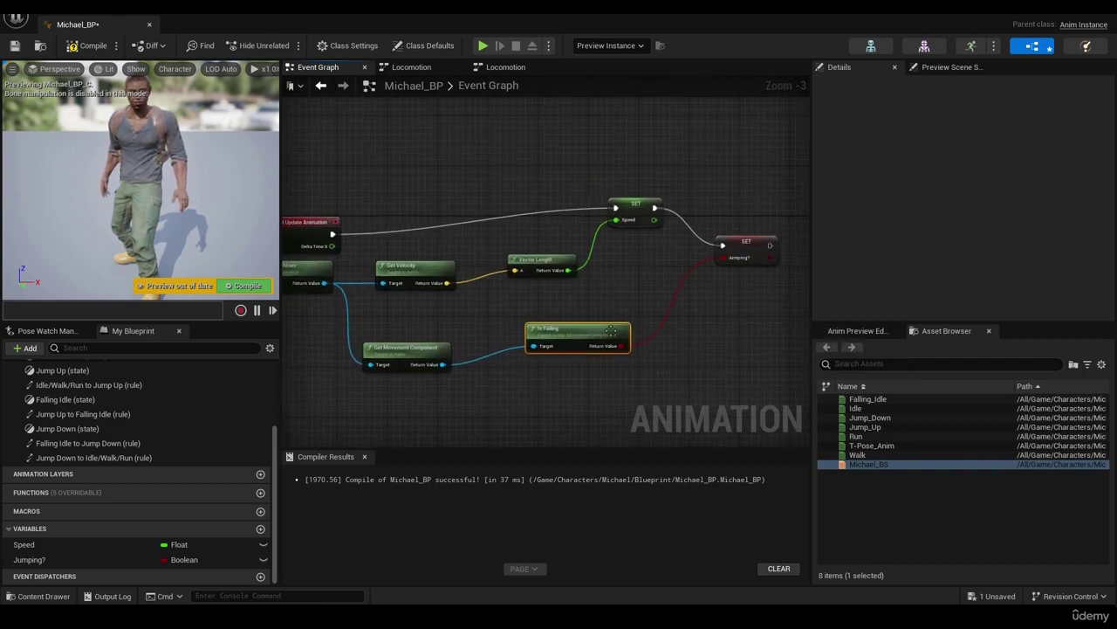
pyautogui.moveTo(736, 248); pyautogui.dragTo(731, 242)
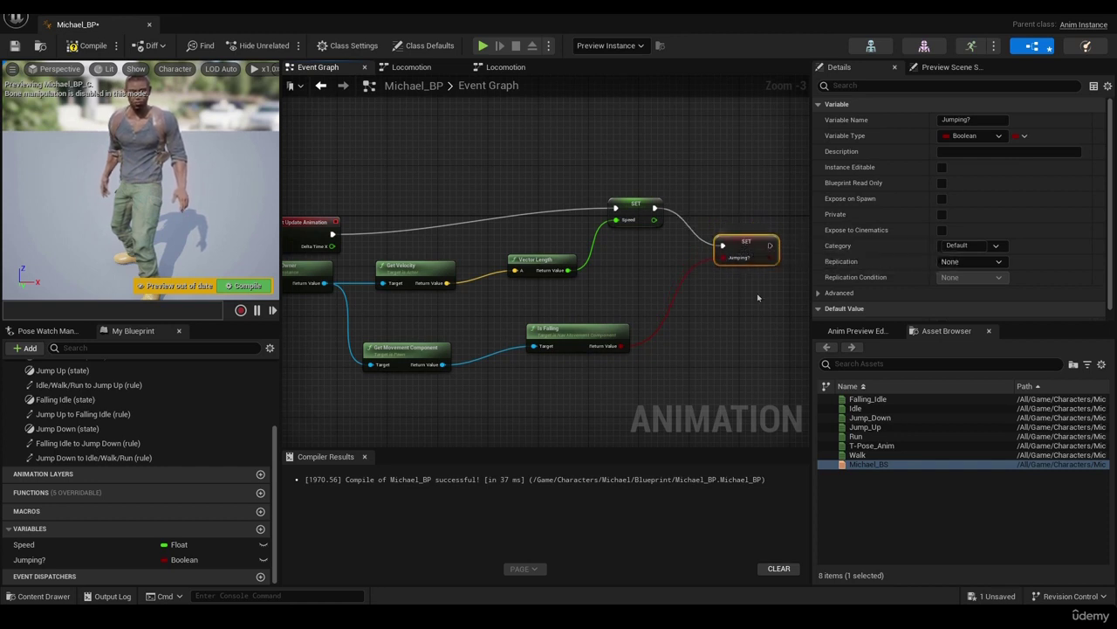
pyautogui.scroll(-1, 705, 279)
pyautogui.moveTo(705, 279); pyautogui.dragTo(682, 259, button='right')
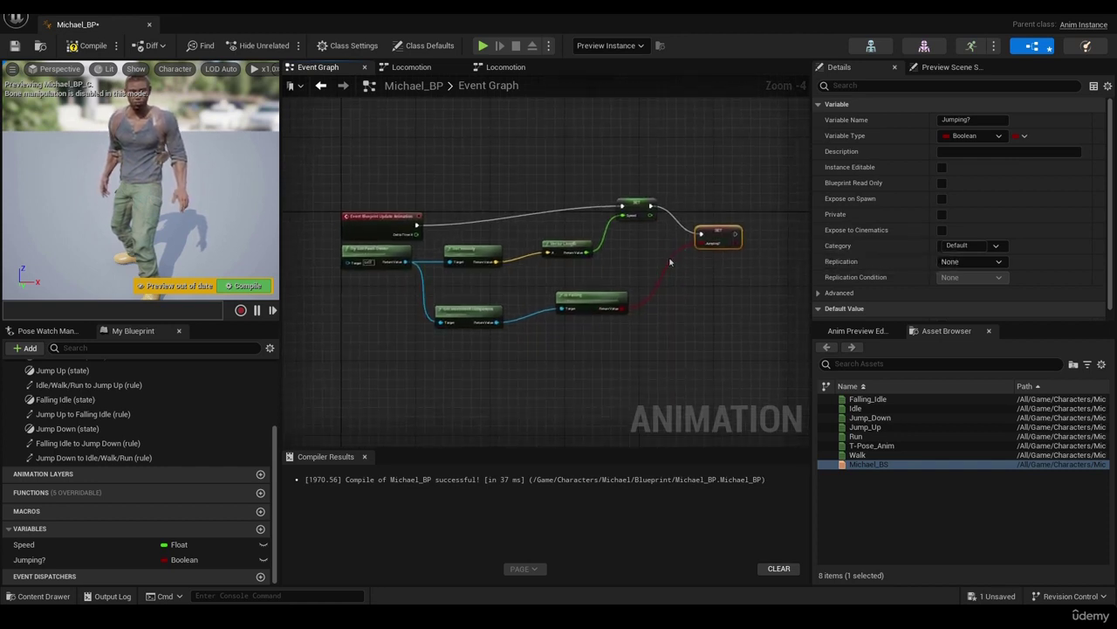
# Step: Compile and save the Michael_BP animation blueprint and close its editor
pyautogui.click(91, 46)
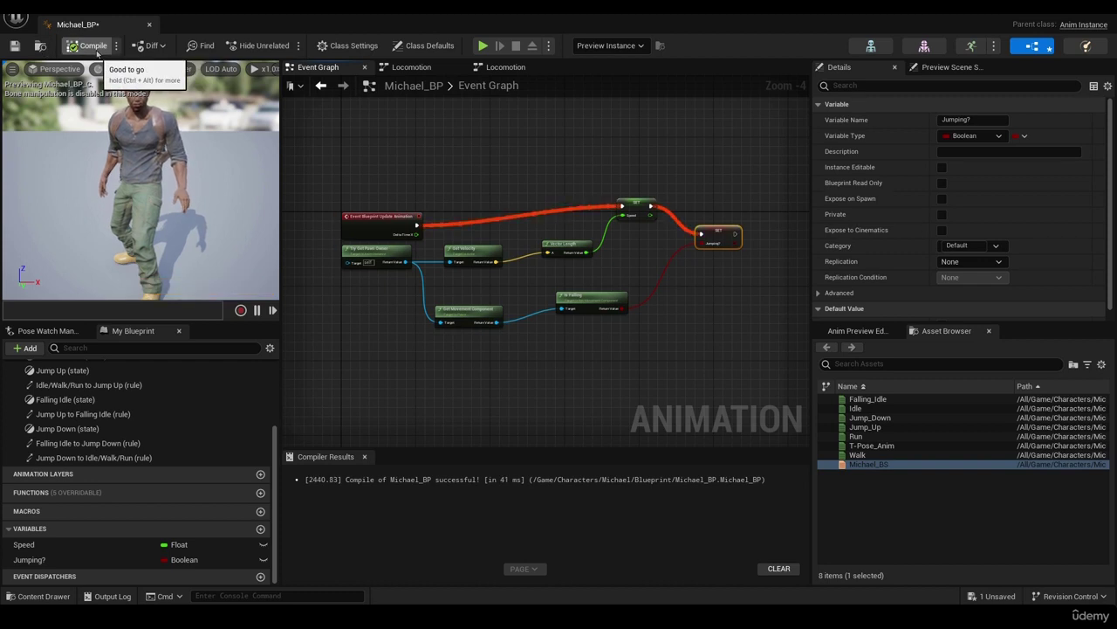
pyautogui.click(14, 46)
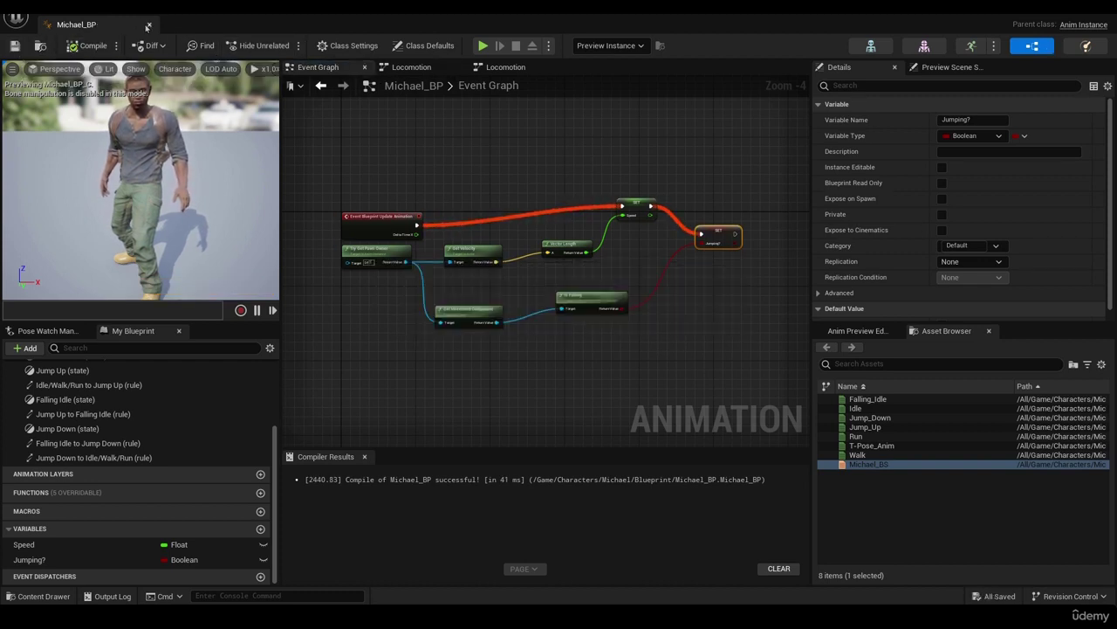
pyautogui.click(150, 27)
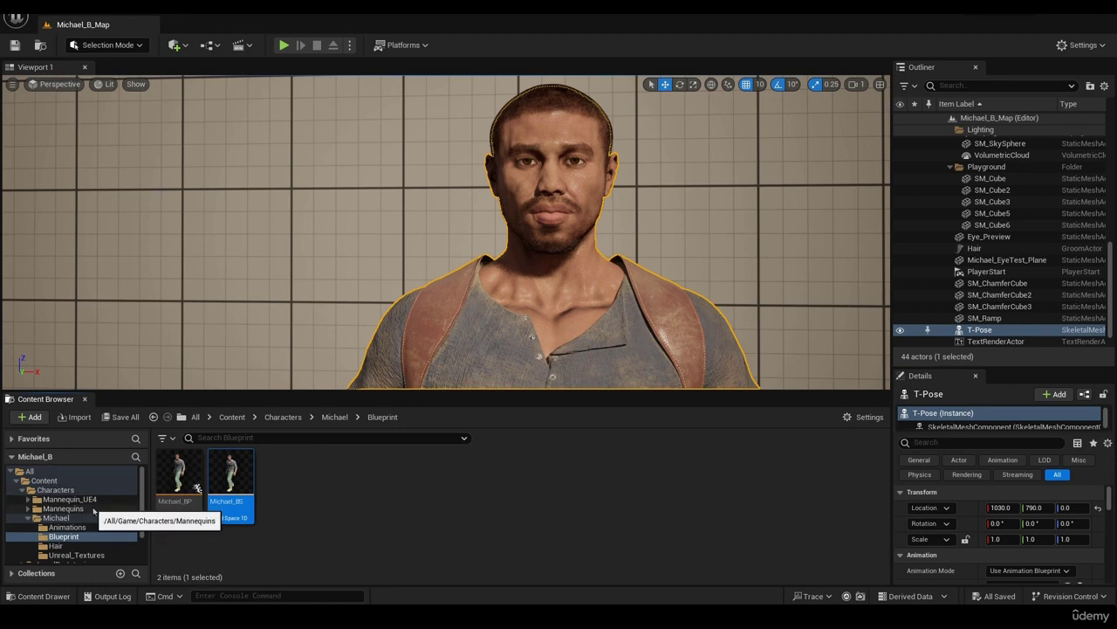
# Step: Enlarge the Content Browser area upward and collapse the Michael folder in the folder tree
pyautogui.click(186, 389)
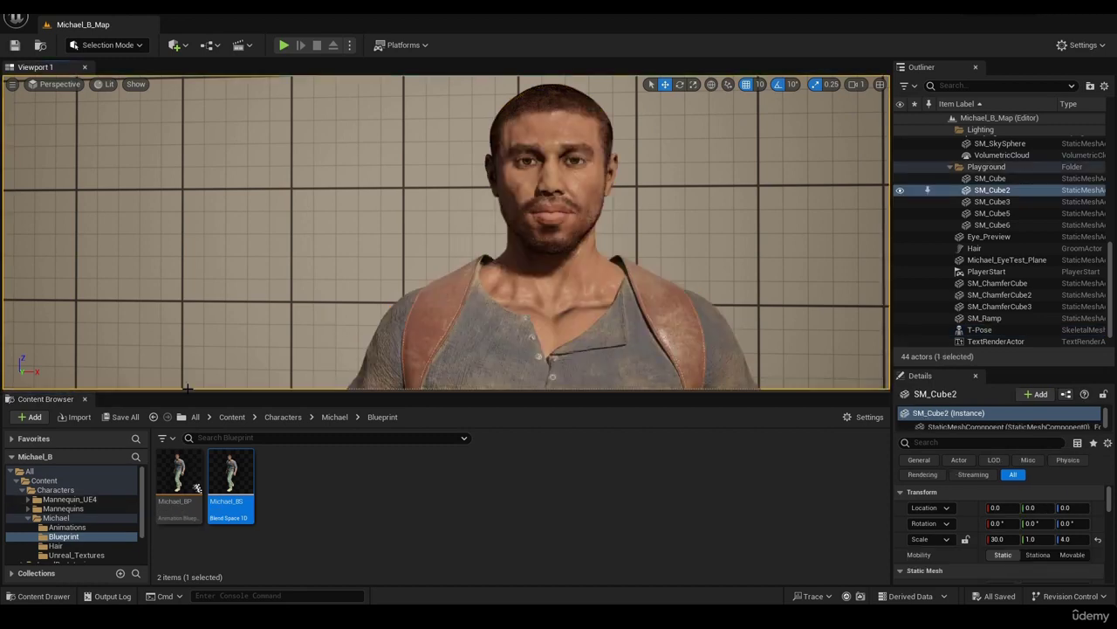
pyautogui.moveTo(192, 395); pyautogui.dragTo(187, 331)
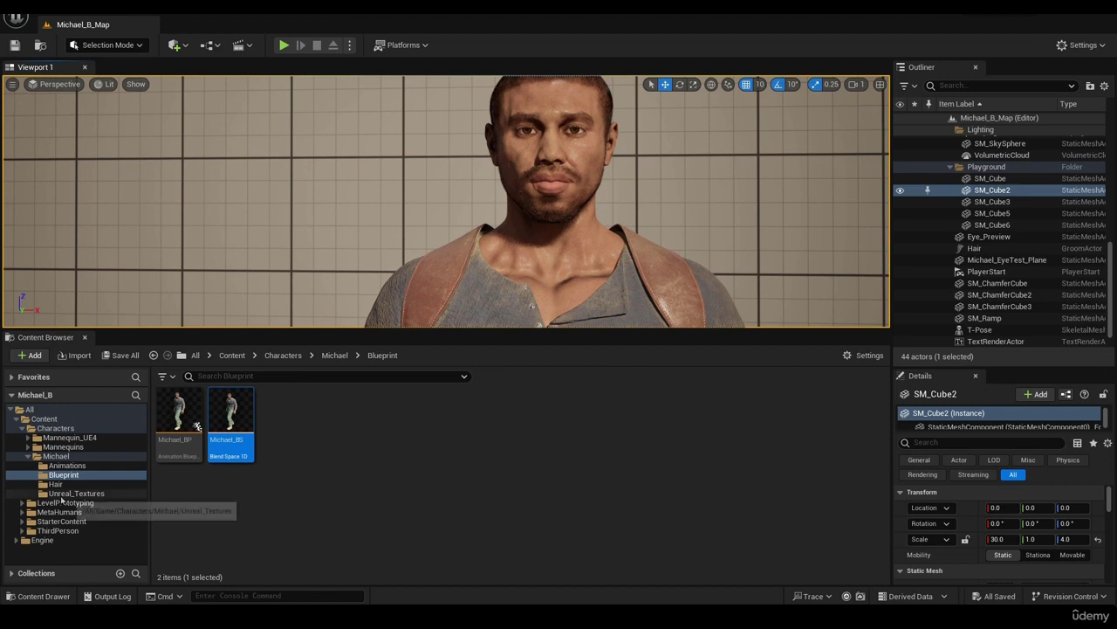
pyautogui.click(27, 456)
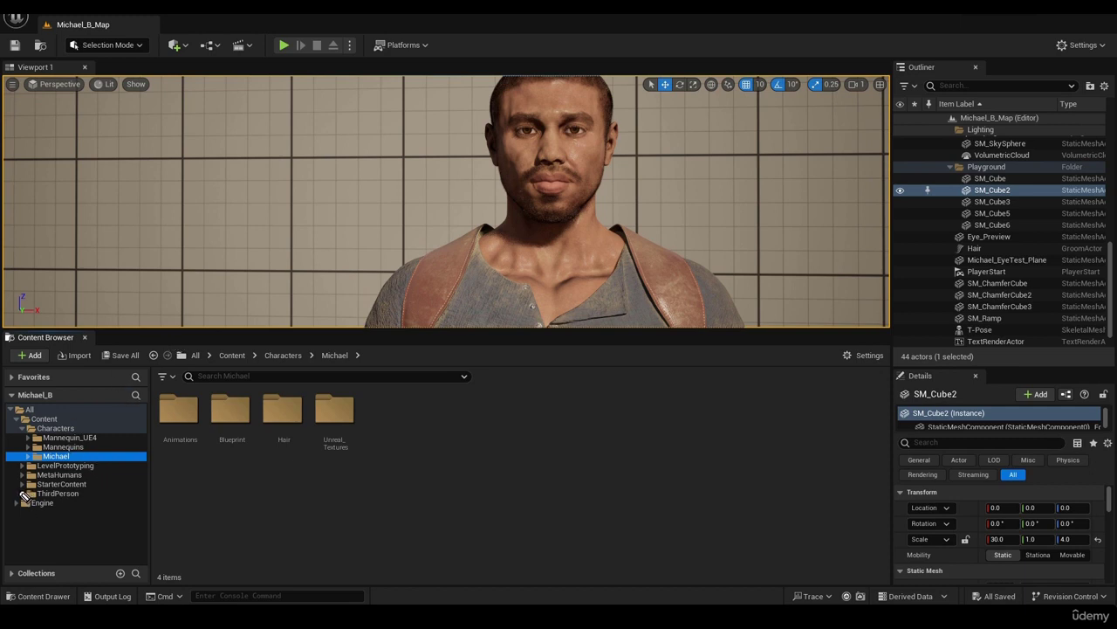
pyautogui.moveTo(18, 495); pyautogui.dragTo(33, 487)
pyautogui.moveTo(22, 480)
pyautogui.mouseDown()
pyautogui.moveTo(98, 487)
pyautogui.moveTo(11, 494)
pyautogui.moveTo(27, 480)
pyautogui.mouseUp()
pyautogui.click(70, 485)
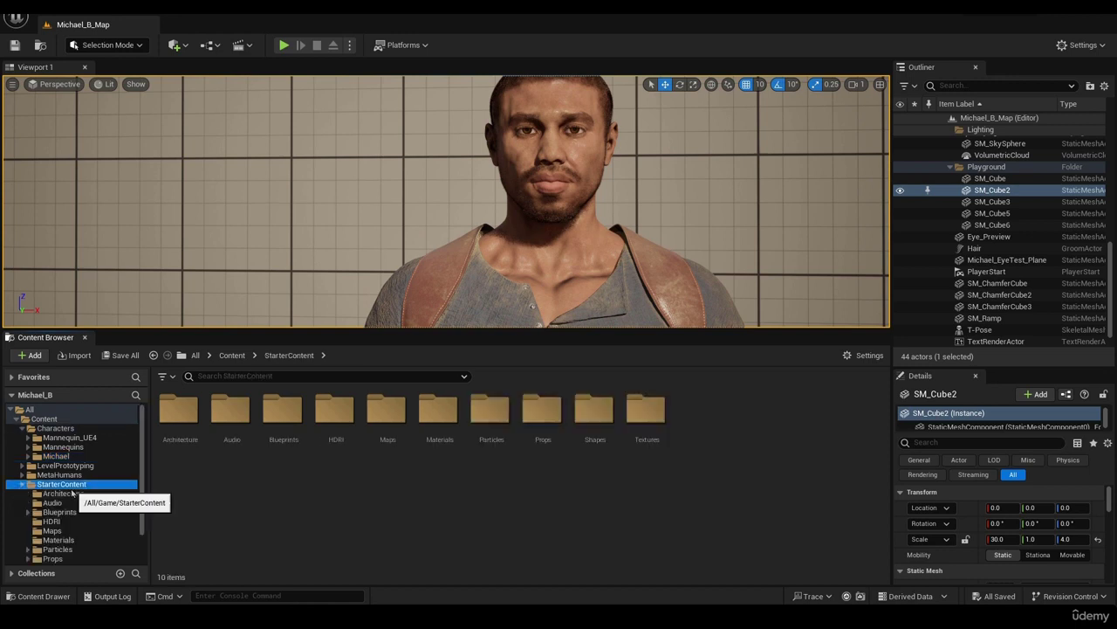
pyautogui.click(20, 485)
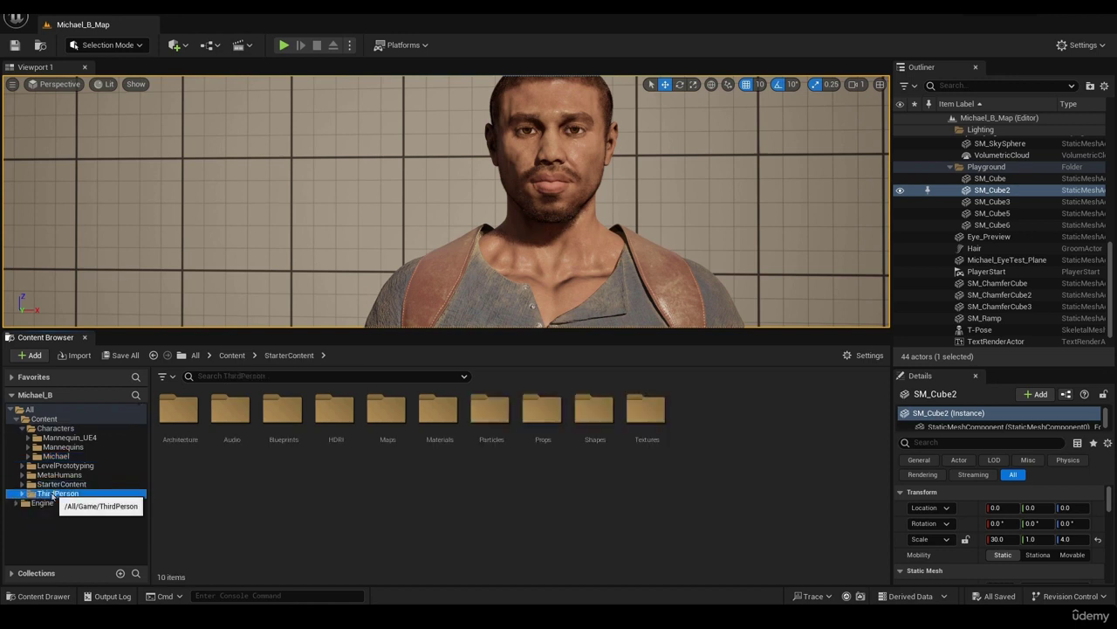
# Step: Open the BP_ThirdPersonCharacter blueprint from the Blueprints folder inside ThirdPerson
pyautogui.click(54, 494)
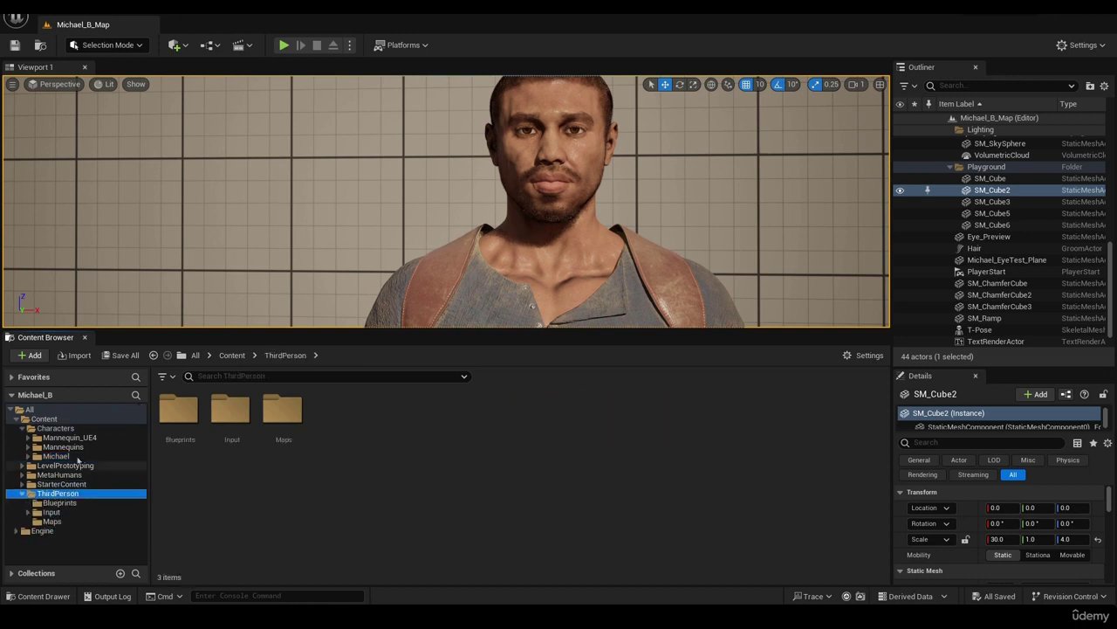
pyautogui.click(179, 408)
pyautogui.doubleClick(181, 410)
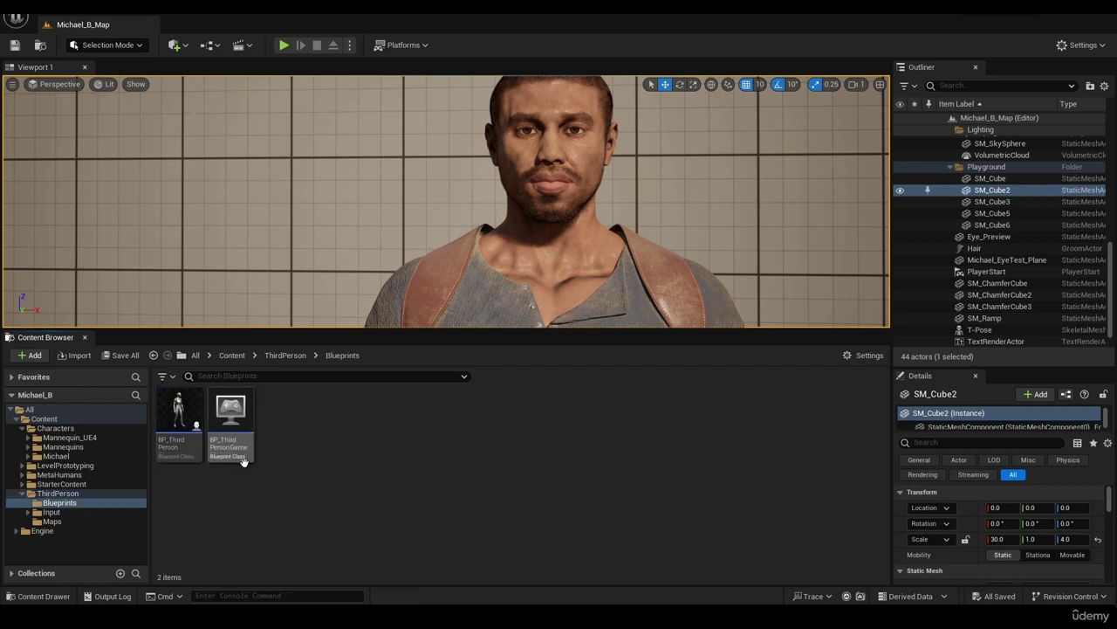
pyautogui.moveTo(190, 422)
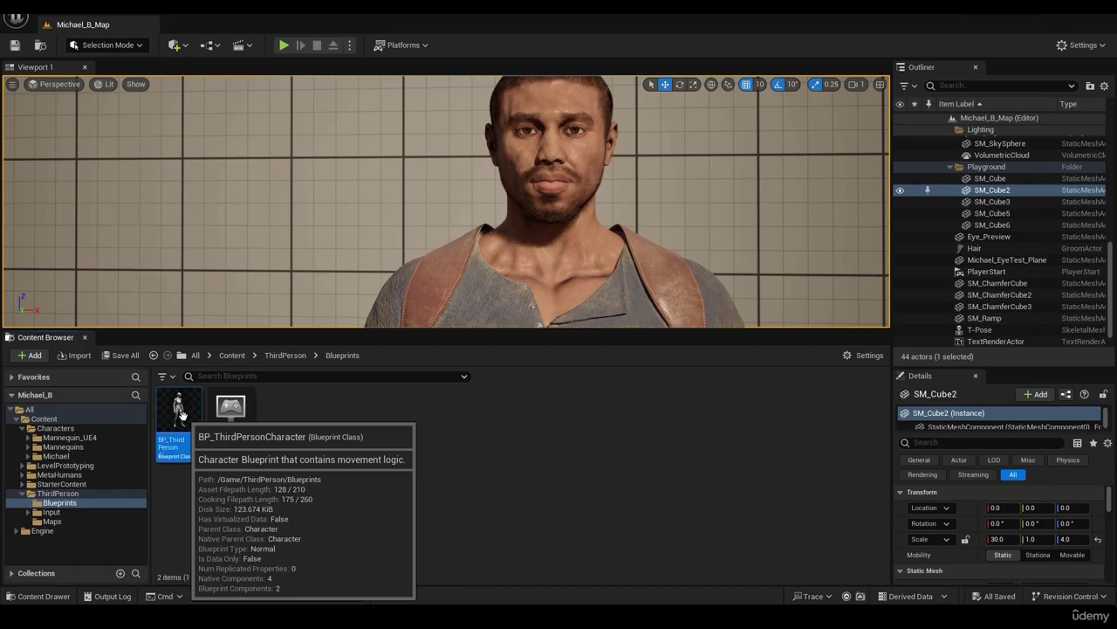
pyautogui.doubleClick(180, 415)
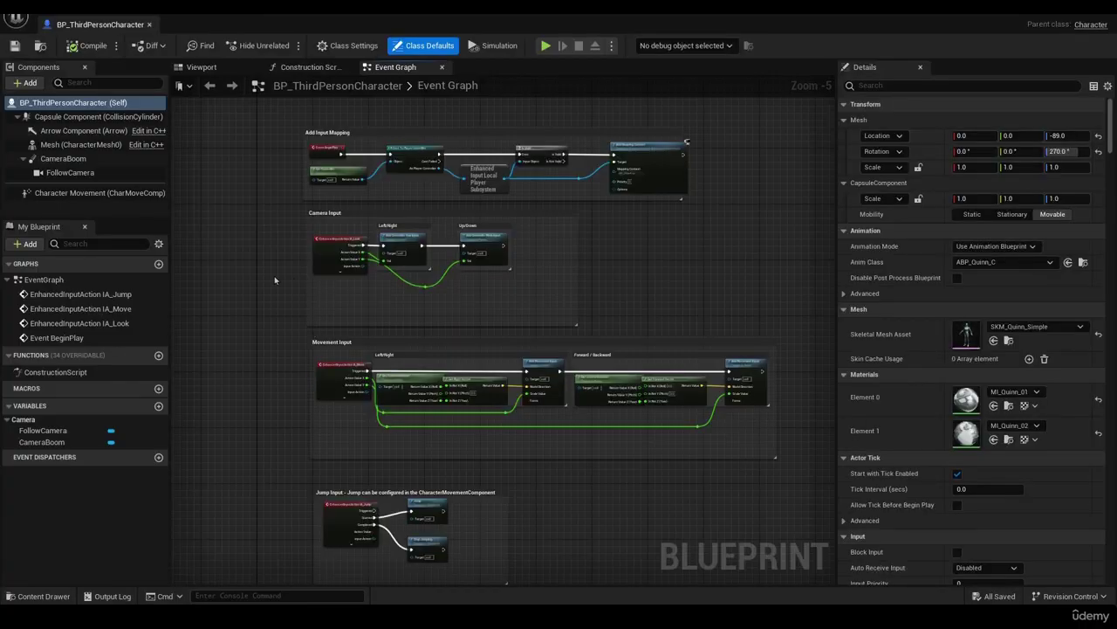
# Step: Examine the input groups in the character's event graph, ending at the Jump Input section
pyautogui.scroll(-2, 263, 266)
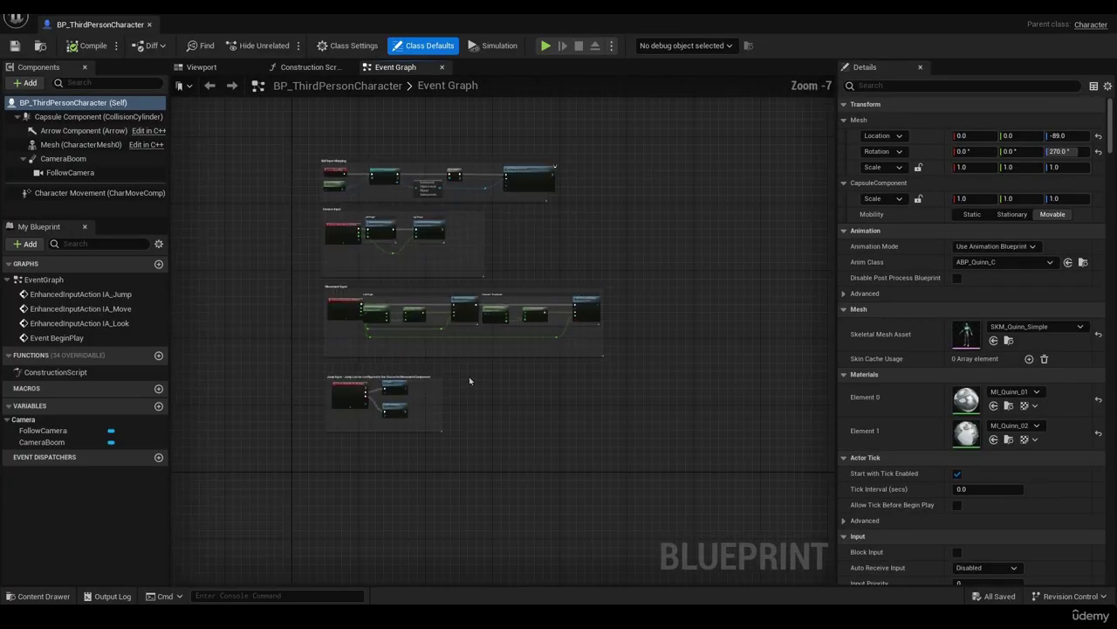
pyautogui.moveTo(472, 377); pyautogui.dragTo(561, 393, button='right')
pyautogui.scroll(1, 556, 412)
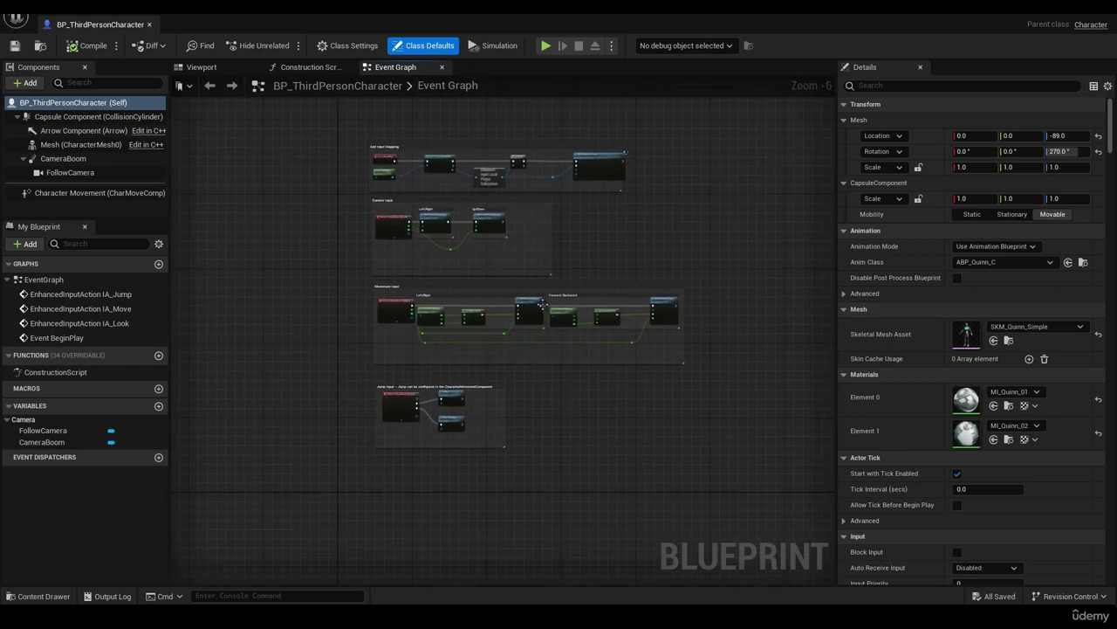
pyautogui.moveTo(542, 305); pyautogui.dragTo(456, 302, button='right')
pyautogui.scroll(1, 460, 375)
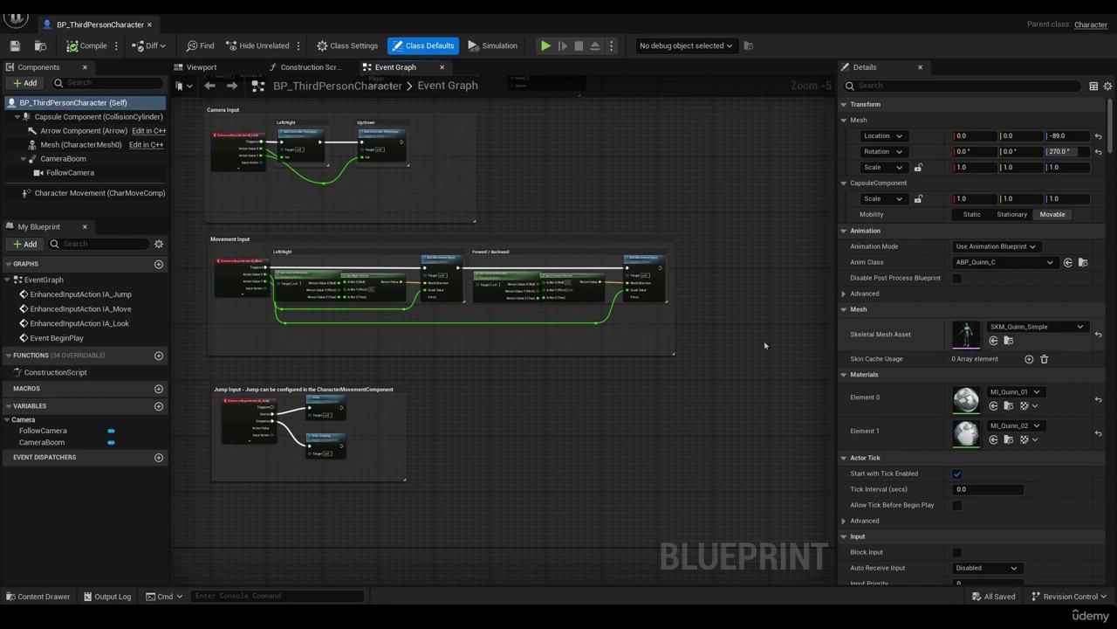
pyautogui.moveTo(381, 521); pyautogui.dragTo(620, 425, button='right')
pyautogui.scroll(1, 517, 436)
pyautogui.scroll(2, 520, 387)
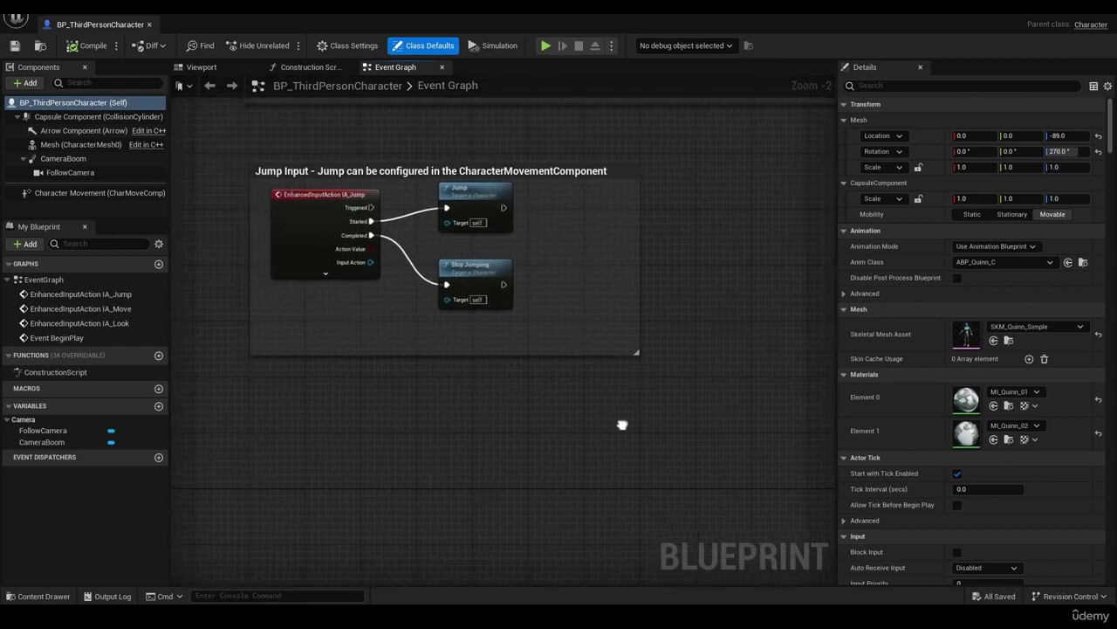
# Step: Add a Left Shift keyboard event node in the empty space below the Jump Input group
pyautogui.rightClick(372, 416)
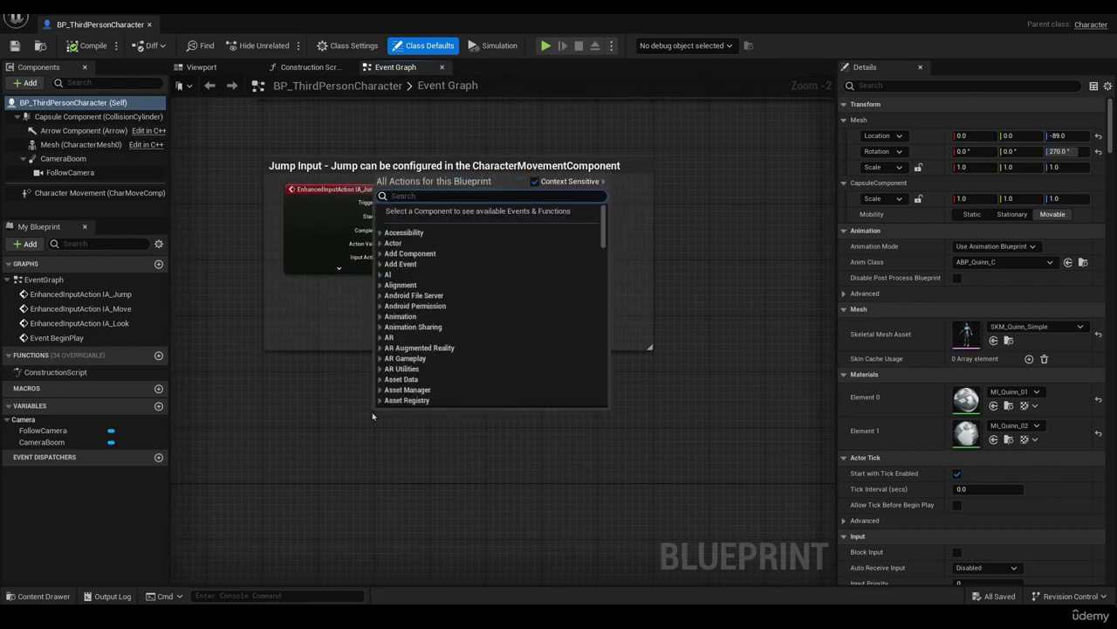
pyautogui.click(483, 138)
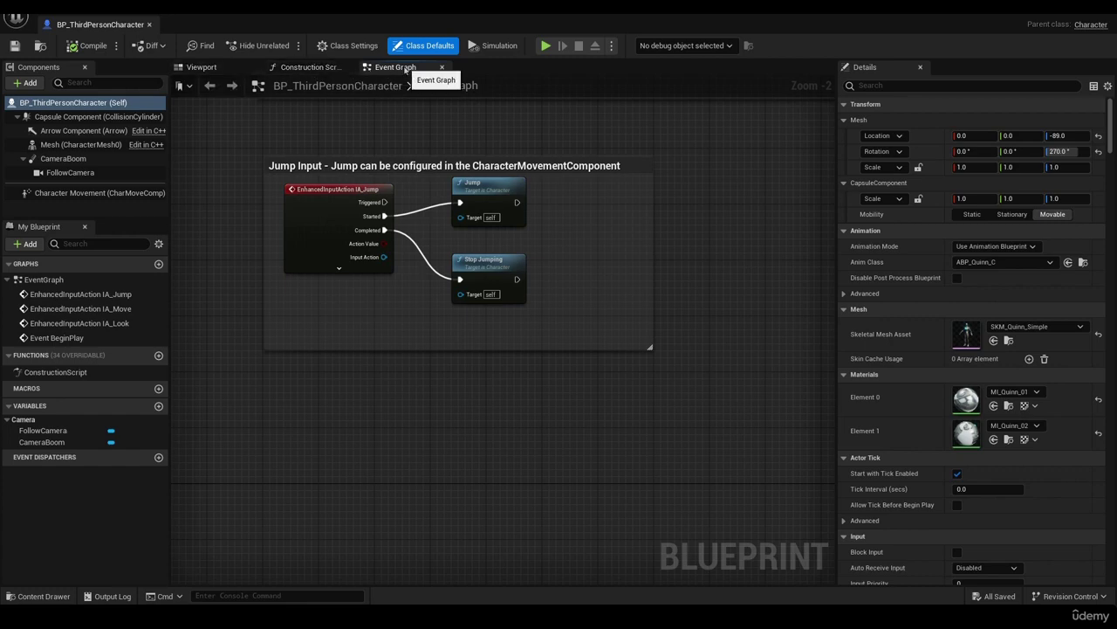
pyautogui.rightClick(353, 421)
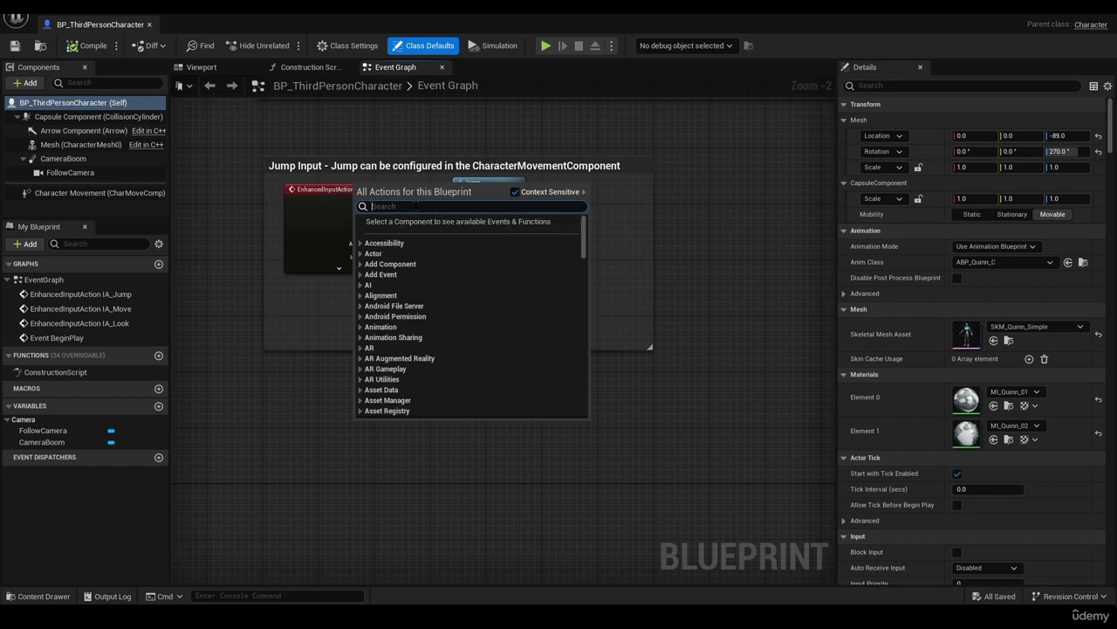
pyautogui.write('left shif')
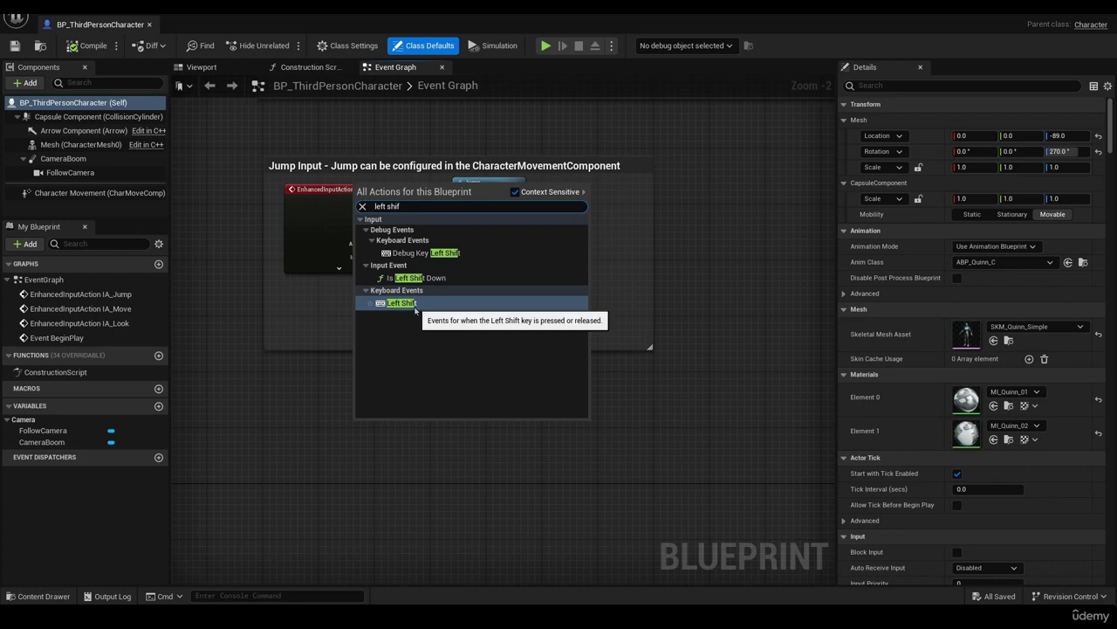
pyautogui.click(420, 307)
pyautogui.moveTo(366, 432); pyautogui.dragTo(385, 439)
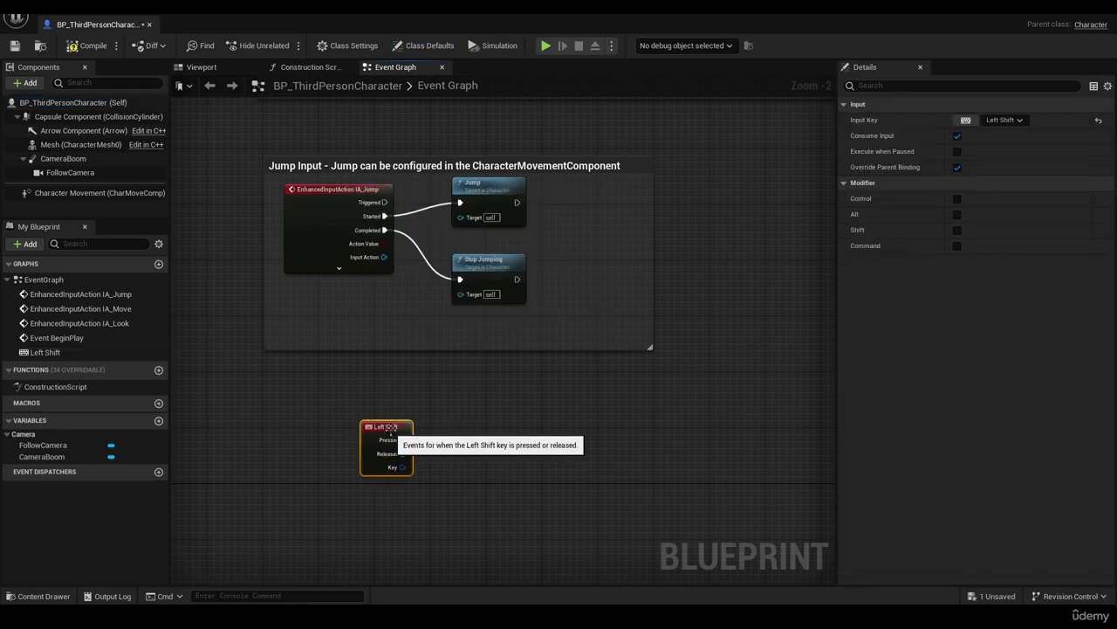
pyautogui.scroll(1, 497, 462)
pyautogui.moveTo(495, 466); pyautogui.dragTo(502, 420, button='right')
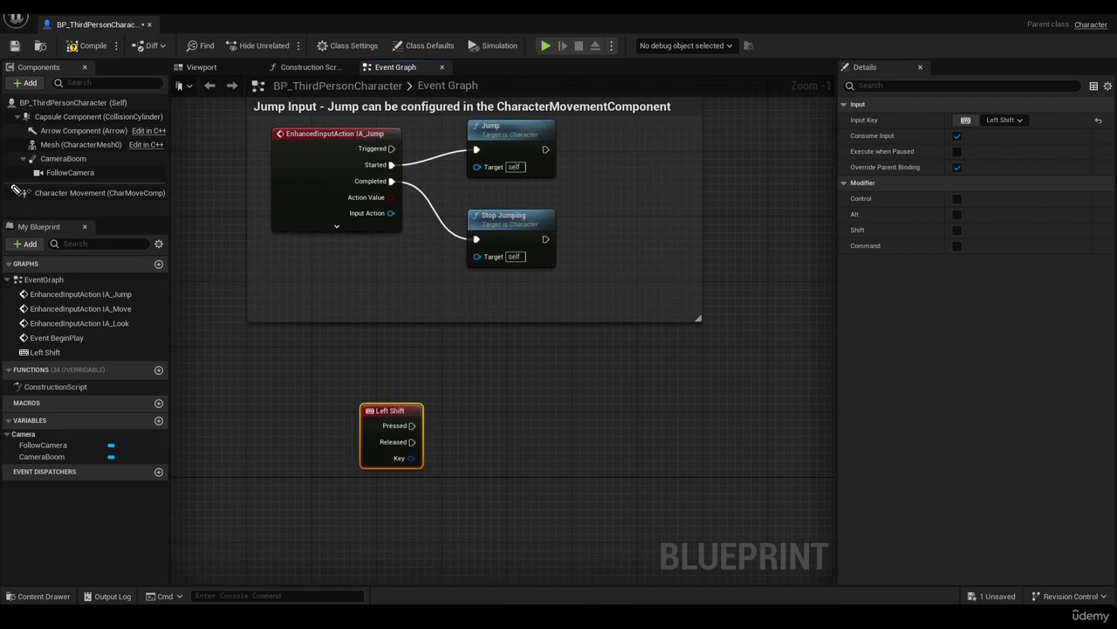
# Step: Place a Character Movement component reference beside the Left Shift event and open the list of actions for its output
pyautogui.moveTo(14, 188)
pyautogui.mouseDown()
pyautogui.moveTo(179, 201)
pyautogui.moveTo(6, 187)
pyautogui.mouseUp()
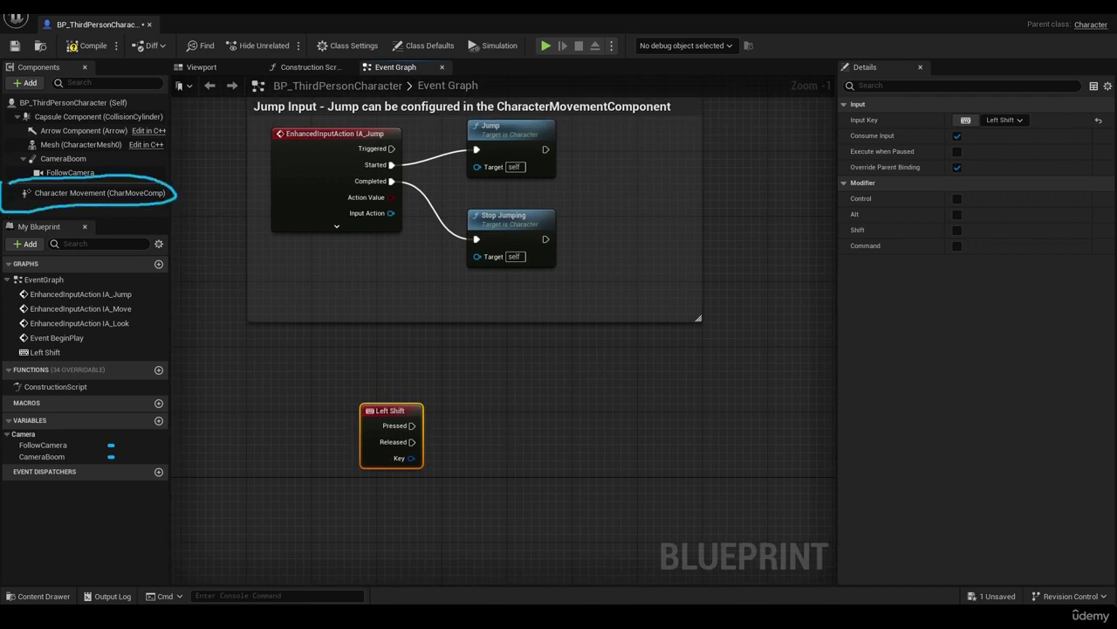
pyautogui.moveTo(126, 194); pyautogui.dragTo(528, 456)
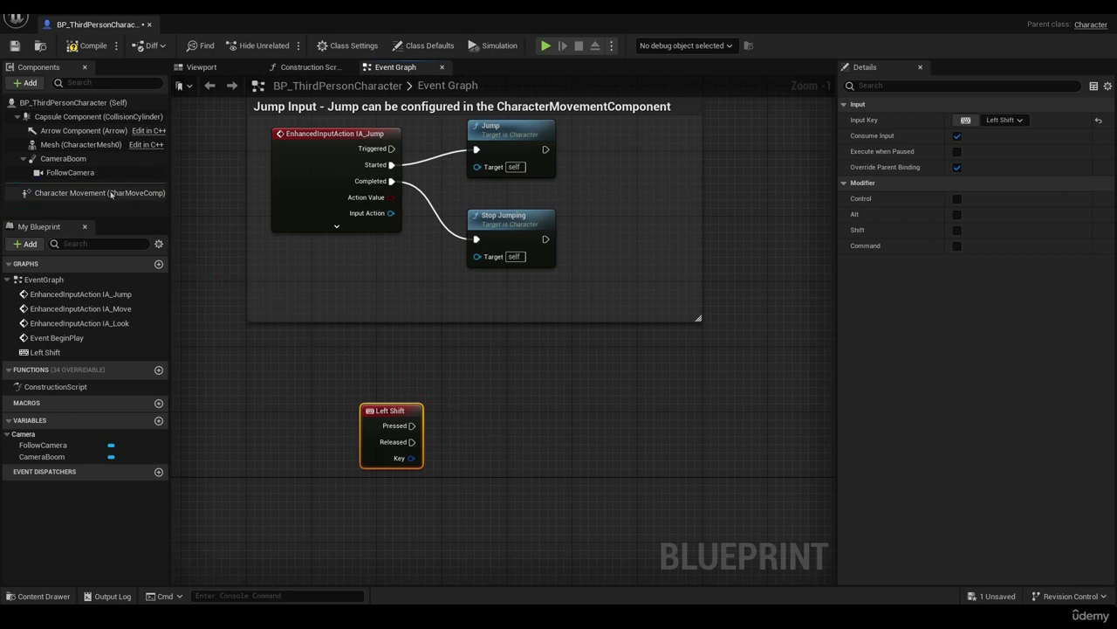
pyautogui.moveTo(128, 192)
pyautogui.mouseDown()
pyautogui.moveTo(397, 384)
pyautogui.moveTo(471, 410)
pyautogui.mouseUp()
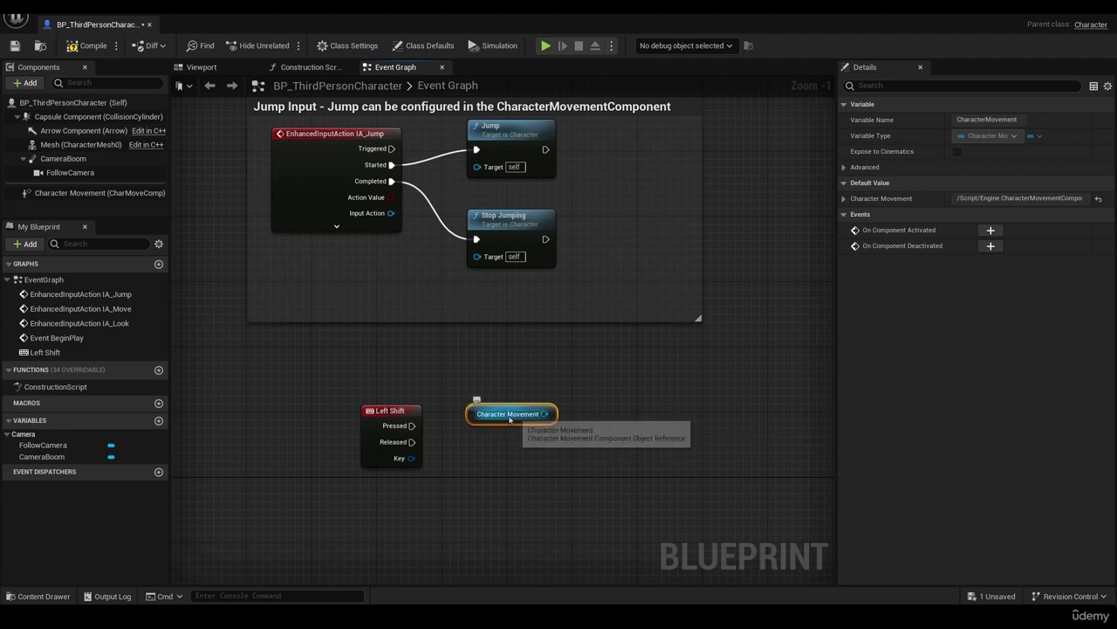
pyautogui.moveTo(508, 420); pyautogui.dragTo(547, 368)
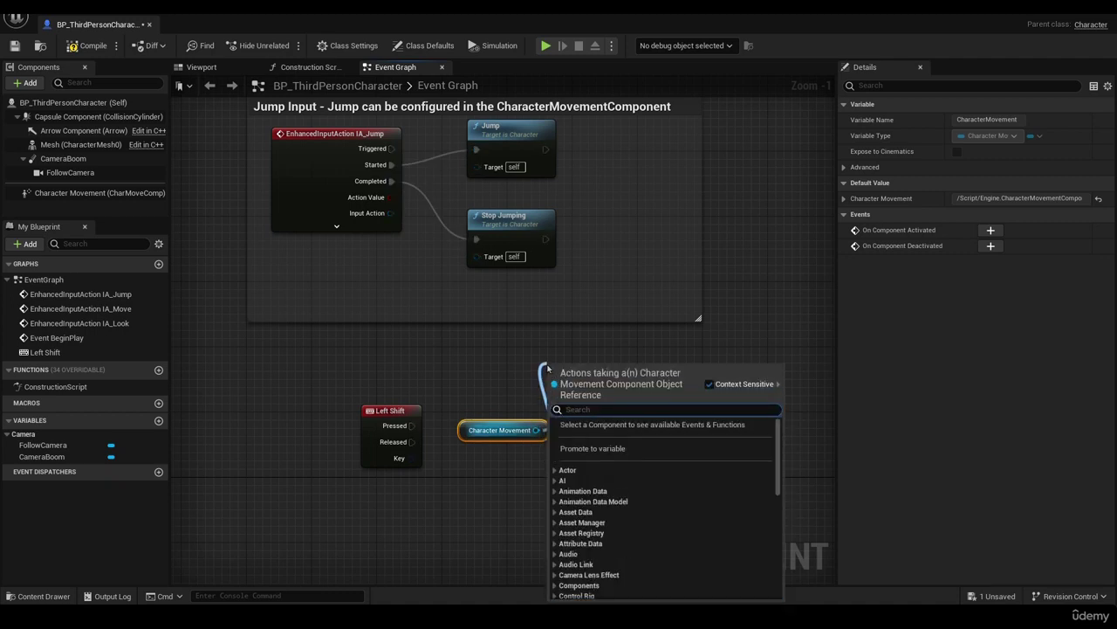
pyautogui.write('set walk')
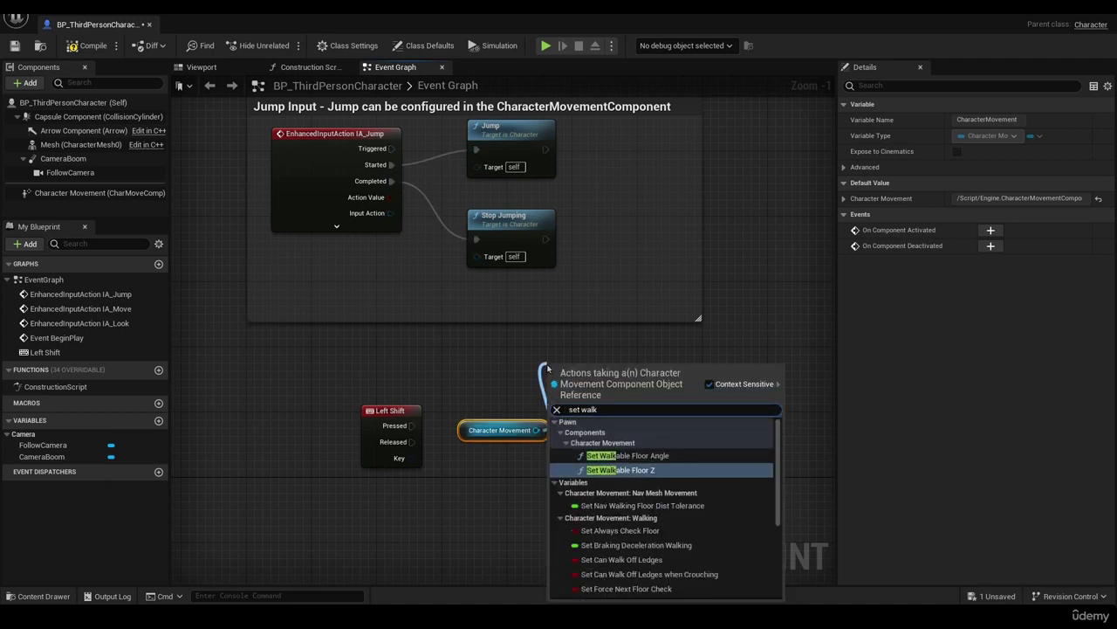
pyautogui.press('BackSpace')
pyautogui.press('BackSpace')
pyautogui.press('BackSpace')
pyautogui.press('BackSpace')
pyautogui.press('BackSpace')
pyautogui.press('BackSpace')
pyautogui.press('BackSpace')
pyautogui.press('BackSpace')
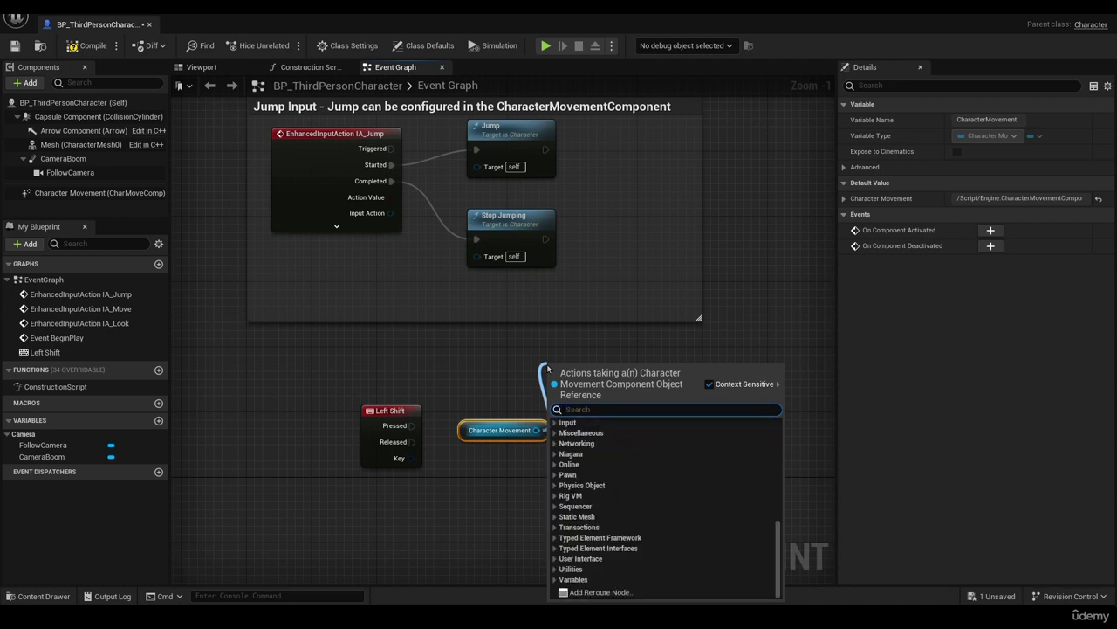
# Step: Add a Set Max Walk Speed node from the Character Movement reference and place it above that reference
pyautogui.write('max walk')
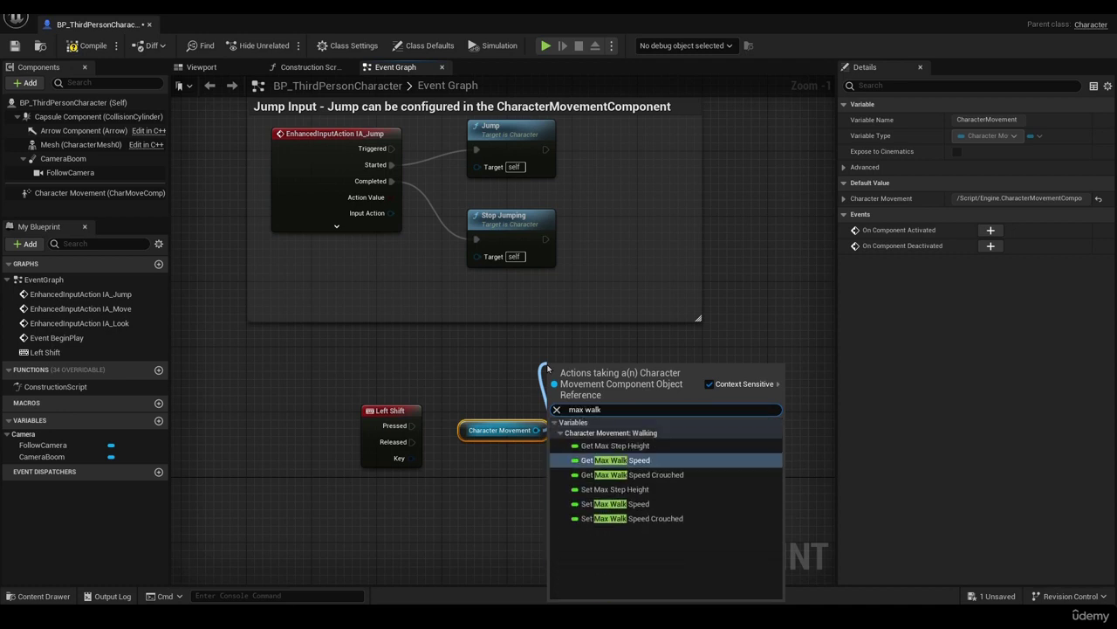
pyautogui.click(625, 505)
pyautogui.moveTo(675, 460); pyautogui.dragTo(661, 498, button='right')
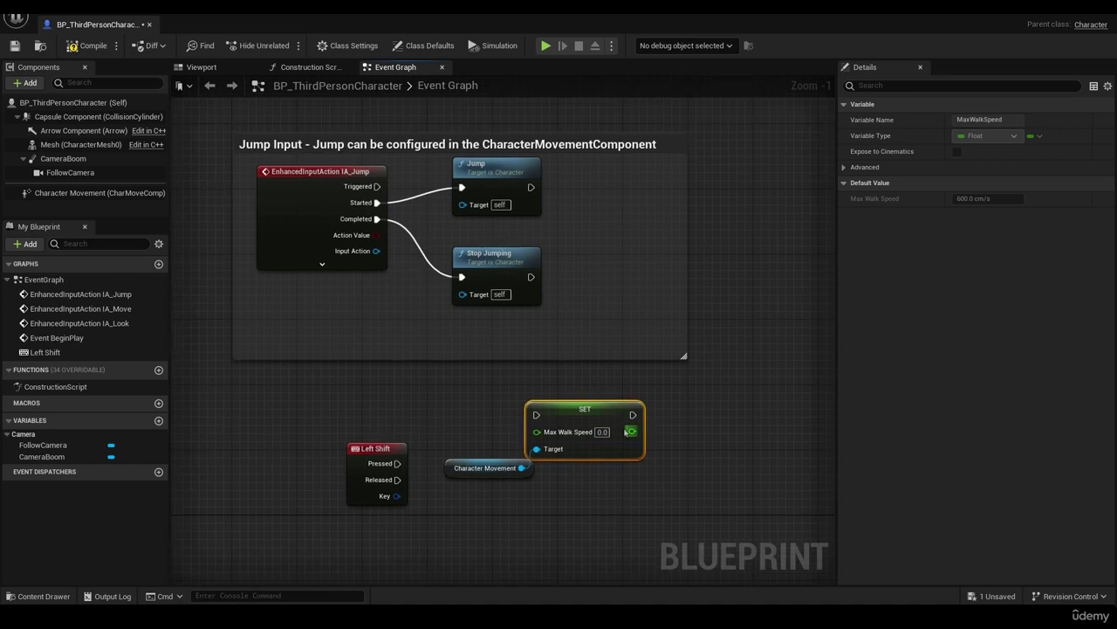
pyautogui.moveTo(584, 410); pyautogui.dragTo(588, 377)
pyautogui.moveTo(581, 504); pyautogui.dragTo(560, 495, button='right')
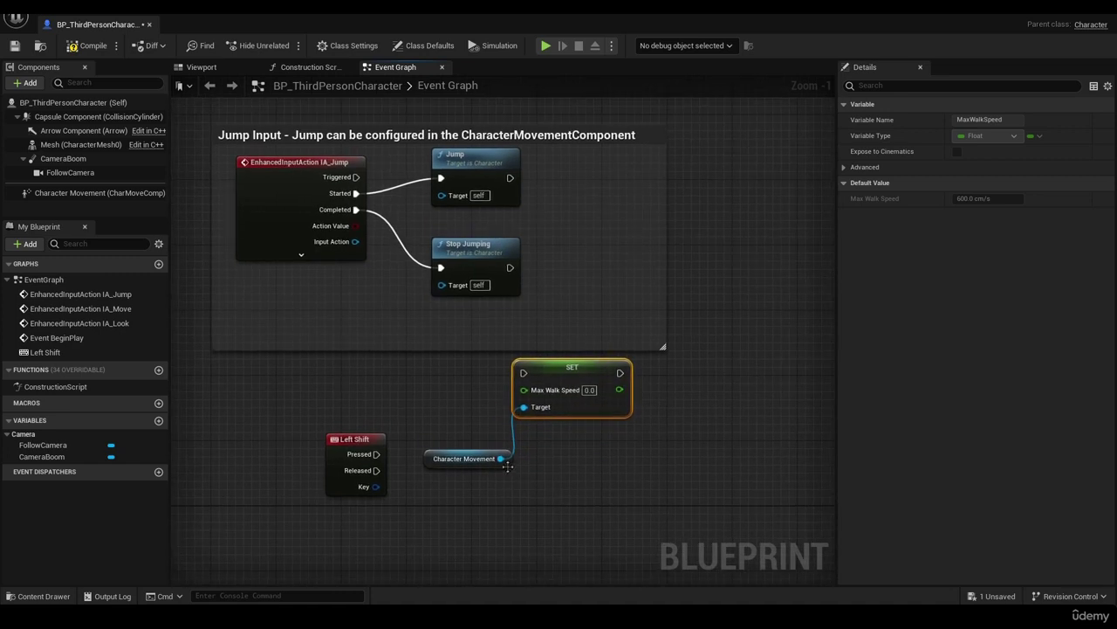
# Step: Add a second Set Max Walk Speed node below the Character Movement reference and roughly align the upper one with it
pyautogui.moveTo(501, 458); pyautogui.dragTo(564, 522)
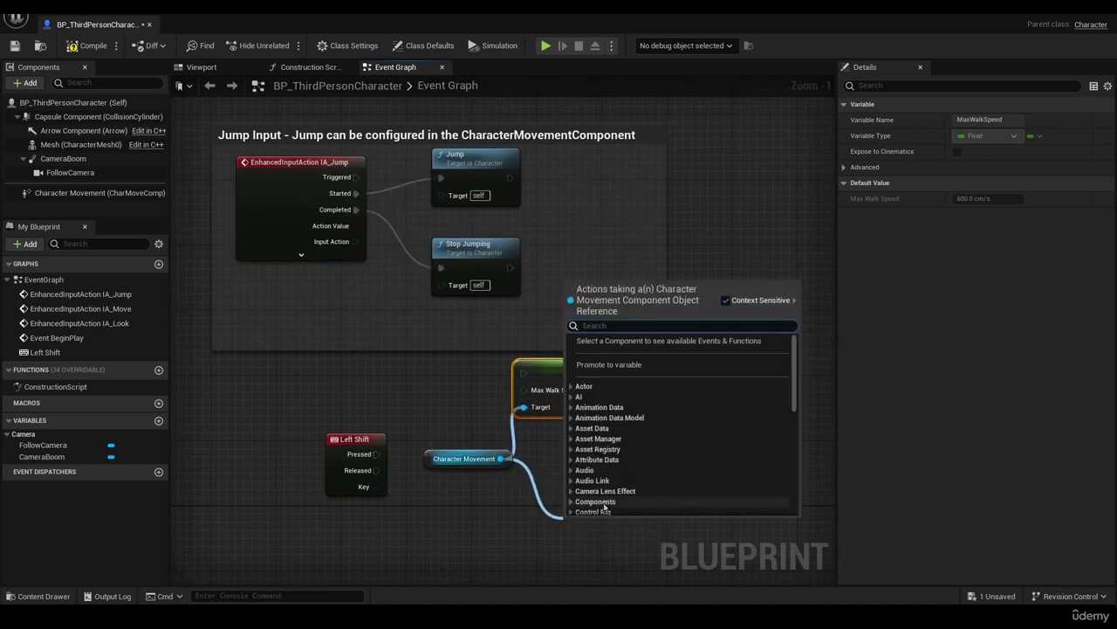
pyautogui.write('set walk')
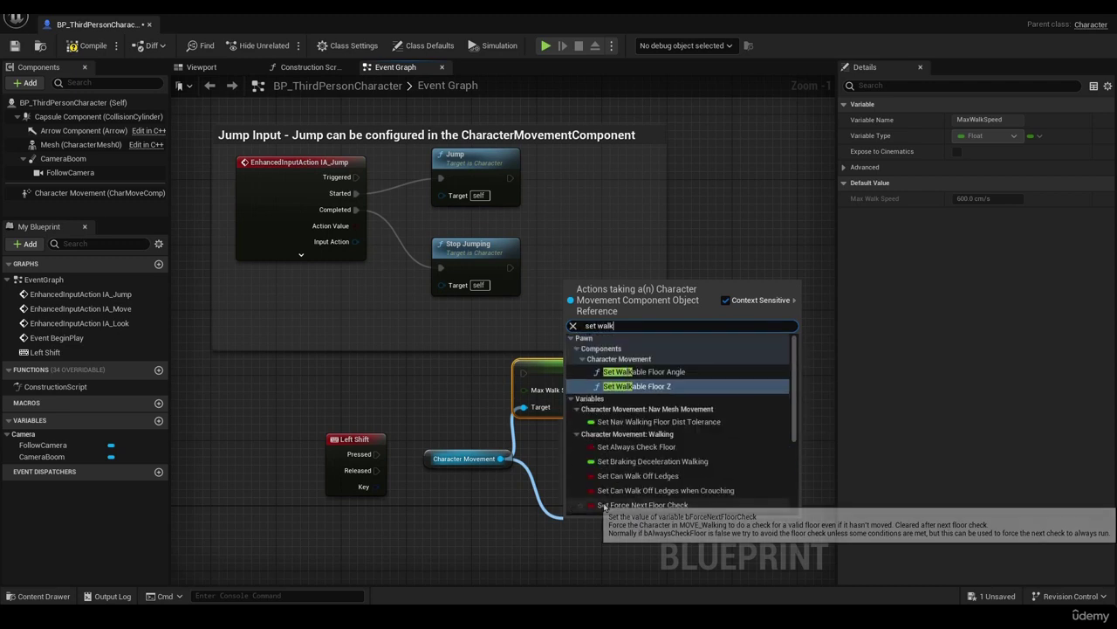
pyautogui.write(' max')
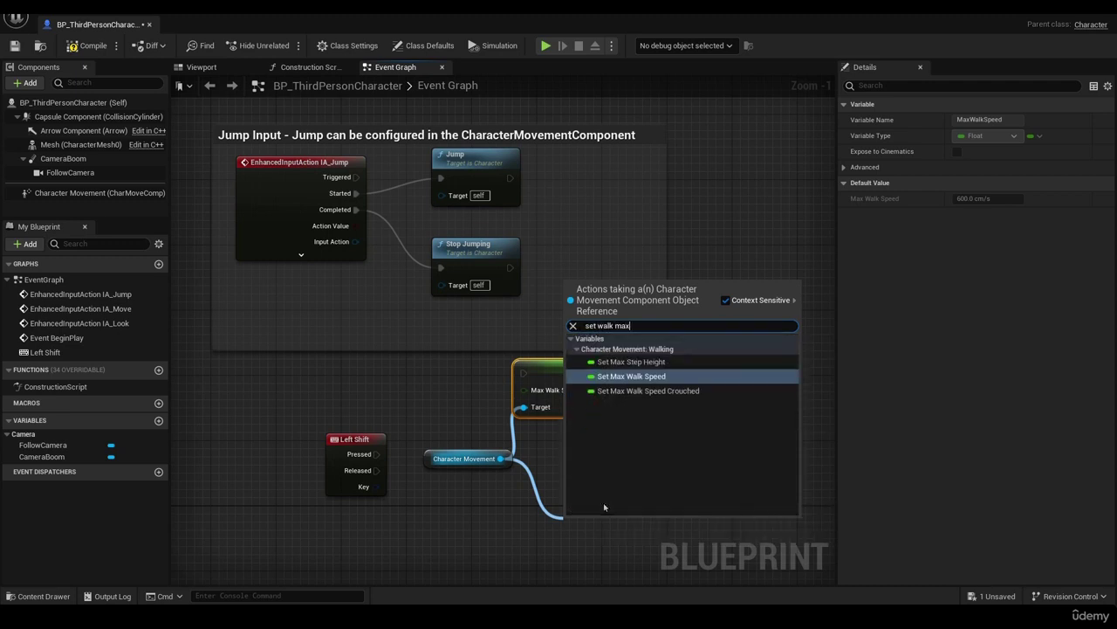
pyautogui.click(631, 376)
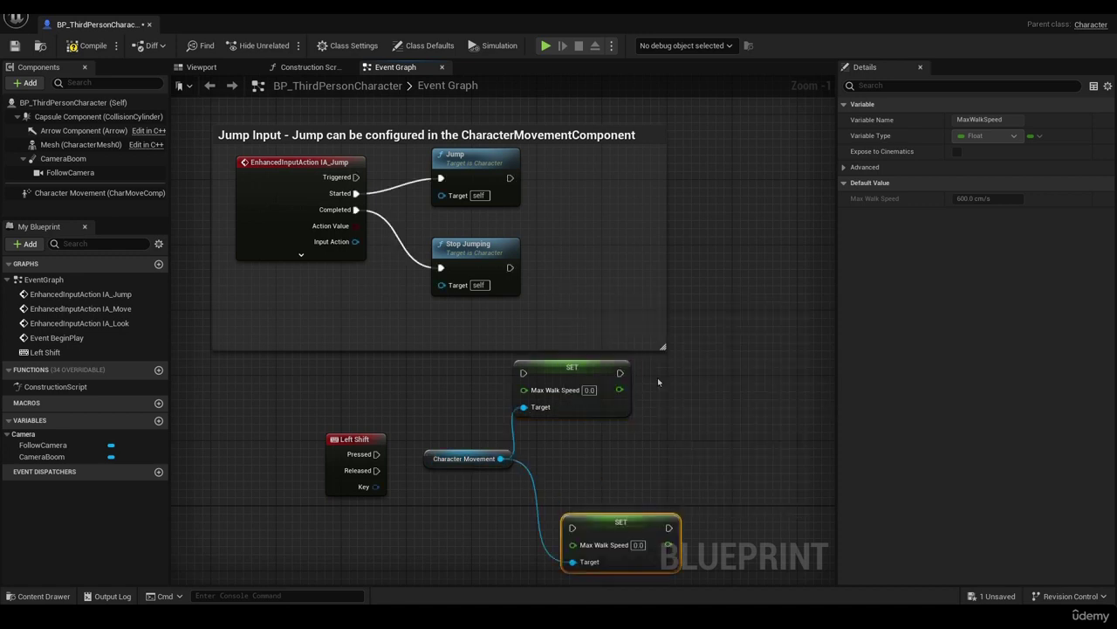
pyautogui.moveTo(643, 463); pyautogui.dragTo(665, 464, button='right')
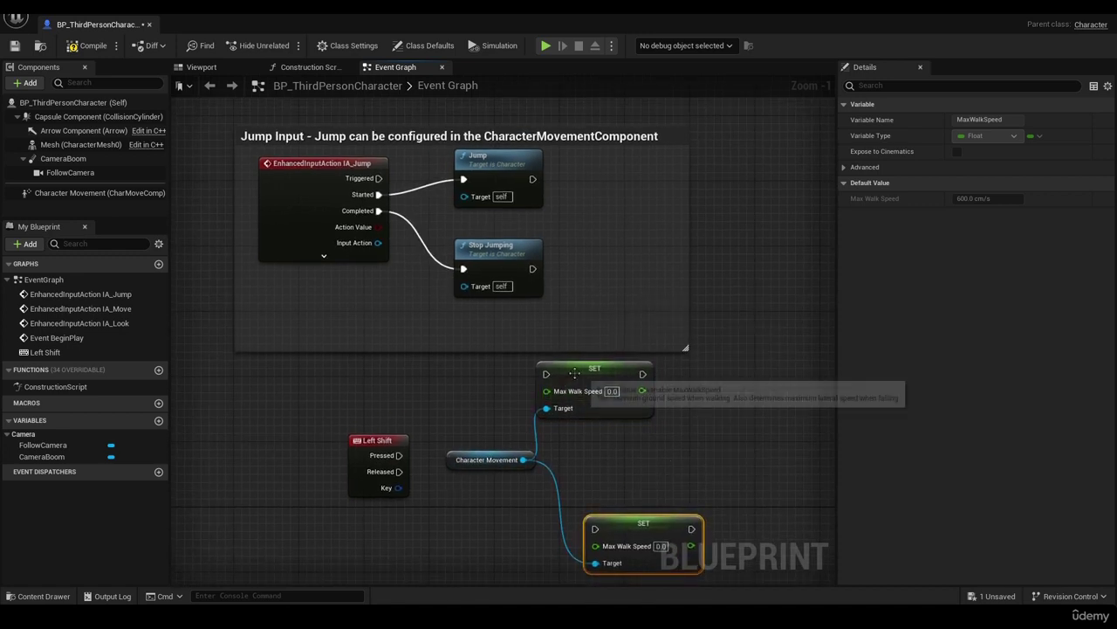
pyautogui.moveTo(569, 370); pyautogui.dragTo(608, 393)
pyautogui.moveTo(641, 446); pyautogui.dragTo(624, 425, button='right')
pyautogui.moveTo(487, 480); pyautogui.dragTo(445, 468, button='right')
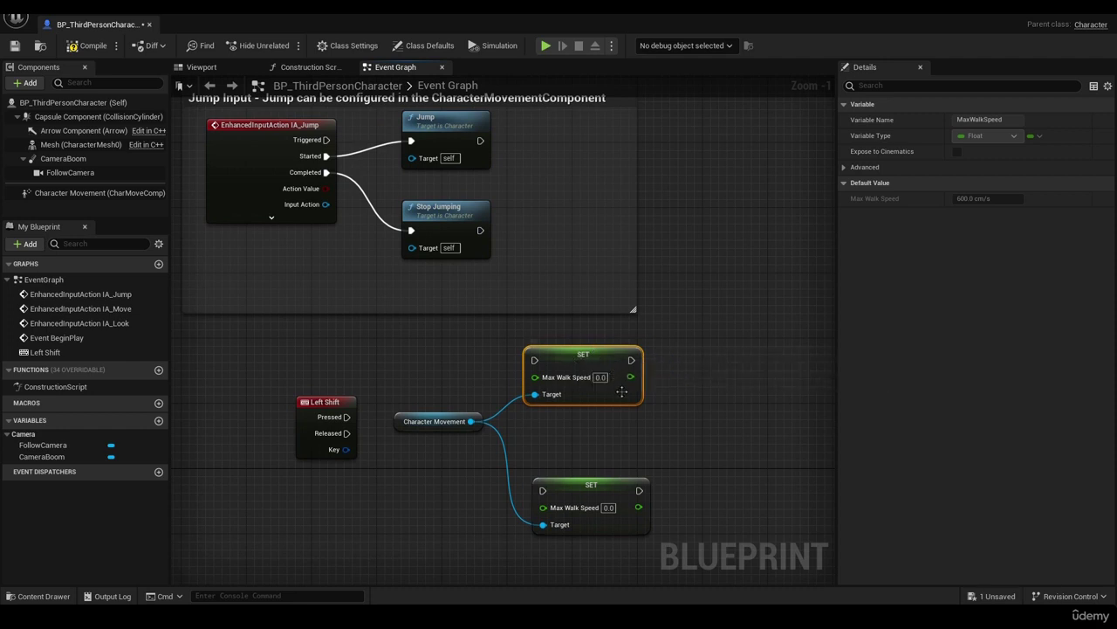
# Step: Set Max Walk Speed to 600 on the upper SET node and move the Left Shift event slightly higher
pyautogui.click(601, 377)
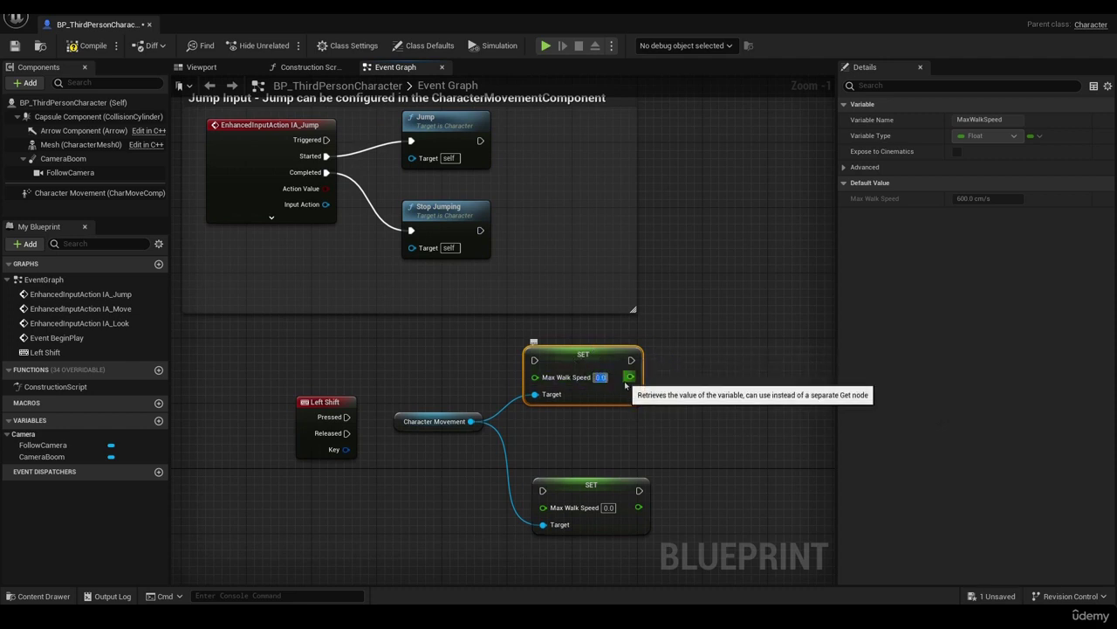
pyautogui.write('600.0')
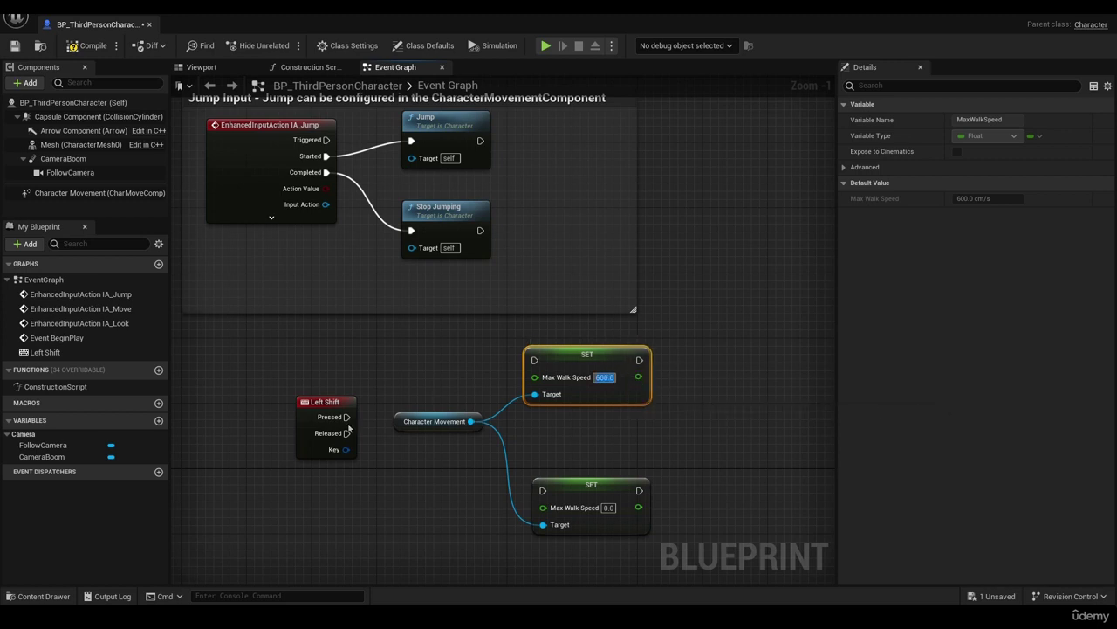
pyautogui.moveTo(349, 408); pyautogui.dragTo(349, 384)
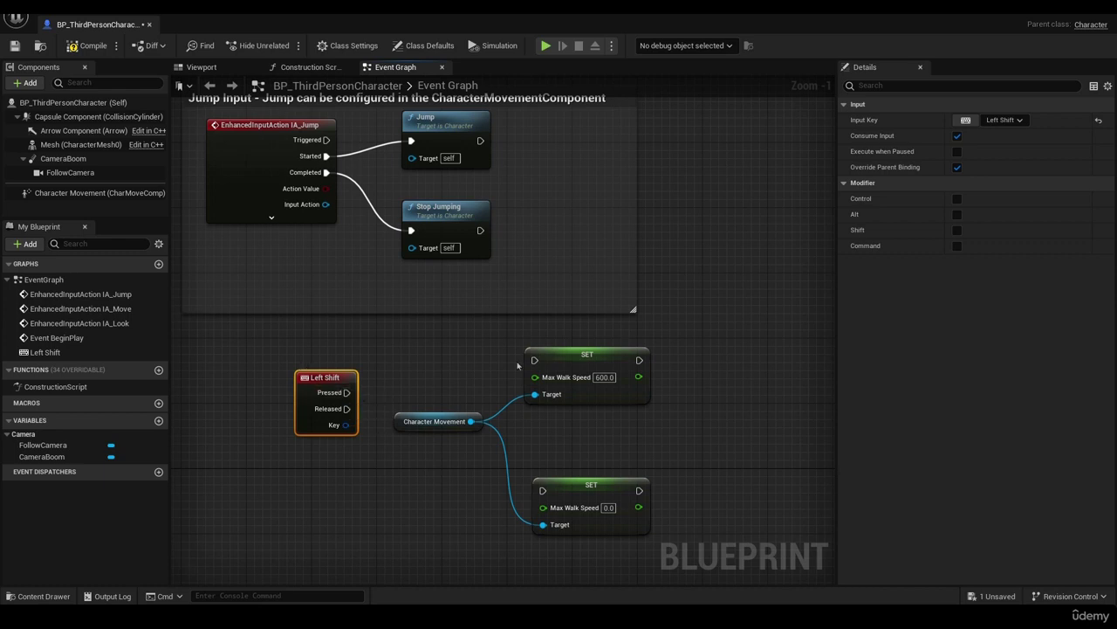
pyautogui.click(596, 356)
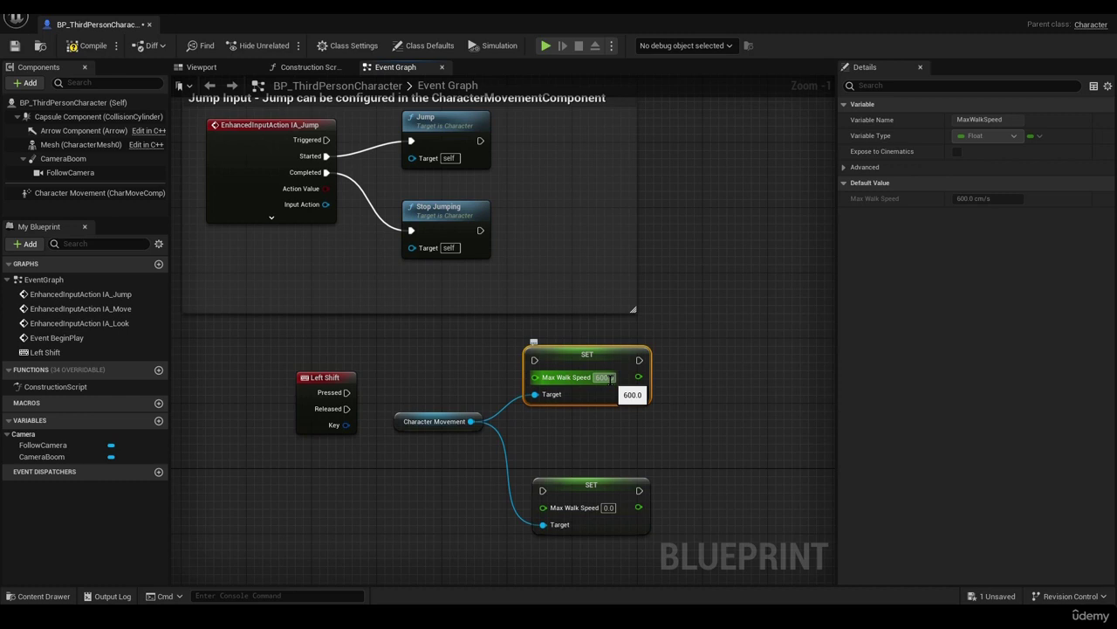
pyautogui.click(600, 378)
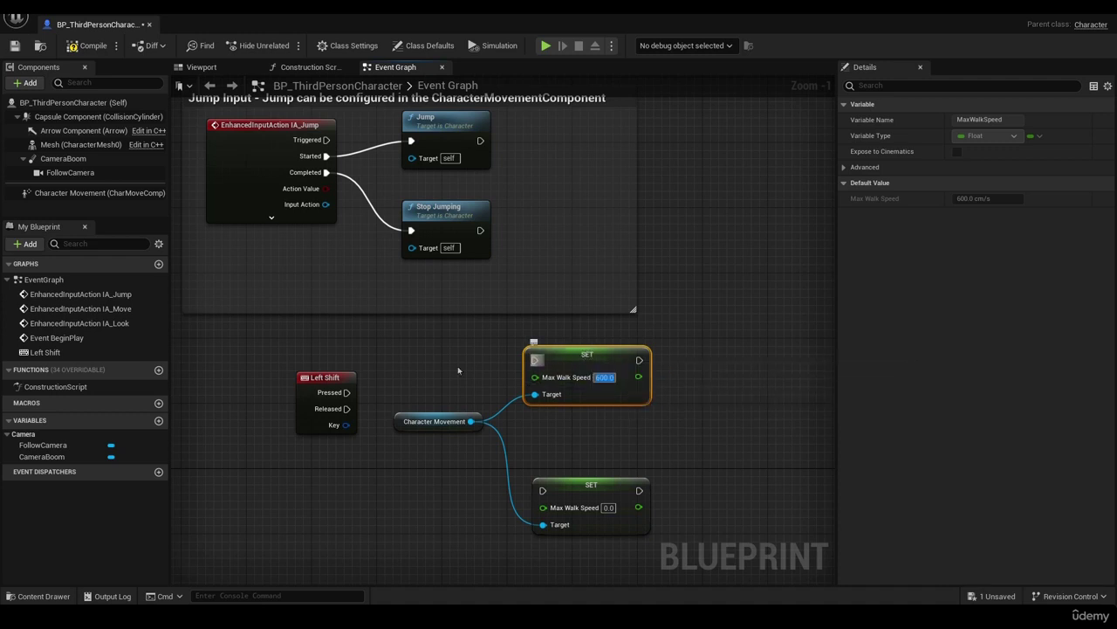
pyautogui.click(323, 377)
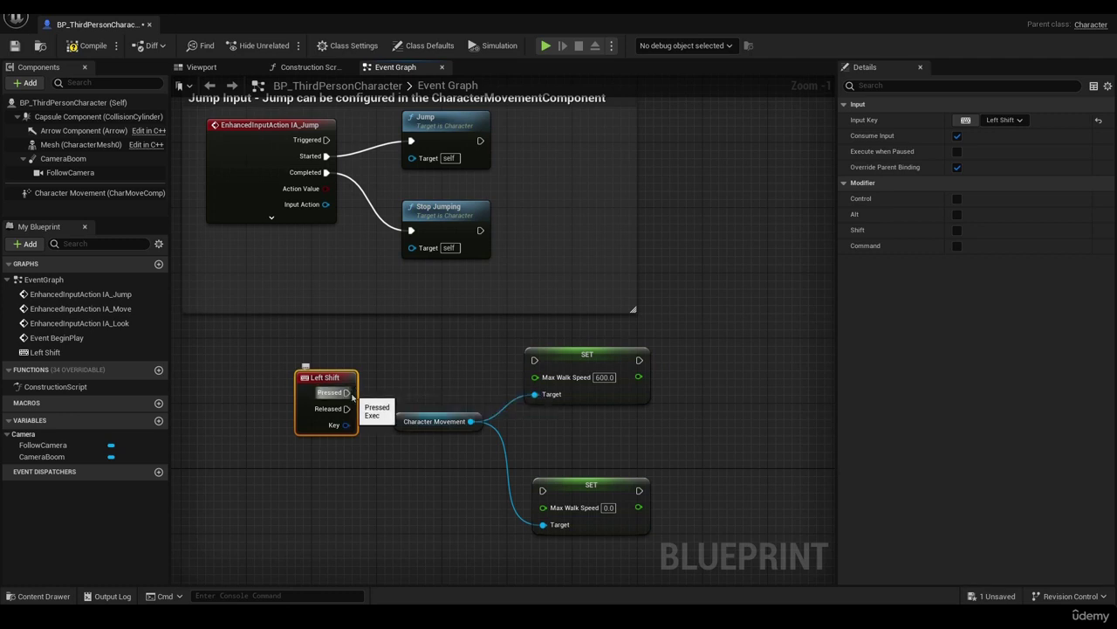
# Step: Wire Left Shift's Pressed output to the upper SET node and tidy the positions of the event and SET nodes
pyautogui.moveTo(586, 355); pyautogui.dragTo(594, 347)
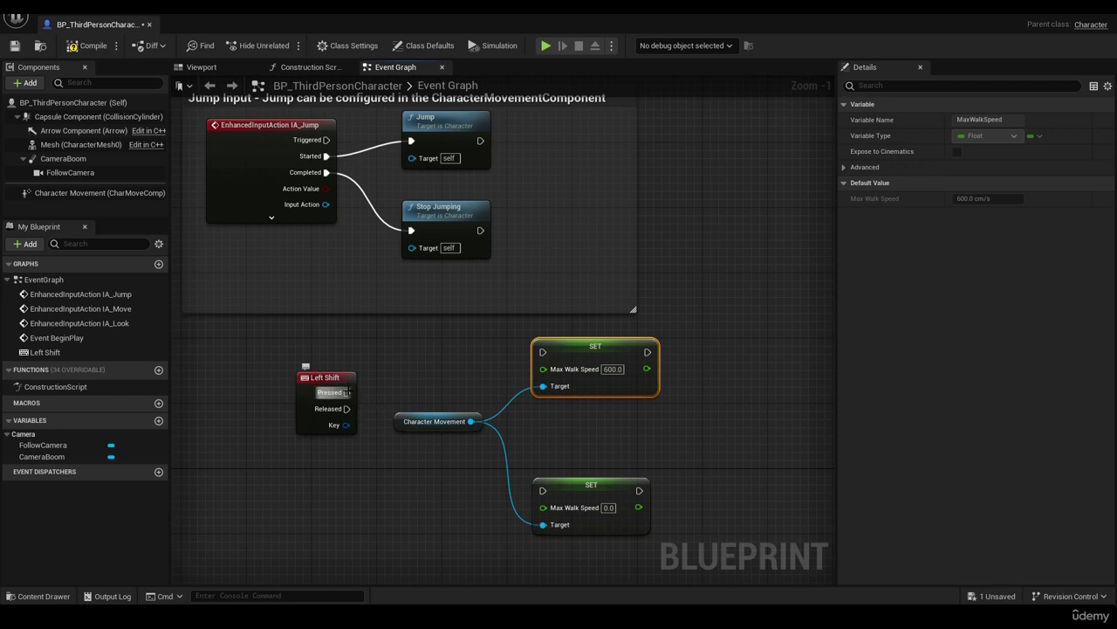
pyautogui.moveTo(347, 392); pyautogui.dragTo(543, 354)
pyautogui.moveTo(581, 489); pyautogui.dragTo(580, 472)
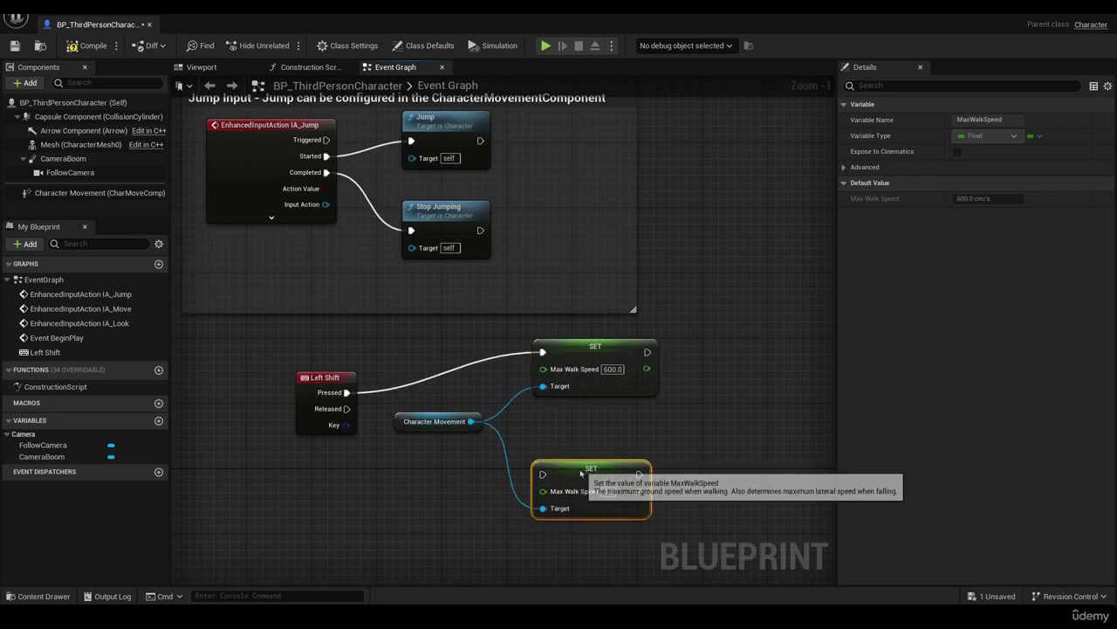
pyautogui.moveTo(311, 379); pyautogui.dragTo(292, 363)
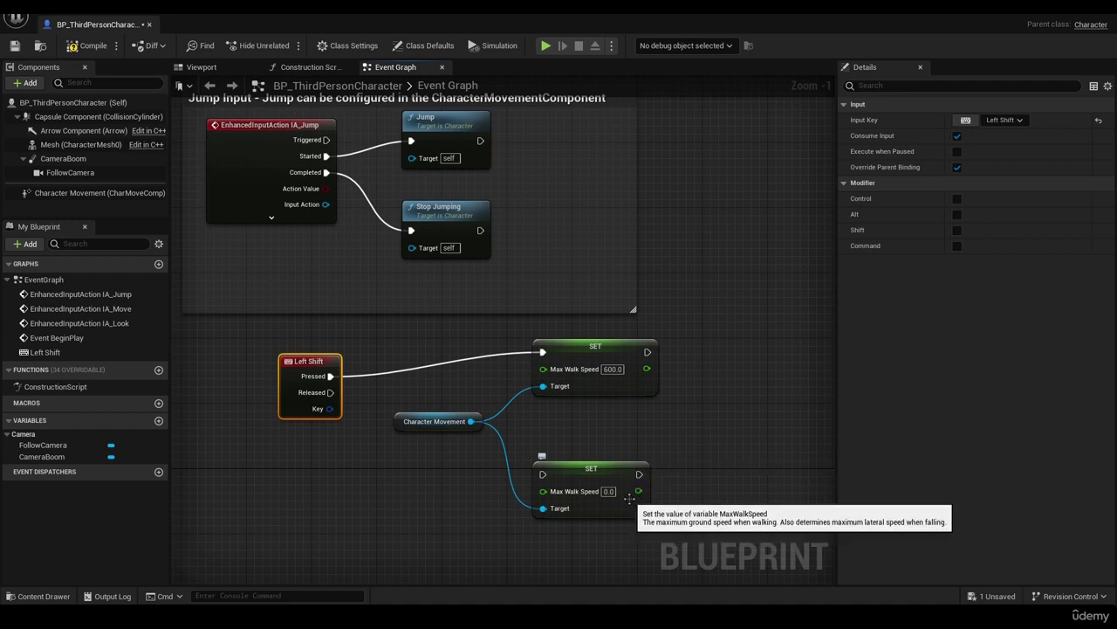
# Step: Wire Left Shift's Released output to the execution input of the lower SET node
pyautogui.moveTo(605, 475); pyautogui.dragTo(613, 484)
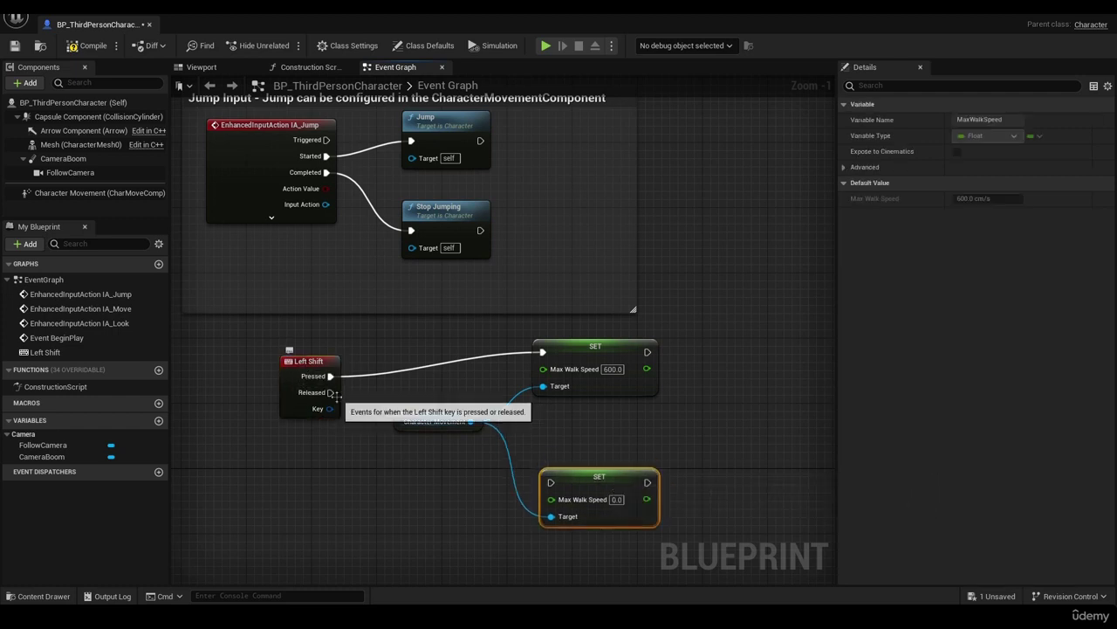
pyautogui.moveTo(330, 392); pyautogui.dragTo(377, 506)
pyautogui.moveTo(534, 484)
pyautogui.mouseDown()
pyautogui.moveTo(447, 479)
pyautogui.moveTo(551, 482)
pyautogui.mouseUp()
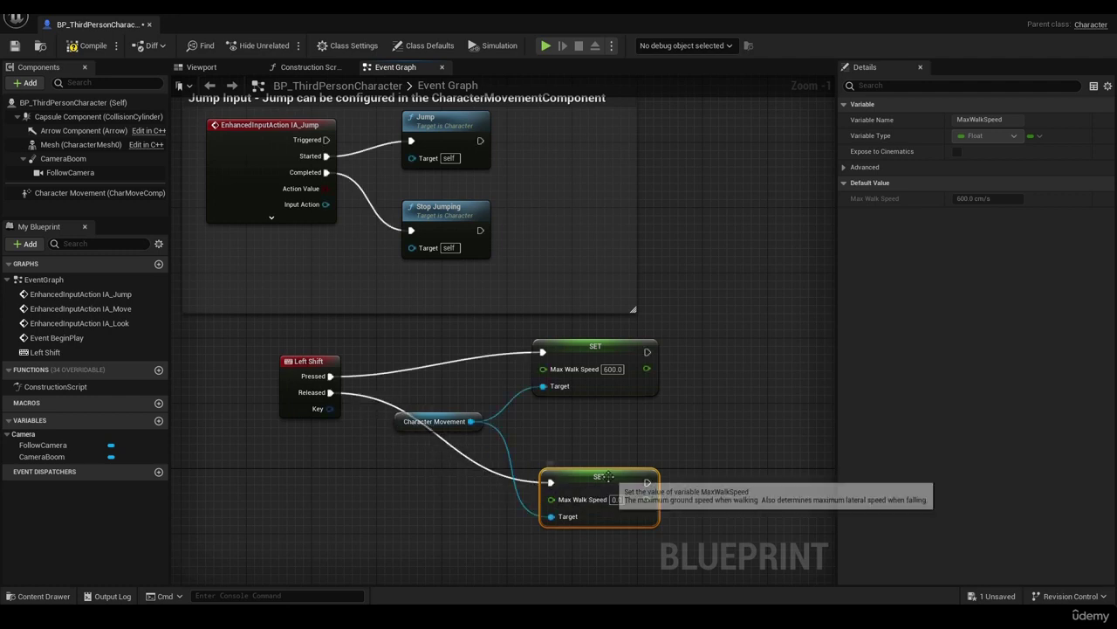
# Step: Set Max Walk Speed to 300 on the lower SET node and move it further down, aligned with the upper one
pyautogui.moveTo(616, 502); pyautogui.dragTo(625, 503)
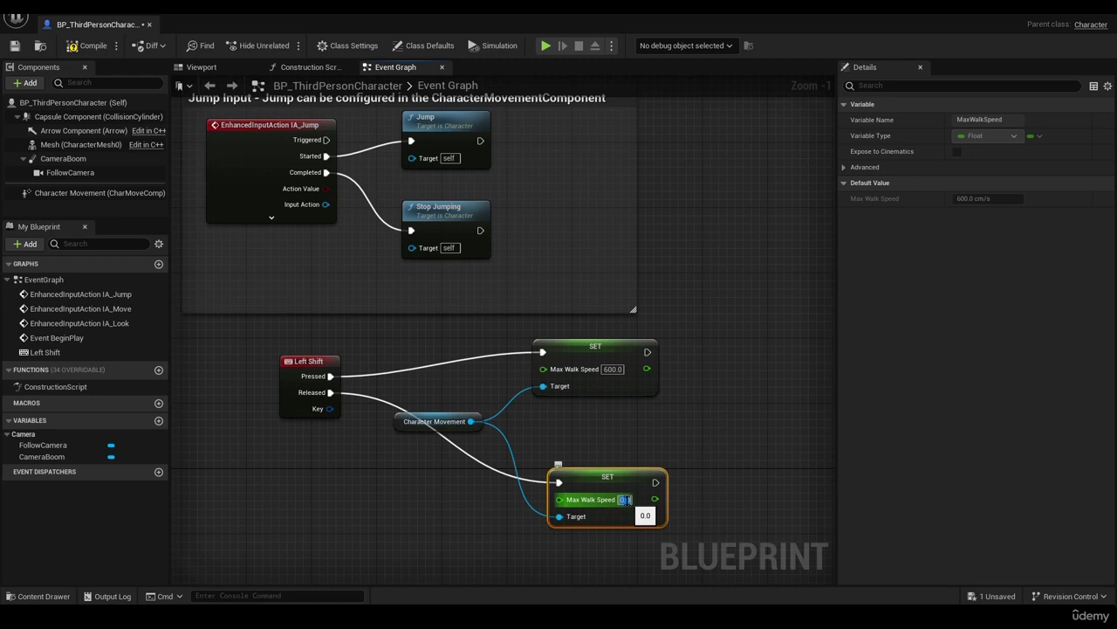
pyautogui.write('300')
pyautogui.press('Return')
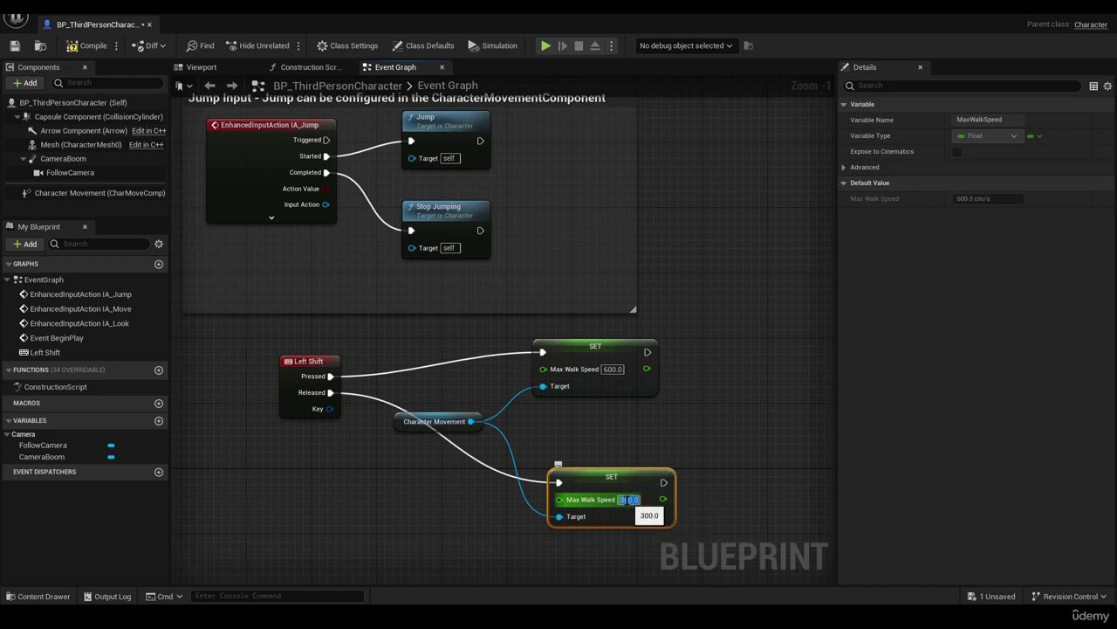
pyautogui.moveTo(589, 484); pyautogui.dragTo(571, 524)
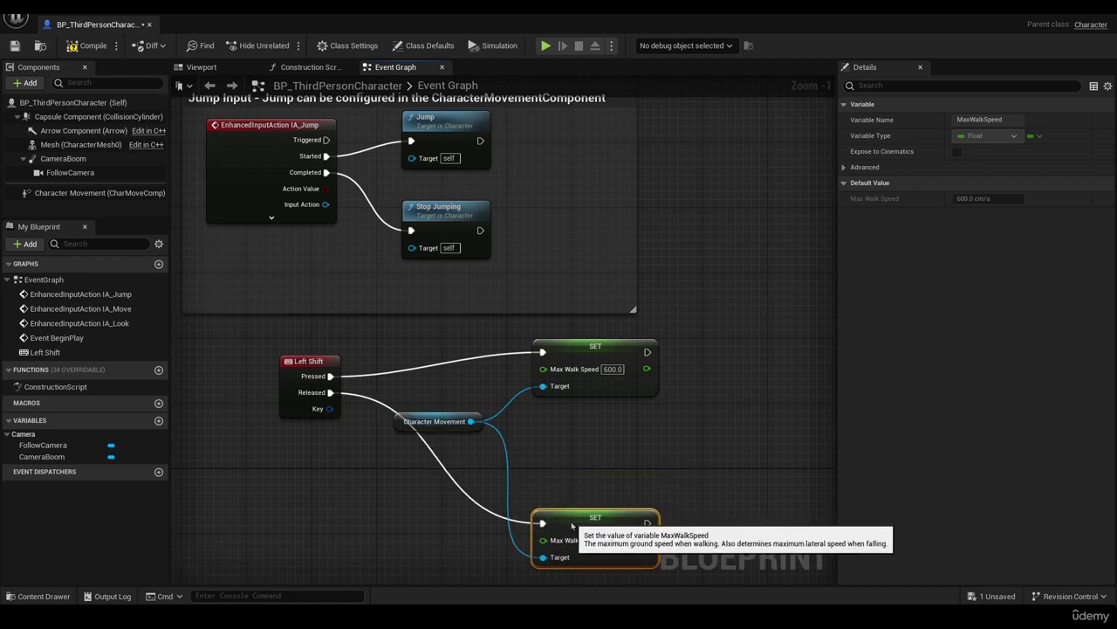
pyautogui.moveTo(611, 454); pyautogui.dragTo(646, 439, button='right')
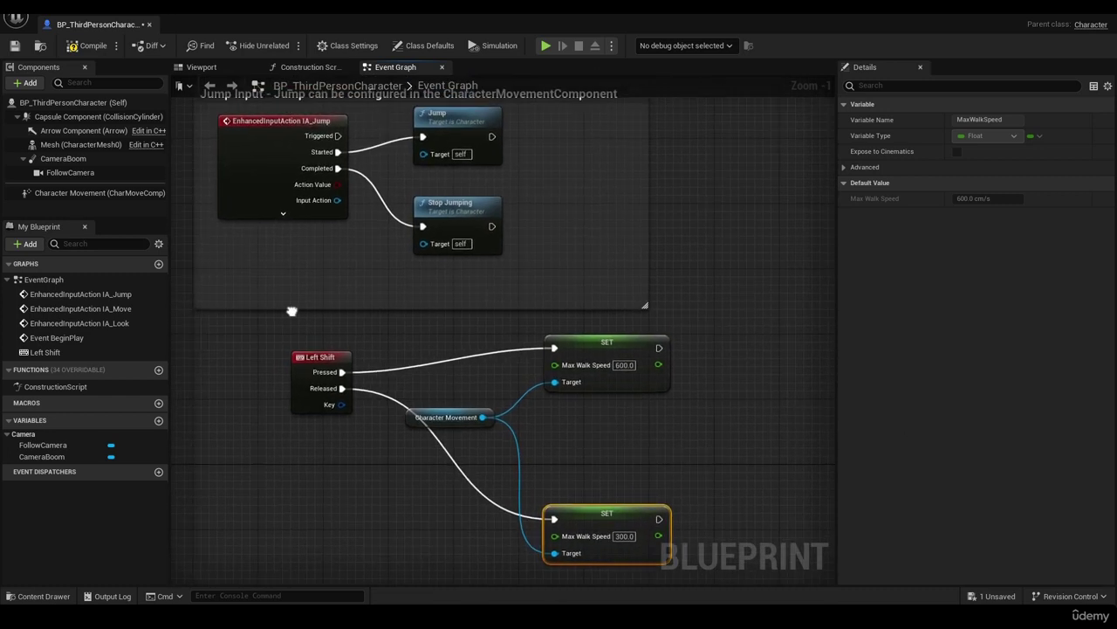
# Step: Compile and save the character blueprint with the Left Shift speed logic
pyautogui.scroll(-2, 367, 311)
pyautogui.moveTo(314, 312); pyautogui.dragTo(375, 314, button='right')
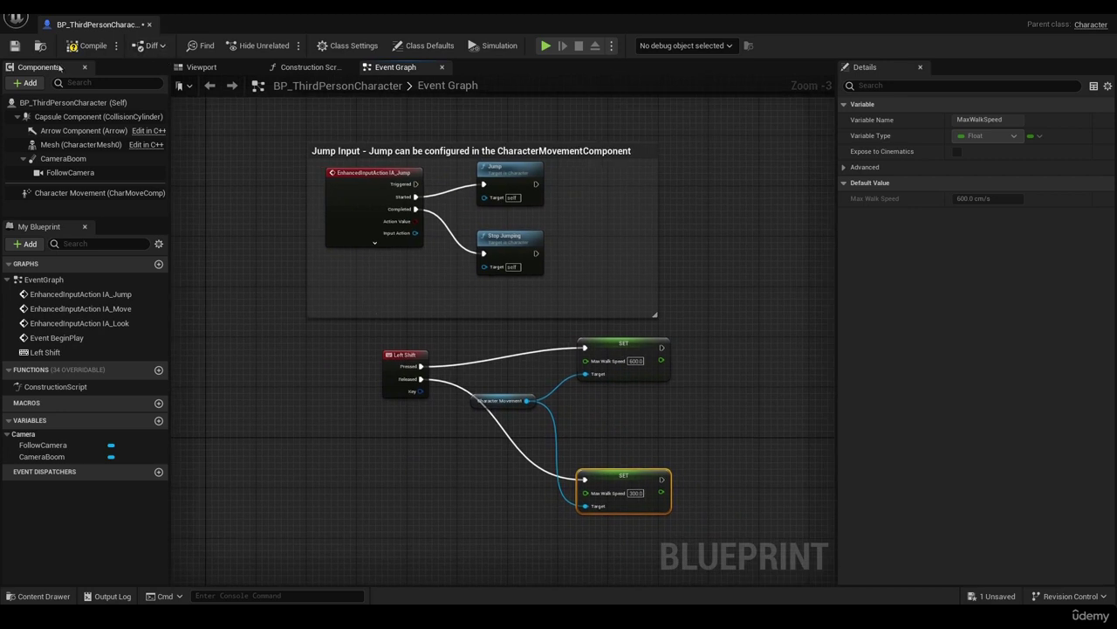
pyautogui.click(94, 47)
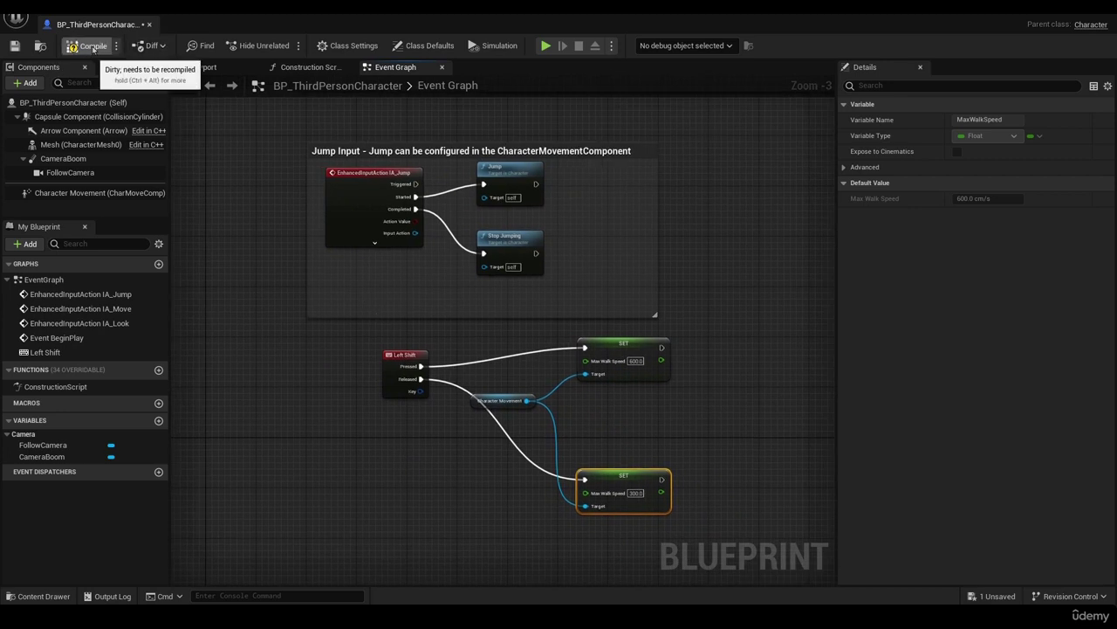
pyautogui.click(14, 46)
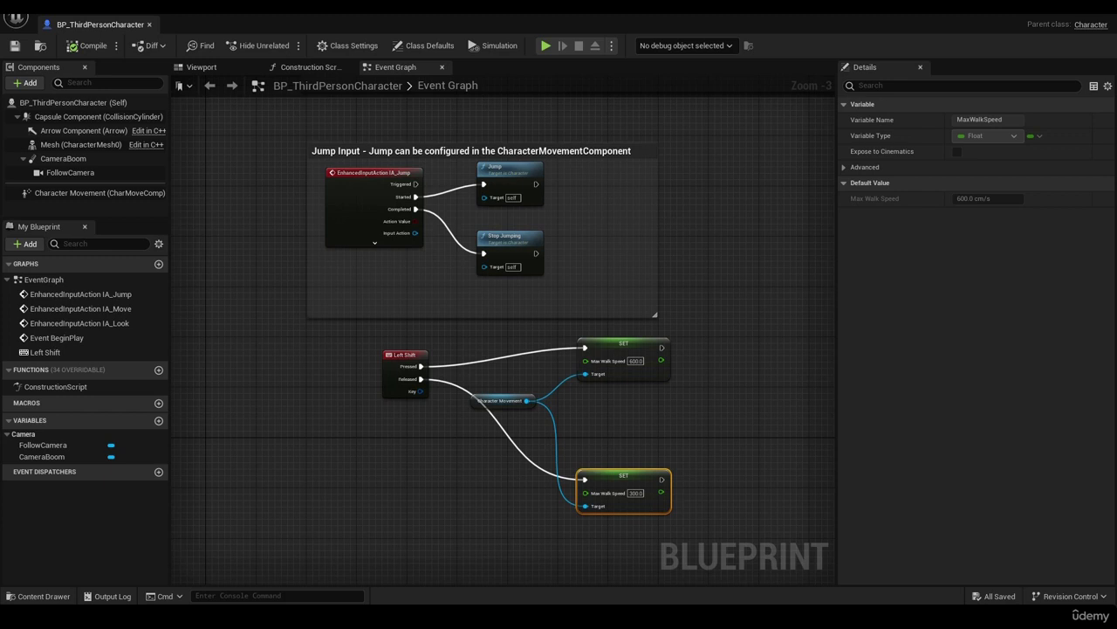
# Step: Set the Character Movement component's default Max Walk Speed to 600 cm/s, and compile and save the blueprint
pyautogui.click(65, 192)
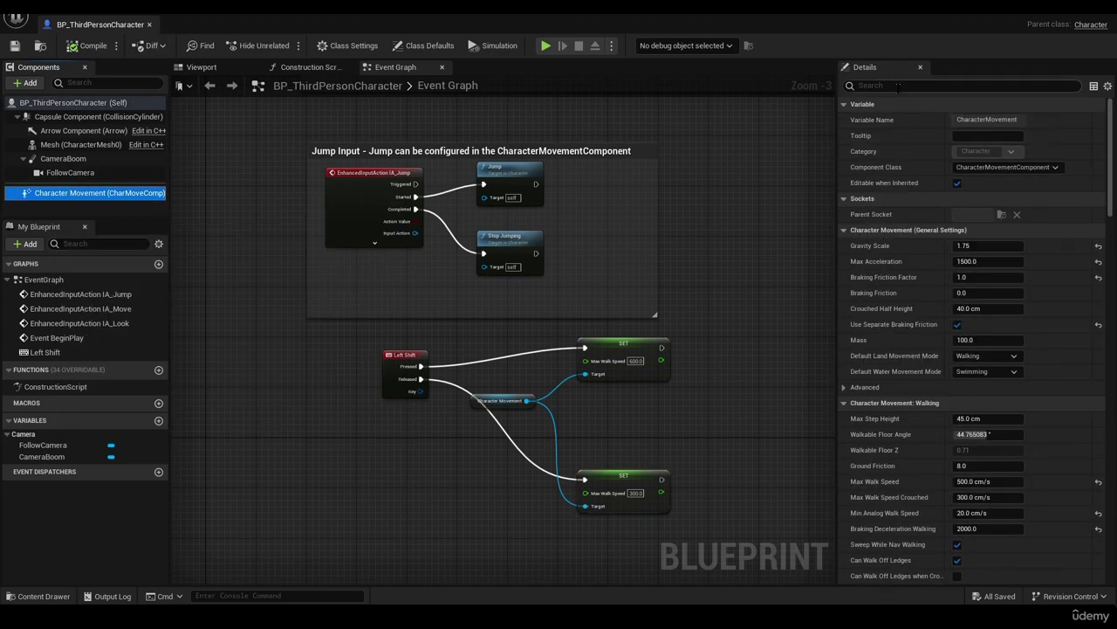
pyautogui.click(876, 69)
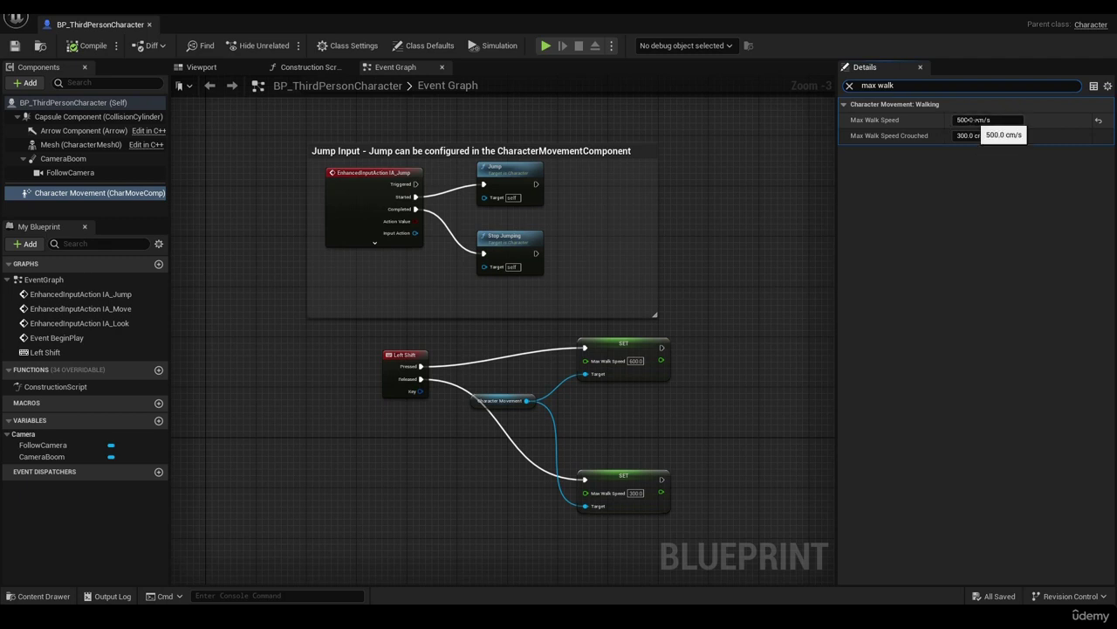
pyautogui.click(971, 120)
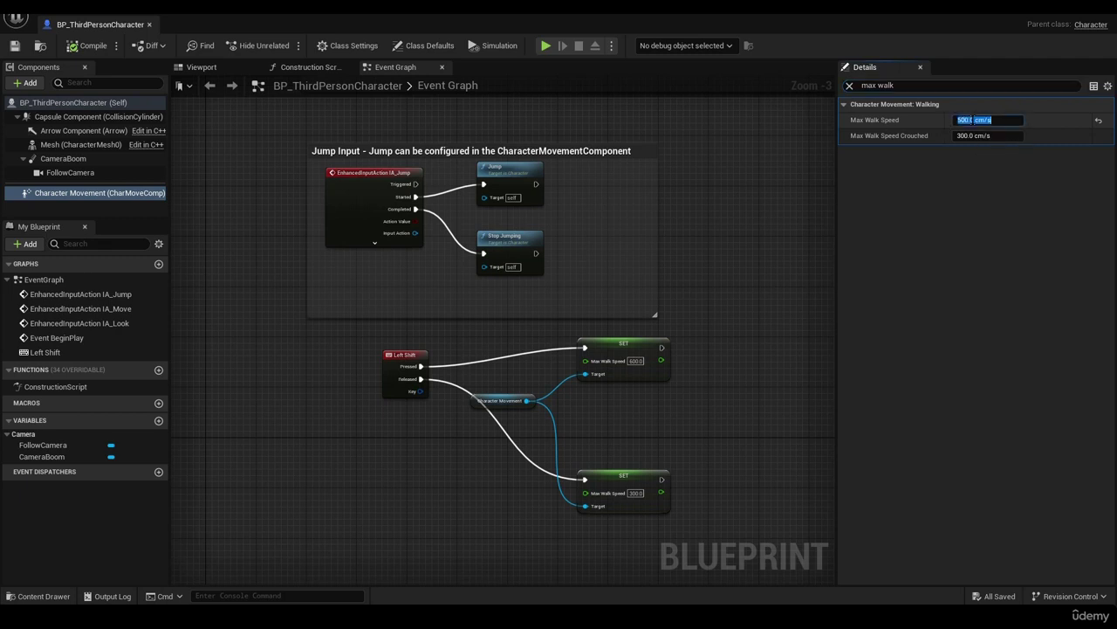
pyautogui.write('600')
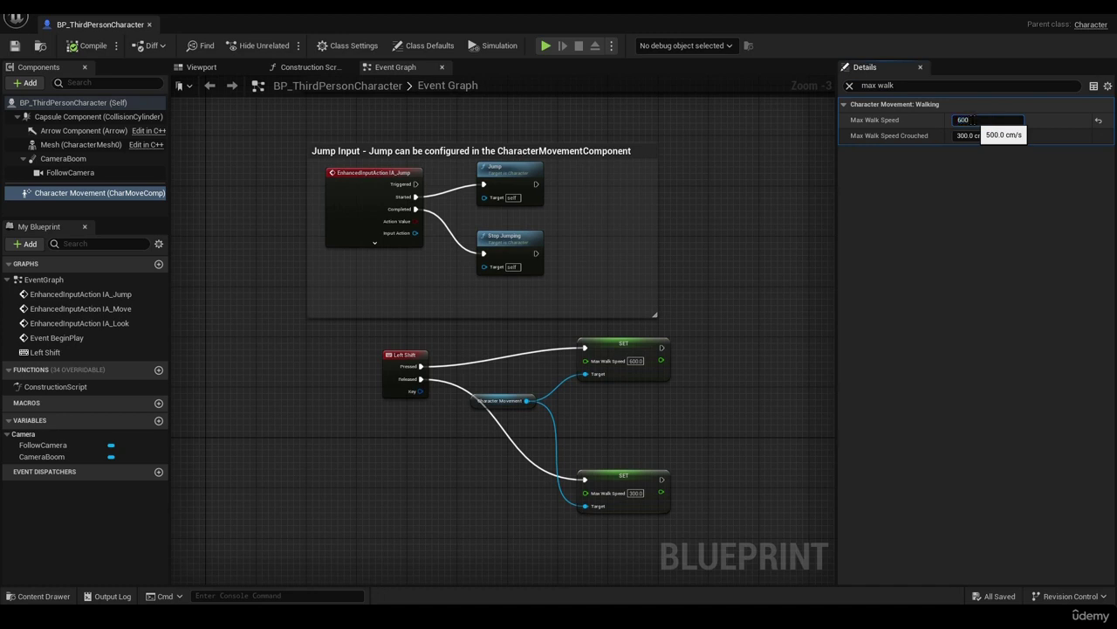
pyautogui.press('Return')
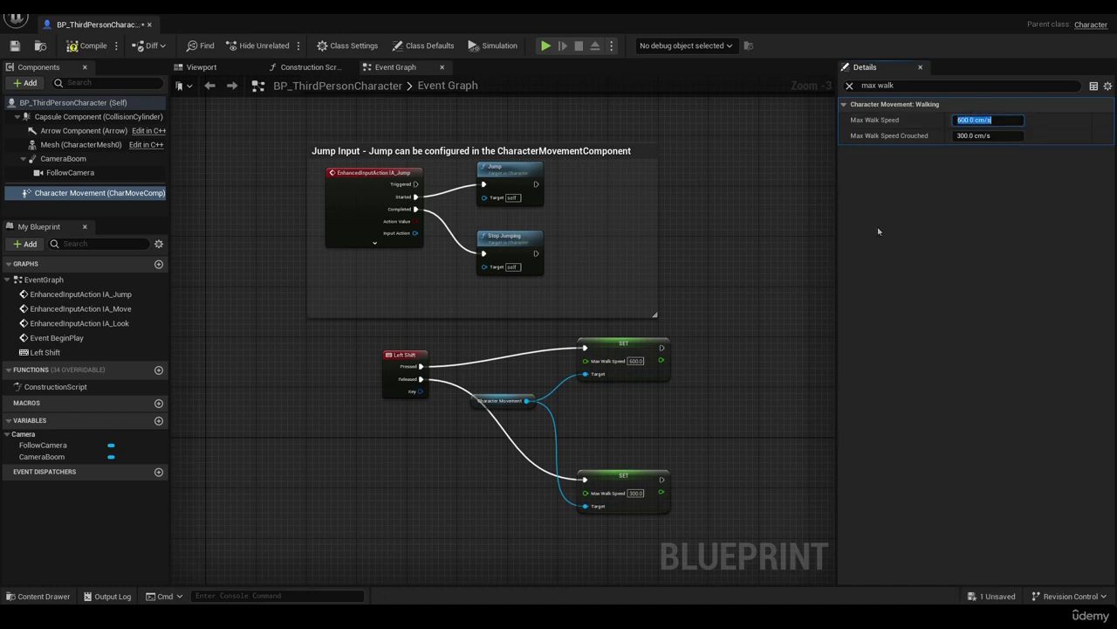
pyautogui.click(87, 45)
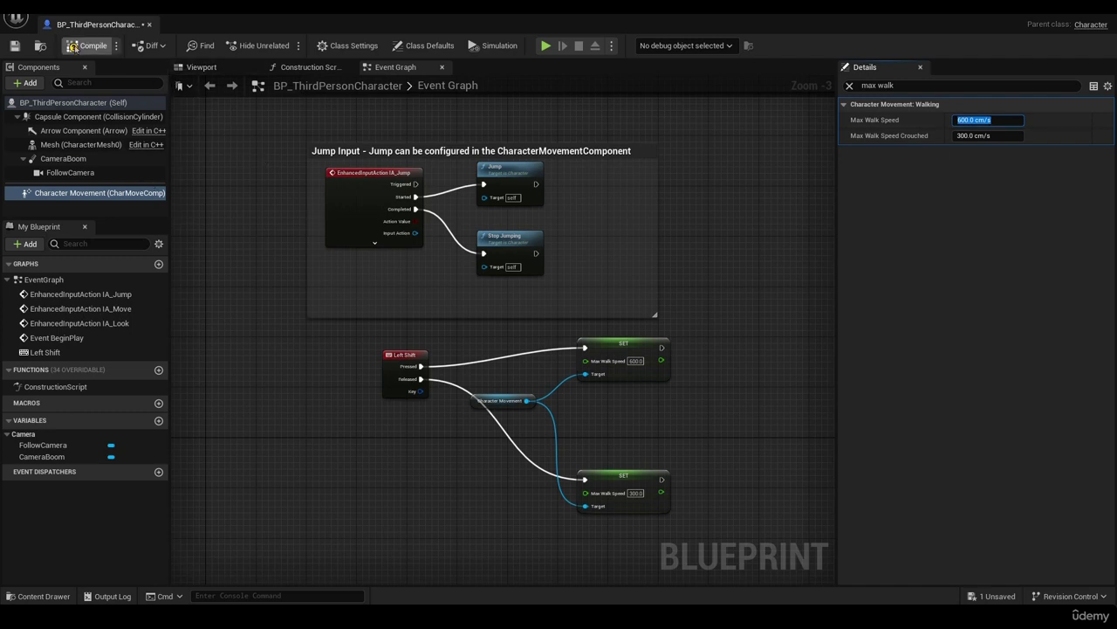
pyautogui.click(15, 47)
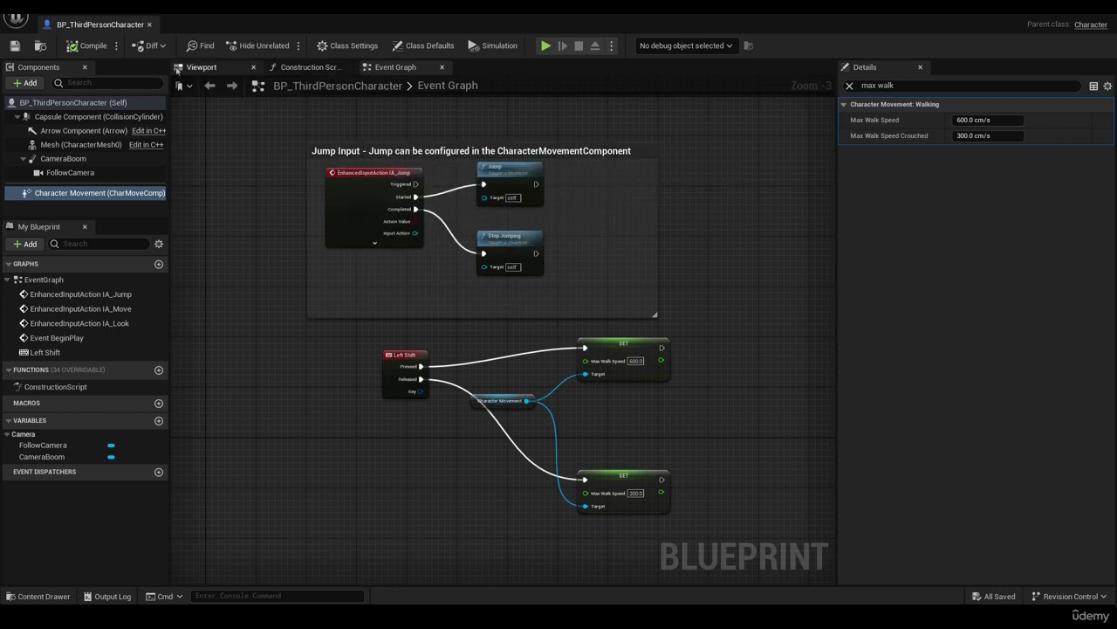
# Step: Show the character model up close in the blueprint's 3D viewport
pyautogui.click(202, 70)
pyautogui.scroll(5, 662, 329)
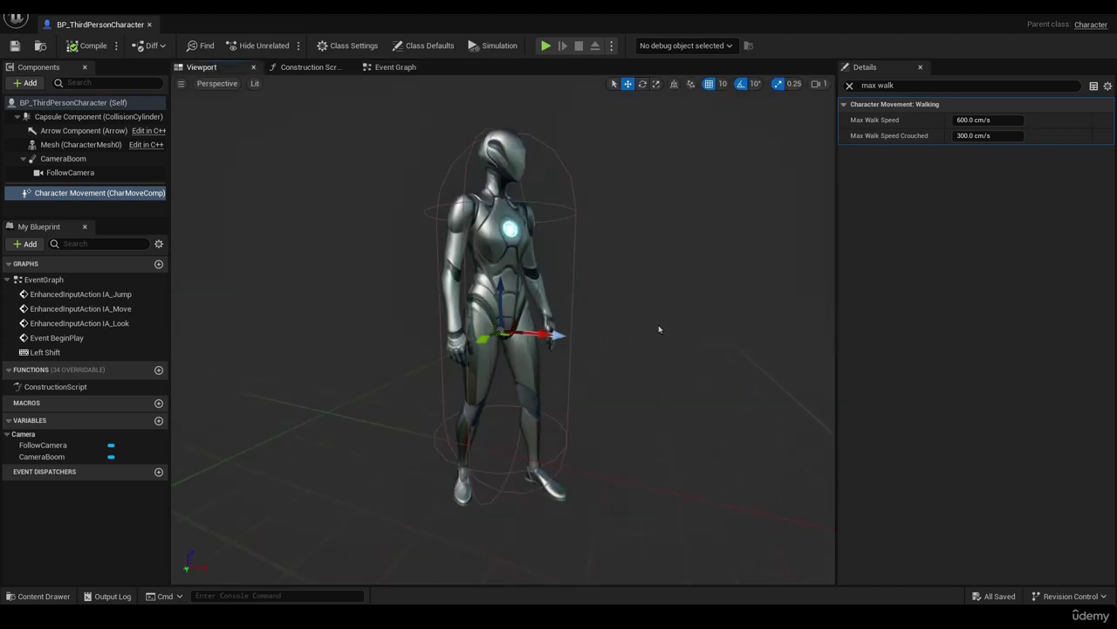
# Step: Clear the details filter for the character's Mesh component and replace its skeletal mesh asset with T-Pose
pyautogui.scroll(-4, 656, 329)
pyautogui.moveTo(655, 329); pyautogui.dragTo(604, 329, button='right')
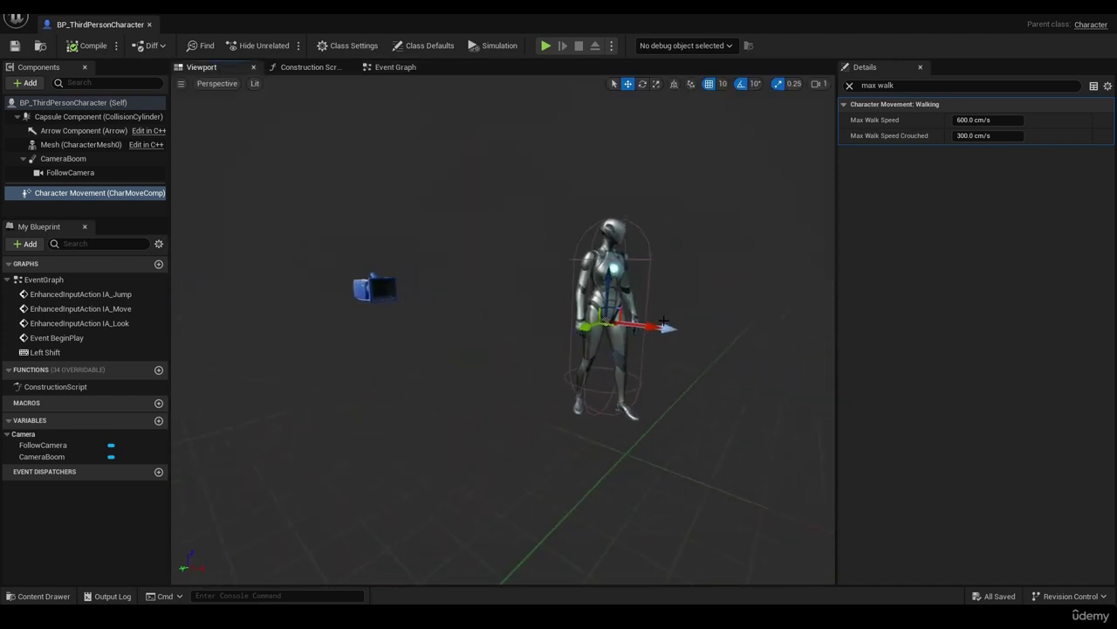
pyautogui.scroll(3, 698, 325)
pyautogui.moveTo(756, 332); pyautogui.dragTo(773, 328, button='right')
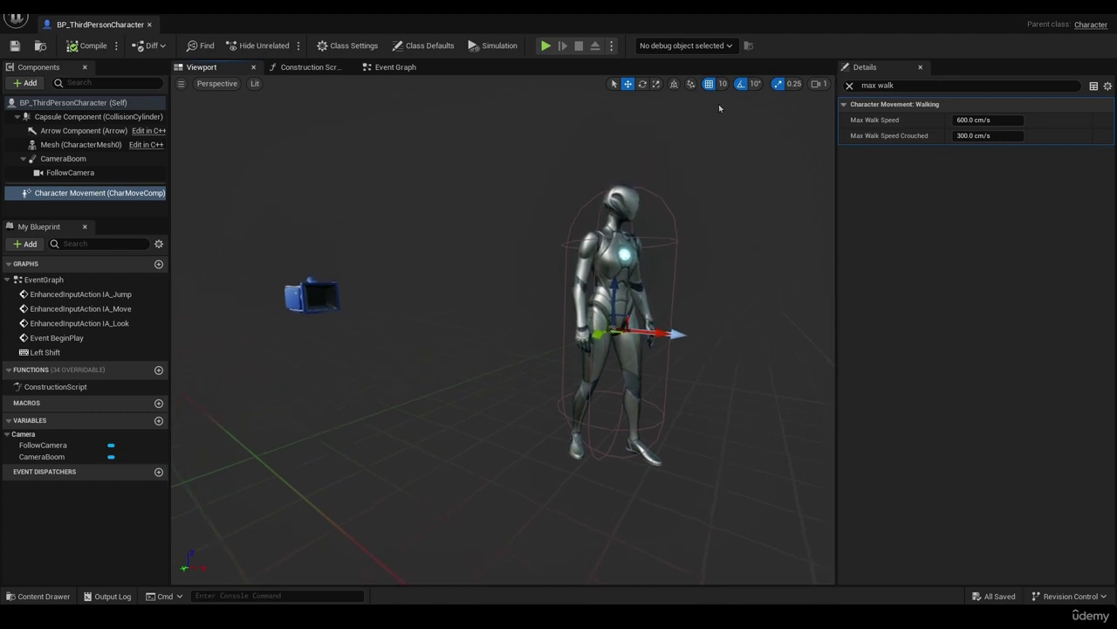
pyautogui.moveTo(725, 302); pyautogui.dragTo(729, 307)
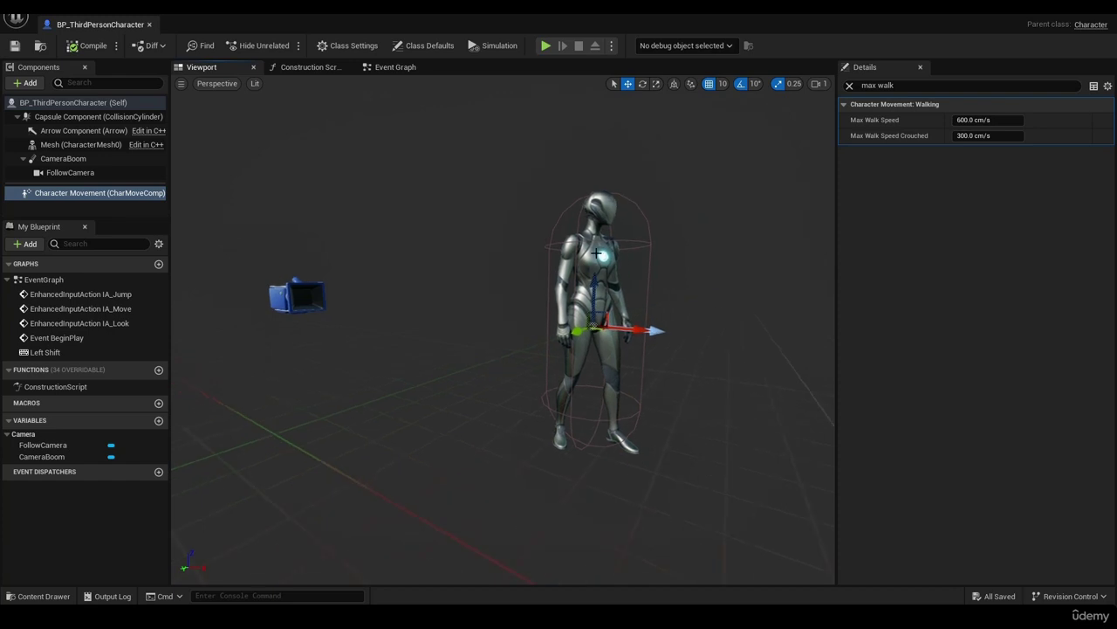
pyautogui.click(592, 325)
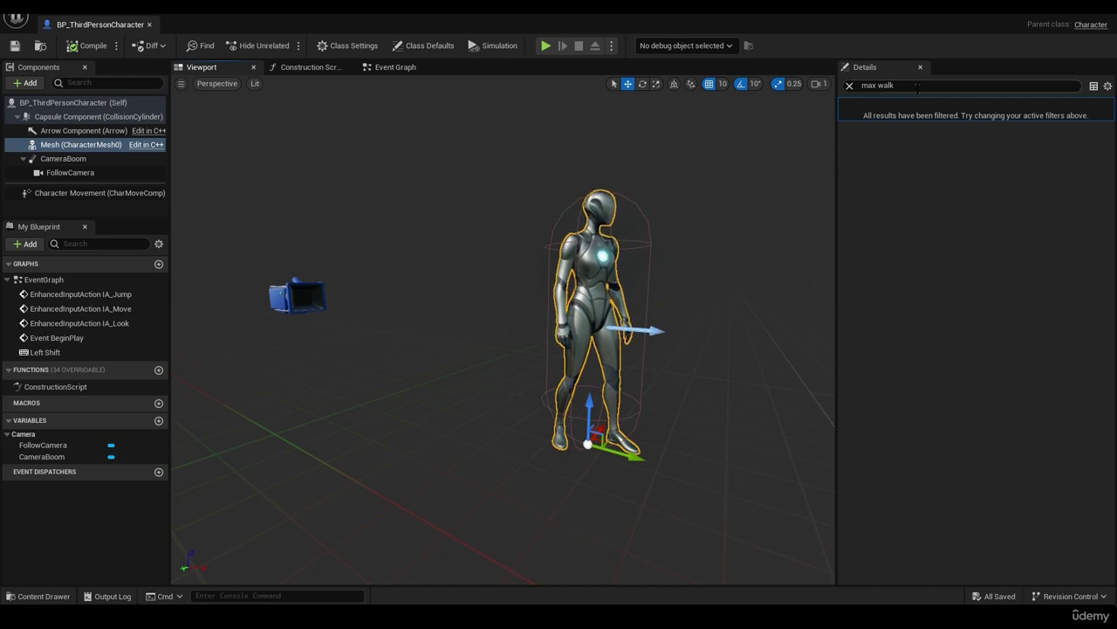
pyautogui.click(864, 85)
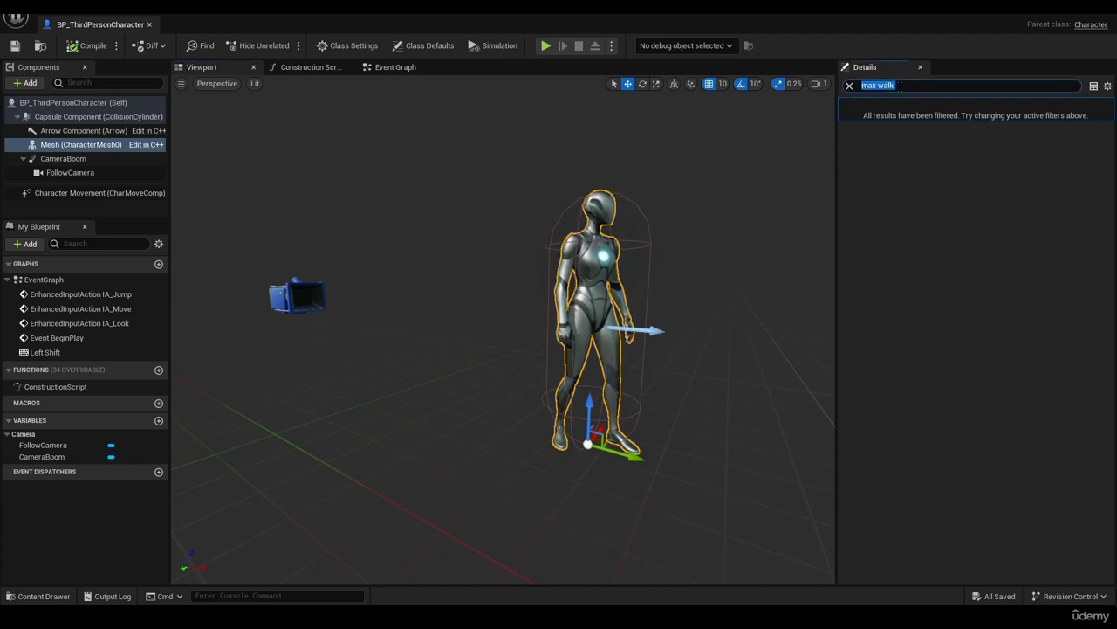
pyautogui.click(850, 85)
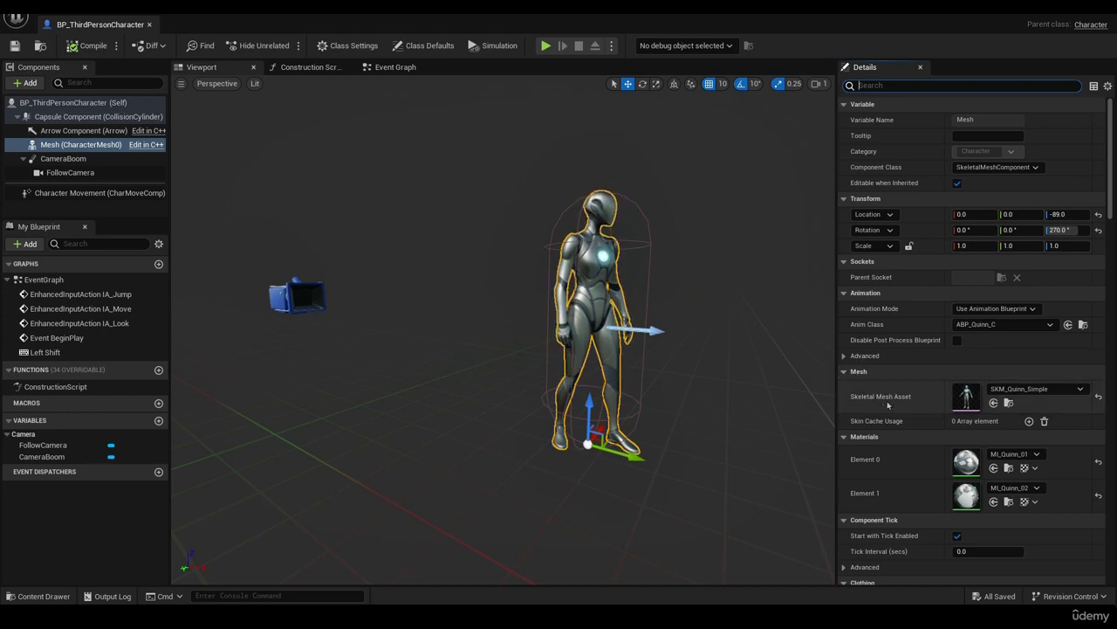
pyautogui.click(1080, 389)
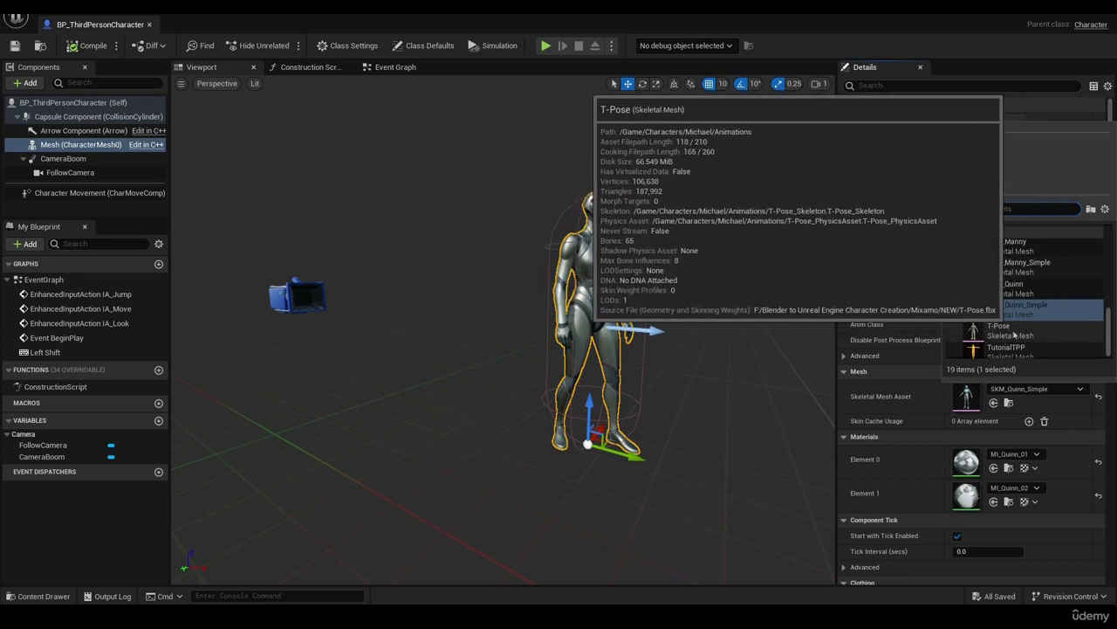
pyautogui.click(1004, 330)
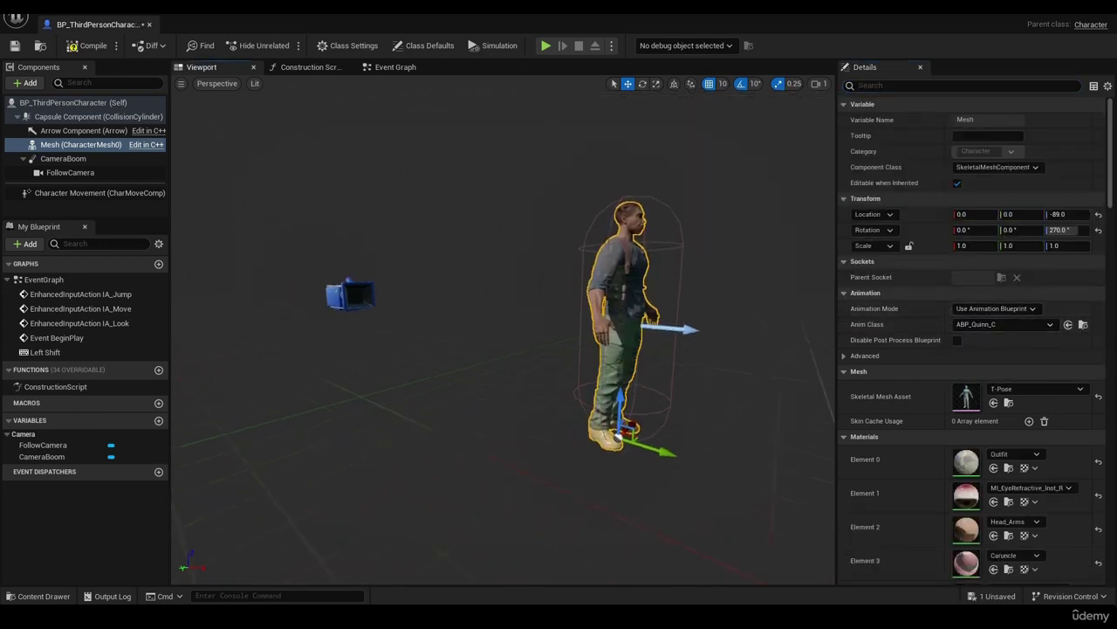
# Step: Set the Mesh component's Anim Class to Michael_BP
pyautogui.moveTo(741, 374); pyautogui.dragTo(696, 407)
pyautogui.moveTo(775, 356); pyautogui.dragTo(744, 410, button='right')
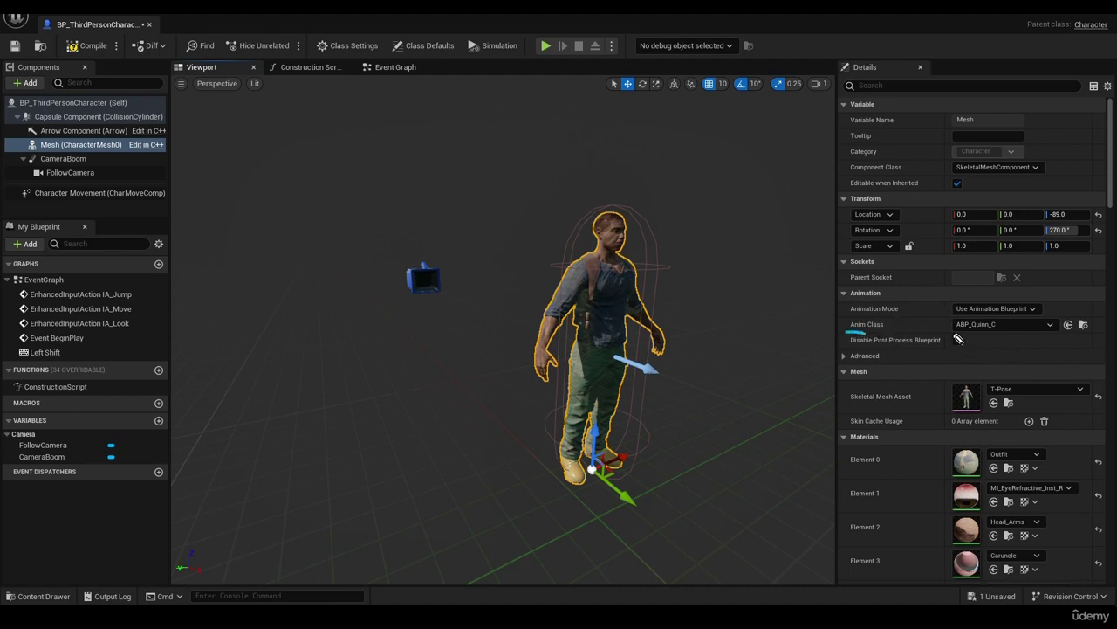
pyautogui.moveTo(963, 335); pyautogui.dragTo(999, 335)
pyautogui.click(1049, 326)
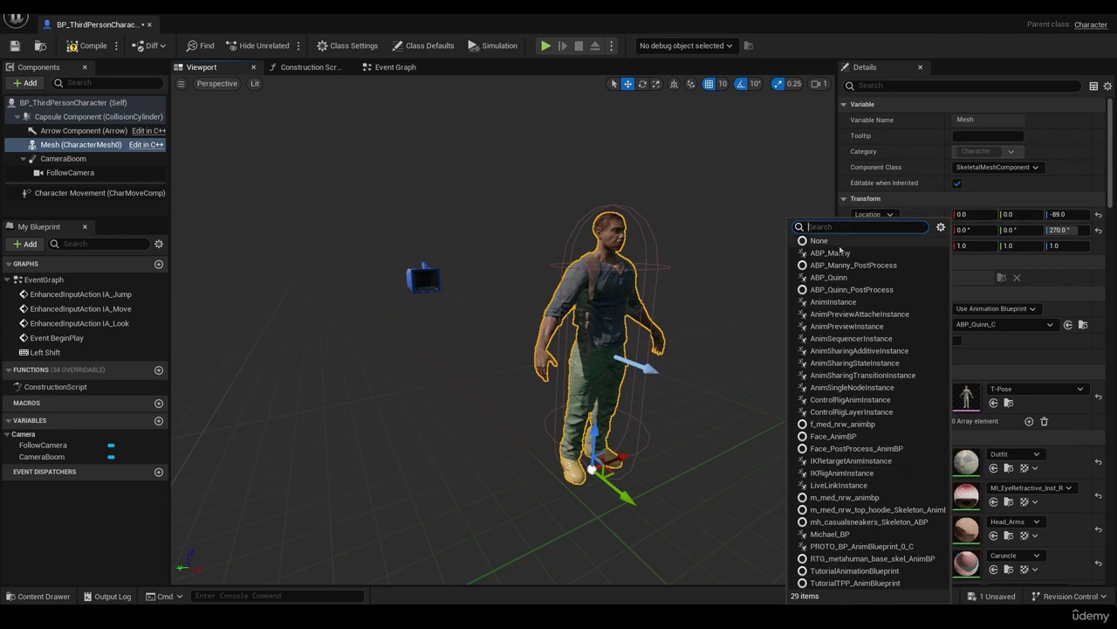
pyautogui.click(847, 534)
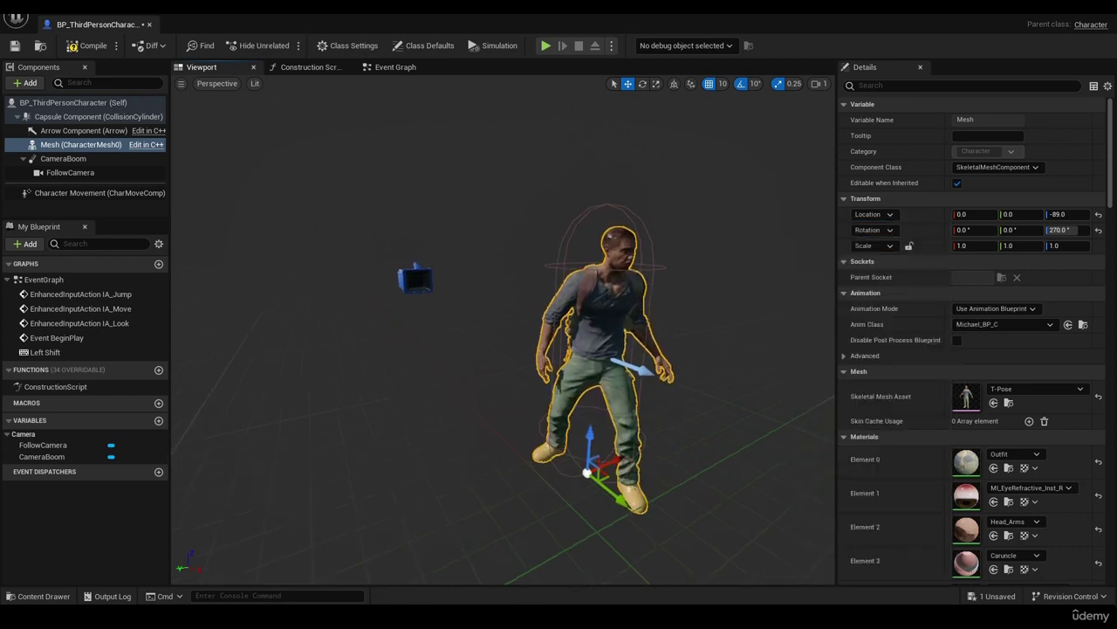
pyautogui.moveTo(663, 437); pyautogui.dragTo(646, 419, button='right')
pyautogui.moveTo(738, 451); pyautogui.dragTo(790, 511, button='right')
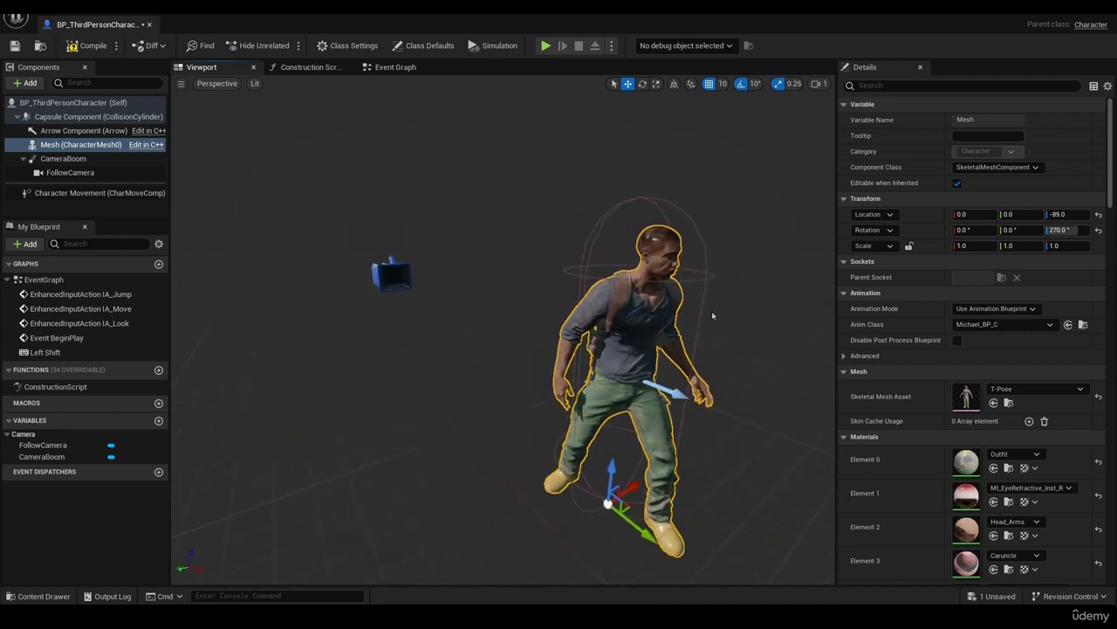
# Step: Compile and save the character blueprint, and close its editor window
pyautogui.click(87, 45)
pyautogui.hotkey('ctrl', 's')
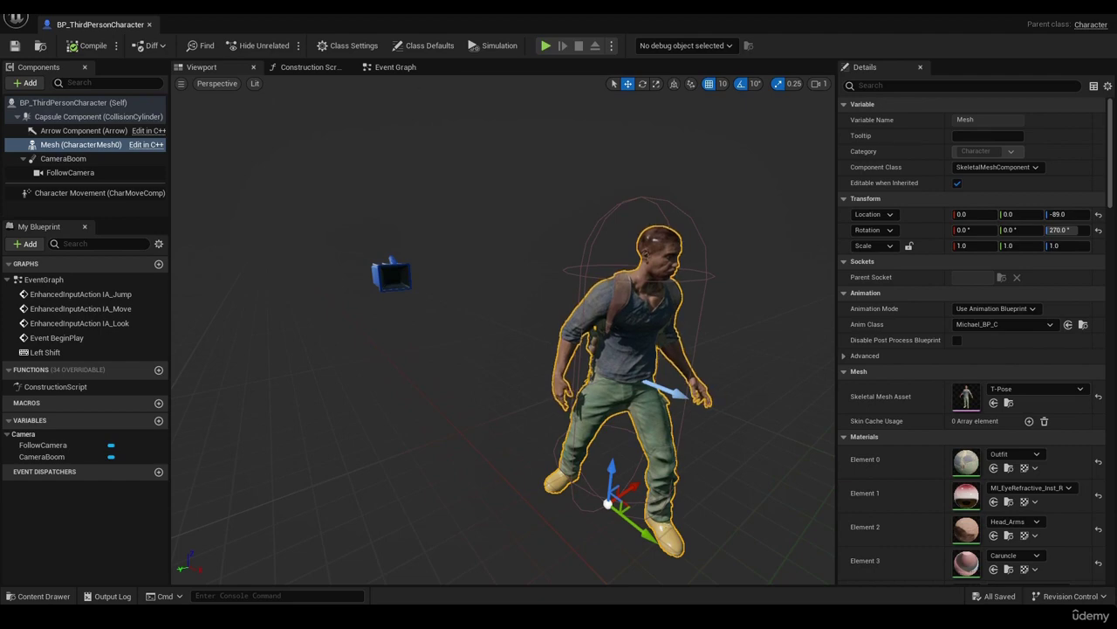
pyautogui.doubleClick(234, 25)
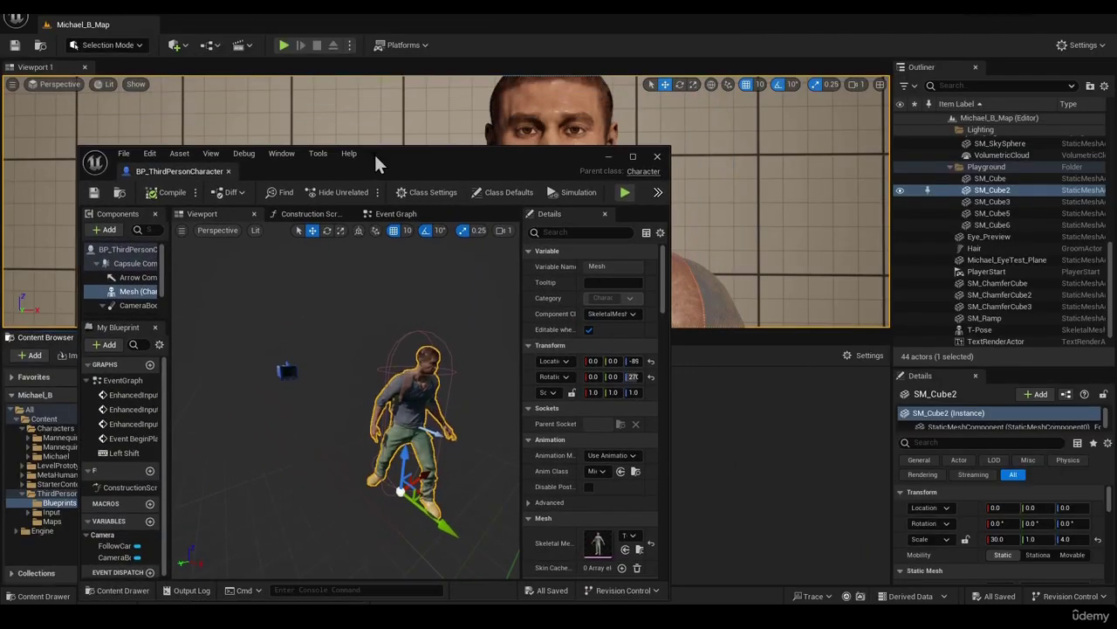
pyautogui.click(657, 156)
# Step: Play the level, move the new character around in all directions to test its locomotion, and stop the session
pyautogui.scroll(-5, 581, 212)
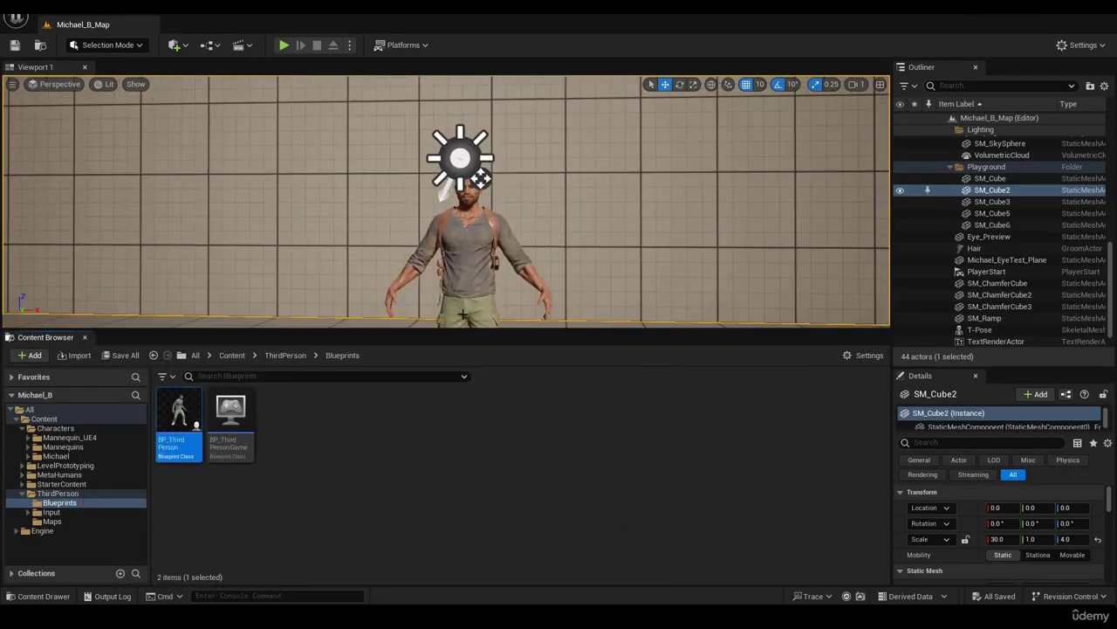
pyautogui.keyDown('alt'); pyautogui.moveTo(581, 213); pyautogui.dragTo(688, 265); pyautogui.keyUp('alt')
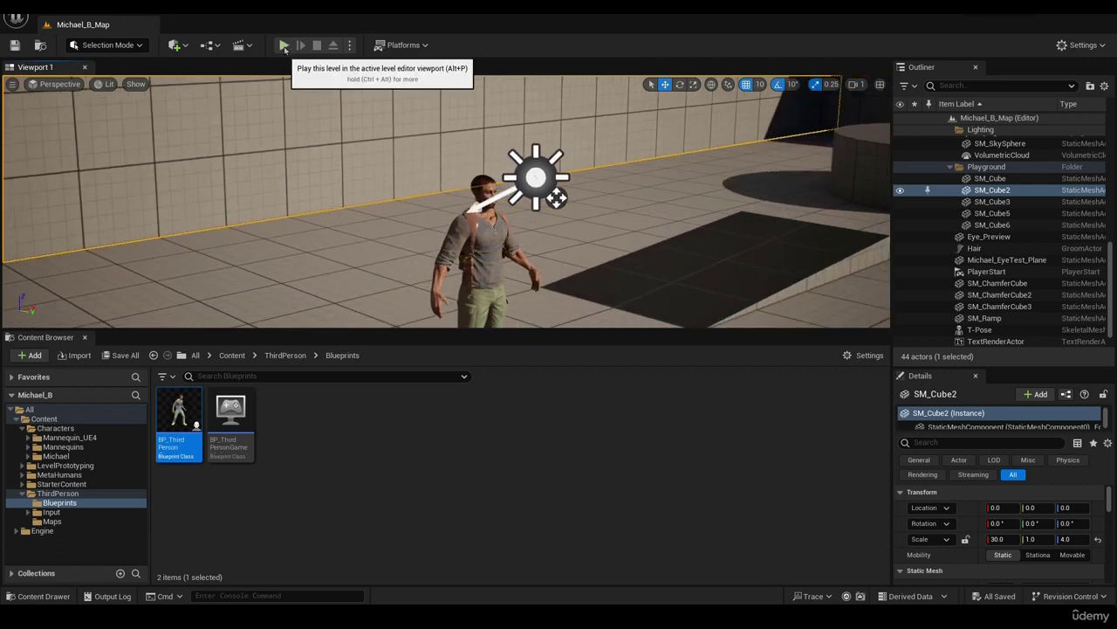
pyautogui.click(285, 46)
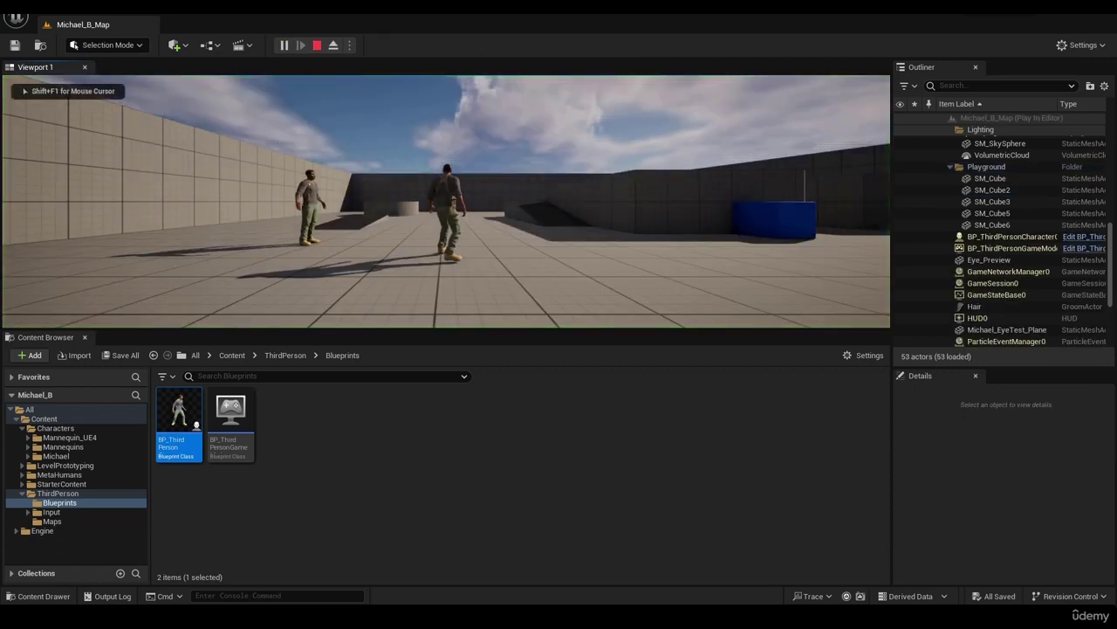
pyautogui.press('w')
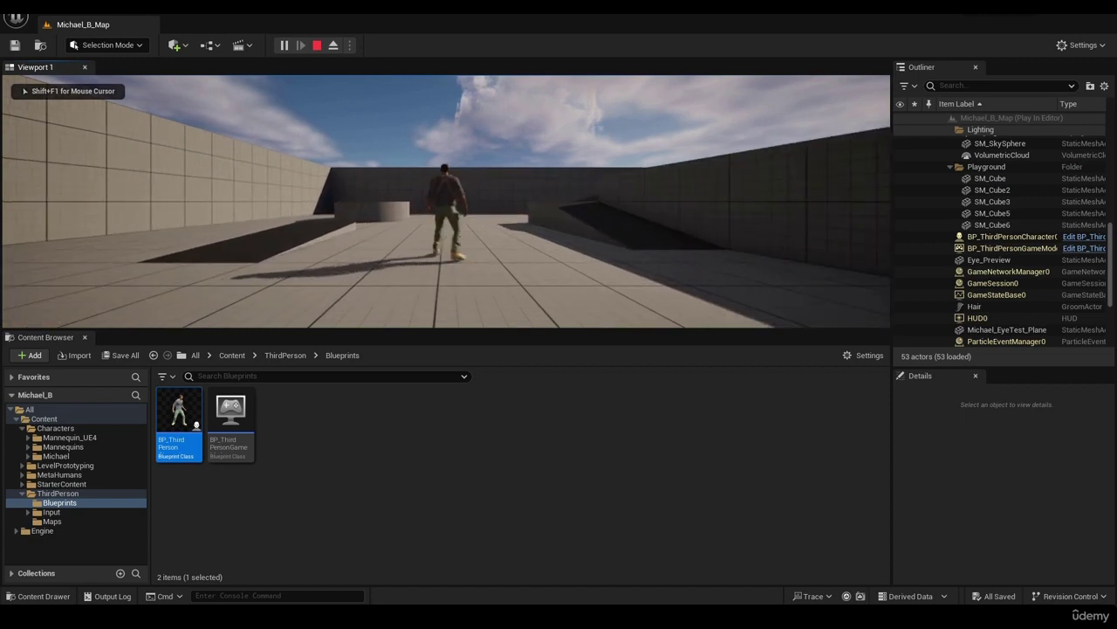
pyautogui.press('s')
pyautogui.press('a')
pyautogui.press('d')
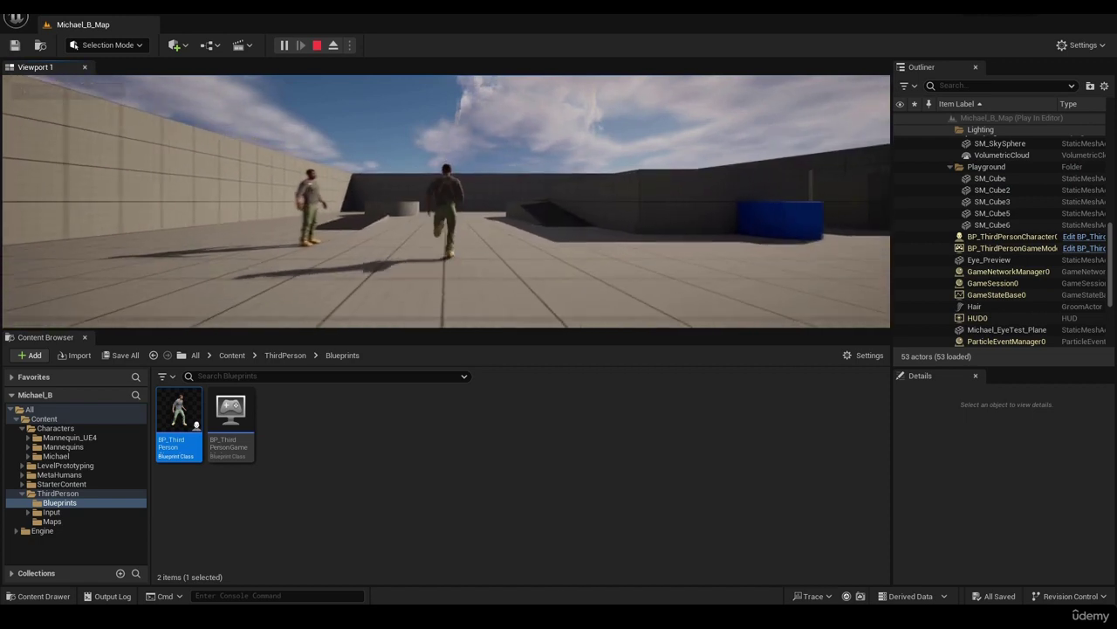
pyautogui.press('w')
pyautogui.press('s')
pyautogui.press('w')
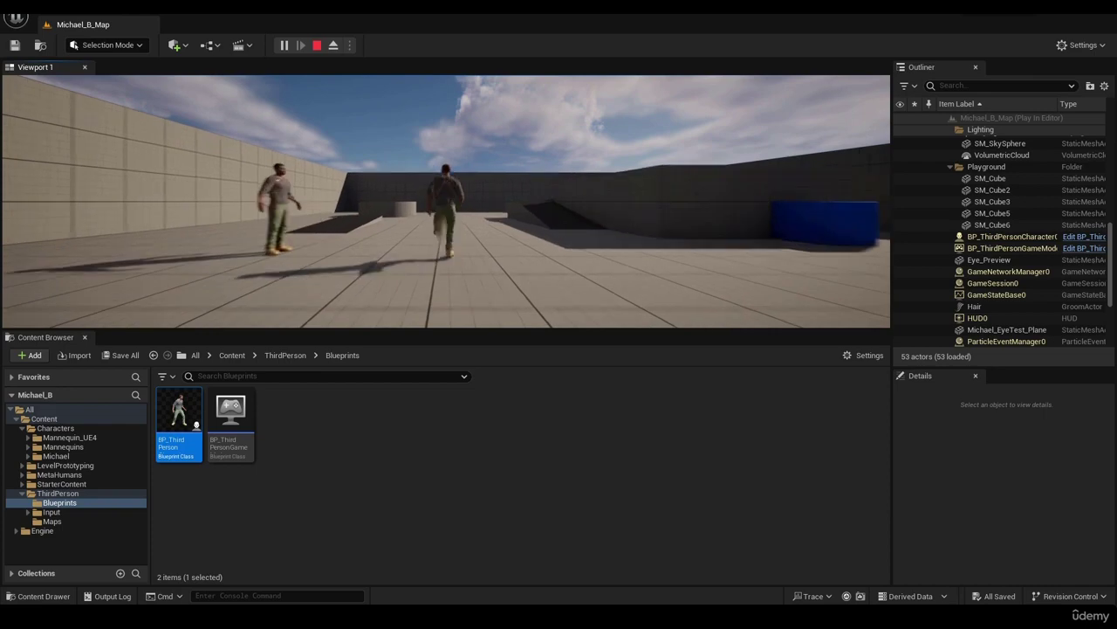
pyautogui.press('s')
pyautogui.press('Escape')
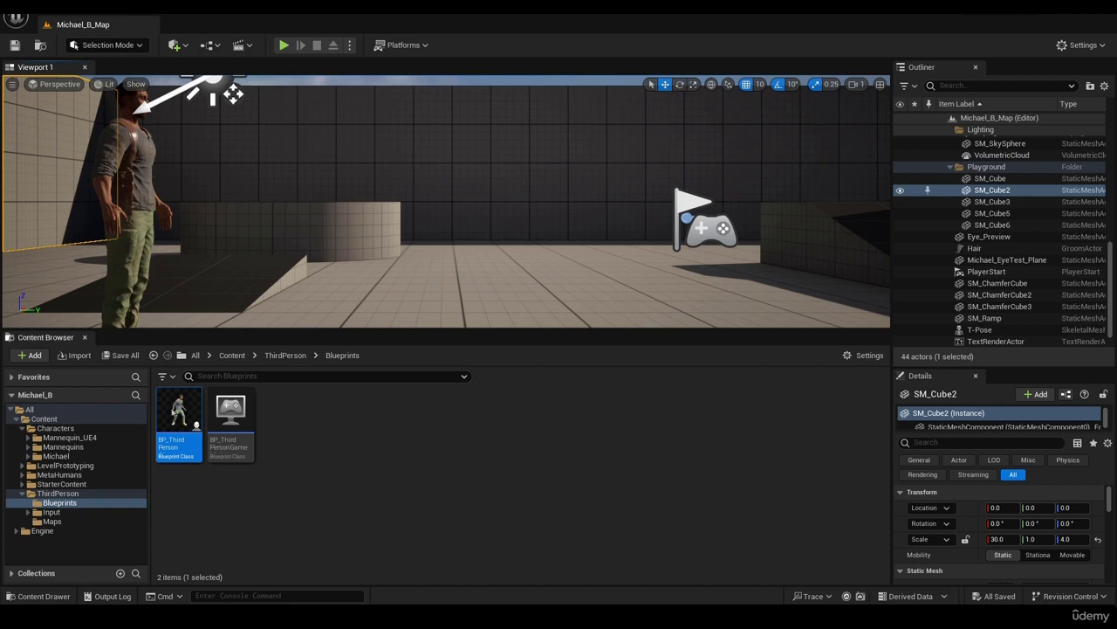
# Step: Reopen the BP_ThirdPersonCharacter blueprint from the Blueprints folder in a maximized editor window
pyautogui.click(334, 458)
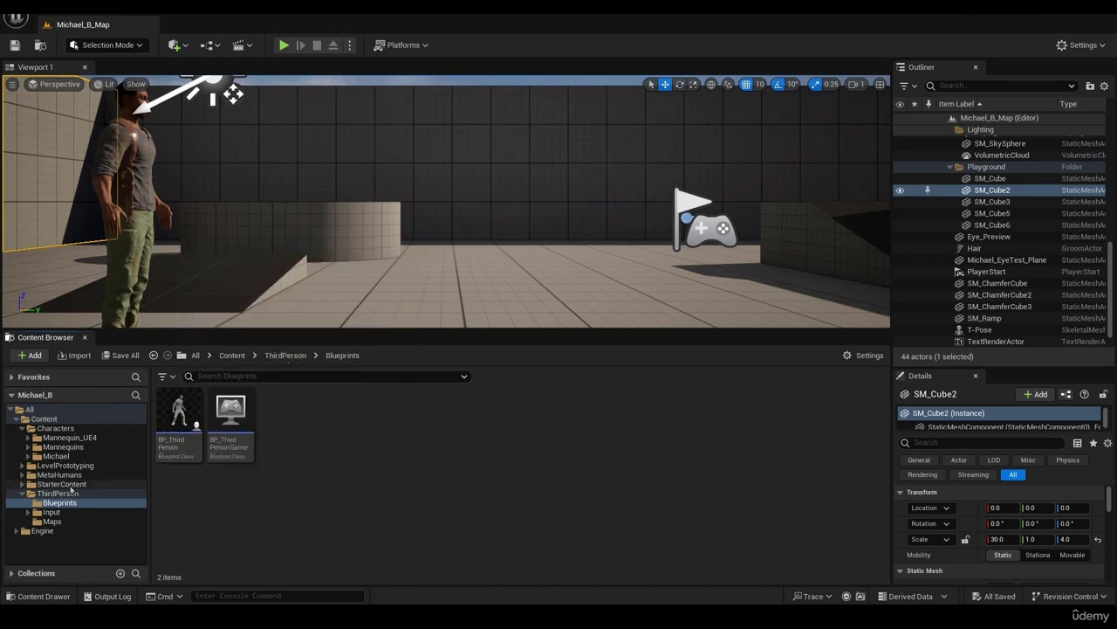
pyautogui.doubleClick(174, 419)
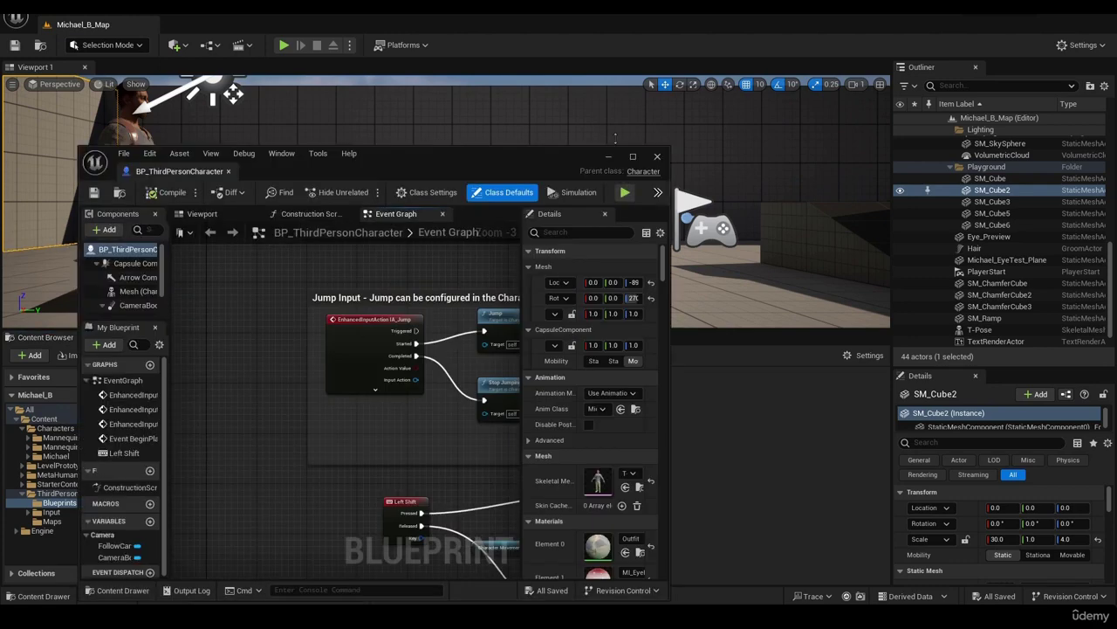
pyautogui.click(633, 157)
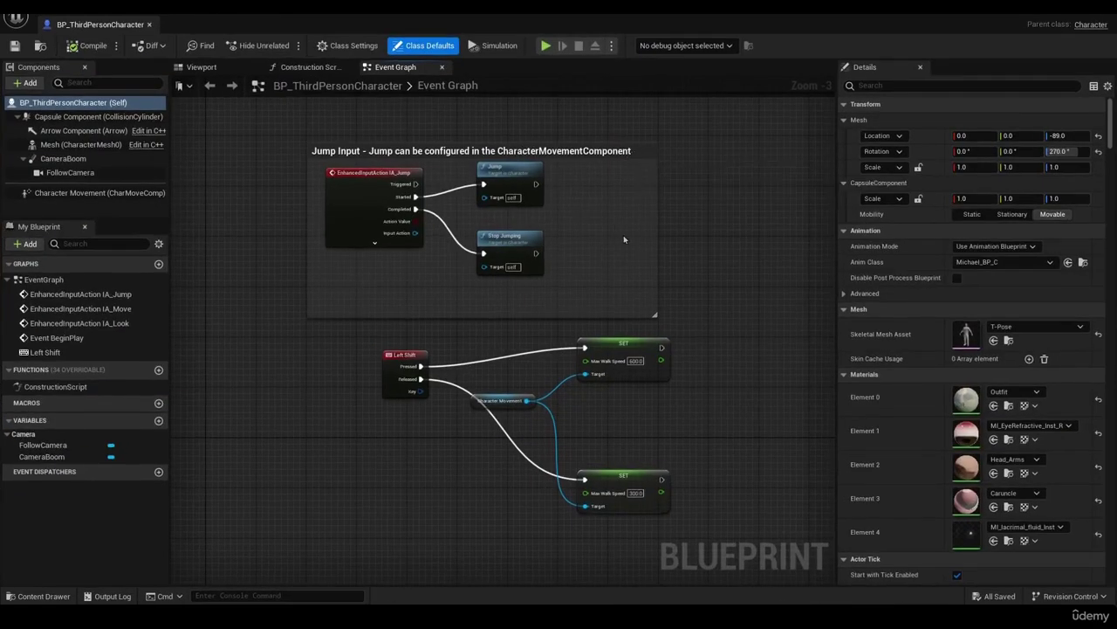
# Step: Set the Character Movement component's default Max Walk Speed to 300 cm/s, and compile and save the blueprint
pyautogui.click(131, 193)
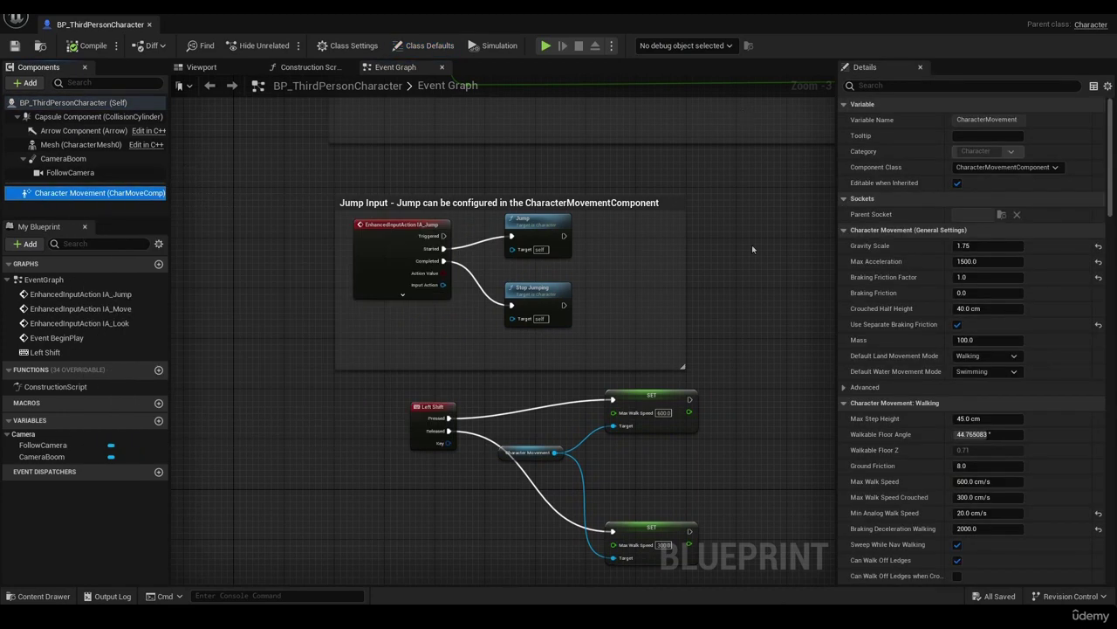
pyautogui.moveTo(751, 244); pyautogui.dragTo(688, 214, button='right')
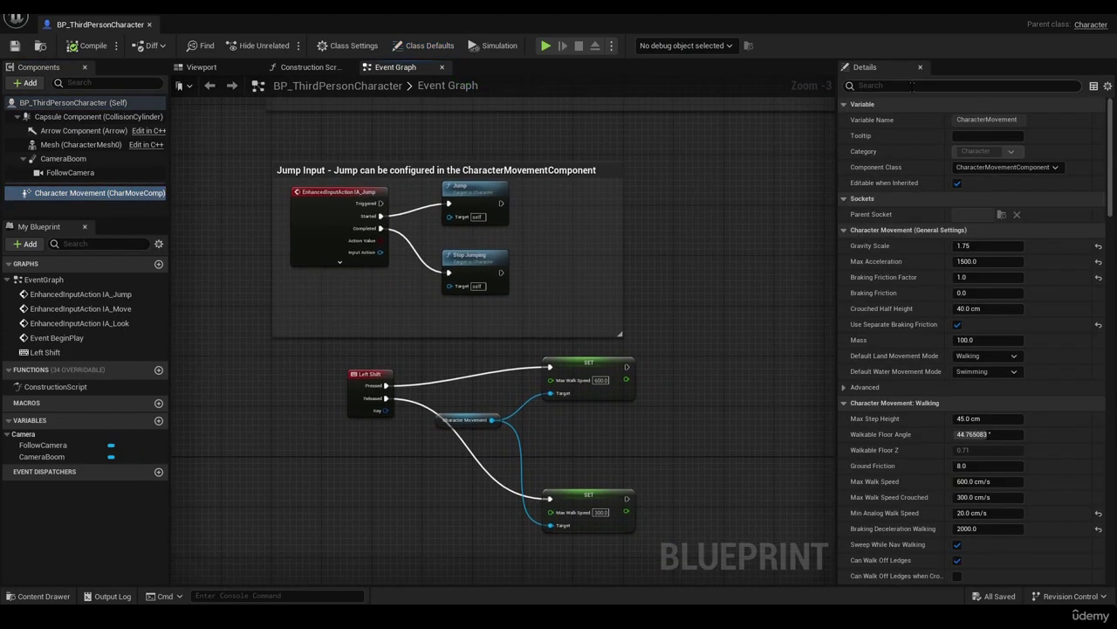
pyautogui.click(939, 85)
pyautogui.write('max walk sp')
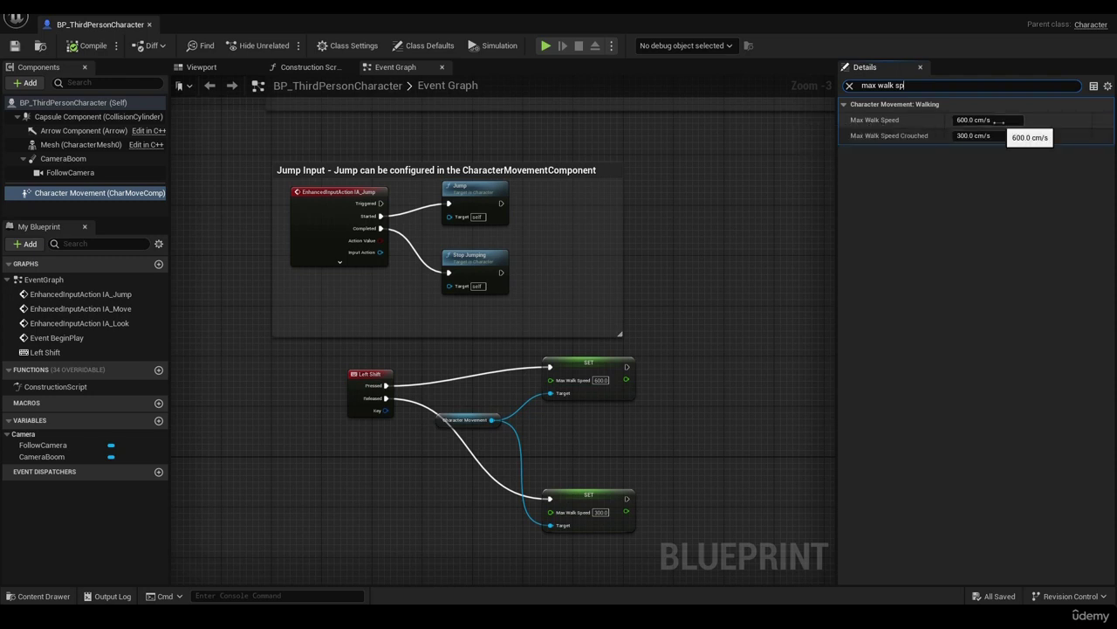
pyautogui.click(999, 121)
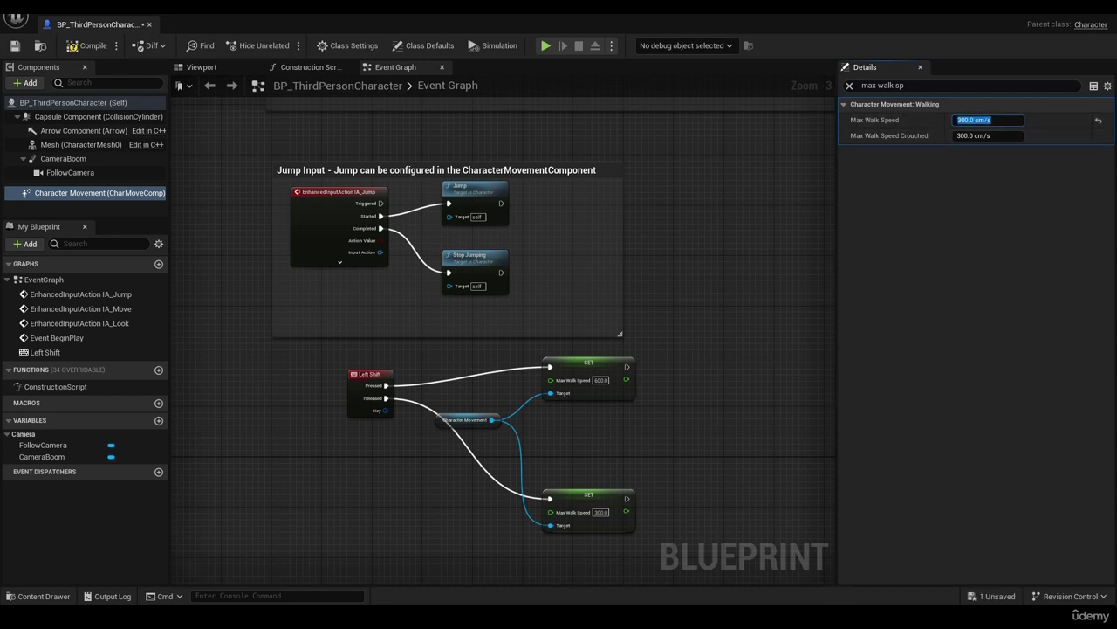
pyautogui.click(87, 45)
pyautogui.click(14, 46)
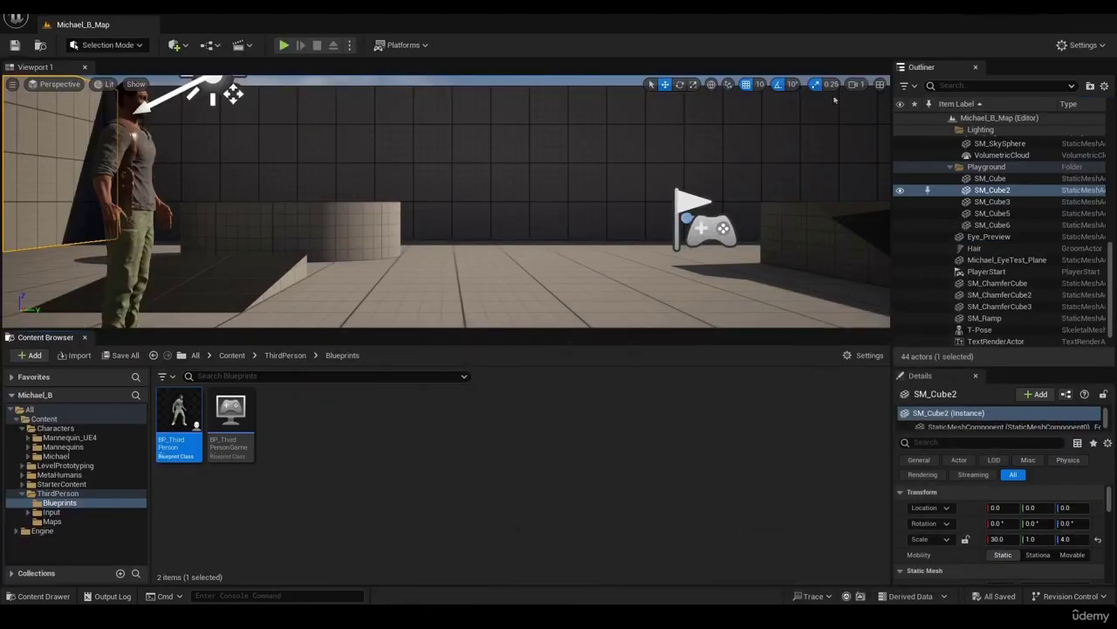
# Step: Play the level, test the character's walking, running and jumping in different directions, and stop the session
pyautogui.click(281, 46)
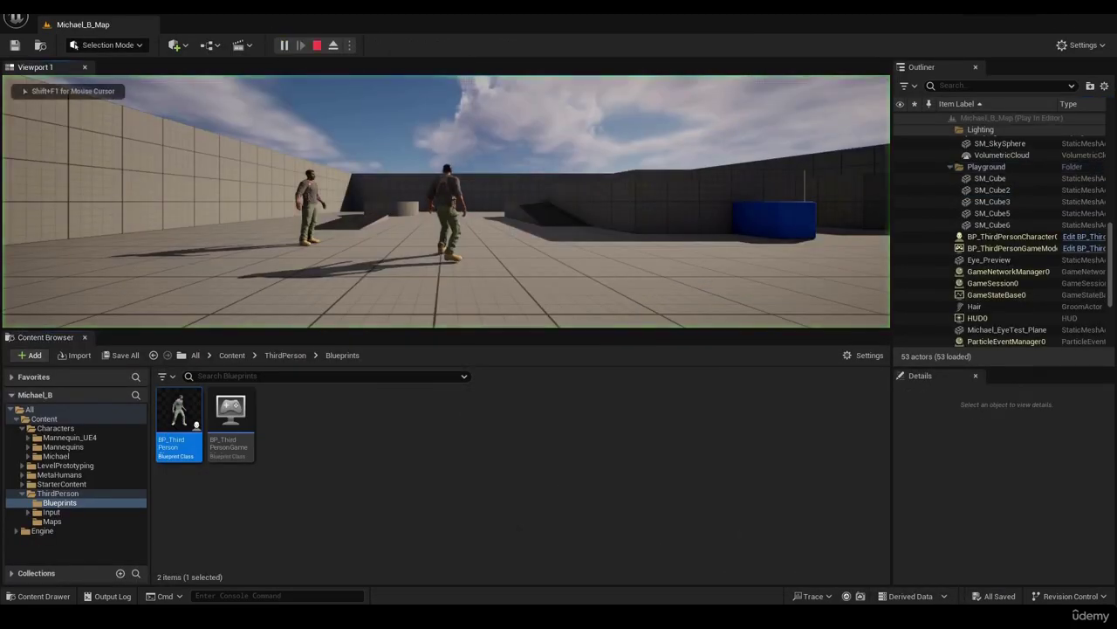
pyautogui.press('w')
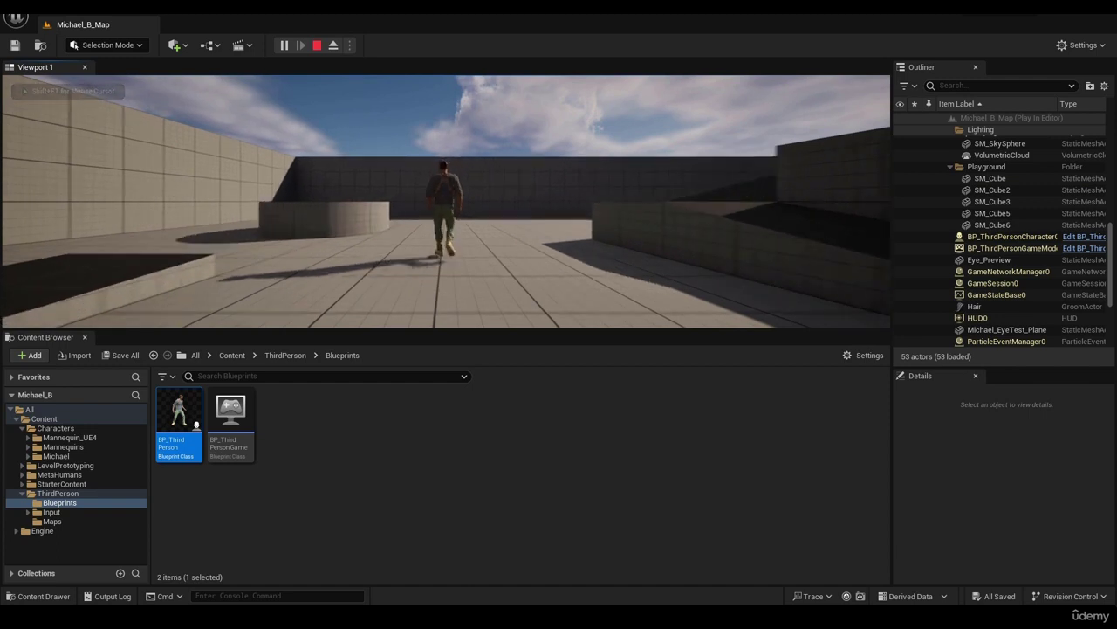
pyautogui.press('d')
pyautogui.press('s')
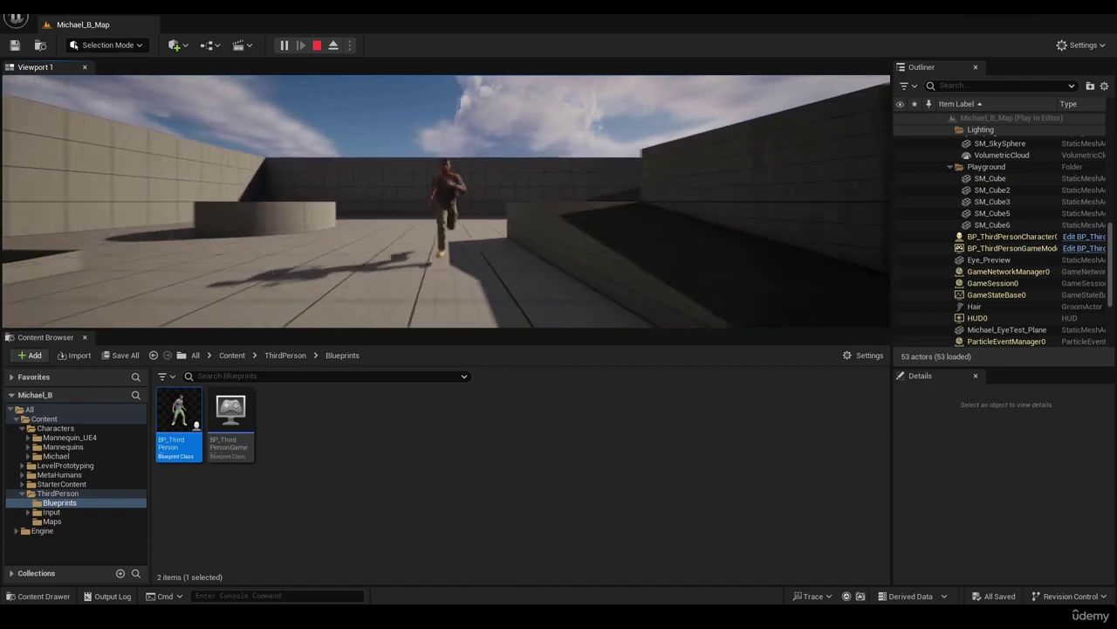
pyautogui.press('space')
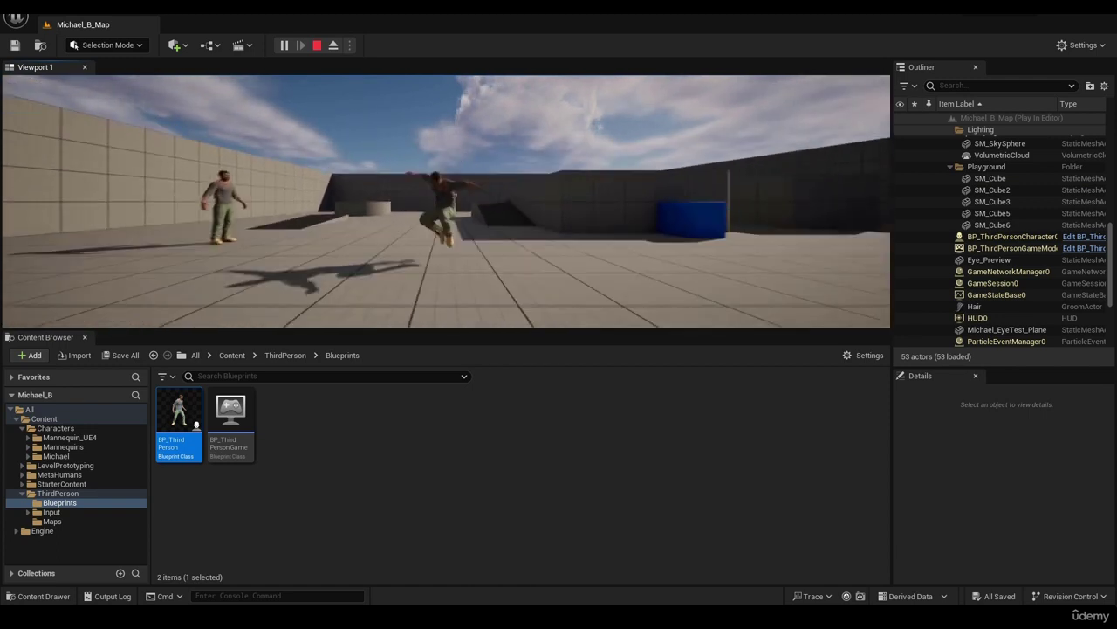
pyautogui.press('d')
pyautogui.press('w')
pyautogui.press('space')
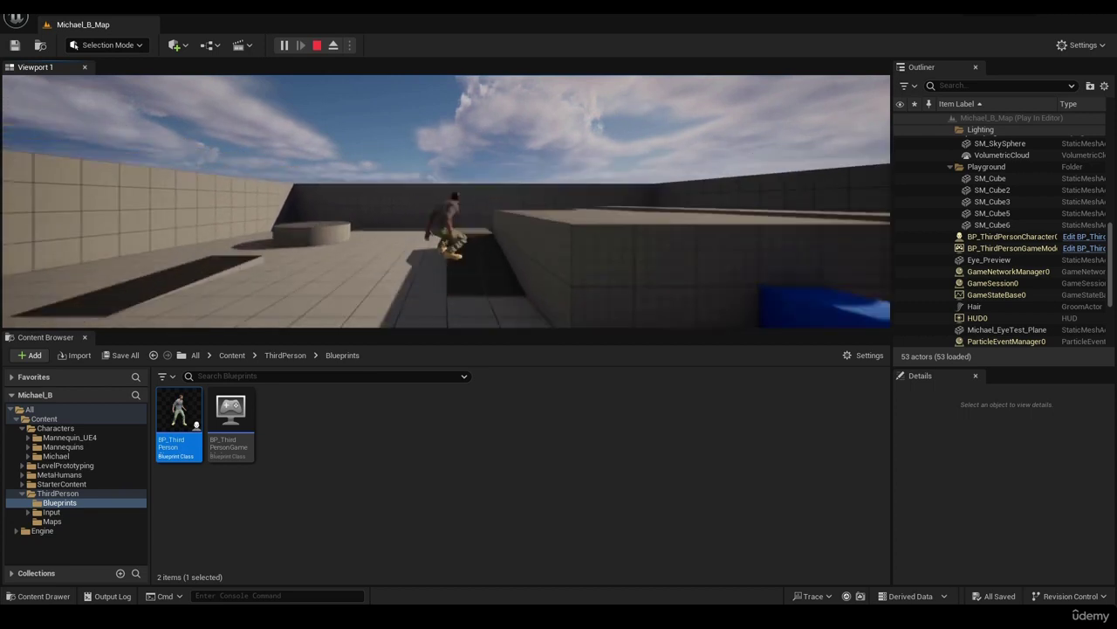
pyautogui.press('a')
pyautogui.press('s')
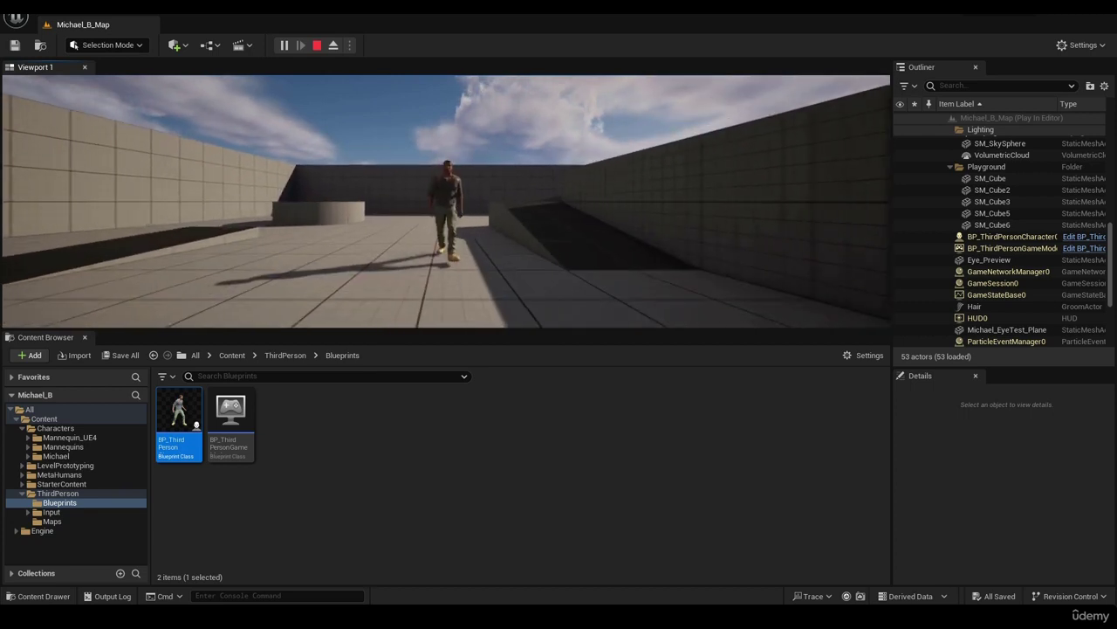
pyautogui.press('a')
pyautogui.press('w')
pyautogui.press('s')
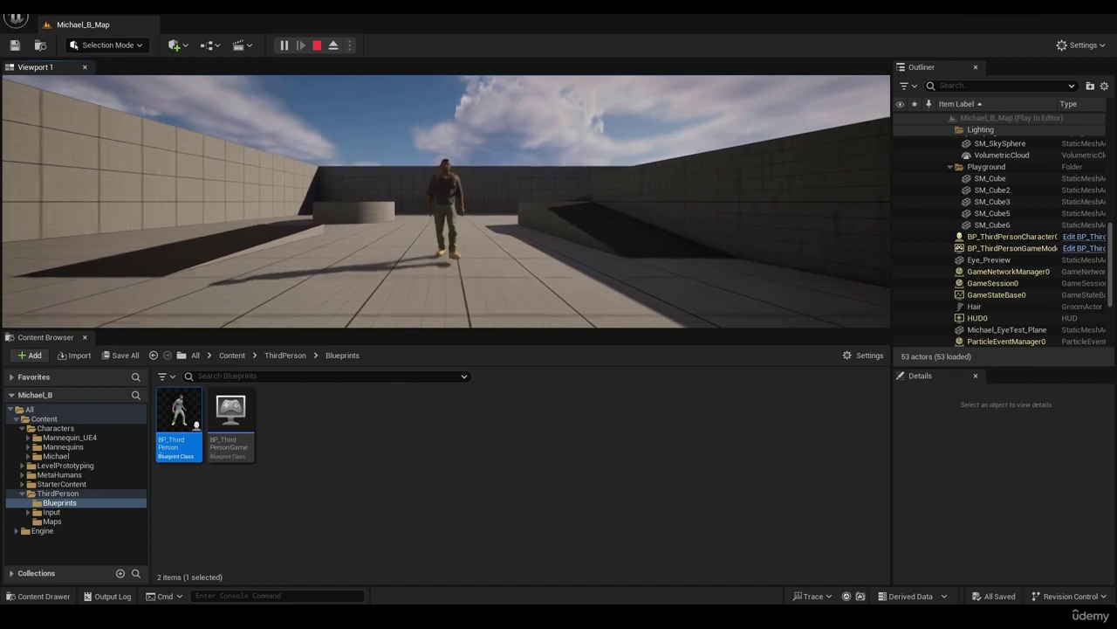
pyautogui.press('a')
pyautogui.press('w')
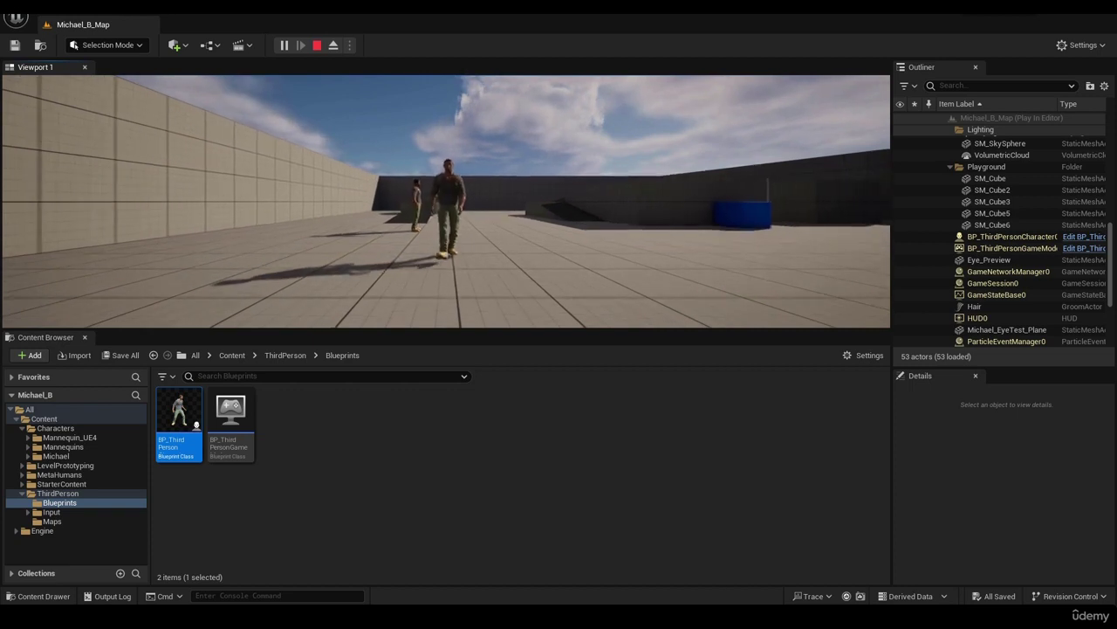
pyautogui.press('Escape')
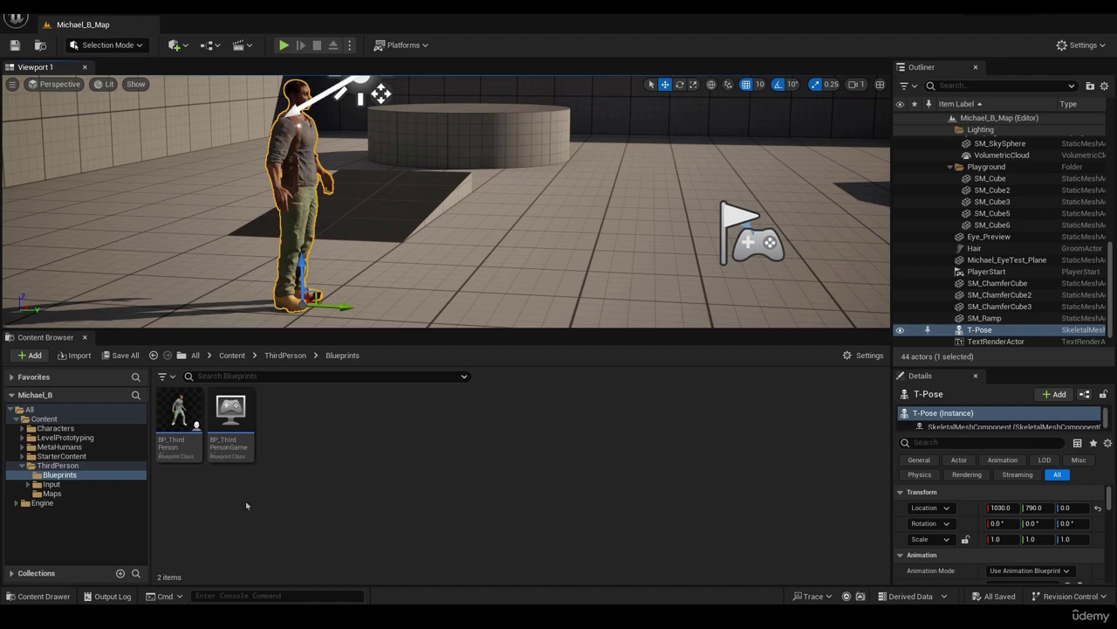
# Step: Reopen the BP_ThirdPersonCharacter blueprint in a maximized window and show a close front view of the character model
pyautogui.click(177, 407)
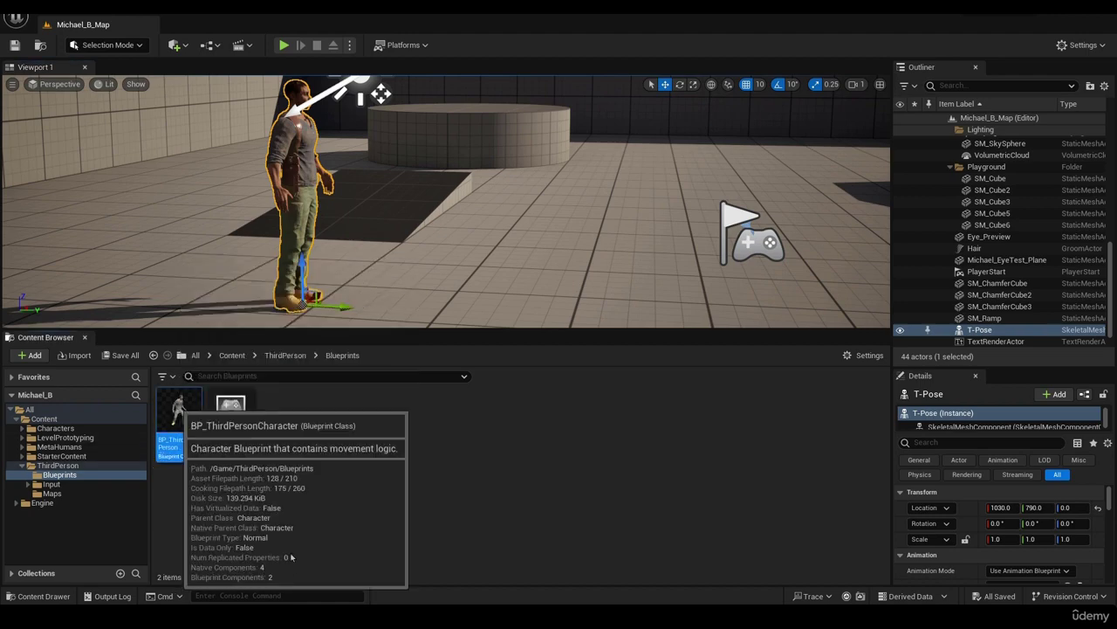
pyautogui.moveTo(524, 166); pyautogui.dragTo(535, 15)
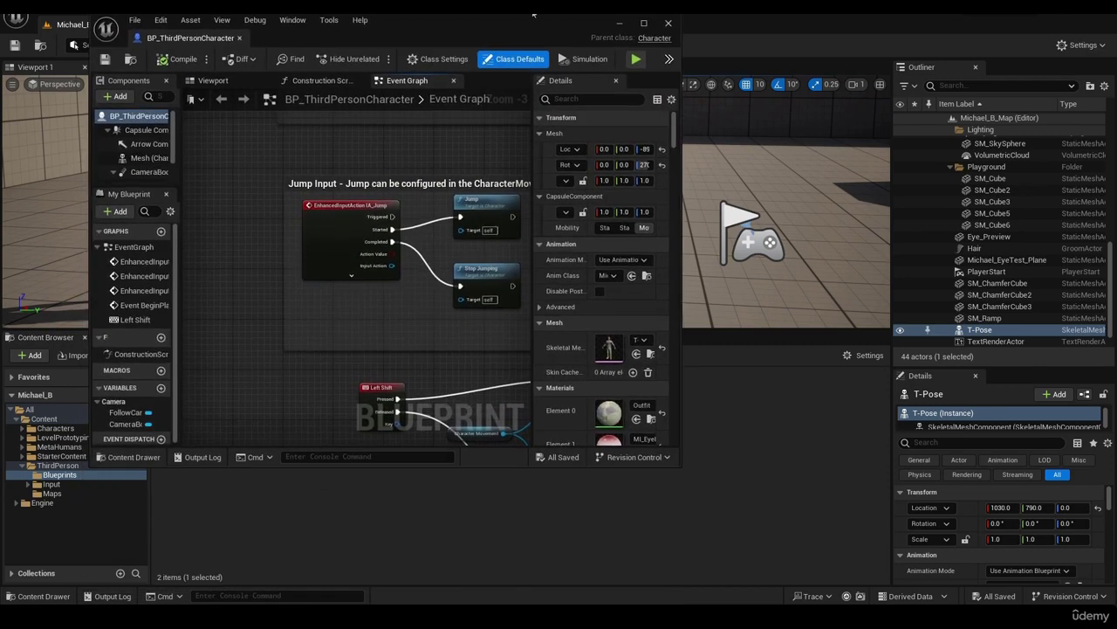
pyautogui.doubleClick(534, 21)
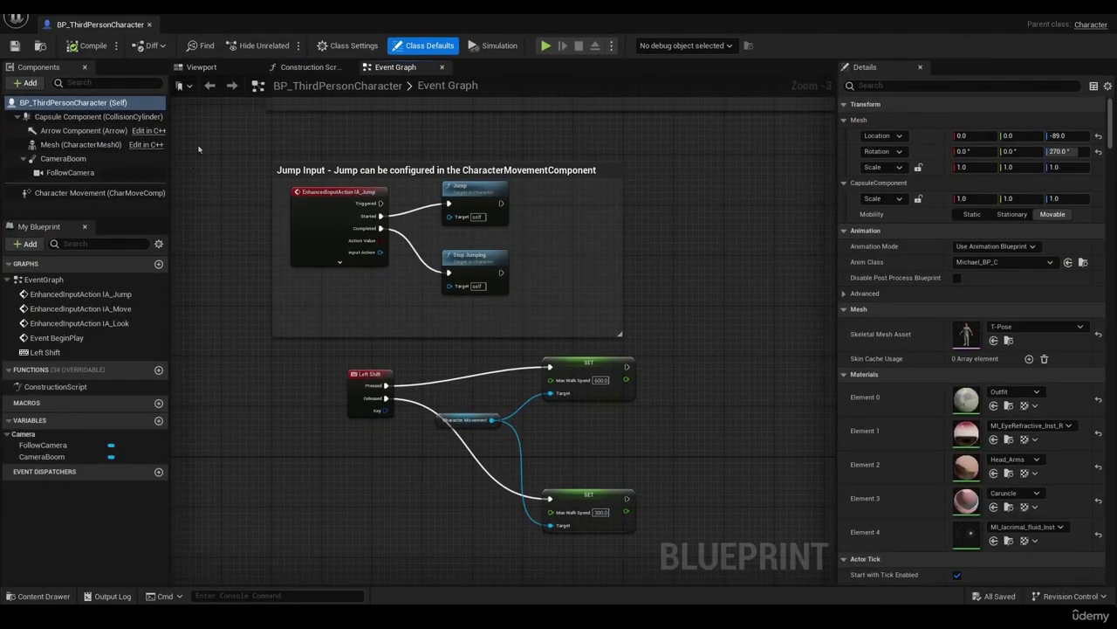
pyautogui.click(209, 68)
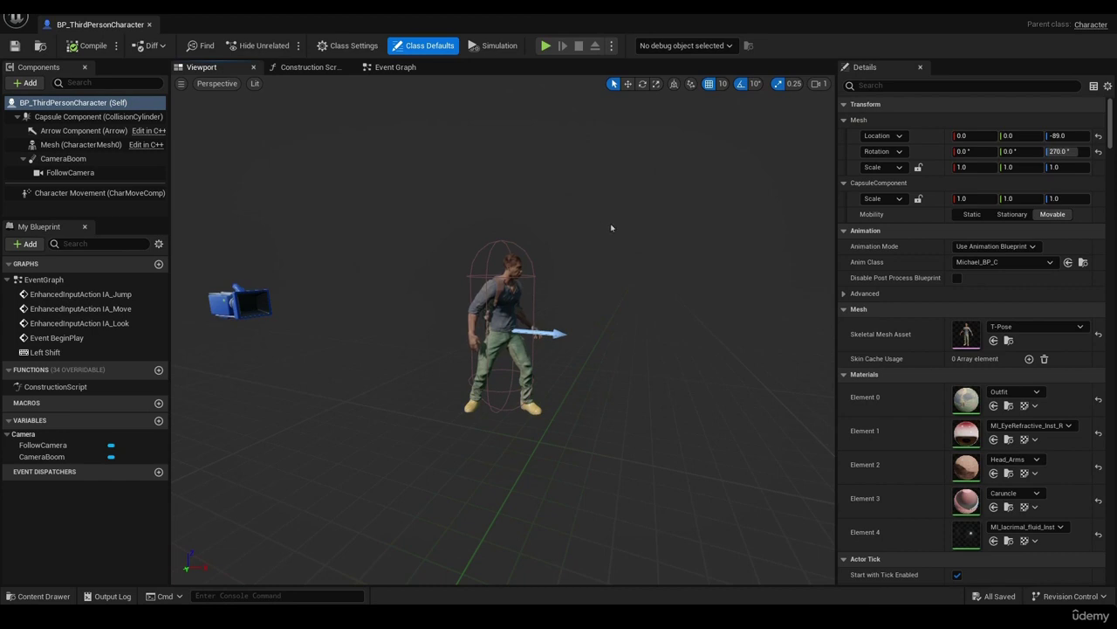
pyautogui.scroll(6, 611, 228)
pyautogui.moveTo(621, 205)
pyautogui.mouseDown()
pyautogui.moveTo(523, 240)
pyautogui.moveTo(481, 225)
pyautogui.moveTo(621, 217)
pyautogui.mouseUp()
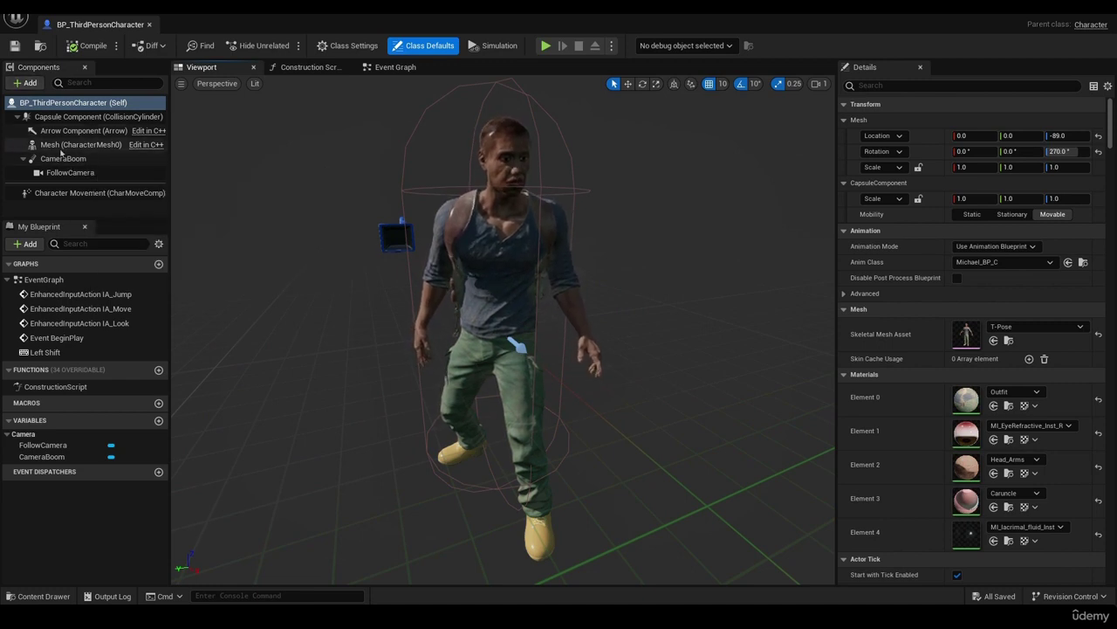
# Step: Add a Groom component as a child of the character's Mesh component, keeping its default name, and select it
pyautogui.click(49, 145)
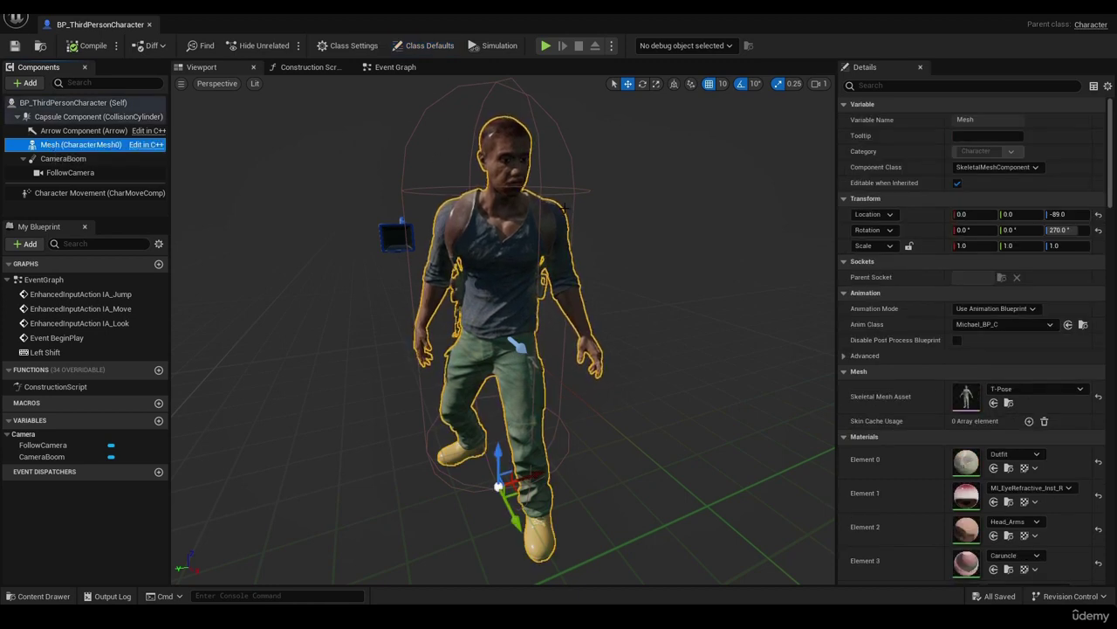
pyautogui.click(27, 84)
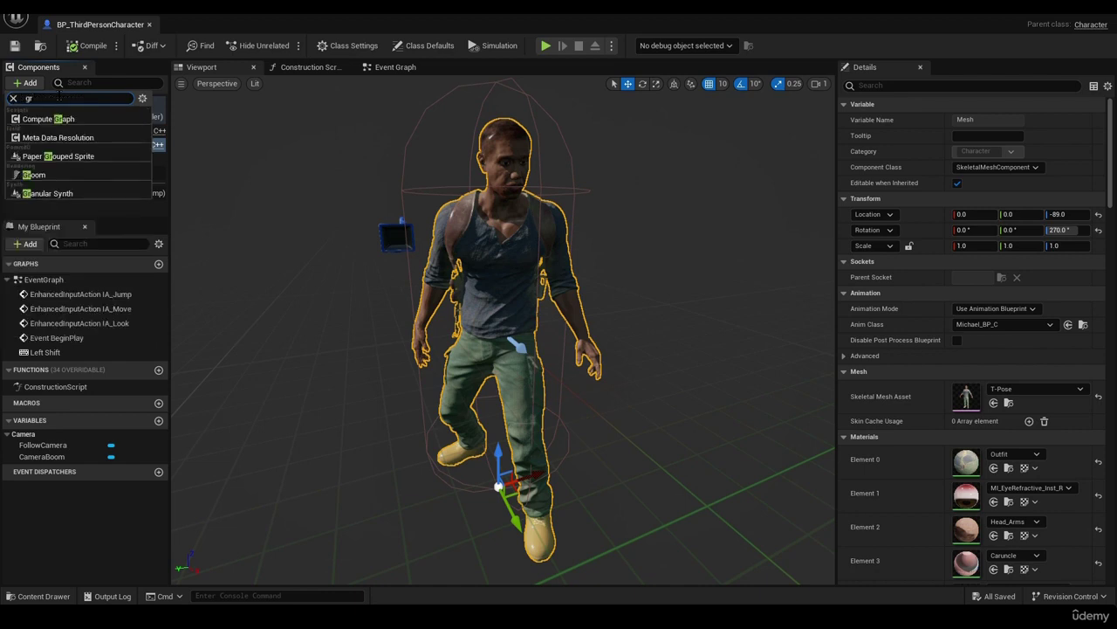
pyautogui.write('groom')
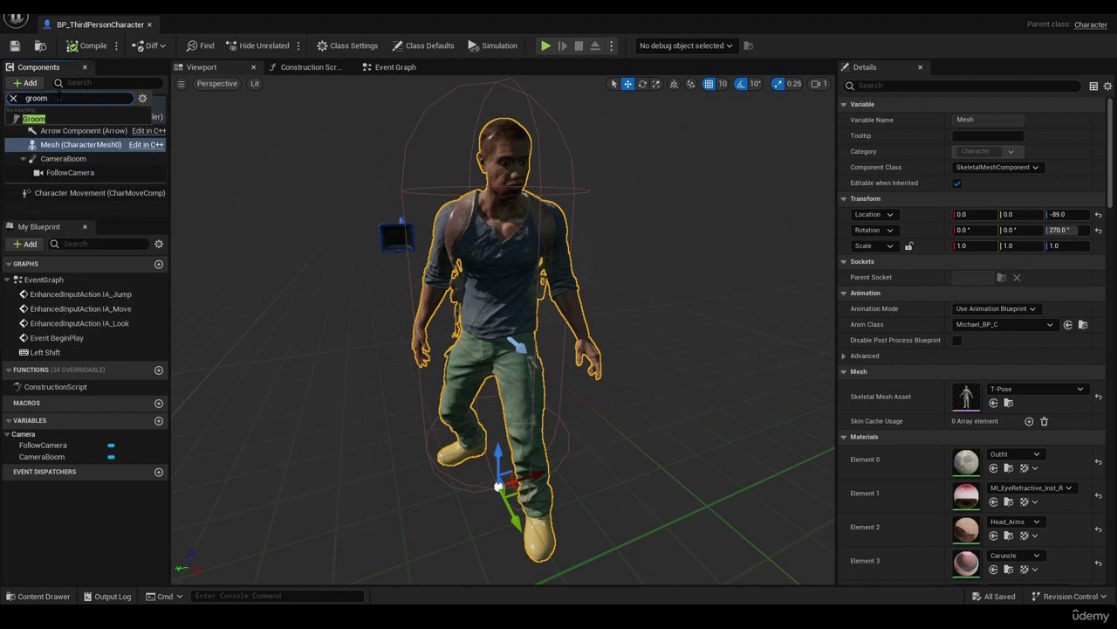
pyautogui.click(35, 118)
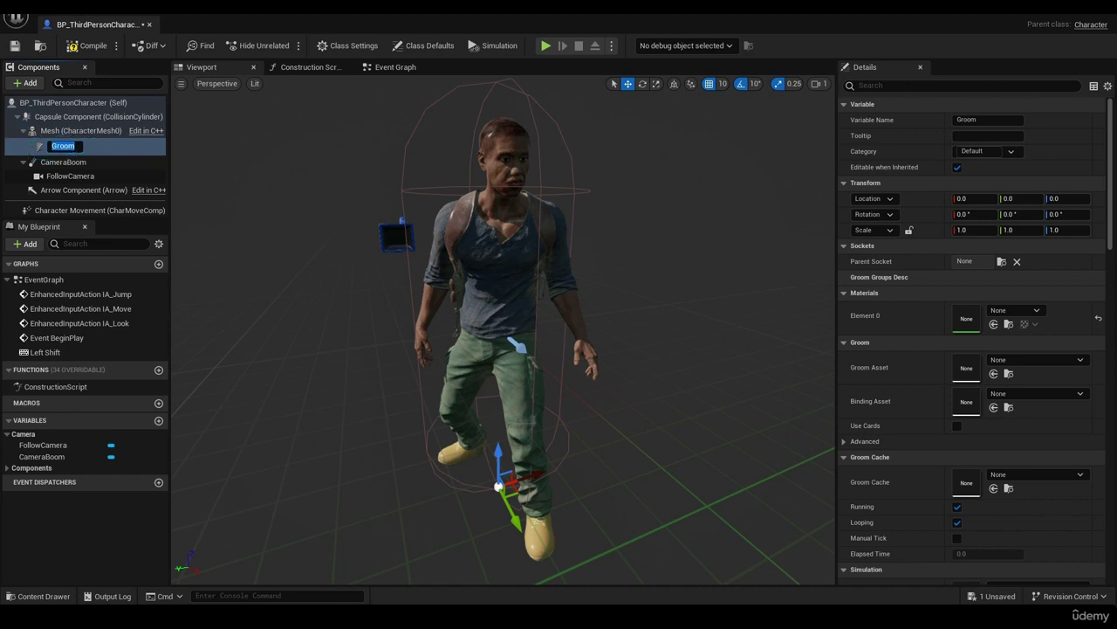
pyautogui.click(24, 130)
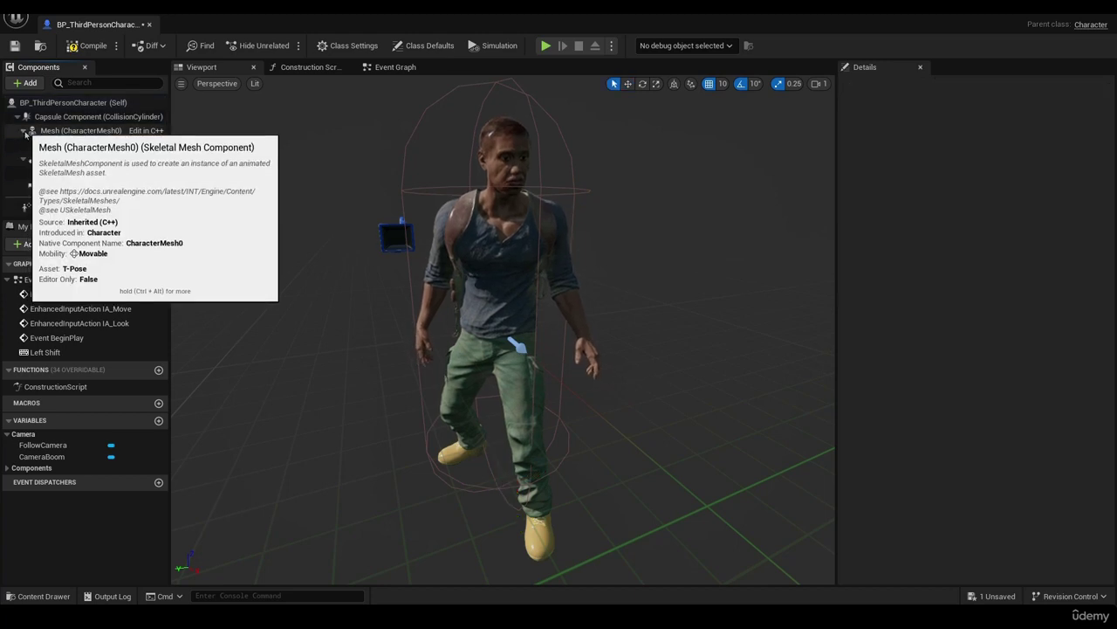
pyautogui.click(24, 130)
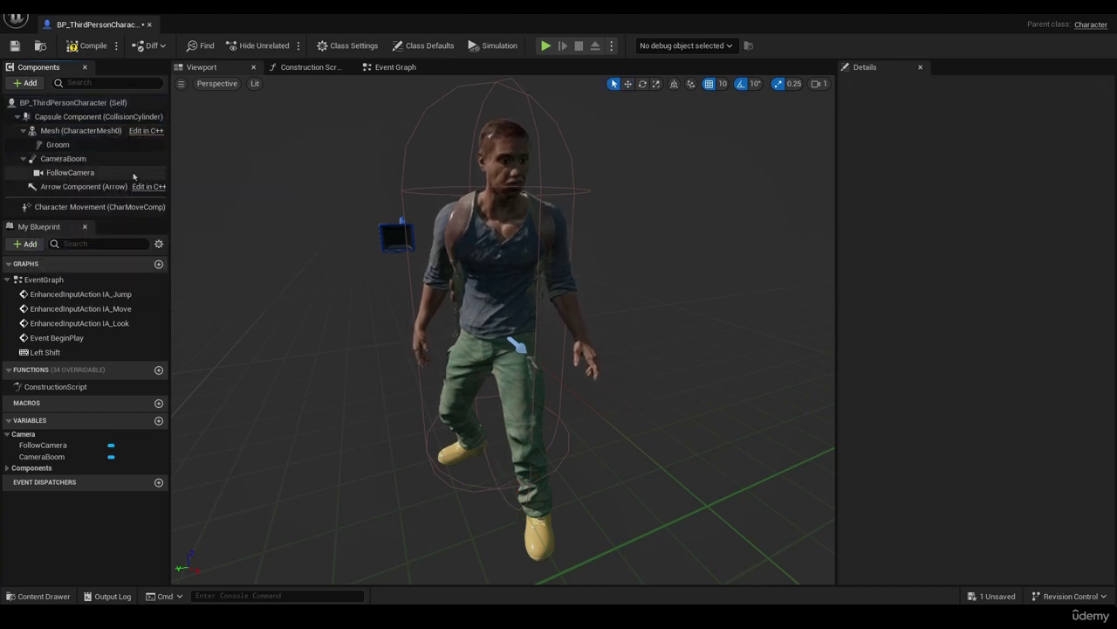
pyautogui.click(56, 145)
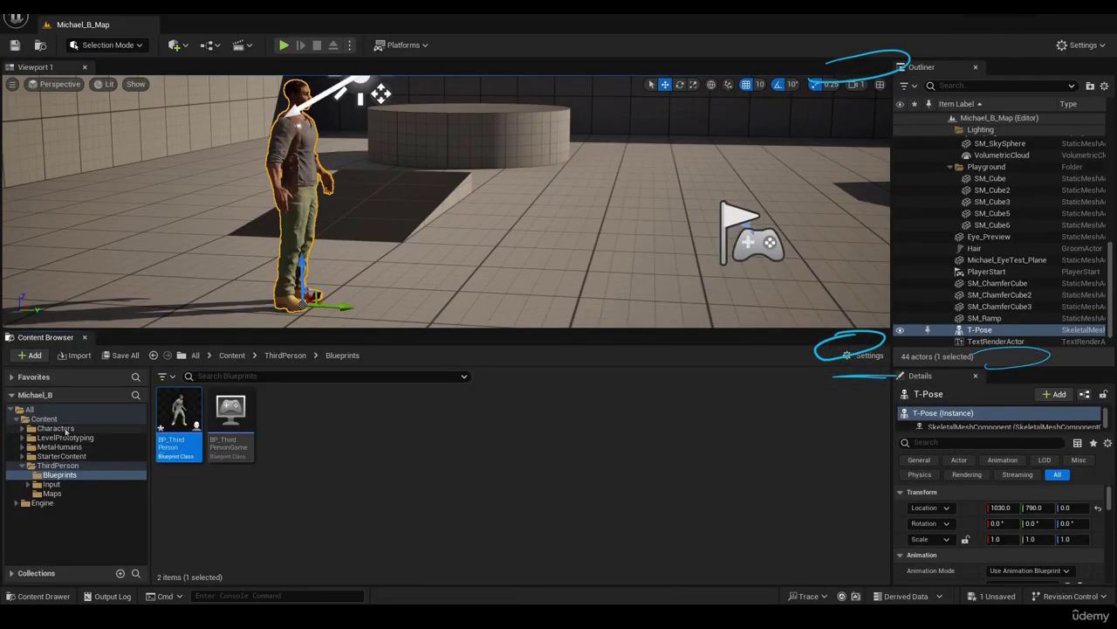
# Step: Locate the Hair groom asset in the Characters/Michael/Hair folder of the level editor's content
pyautogui.click(55, 428)
pyautogui.click(283, 410)
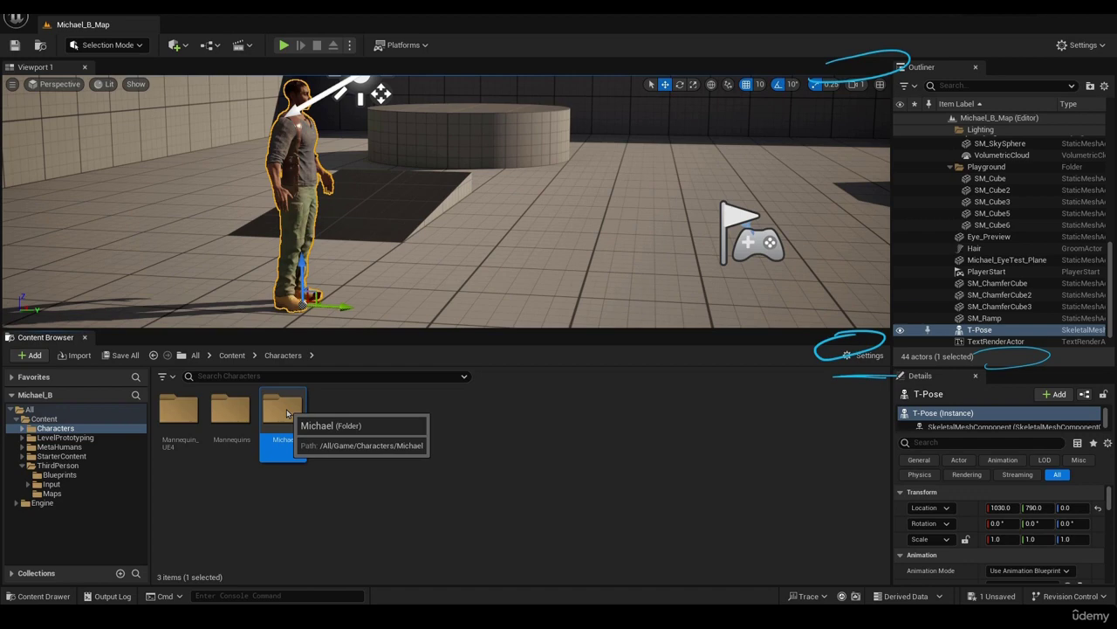
pyautogui.keyDown('ctrl'); pyautogui.click(288, 413); pyautogui.keyUp('ctrl')
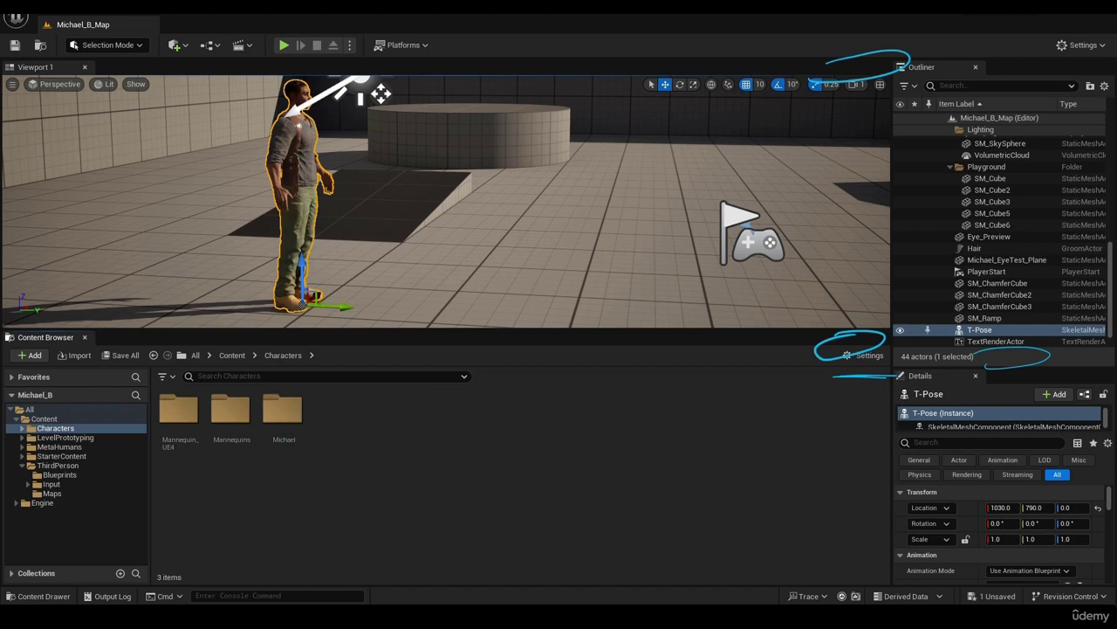
pyautogui.doubleClick(282, 410)
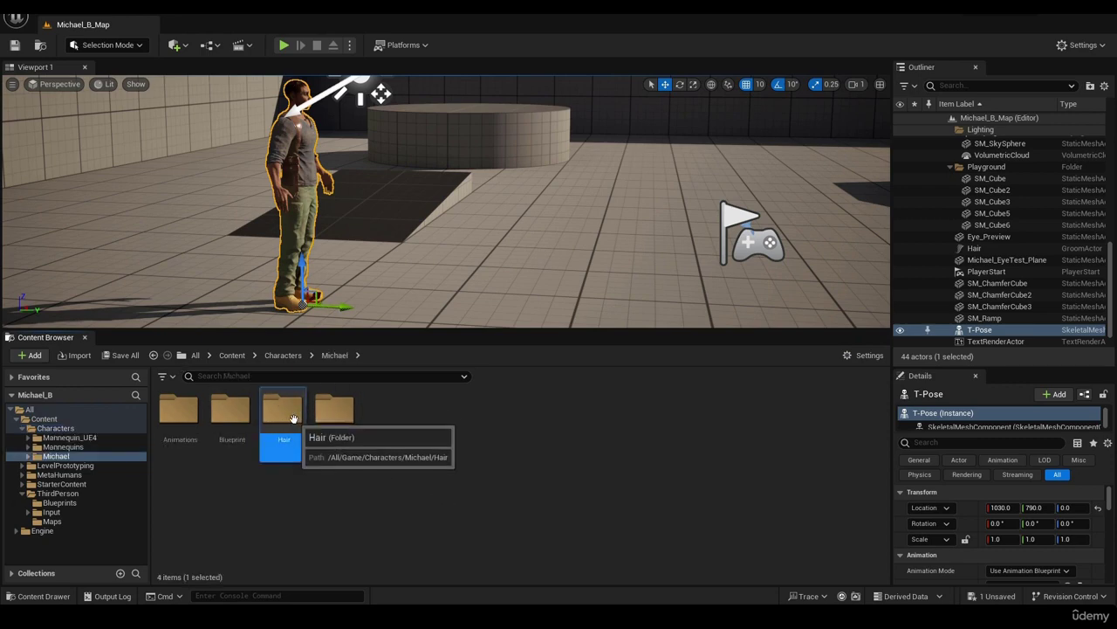
pyautogui.doubleClick(288, 415)
pyautogui.click(186, 410)
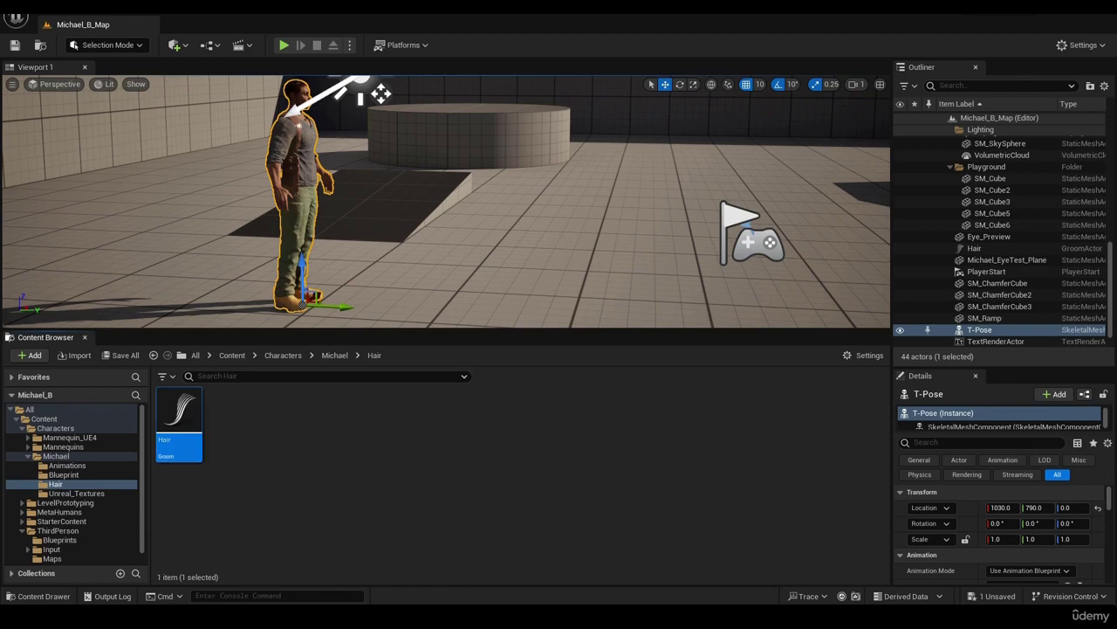
# Step: Return to the character blueprint and assign the Hair asset as the Groom component's Groom Asset
pyautogui.moveTo(782, 617)
pyautogui.click(846, 567)
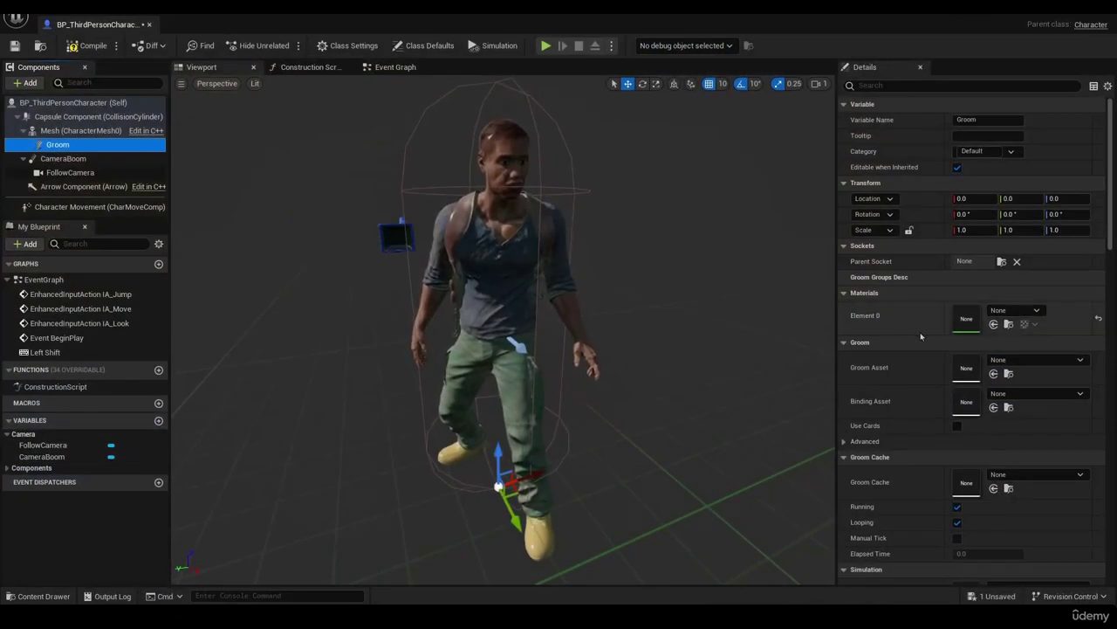
pyautogui.click(1052, 363)
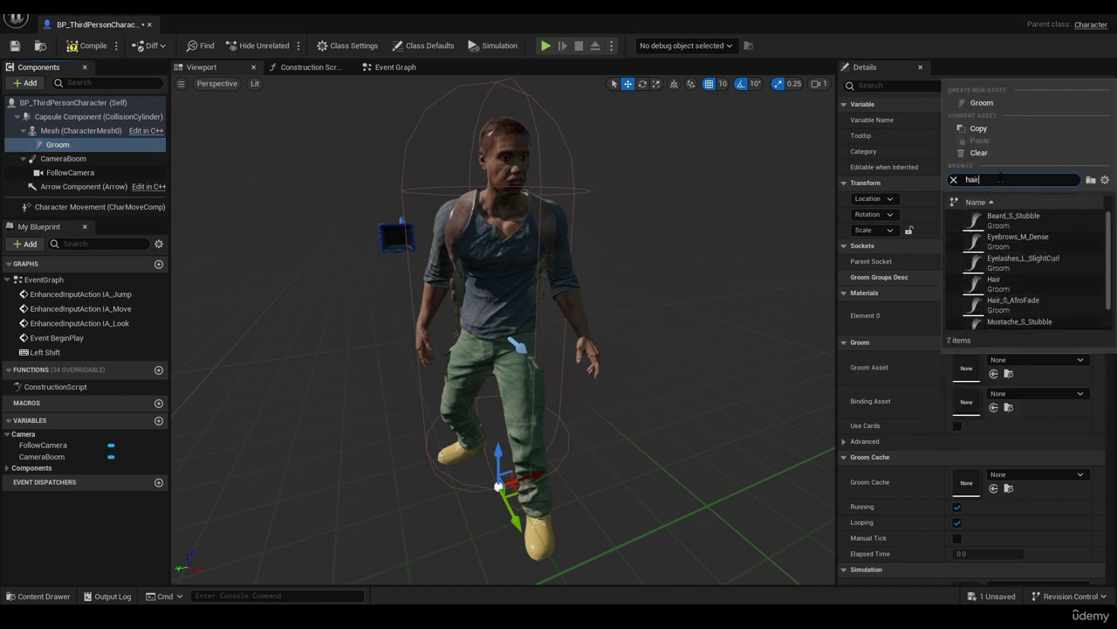
pyautogui.click(991, 282)
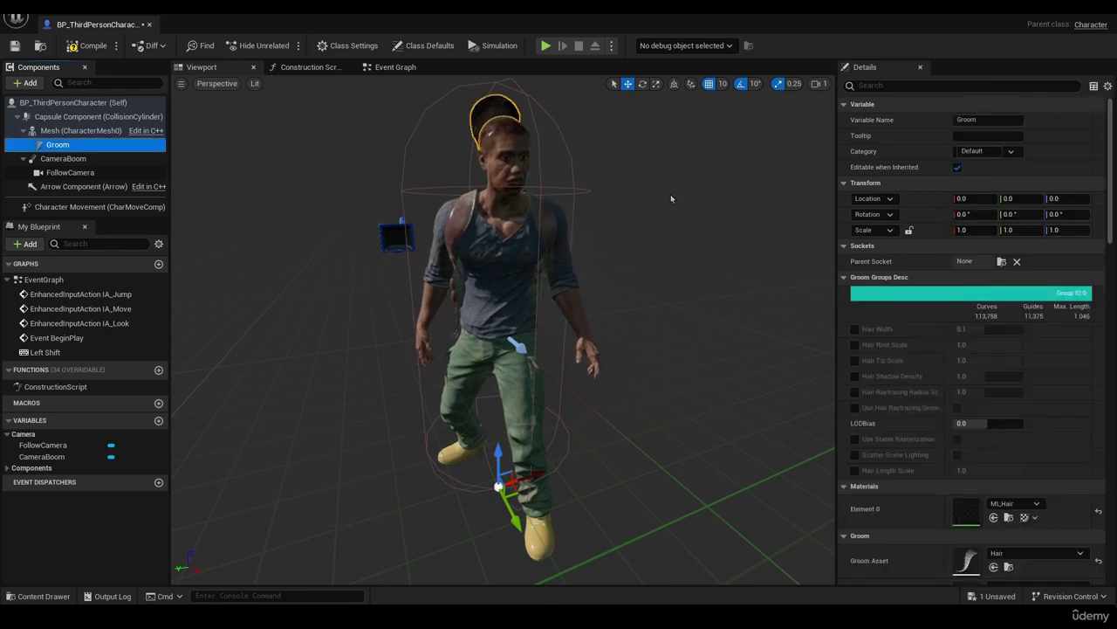
# Step: Examine the groom's placement relative to the character's head from several angles, with the Groom component selected
pyautogui.keyDown('alt'); pyautogui.moveTo(635, 291); pyautogui.dragTo(759, 281); pyautogui.keyUp('alt')
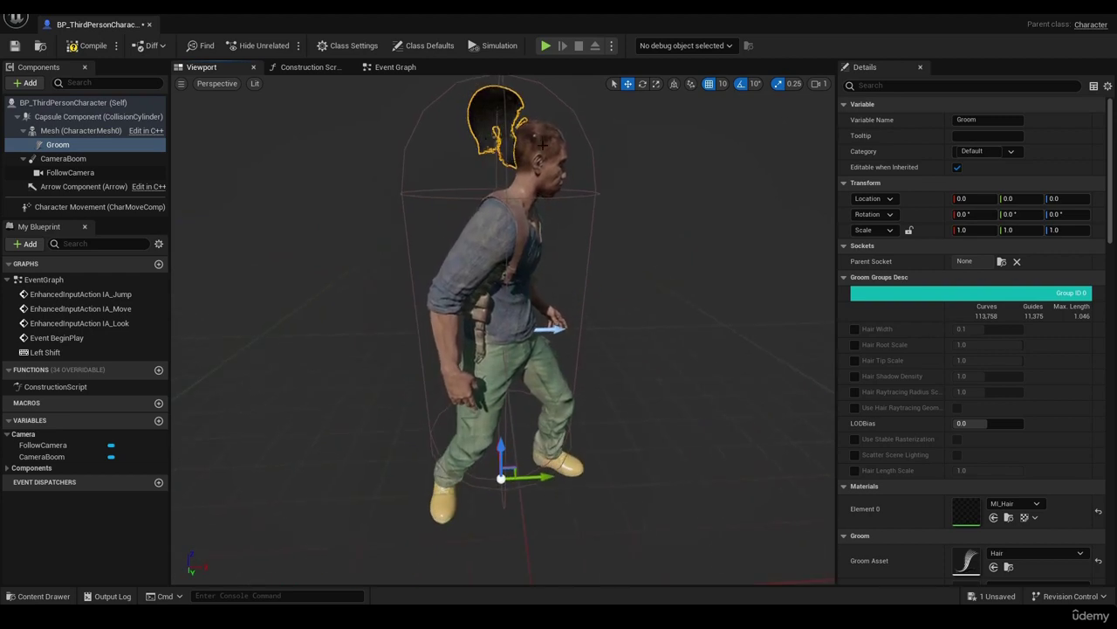
pyautogui.keyDown('alt'); pyautogui.moveTo(724, 216); pyautogui.dragTo(689, 208); pyautogui.keyUp('alt')
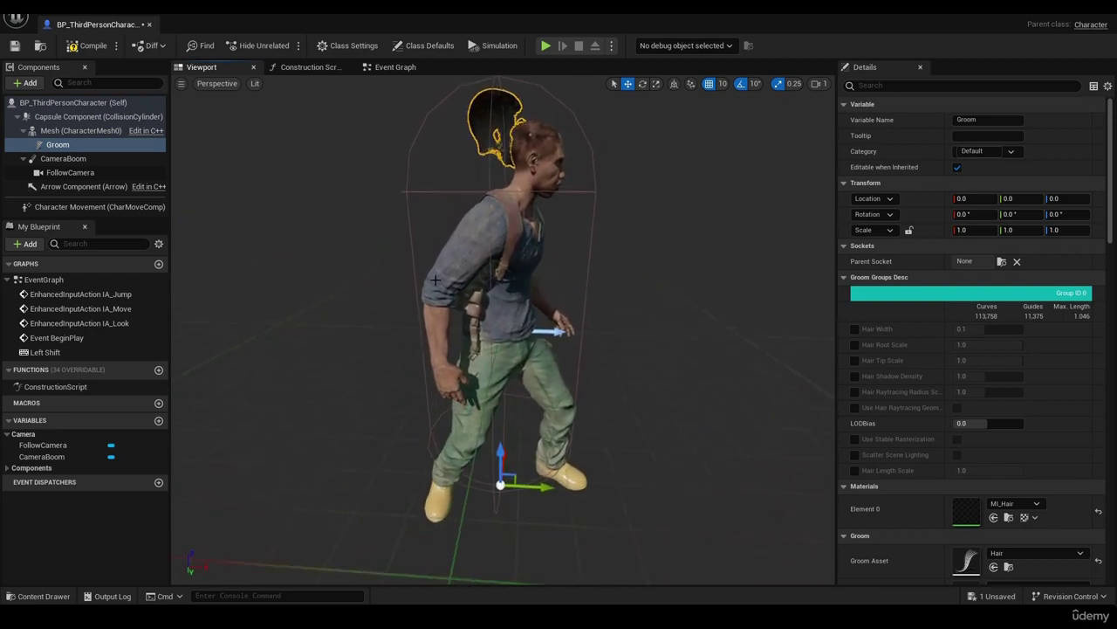
pyautogui.moveTo(577, 184)
pyautogui.keyDown('alt'); pyautogui.mouseDown()
pyautogui.moveTo(575, 149)
pyautogui.moveTo(587, 162)
pyautogui.moveTo(546, 165)
pyautogui.moveTo(560, 164)
pyautogui.moveTo(564, 195)
pyautogui.mouseUp(); pyautogui.keyUp('alt')
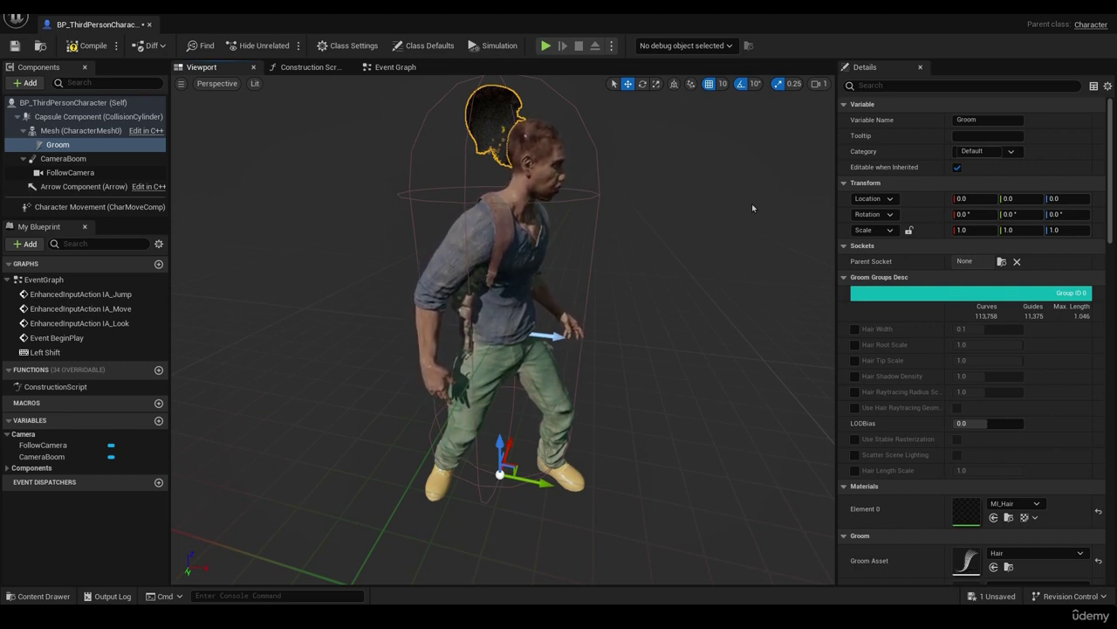
pyautogui.keyDown('alt'); pyautogui.moveTo(752, 208); pyautogui.dragTo(672, 284); pyautogui.keyUp('alt')
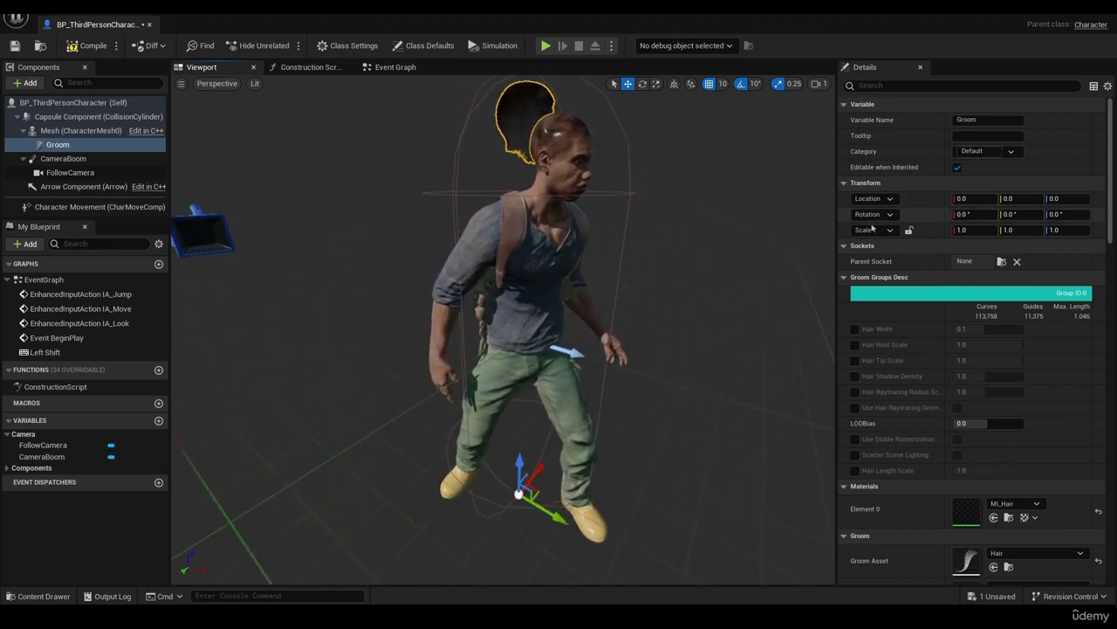
pyautogui.click(63, 158)
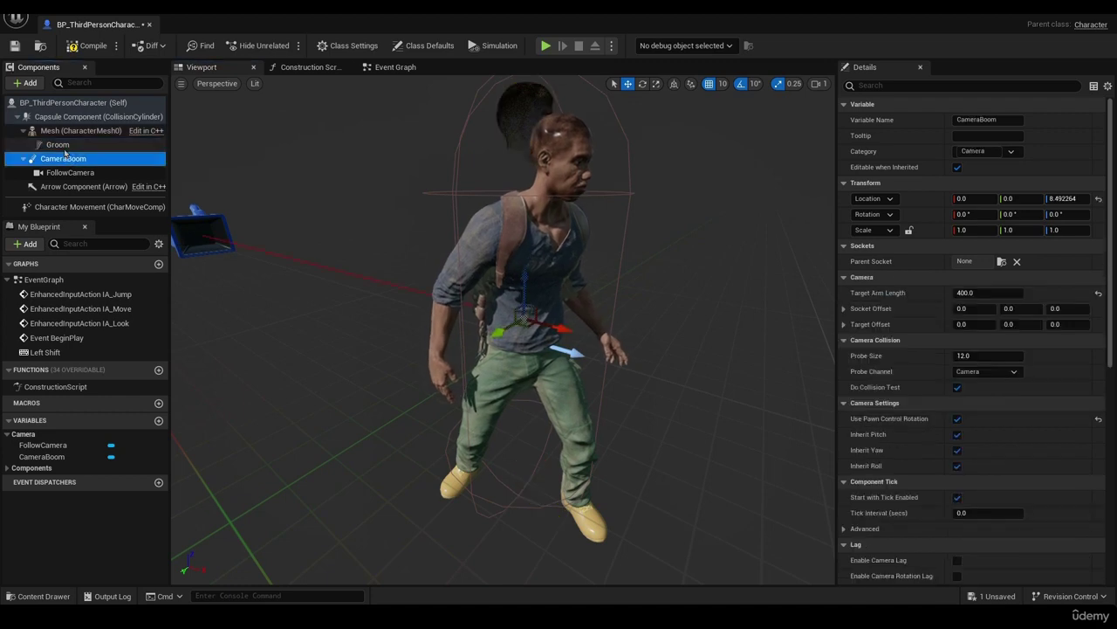
pyautogui.click(57, 144)
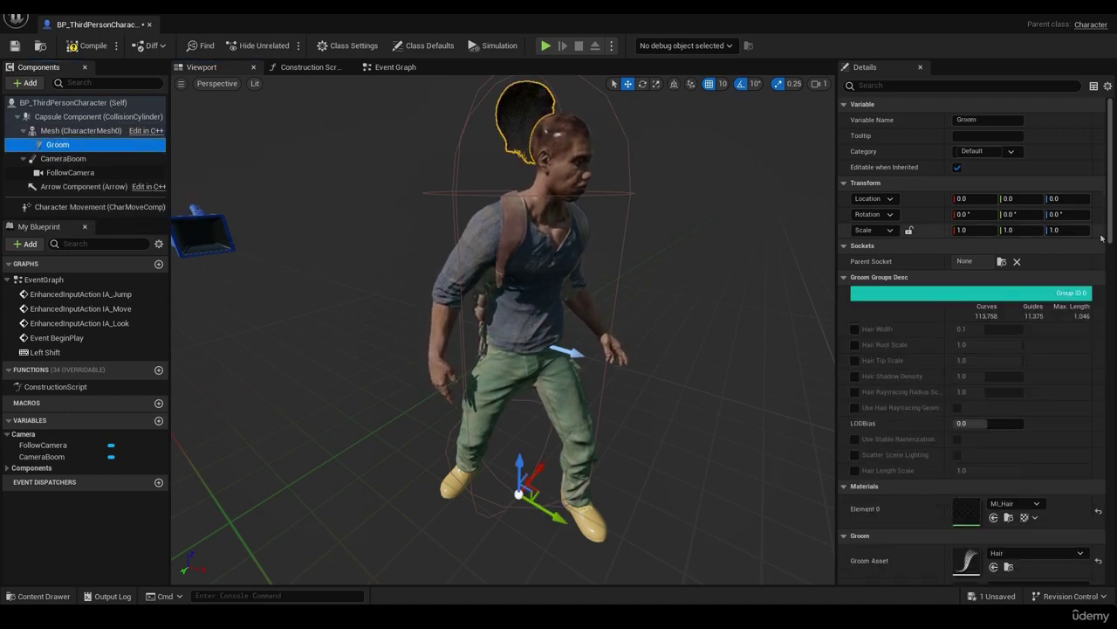
pyautogui.keyDown('alt'); pyautogui.moveTo(758, 393); pyautogui.dragTo(727, 394); pyautogui.keyUp('alt')
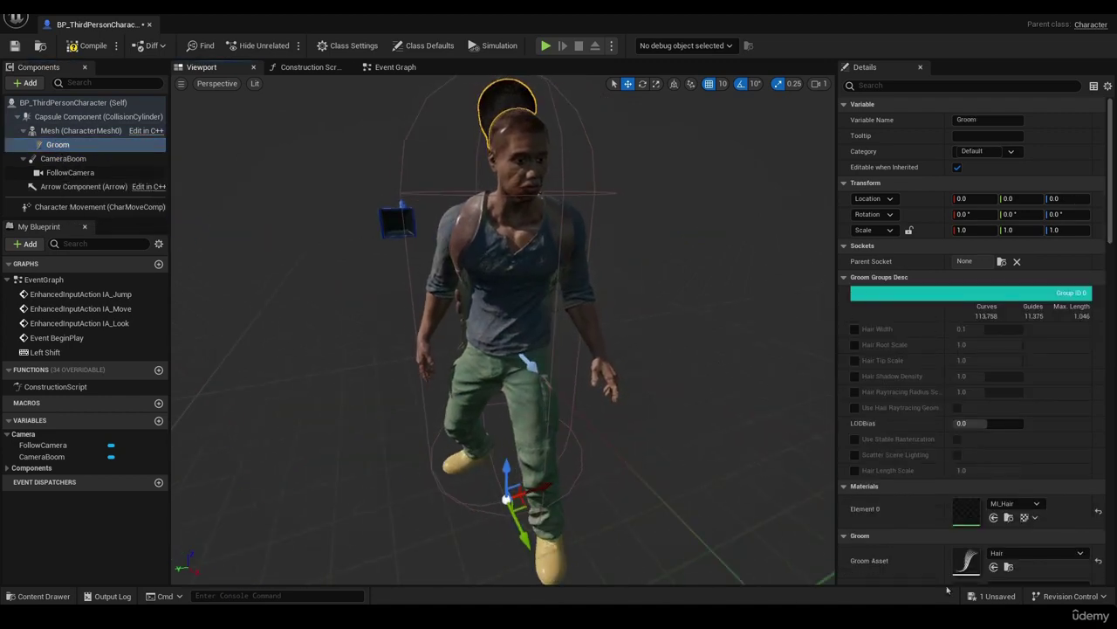
# Step: Review the Groom component's asset and binding settings, and compile and save the character blueprint
pyautogui.scroll(-4, 986, 470)
pyautogui.scroll(-1, 987, 469)
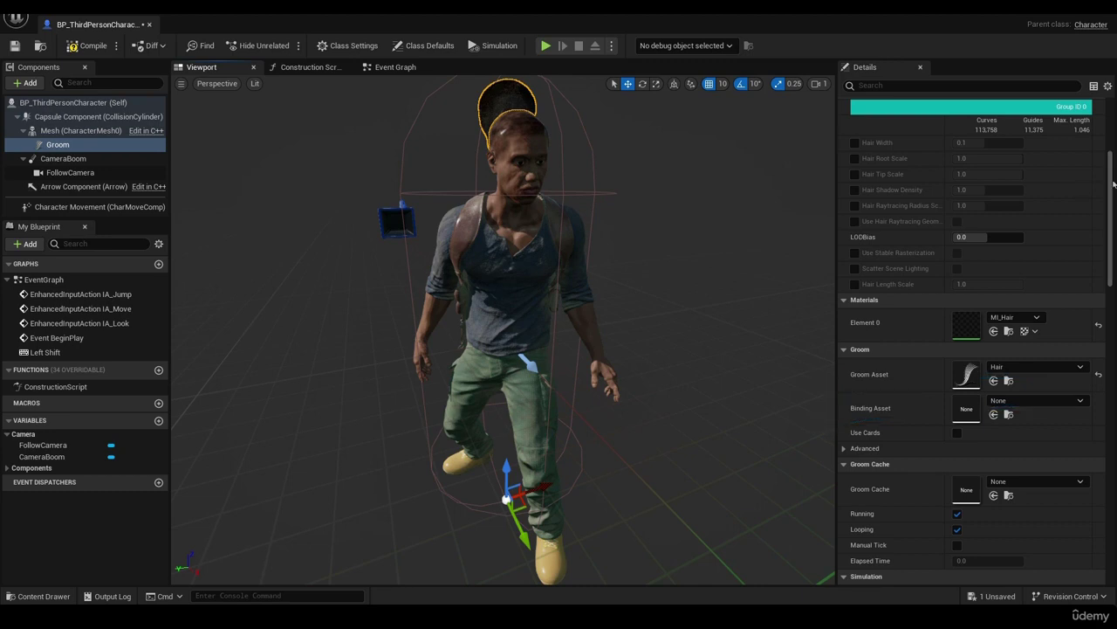
pyautogui.click(75, 48)
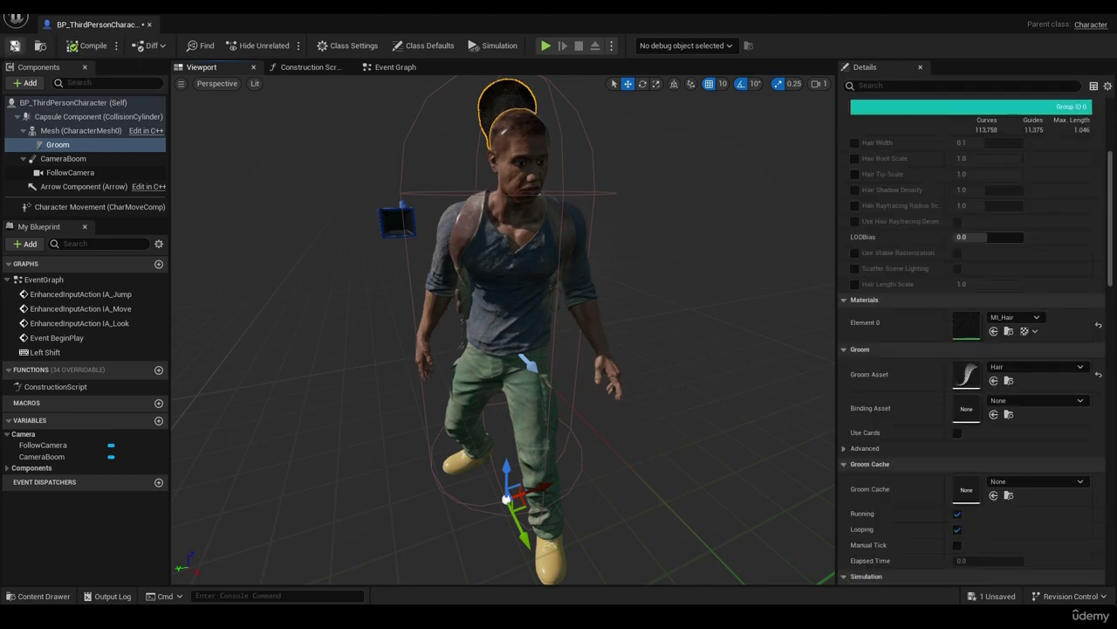
pyautogui.hotkey('ctrl', 's')
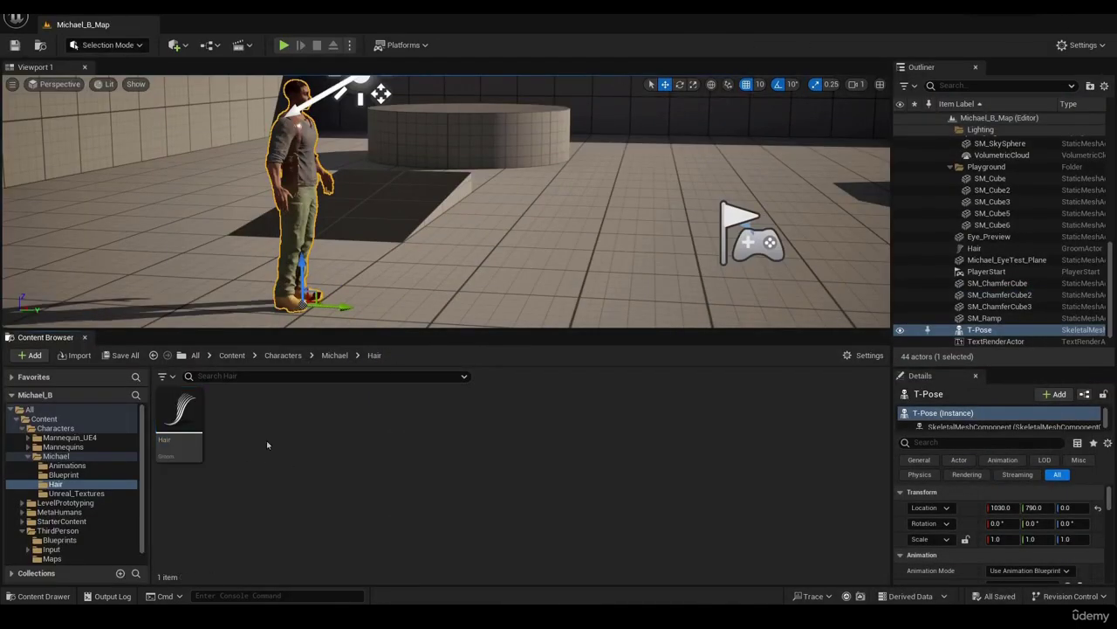
# Step: Create a Skeletal Mesh binding for the Hair groom asset with T-Pose as target skeletal mesh, then save and close it
pyautogui.click(188, 409)
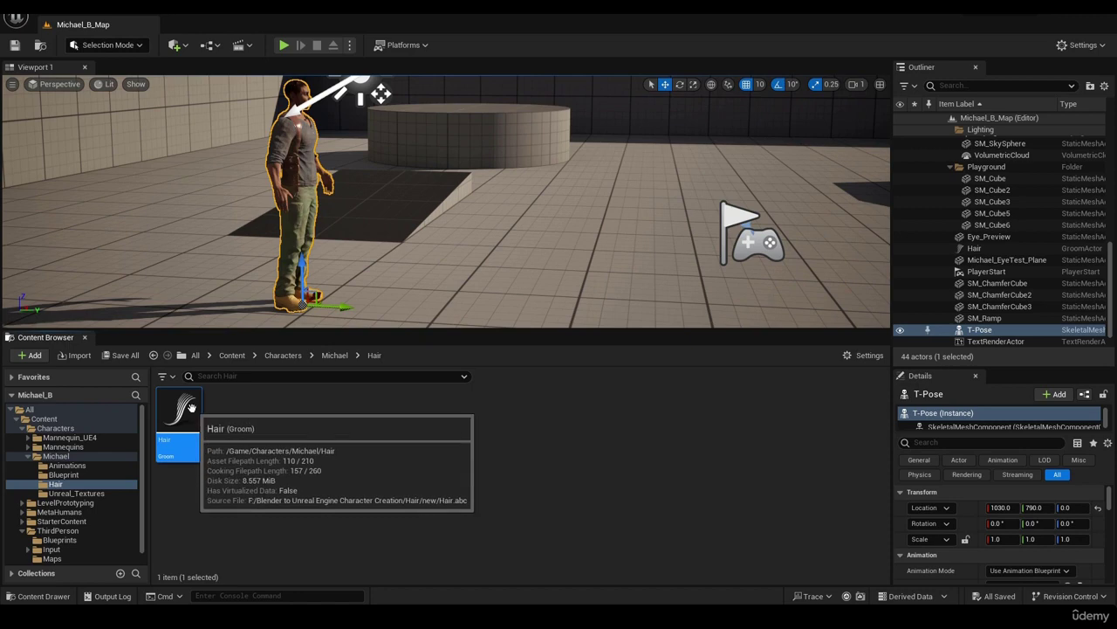
pyautogui.rightClick(191, 408)
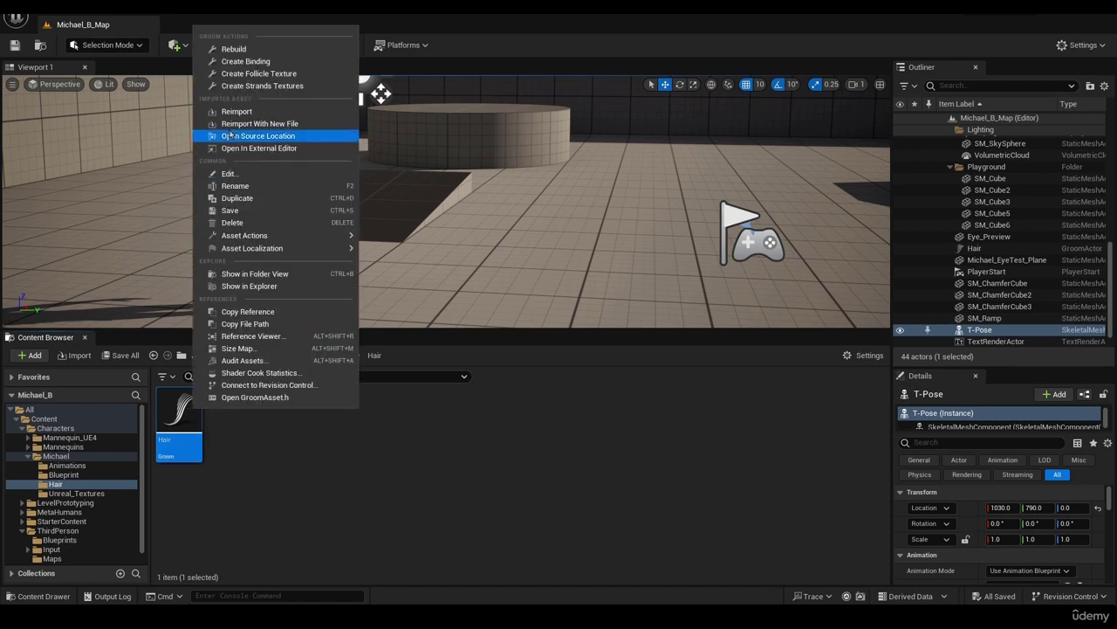
pyautogui.click(260, 62)
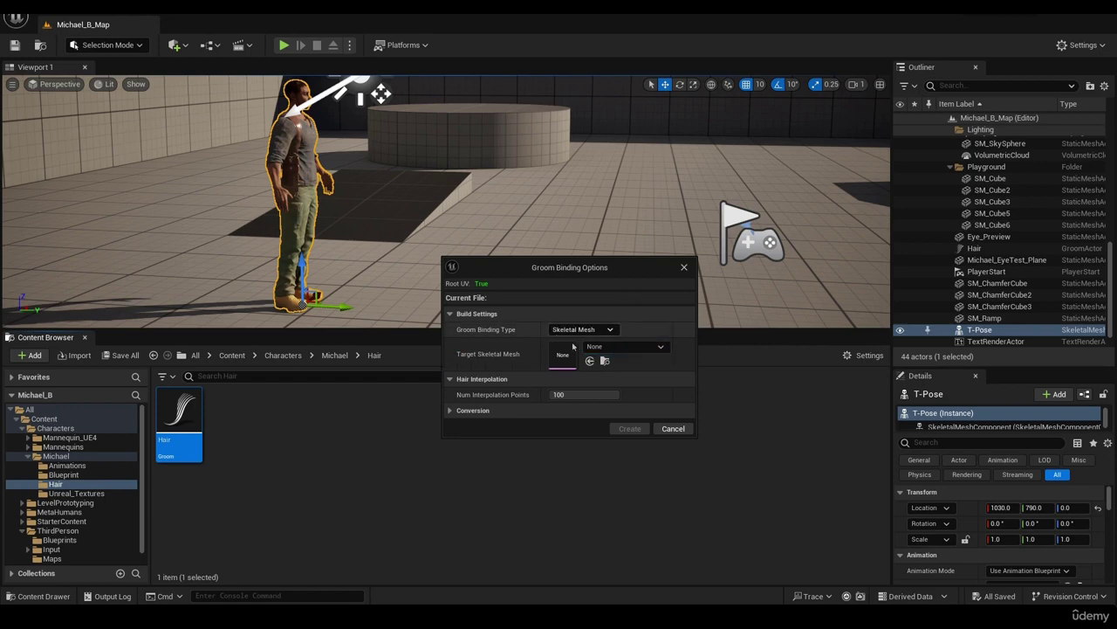
pyautogui.click(647, 350)
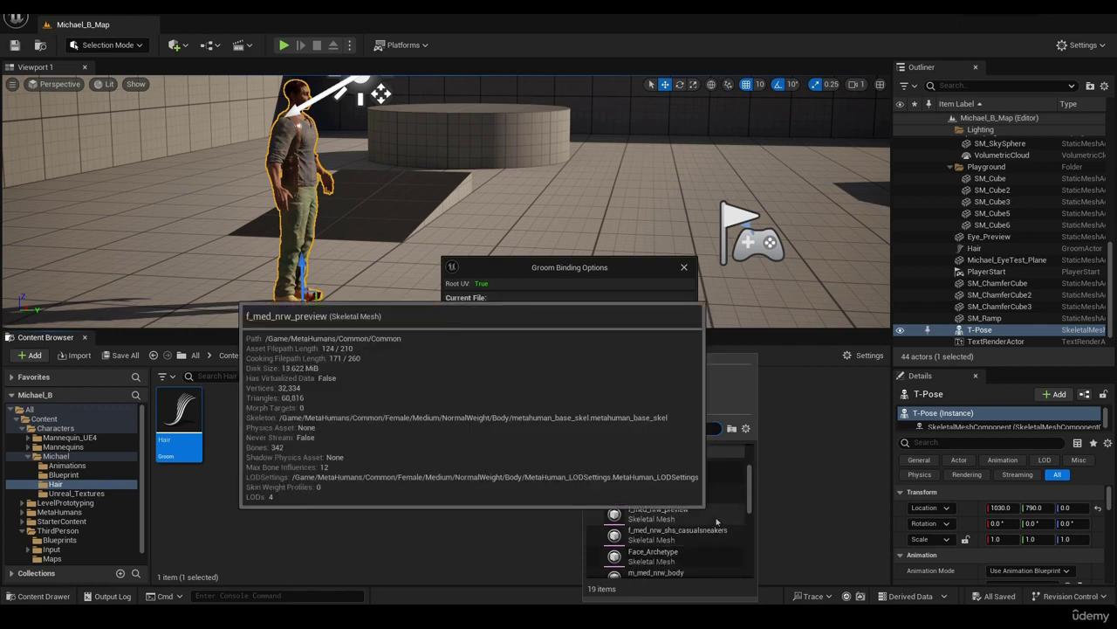
pyautogui.scroll(1, 717, 521)
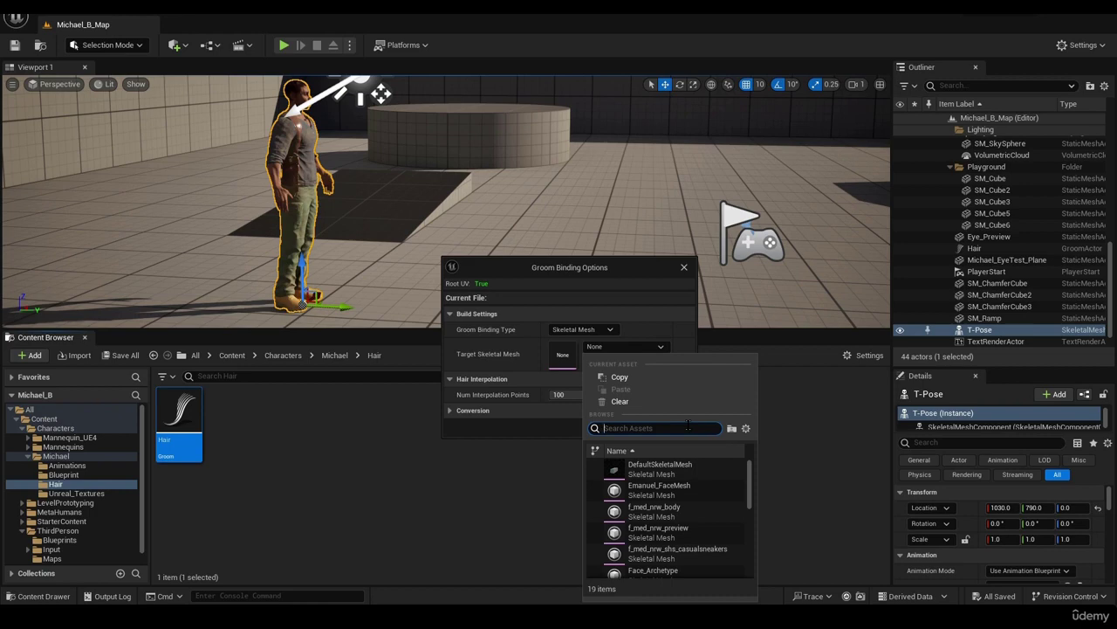
pyautogui.write('T-')
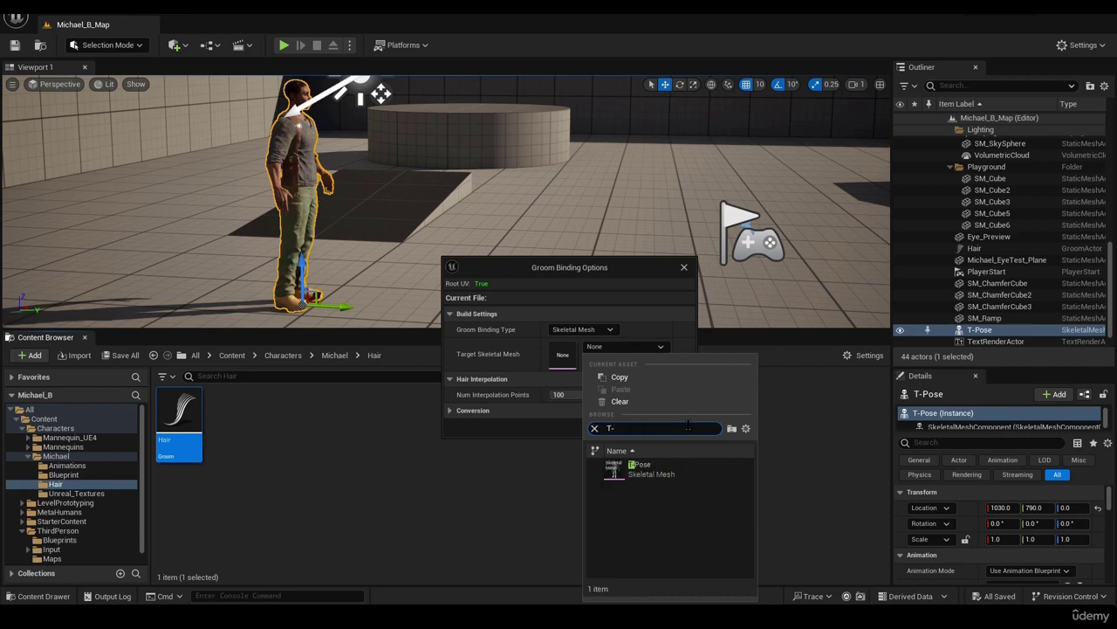
pyautogui.click(661, 474)
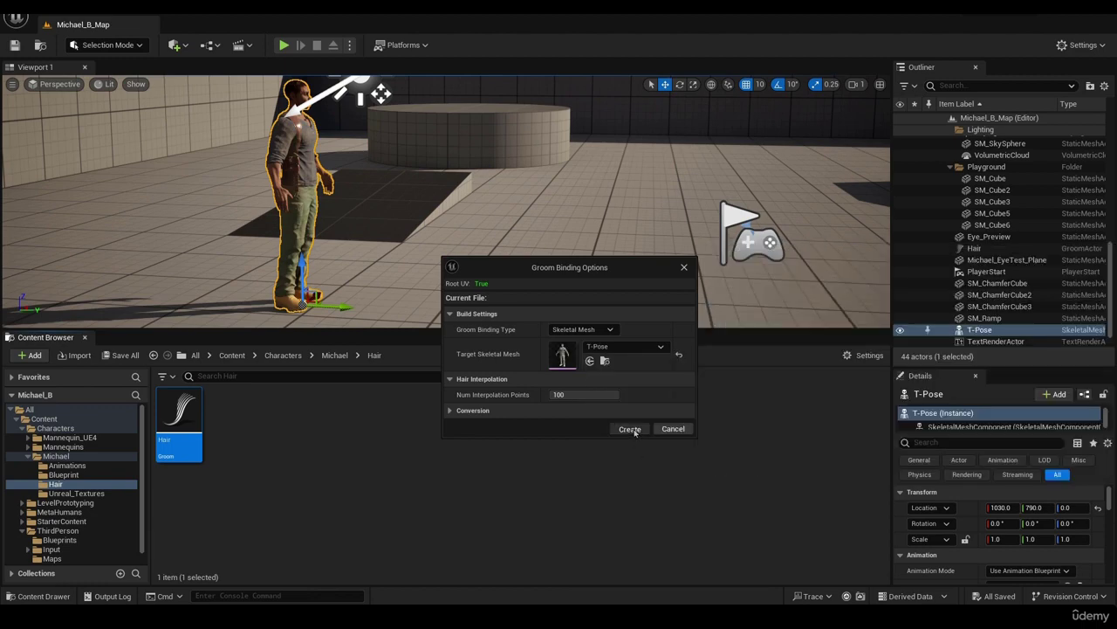
pyautogui.click(632, 429)
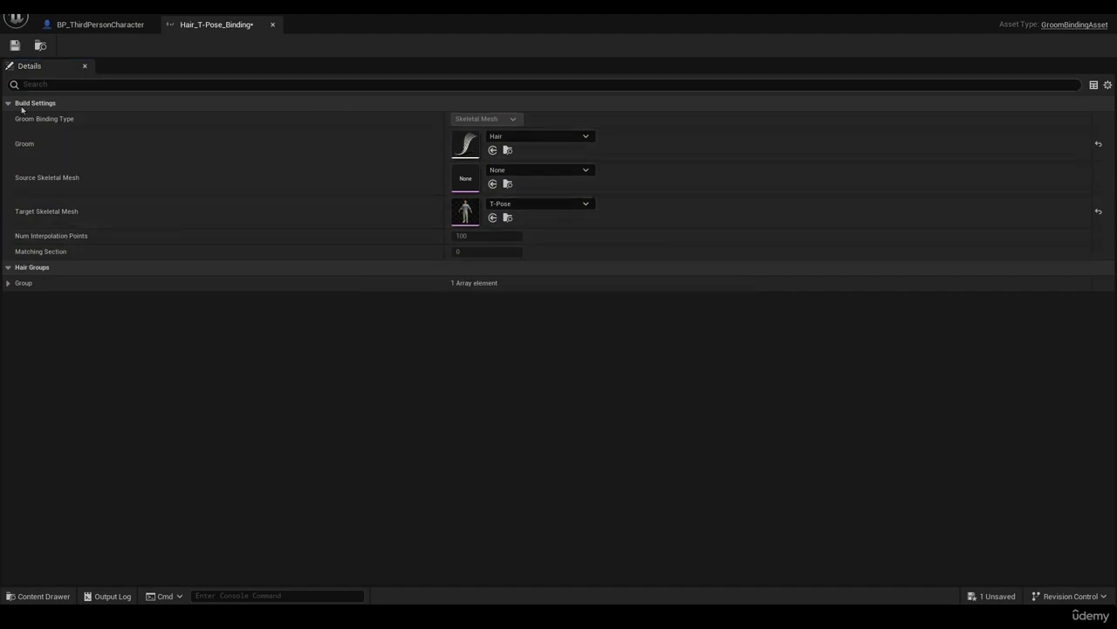
pyautogui.click(17, 53)
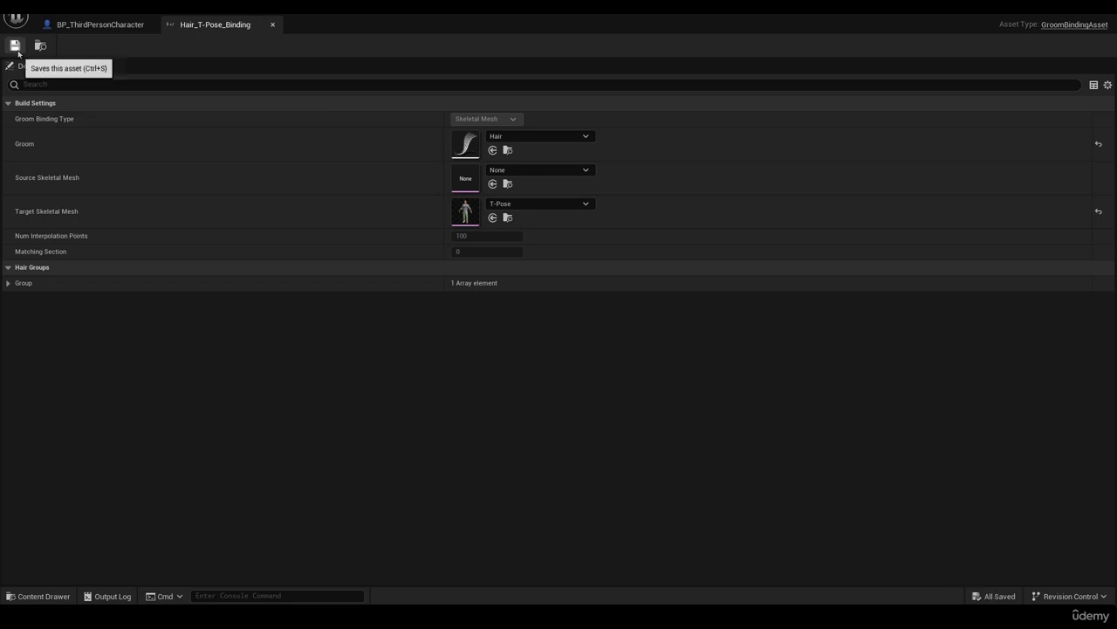
pyautogui.click(272, 25)
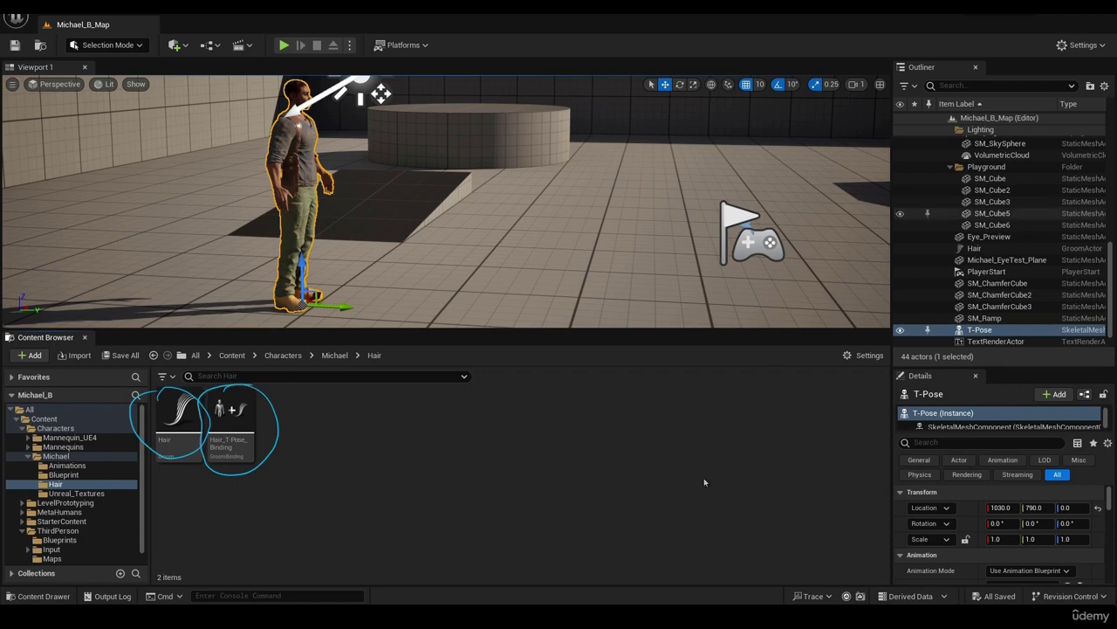
# Step: Assign Hair_T-Pose_Binding as the Groom component's Binding Asset in the character blueprint, and compile and save it
pyautogui.click(824, 548)
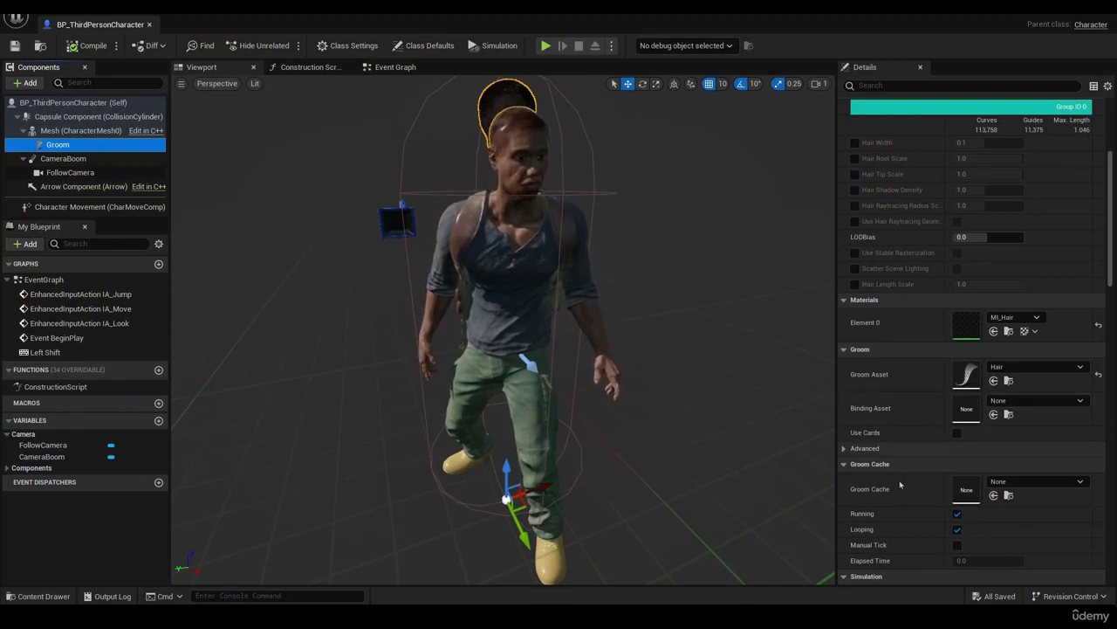
pyautogui.click(1059, 403)
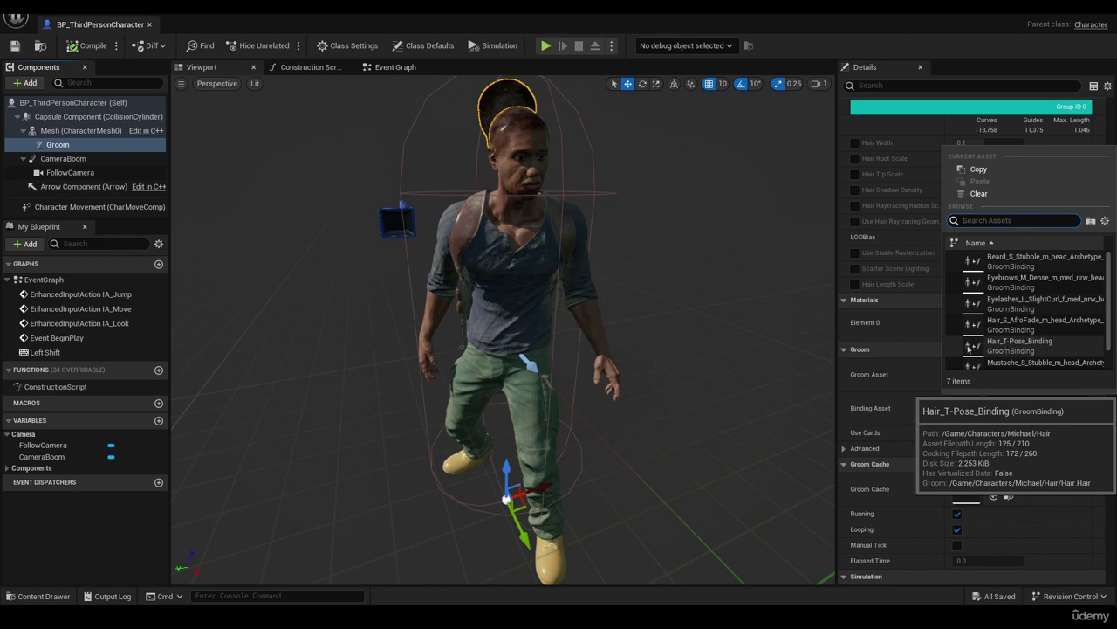
pyautogui.click(1023, 346)
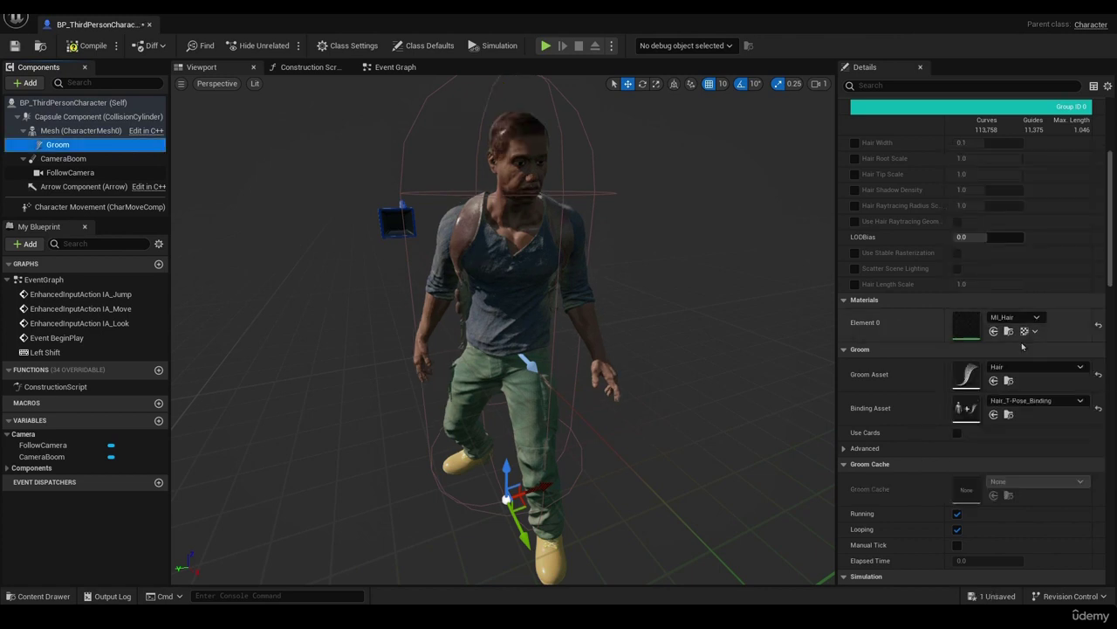
pyautogui.keyDown('alt'); pyautogui.moveTo(681, 374); pyautogui.dragTo(733, 373); pyautogui.keyUp('alt')
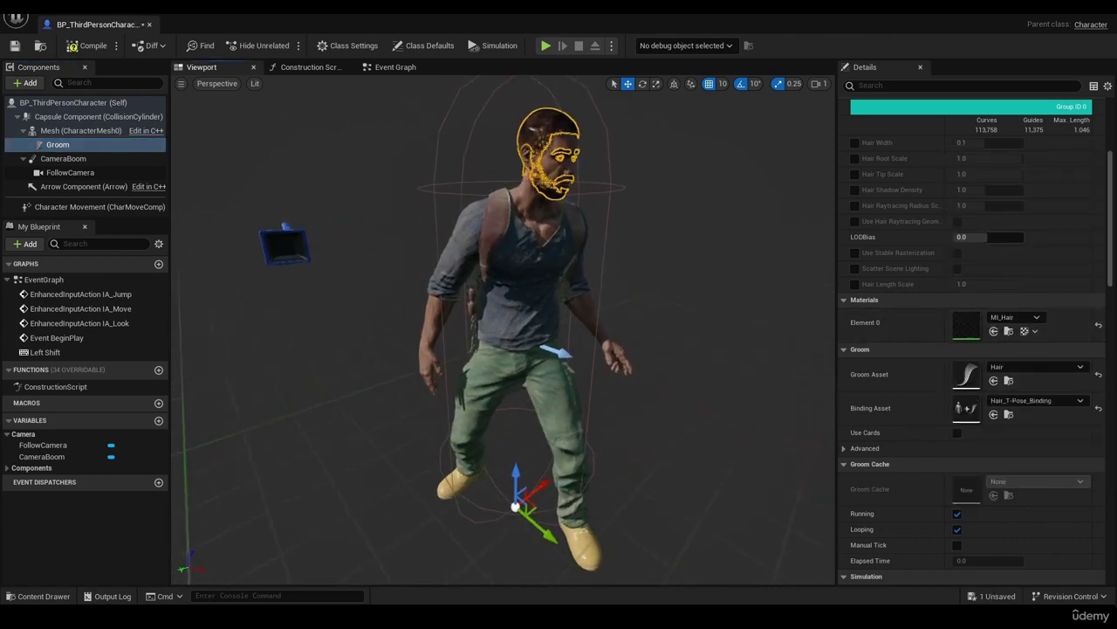
pyautogui.keyDown('alt'); pyautogui.moveTo(676, 190); pyautogui.dragTo(376, 347); pyautogui.keyUp('alt')
pyautogui.click(85, 46)
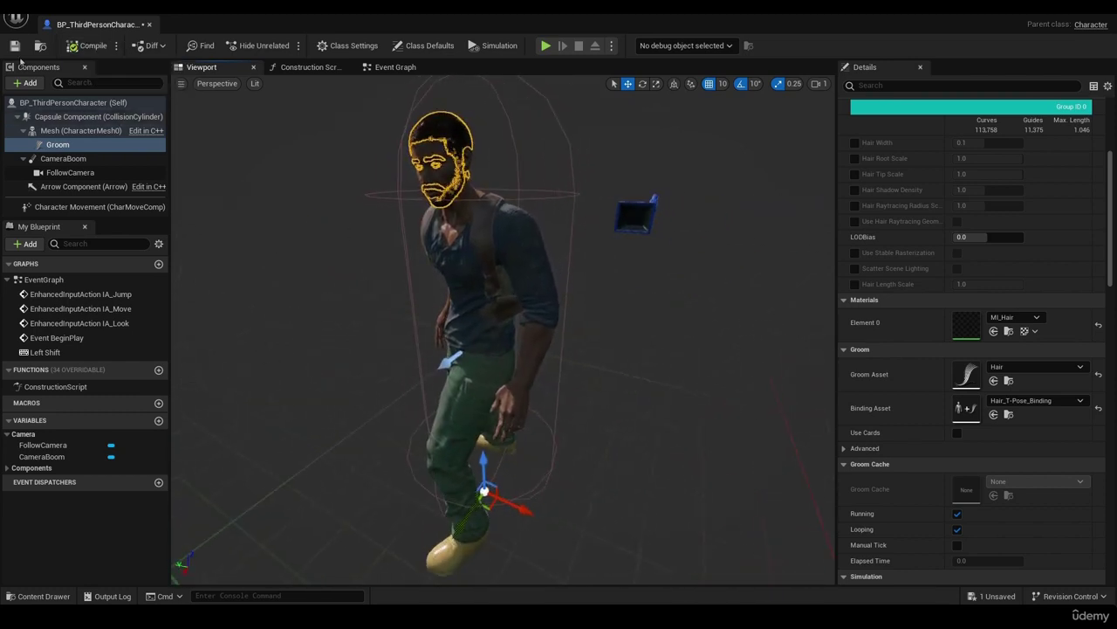
pyautogui.click(14, 45)
pyautogui.keyDown('alt'); pyautogui.moveTo(224, 293); pyautogui.dragTo(328, 292); pyautogui.keyUp('alt')
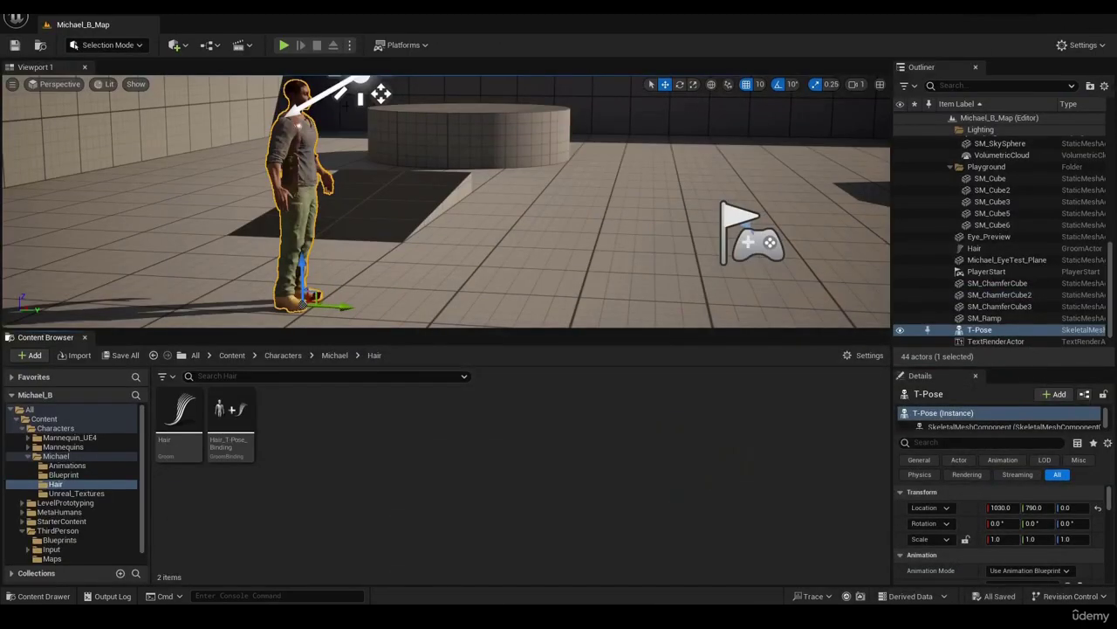
# Step: Play the level from the editor and walk the character toward the camera to check the attached hair, then stop playing
pyautogui.click(284, 45)
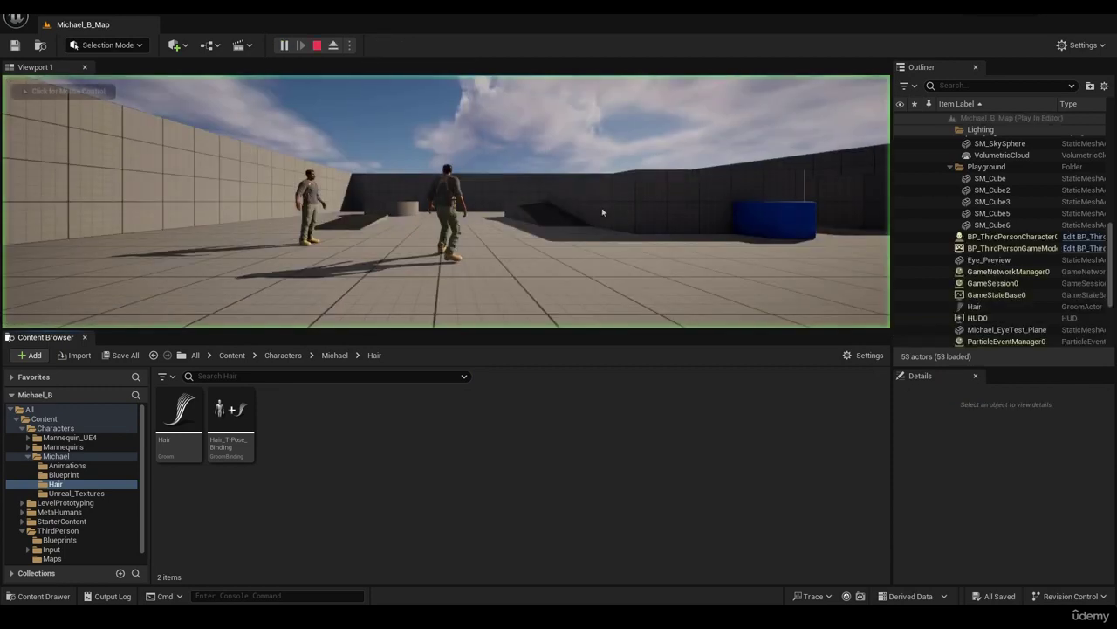
pyautogui.press('s')
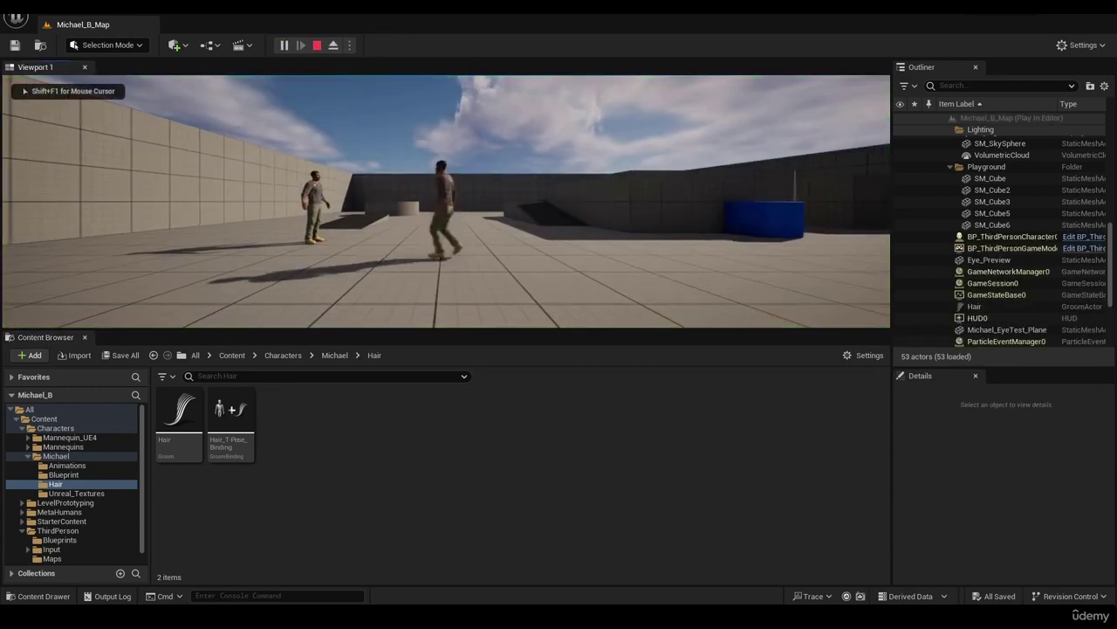
pyautogui.press('s')
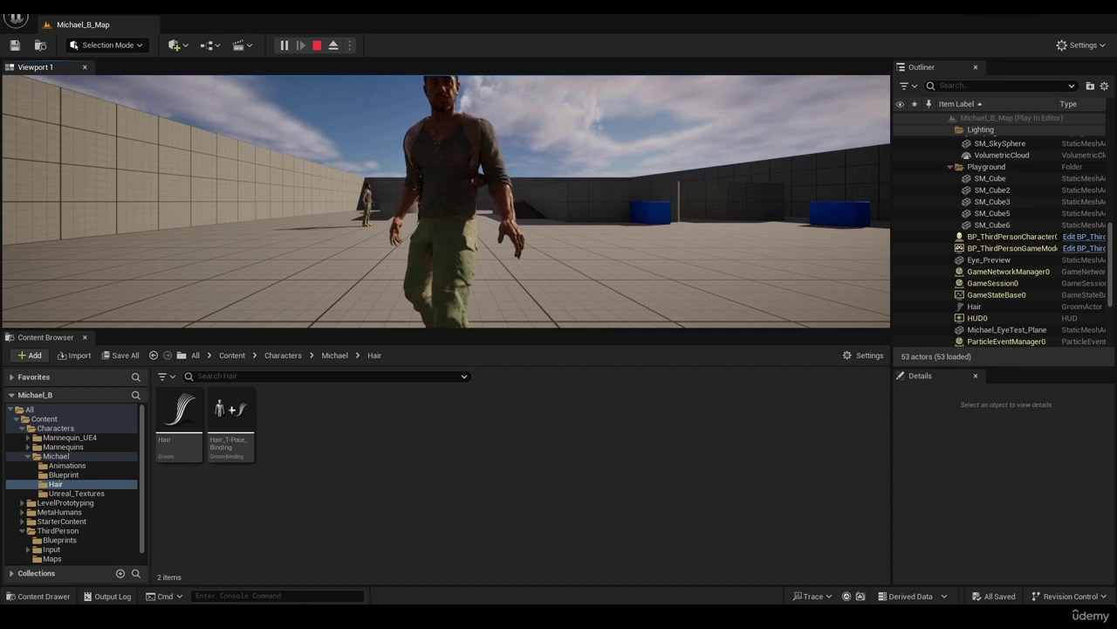
pyautogui.press('s')
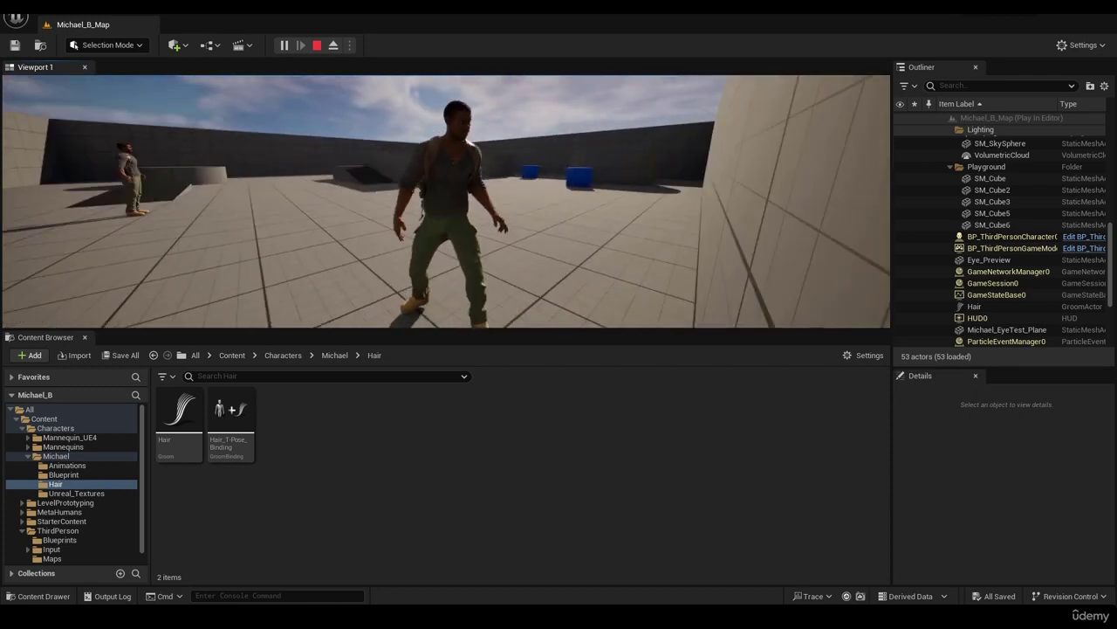
pyautogui.press('s')
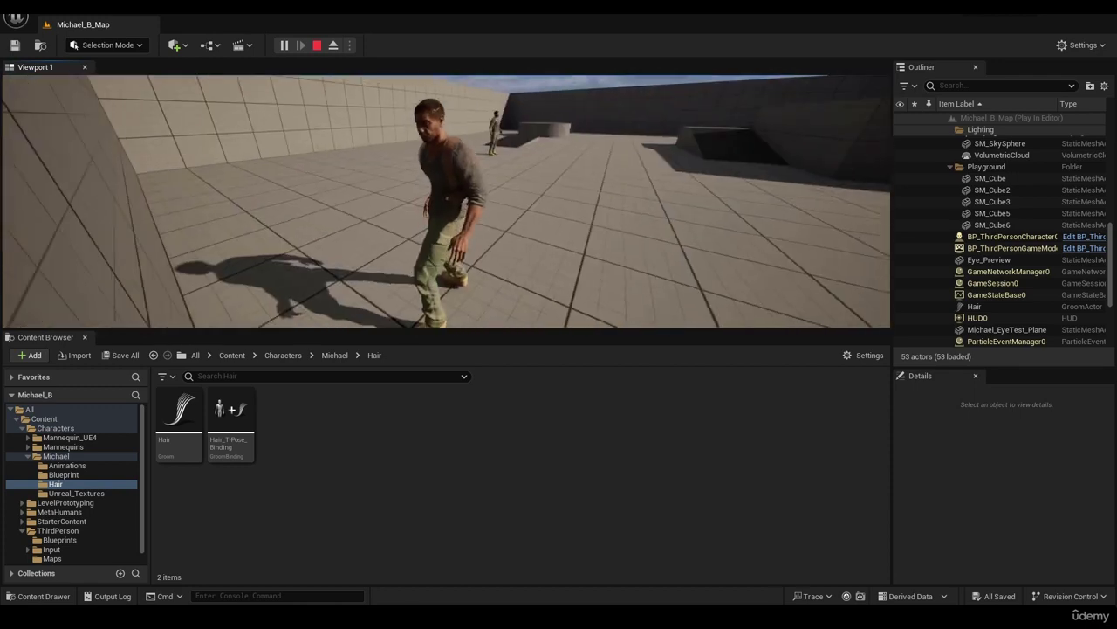
pyautogui.press('Escape')
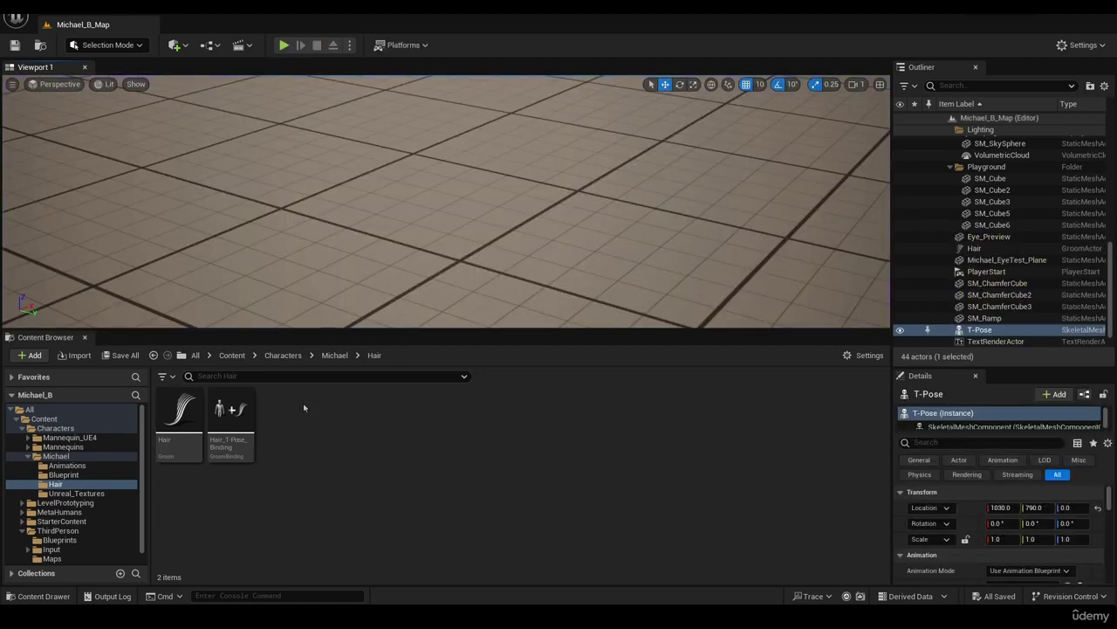
# Step: Reopen the BP_ThirdPersonCharacter blueprint from the ThirdPerson/Blueprints folder
pyautogui.click(61, 530)
pyautogui.click(171, 420)
pyautogui.doubleClick(171, 420)
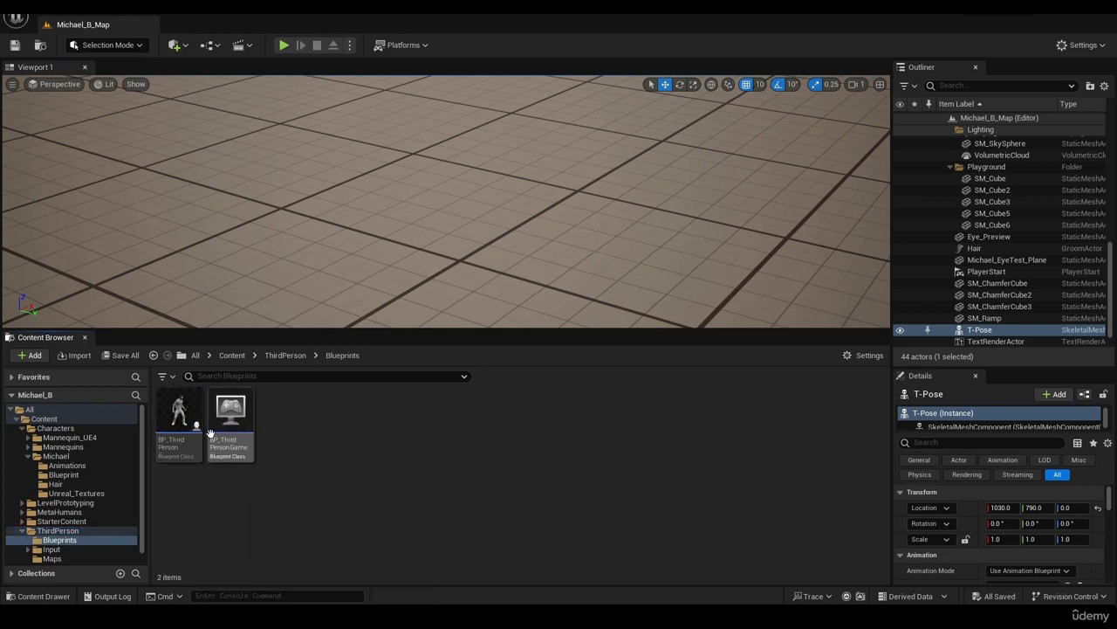
pyautogui.doubleClick(178, 412)
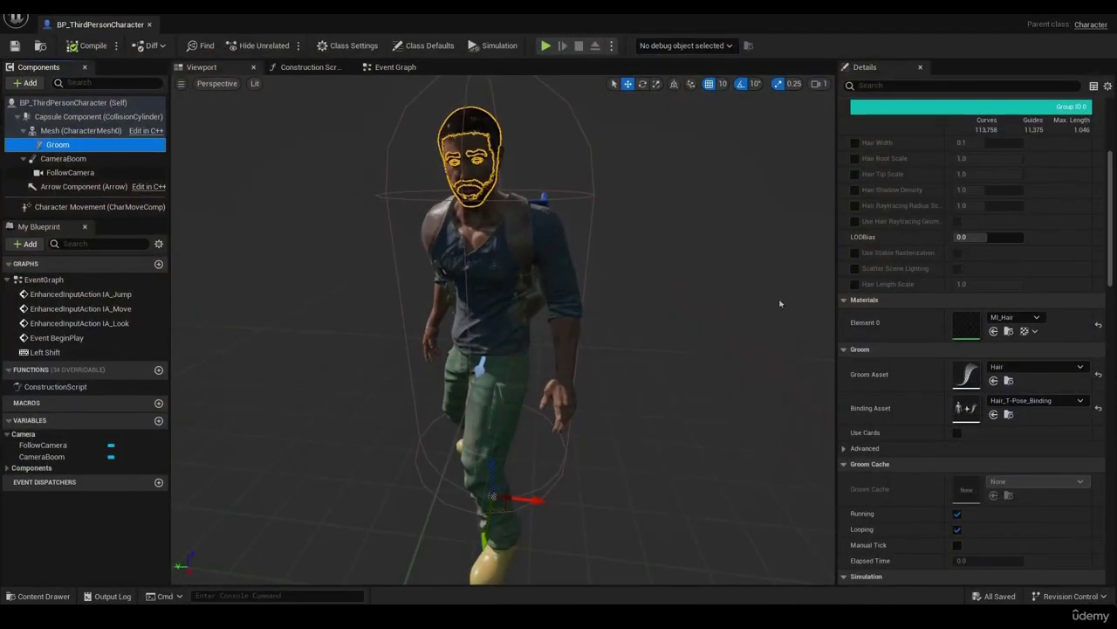
# Step: Select the FollowCamera behind the character and raise it along its vertical axis
pyautogui.scroll(-5, 586, 254)
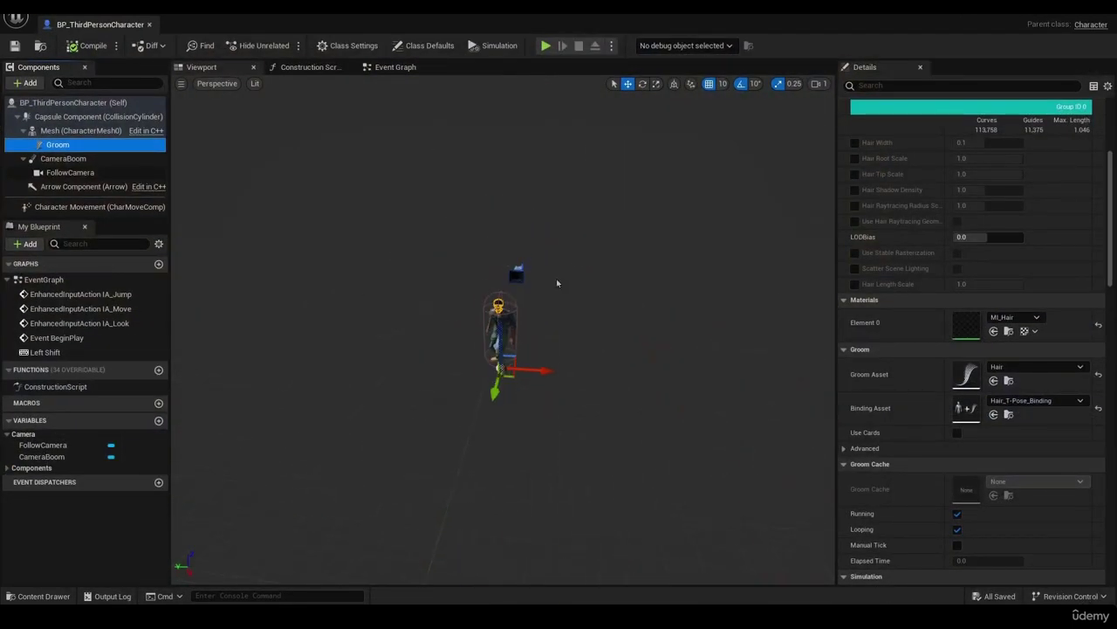
pyautogui.scroll(5, 556, 279)
pyautogui.keyDown('alt'); pyautogui.moveTo(411, 315); pyautogui.dragTo(240, 323); pyautogui.keyUp('alt')
pyautogui.keyDown('alt'); pyautogui.moveTo(294, 273); pyautogui.dragTo(300, 269); pyautogui.keyUp('alt')
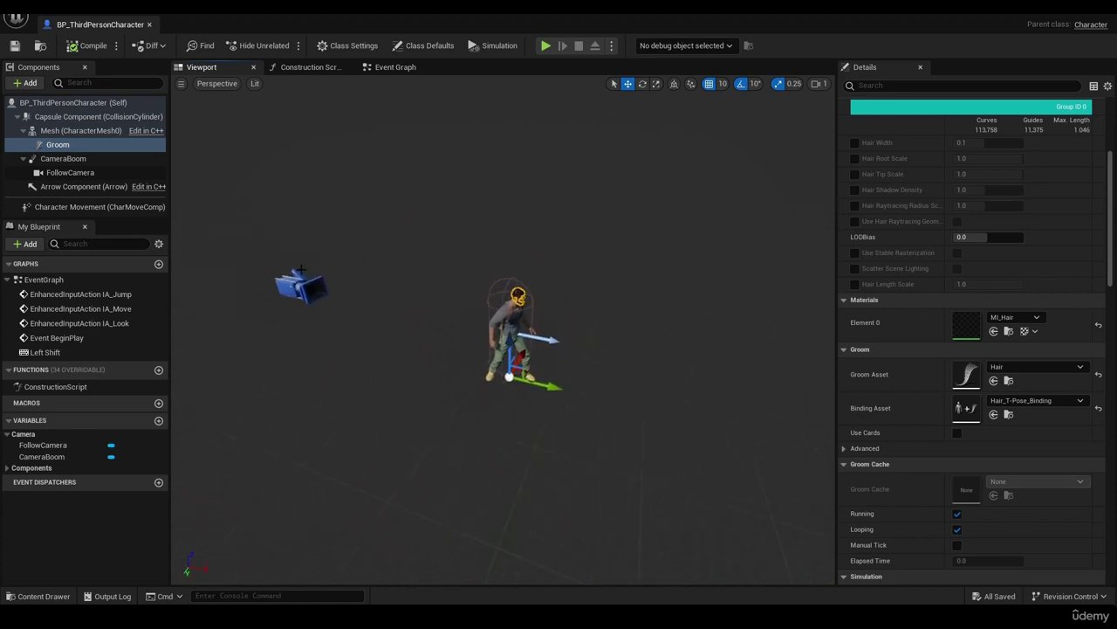
pyautogui.click(297, 285)
pyautogui.keyDown('alt'); pyautogui.moveTo(286, 355); pyautogui.dragTo(680, 361); pyautogui.keyUp('alt')
pyautogui.scroll(-2, 281, 287)
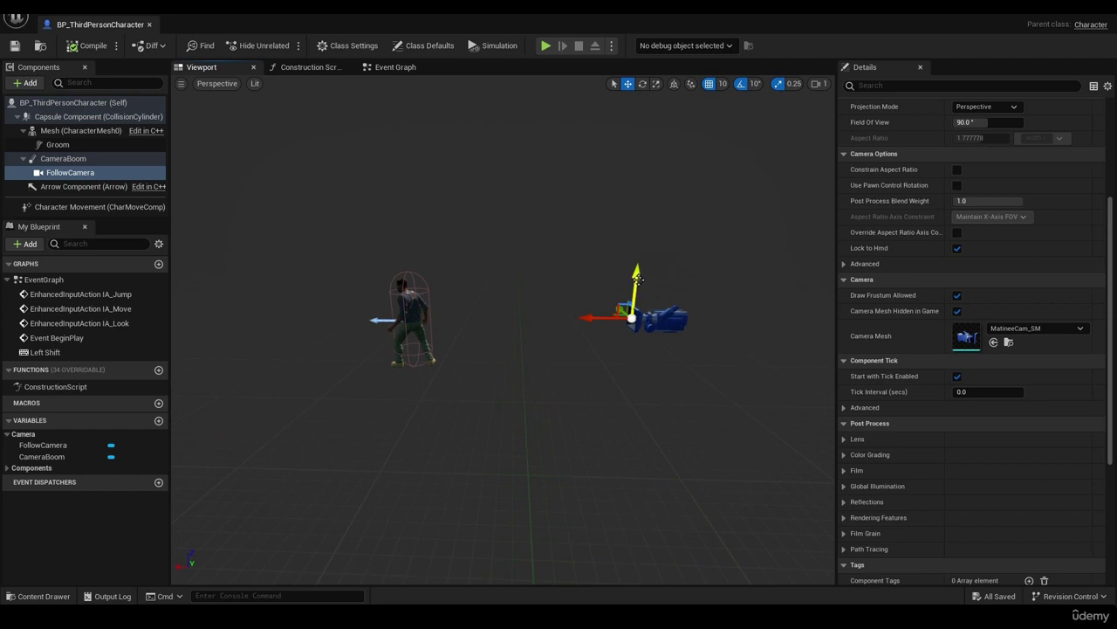
pyautogui.moveTo(639, 278); pyautogui.dragTo(634, 246)
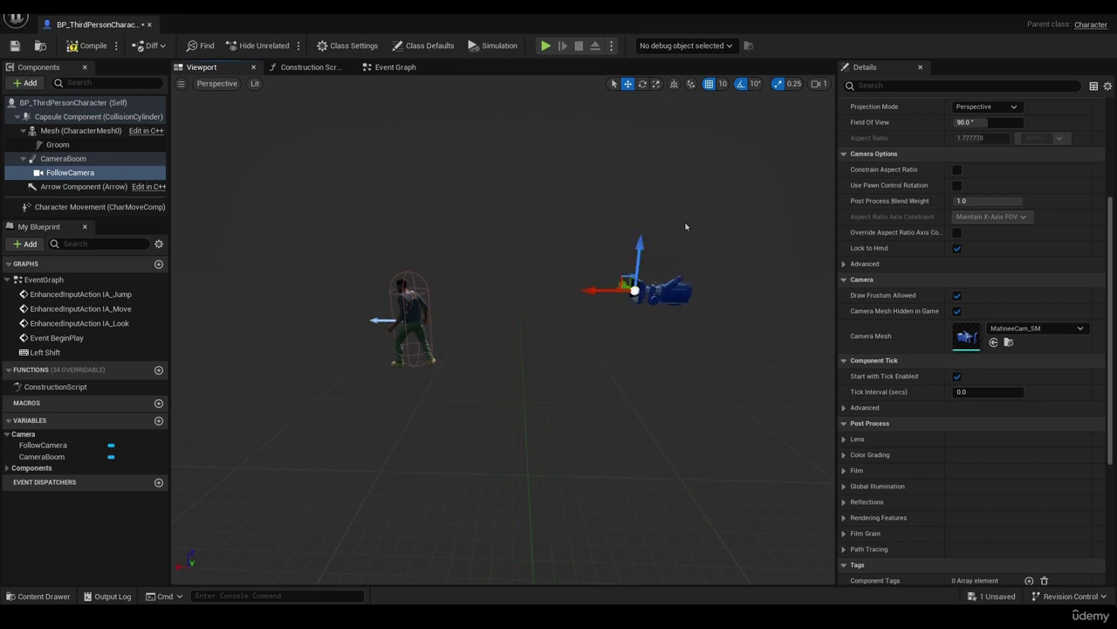
# Step: Tilt the FollowCamera down toward the character and move it closer and higher, checking its framing from several angles
pyautogui.press('e')
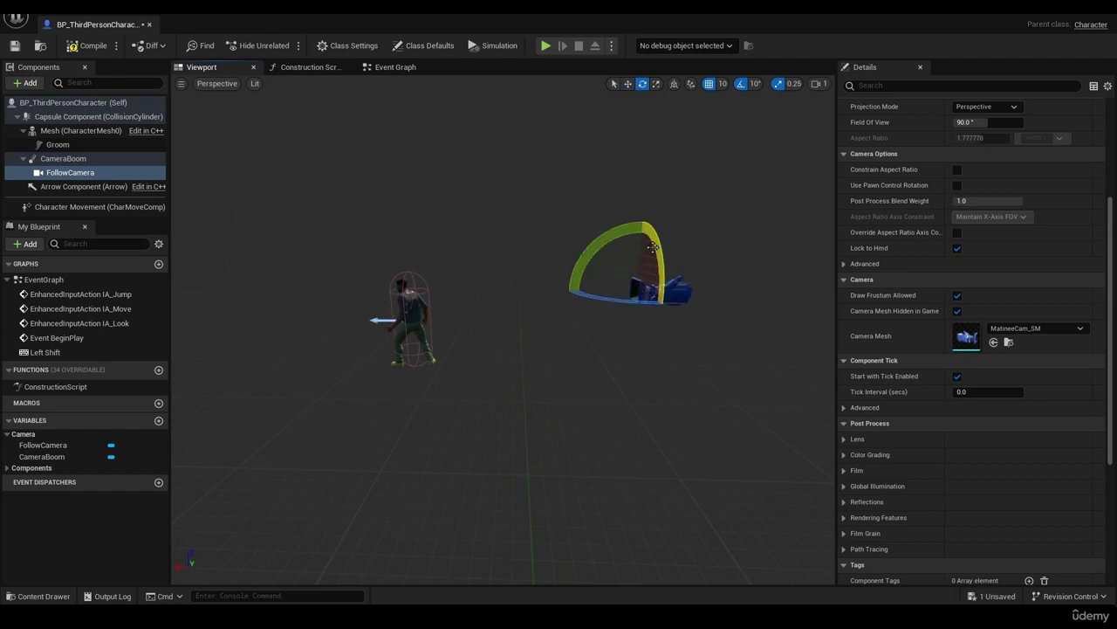
pyautogui.moveTo(603, 245); pyautogui.dragTo(495, 337)
pyautogui.press('w')
pyautogui.moveTo(524, 278); pyautogui.dragTo(516, 210)
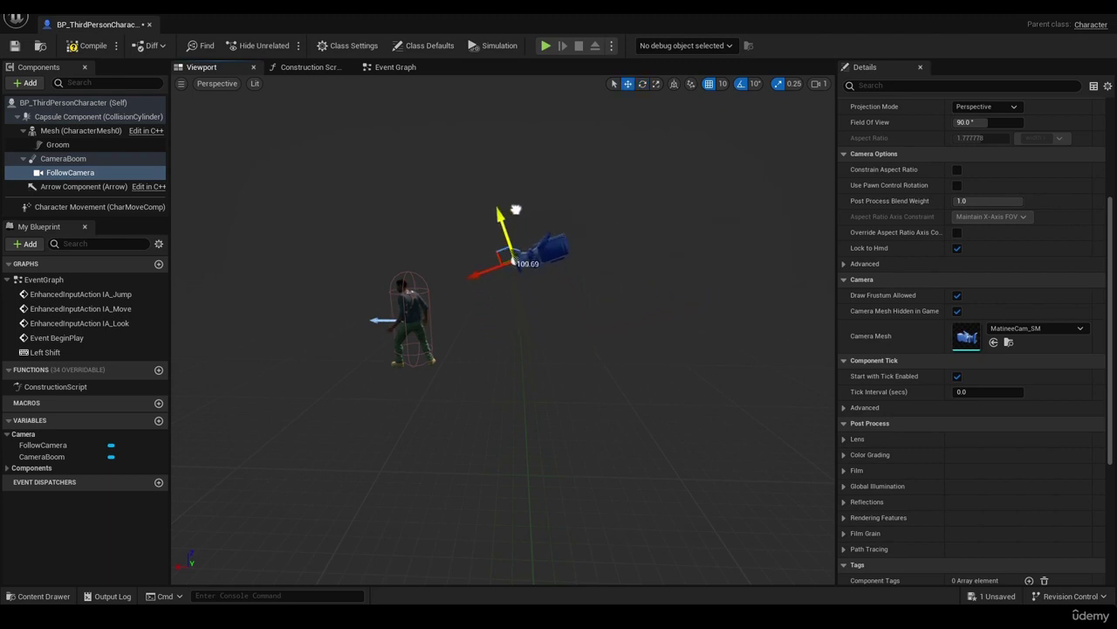
pyautogui.keyDown('alt'); pyautogui.moveTo(477, 275); pyautogui.dragTo(594, 283); pyautogui.keyUp('alt')
pyautogui.keyDown('alt'); pyautogui.moveTo(505, 212); pyautogui.dragTo(674, 275); pyautogui.keyUp('alt')
pyautogui.scroll(2, 675, 275)
pyautogui.moveTo(605, 282)
pyautogui.keyDown('alt'); pyautogui.mouseDown()
pyautogui.moveTo(559, 297)
pyautogui.moveTo(616, 284)
pyautogui.mouseUp(); pyautogui.keyUp('alt')
pyautogui.scroll(3, 559, 297)
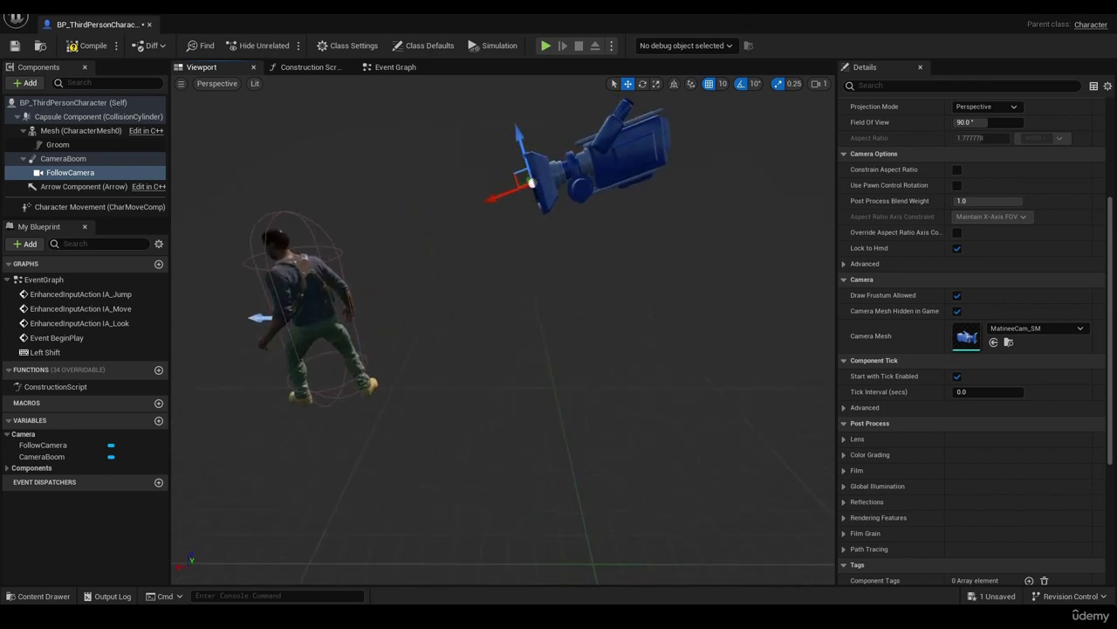
pyautogui.keyDown('alt'); pyautogui.moveTo(637, 235); pyautogui.dragTo(690, 210); pyautogui.keyUp('alt')
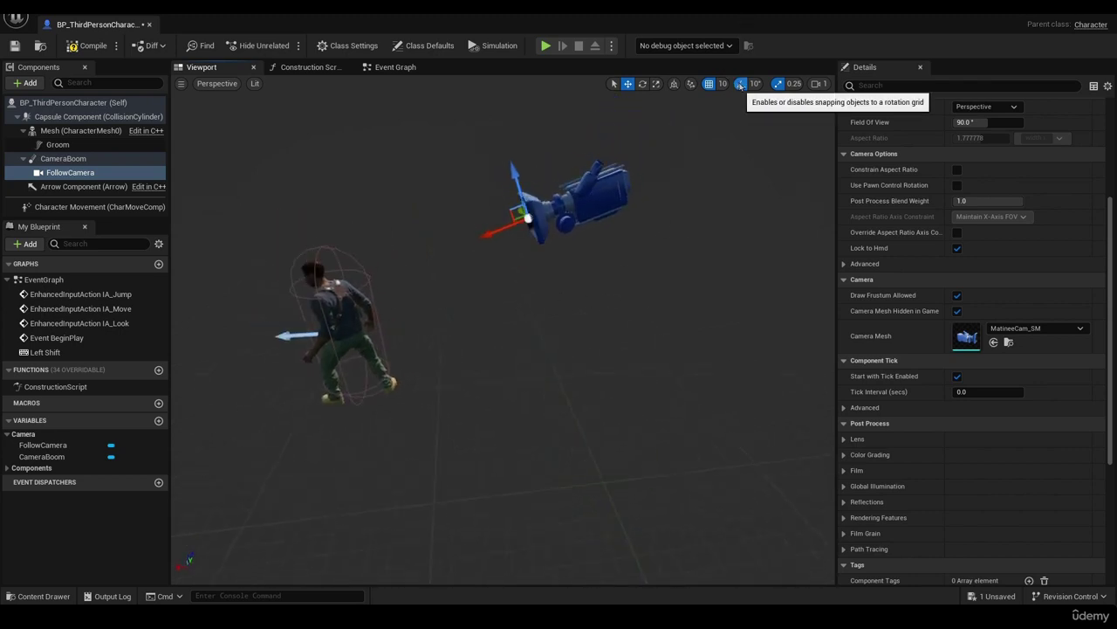
# Step: Turn off rotation snapping, tilt the FollowCamera further down toward the character and reposition it along its vertical axis
pyautogui.click(740, 86)
pyautogui.press('e')
pyautogui.moveTo(487, 172); pyautogui.dragTo(498, 164)
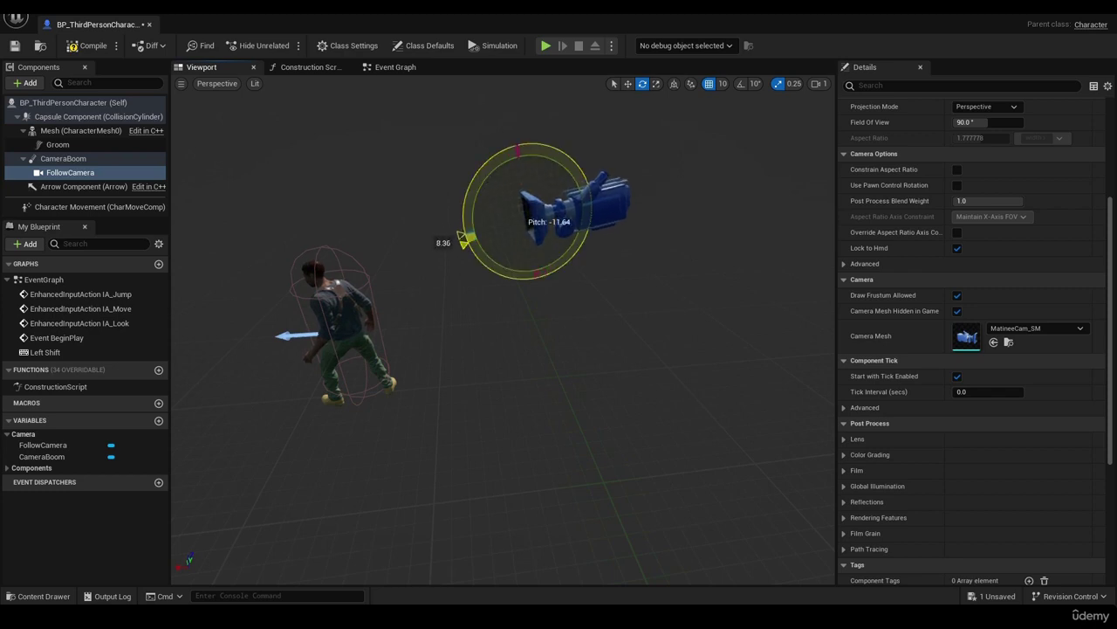
pyautogui.moveTo(463, 238); pyautogui.dragTo(463, 245)
pyautogui.press('w')
pyautogui.moveTo(516, 171); pyautogui.dragTo(465, 229)
pyautogui.press('e')
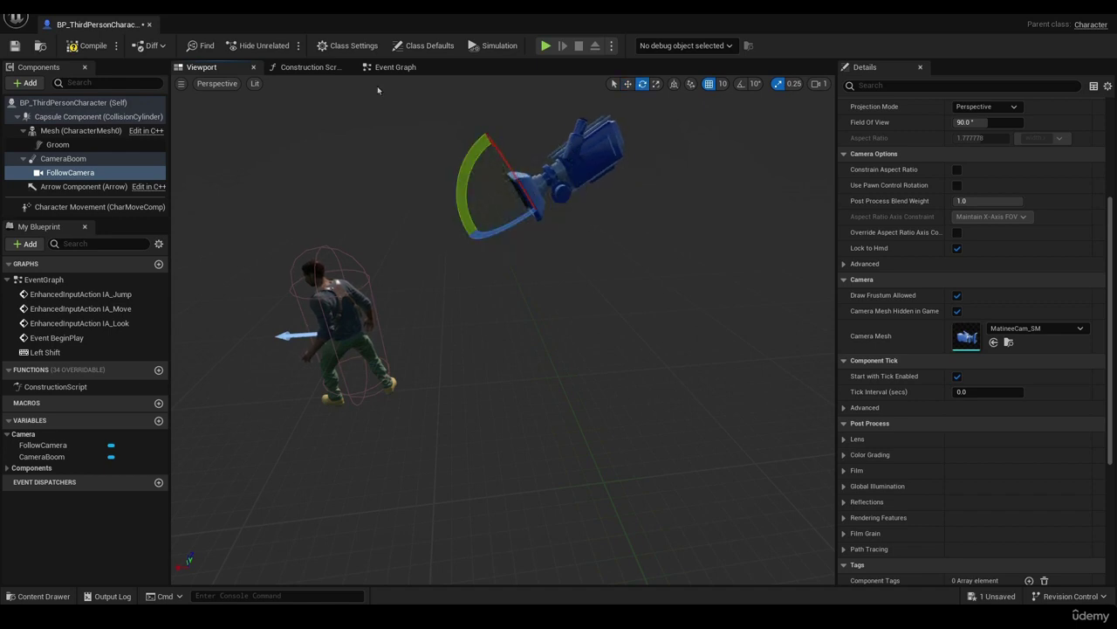
# Step: Compile and save the blueprint, play the level from the editor to check the camera framing, and stop playing
pyautogui.click(68, 47)
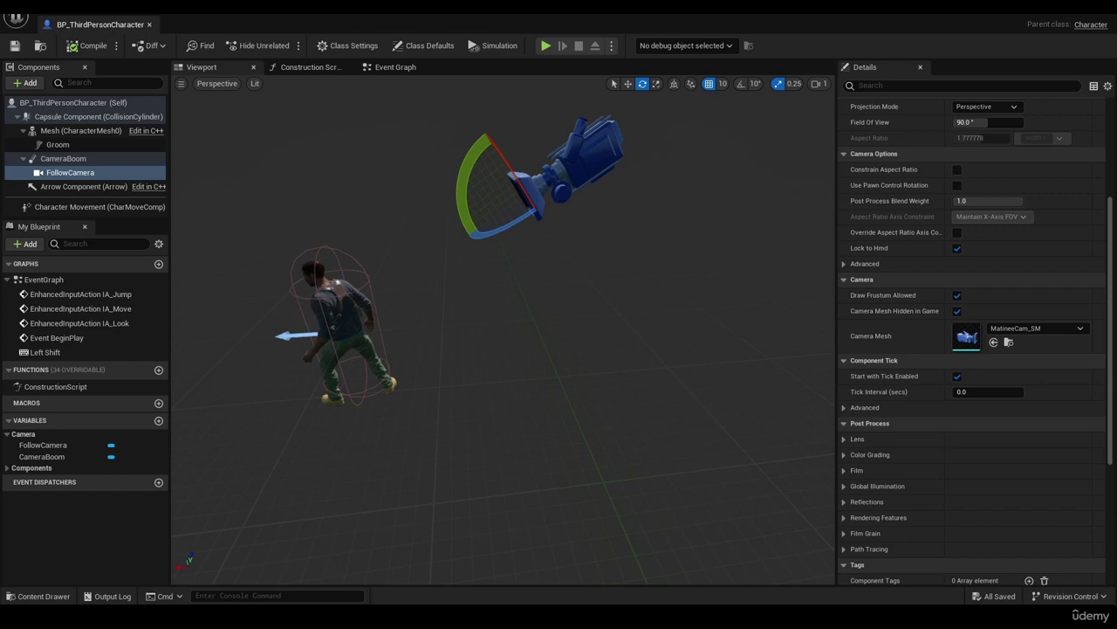
pyautogui.click(1050, 11)
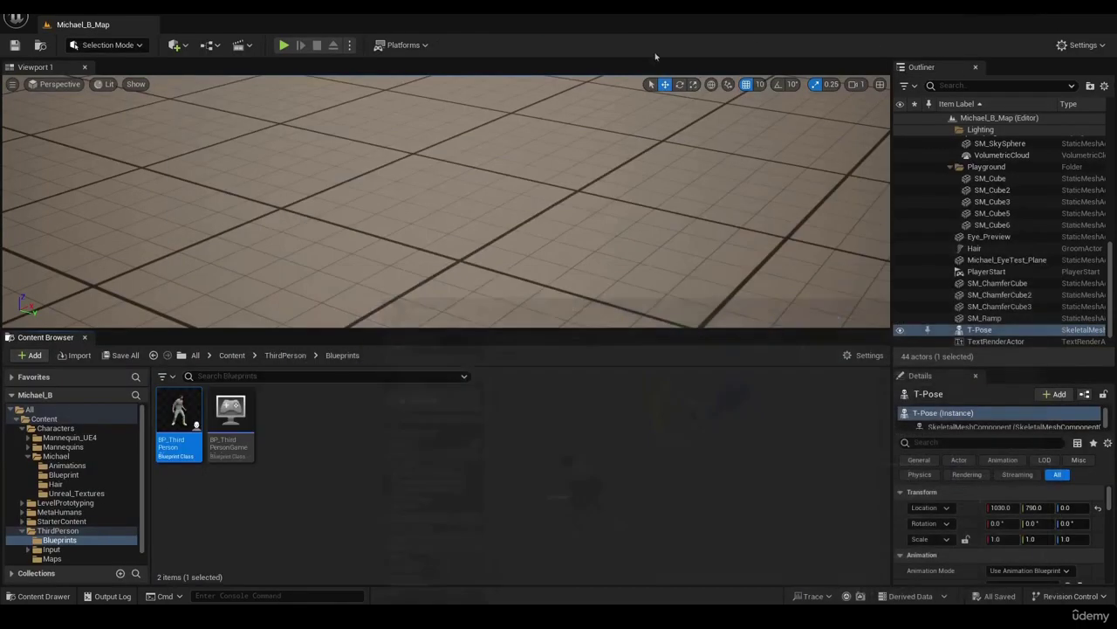
pyautogui.click(284, 45)
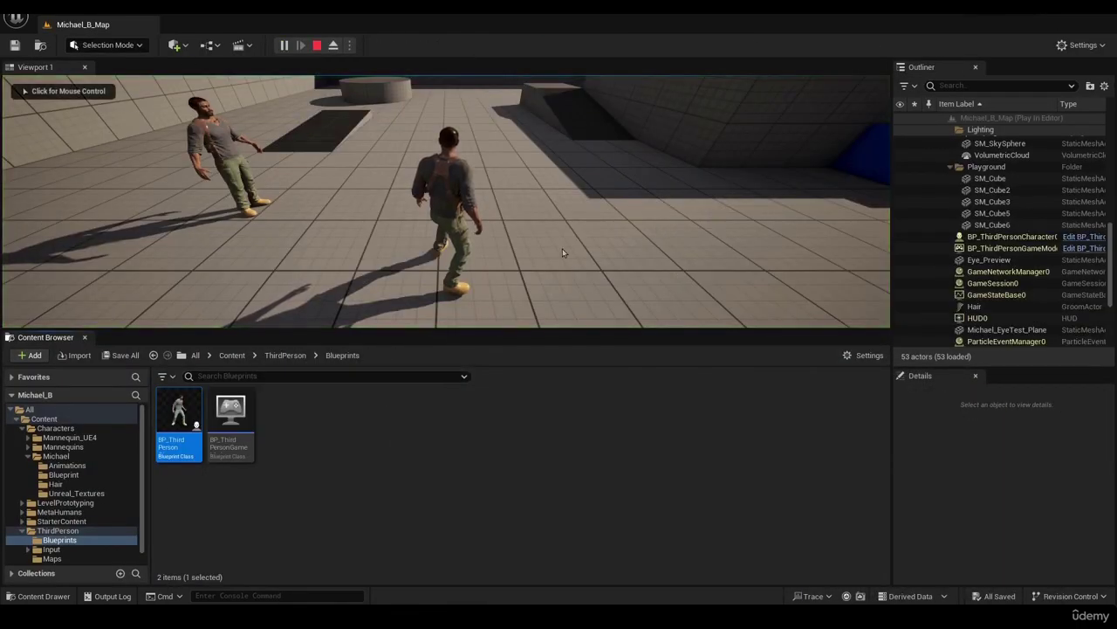
pyautogui.click(317, 45)
pyautogui.moveTo(783, 616)
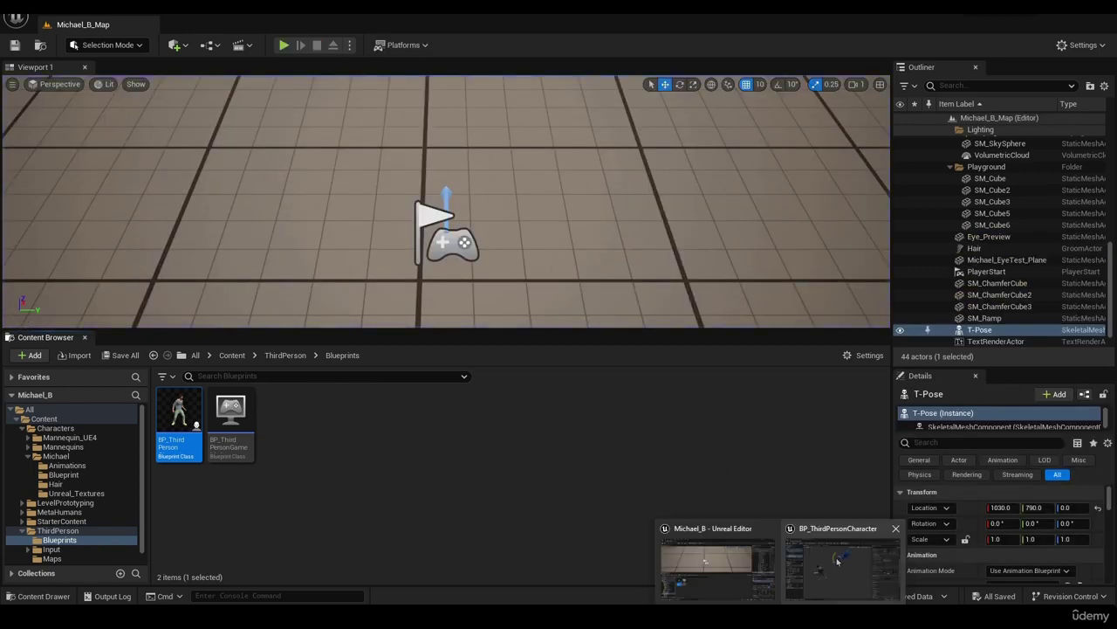
# Step: Return to the BP_ThirdPersonCharacter blueprint, turn off grid snapping and lower the FollowCamera slightly along its vertical axis
pyautogui.click(836, 560)
pyautogui.click(584, 142)
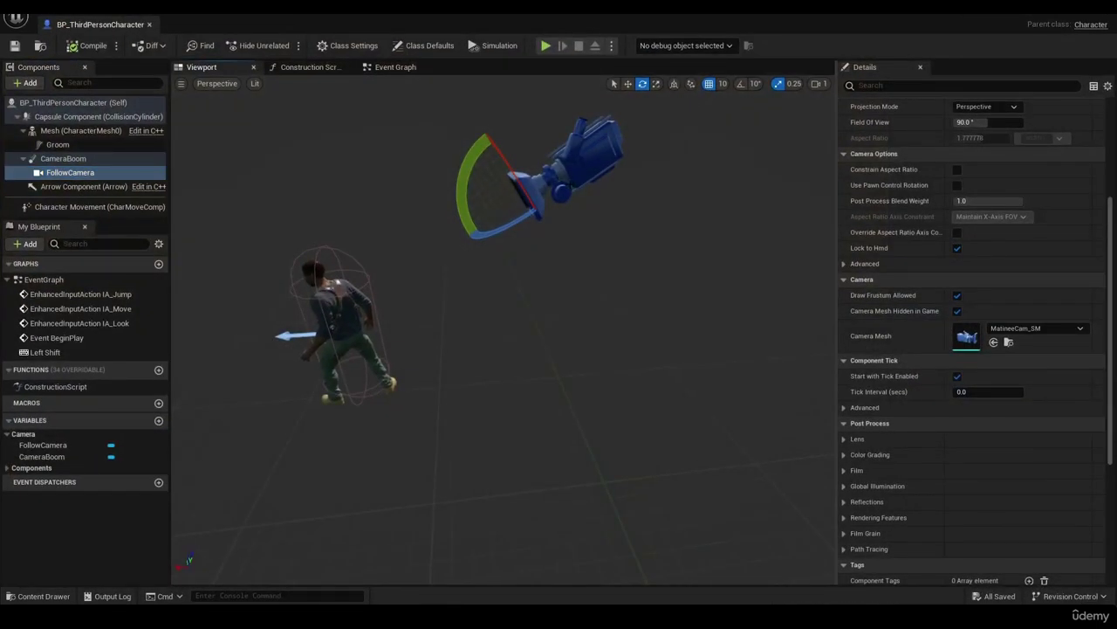
pyautogui.press('w')
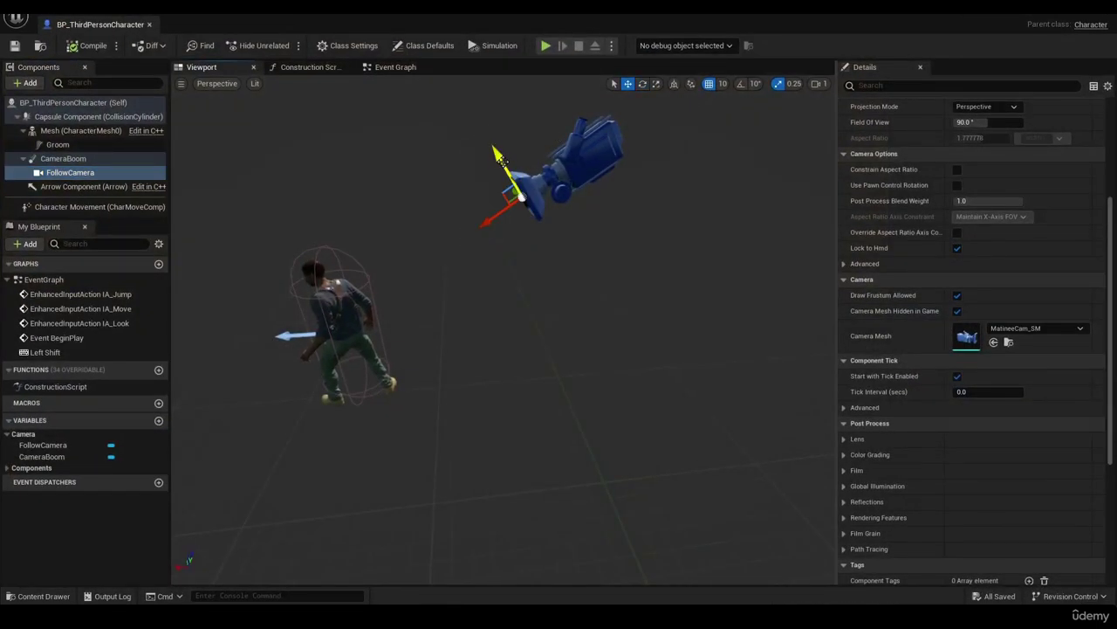
pyautogui.moveTo(499, 158); pyautogui.dragTo(510, 206)
pyautogui.hotkey('ctrl', 'z')
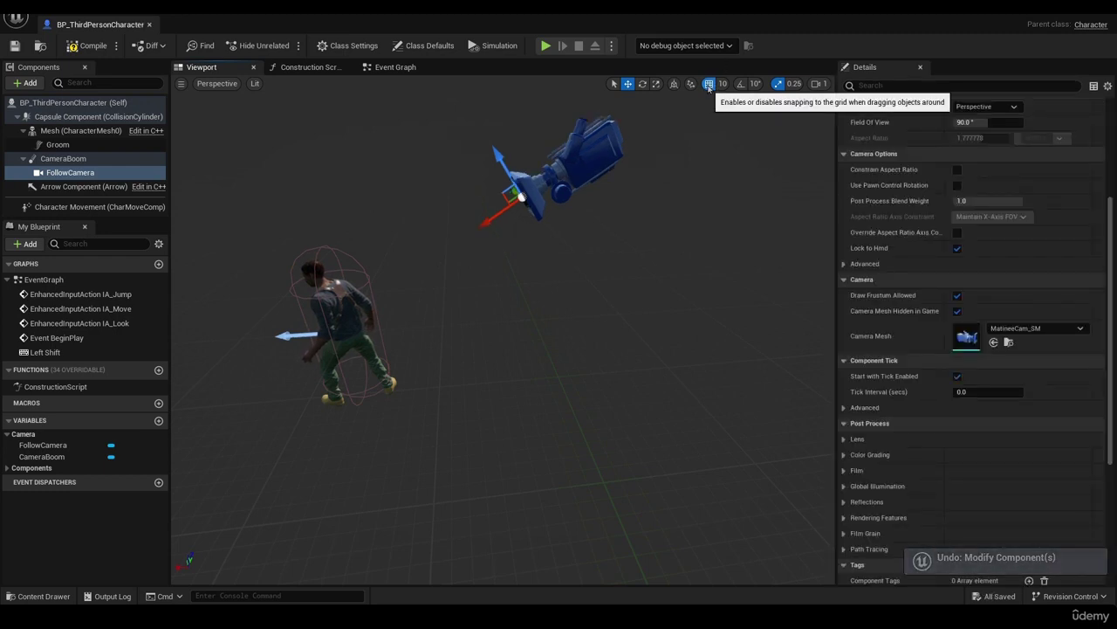
pyautogui.moveTo(499, 166); pyautogui.dragTo(522, 207)
# Step: Reduce the FollowCamera's downward tilt, lower it further and readjust its pitch, checking its aim at the character from several angles
pyautogui.press('e')
pyautogui.moveTo(678, 259)
pyautogui.mouseDown(button='right')
pyautogui.moveTo(668, 245)
pyautogui.moveTo(672, 253)
pyautogui.mouseUp(button='right')
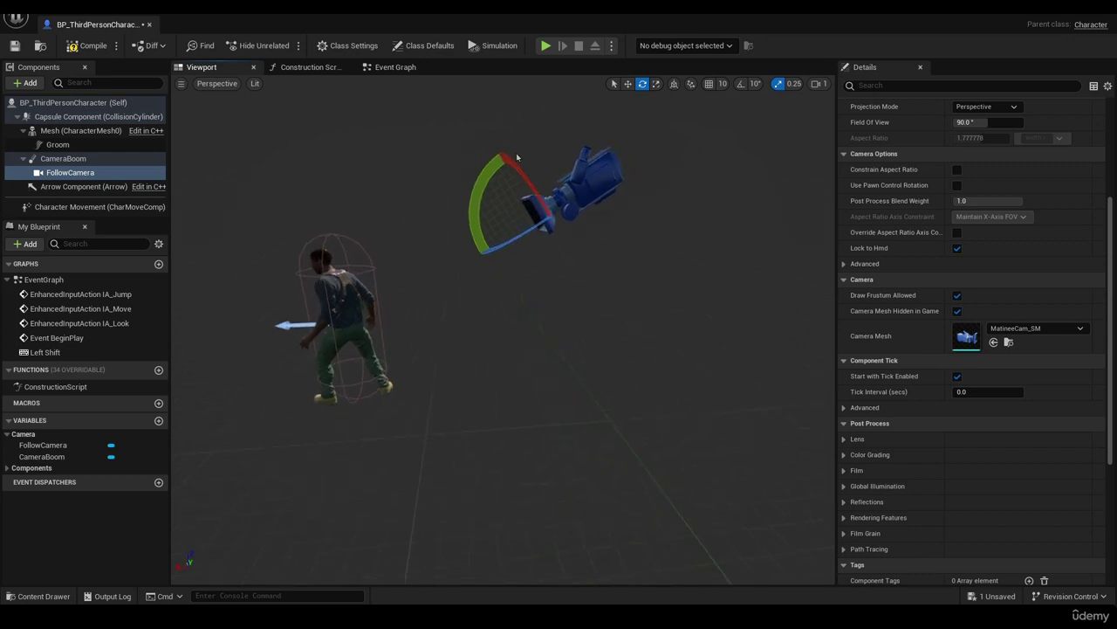
pyautogui.moveTo(482, 188); pyautogui.dragTo(456, 258)
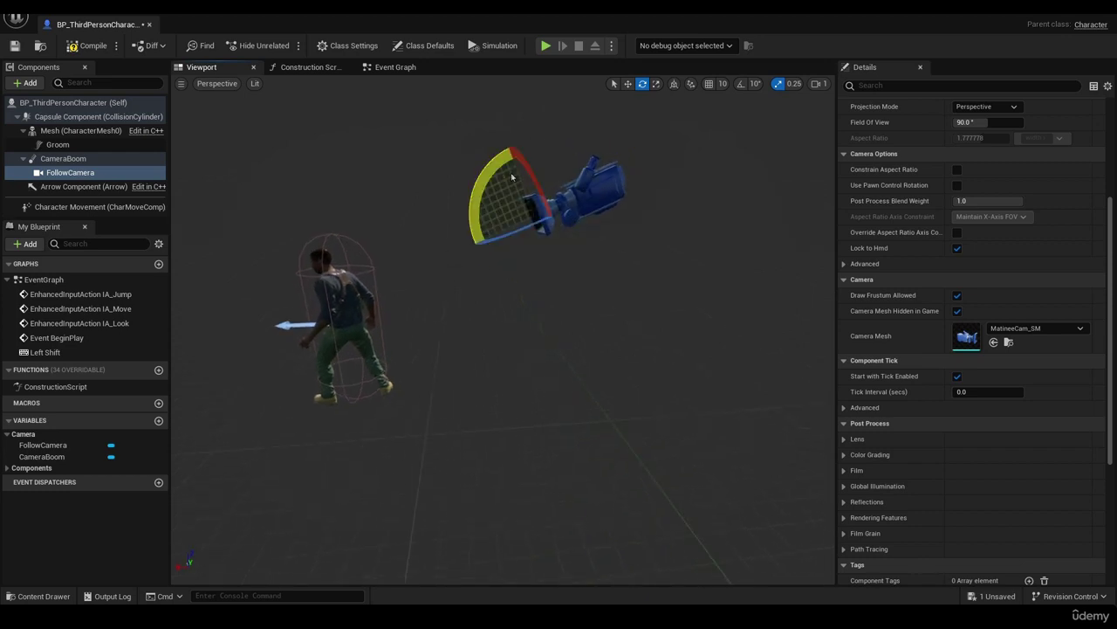
pyautogui.press('w')
pyautogui.moveTo(521, 192); pyautogui.dragTo(514, 262)
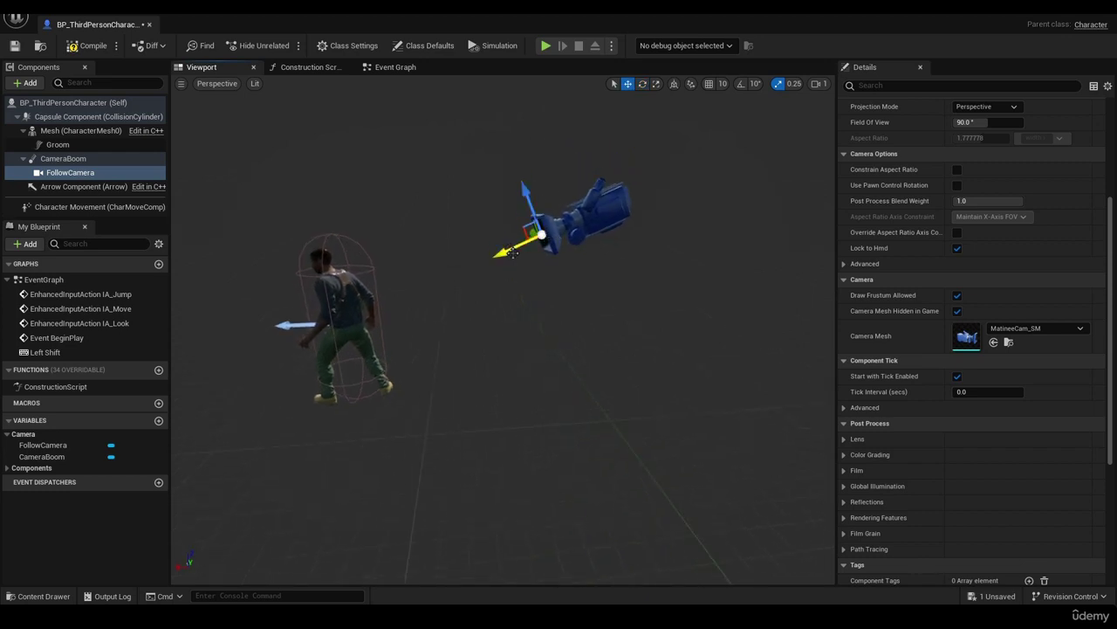
pyautogui.press('e')
pyautogui.moveTo(476, 226); pyautogui.dragTo(467, 269)
pyautogui.keyDown('alt'); pyautogui.moveTo(548, 303); pyautogui.dragTo(668, 306); pyautogui.keyUp('alt')
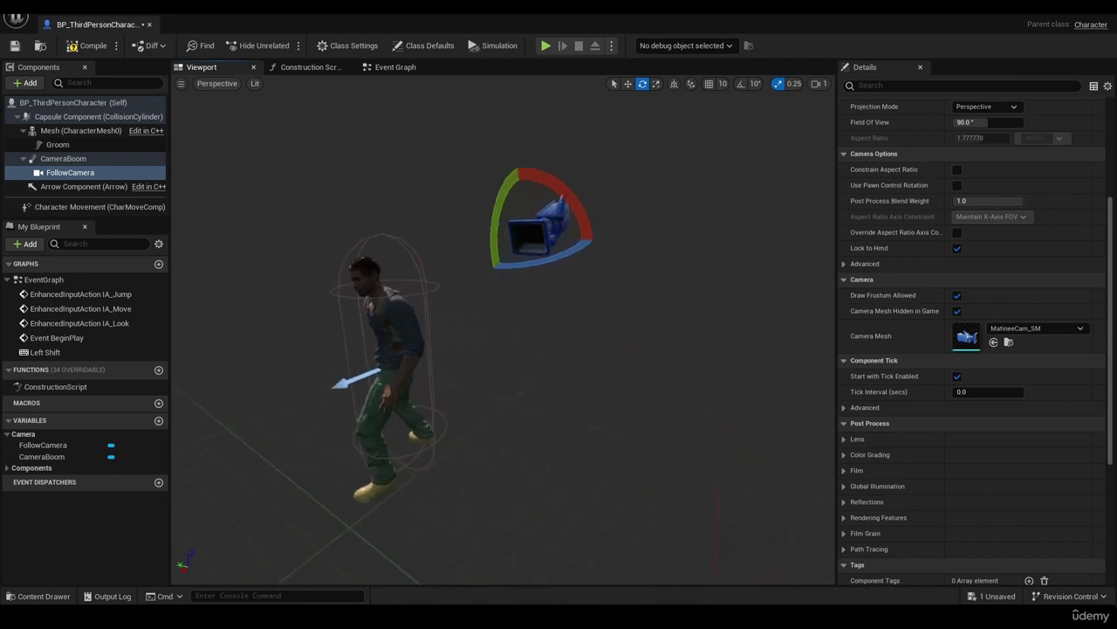
pyautogui.keyDown('alt'); pyautogui.moveTo(428, 349); pyautogui.dragTo(278, 354); pyautogui.keyUp('alt')
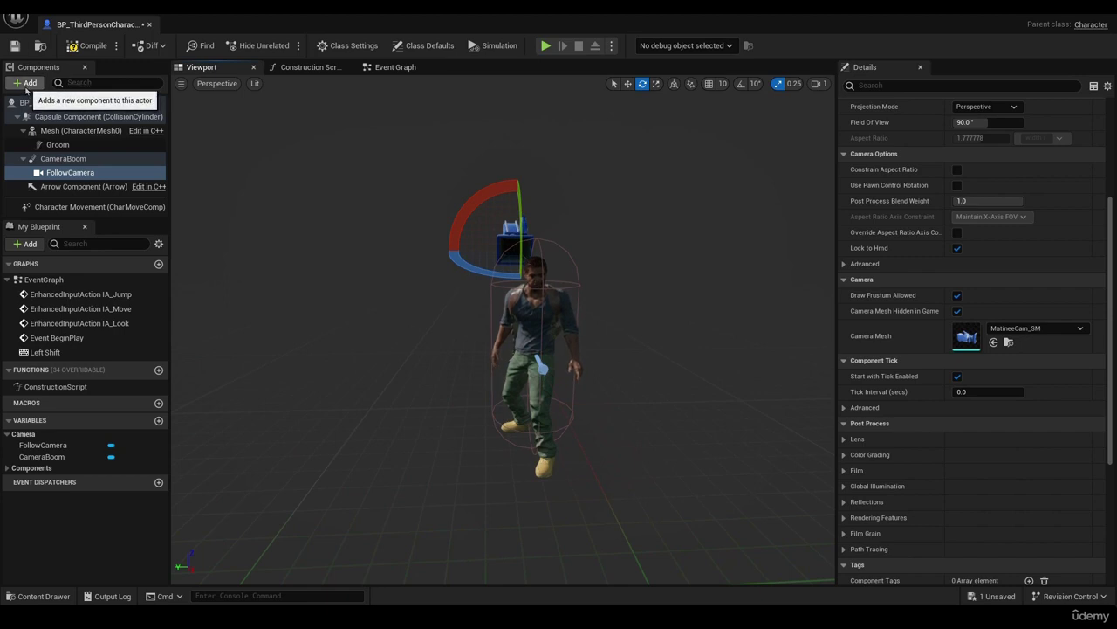
# Step: Add a Point Light component under the FollowCamera and move it to the front of the character
pyautogui.click(26, 83)
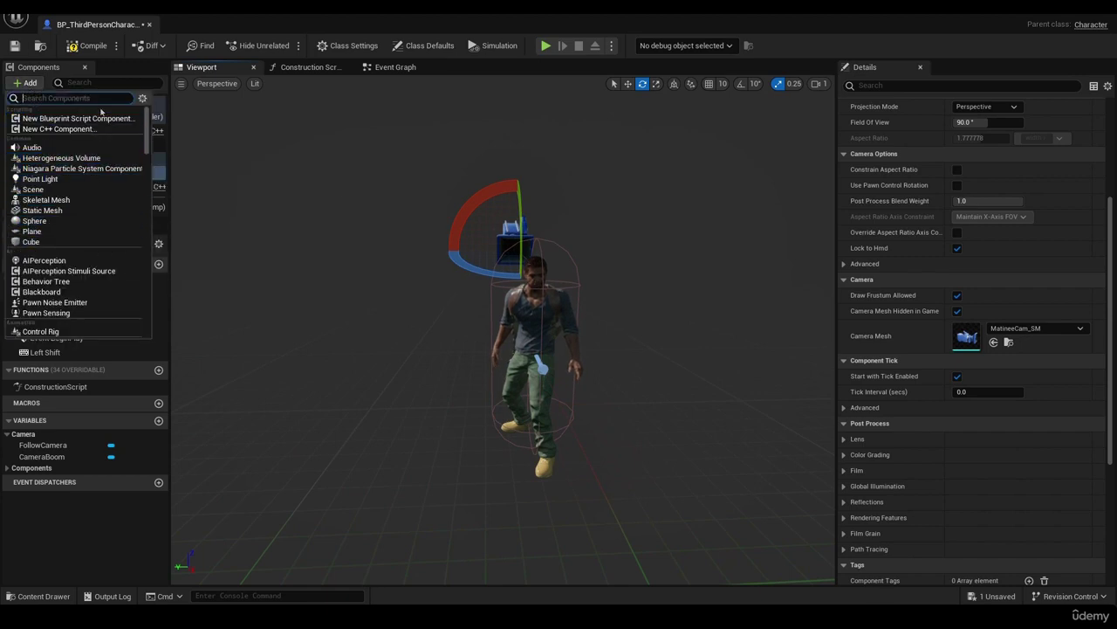
pyautogui.click(64, 179)
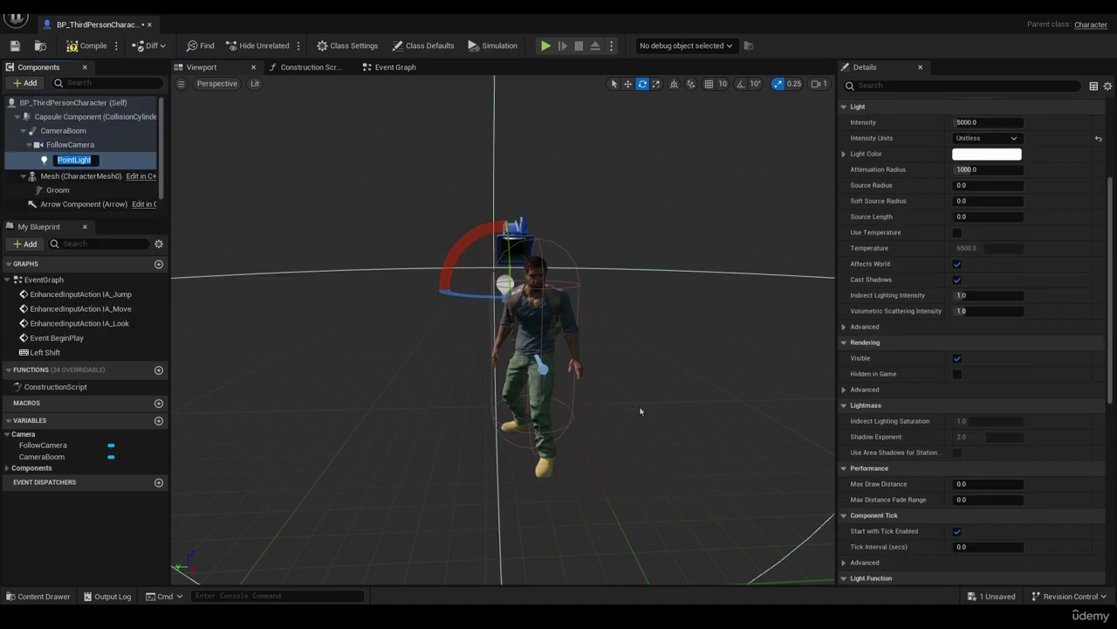
pyautogui.moveTo(641, 412); pyautogui.dragTo(523, 408)
pyautogui.press('w')
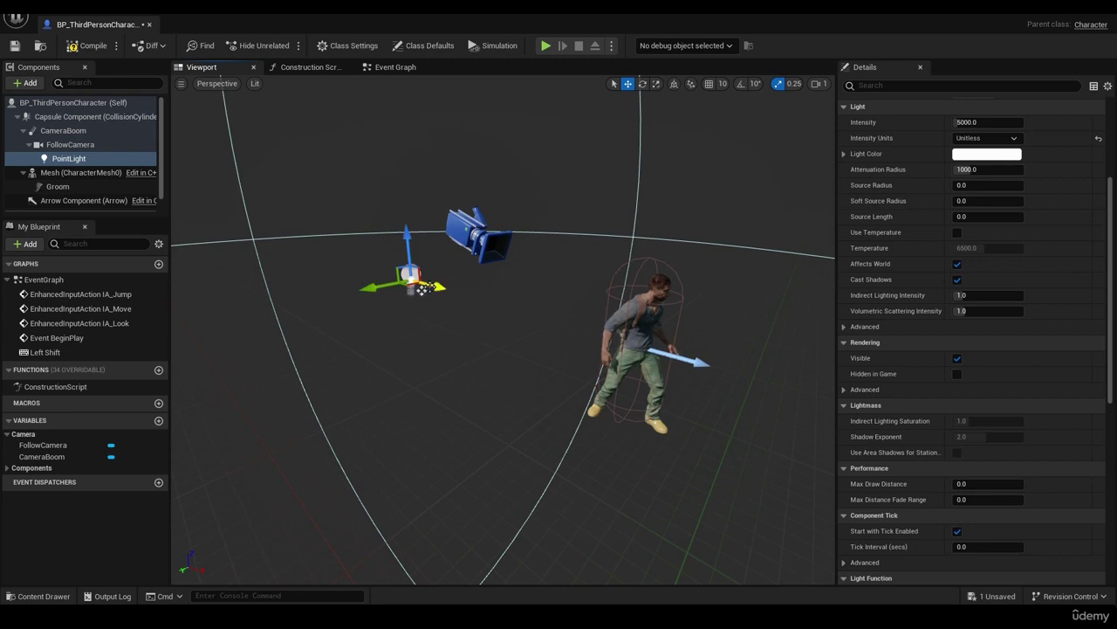
pyautogui.moveTo(428, 286); pyautogui.dragTo(789, 358)
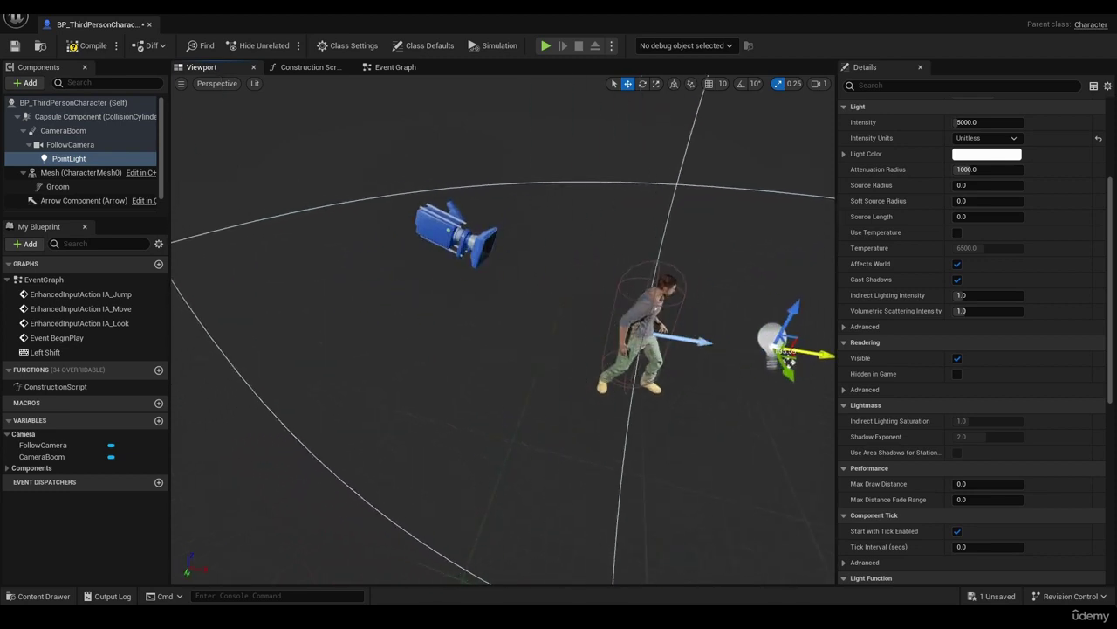
# Step: Raise the PointLight to about the character's head height and move it a little farther in front of him
pyautogui.moveTo(796, 463); pyautogui.dragTo(684, 380)
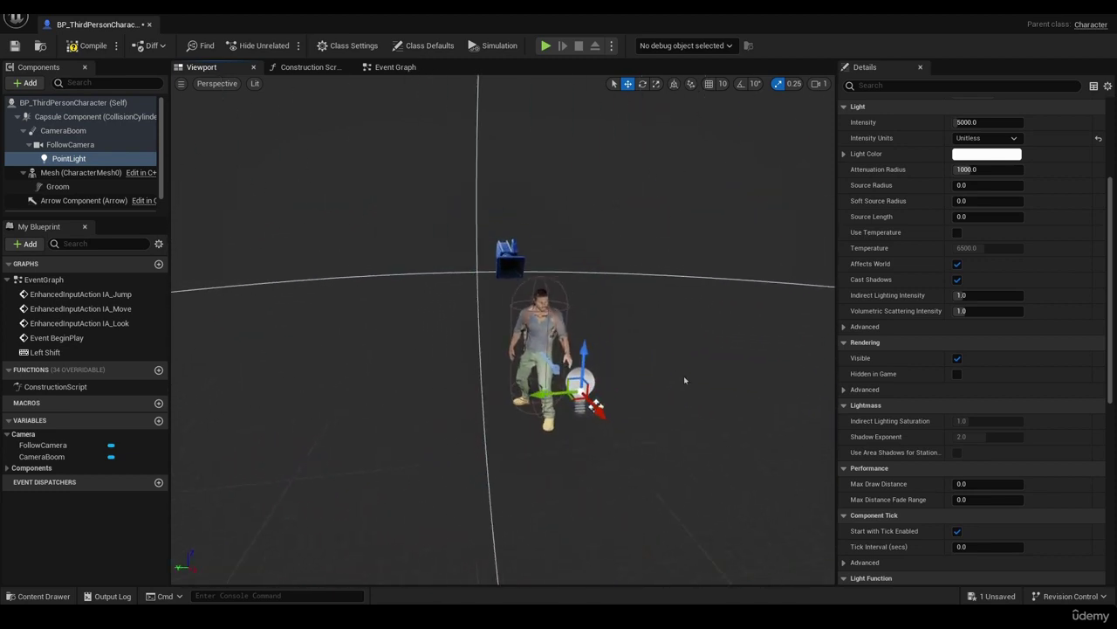
pyautogui.moveTo(590, 352); pyautogui.dragTo(588, 285)
pyautogui.keyDown('alt'); pyautogui.moveTo(705, 431); pyautogui.dragTo(789, 275); pyautogui.keyUp('alt')
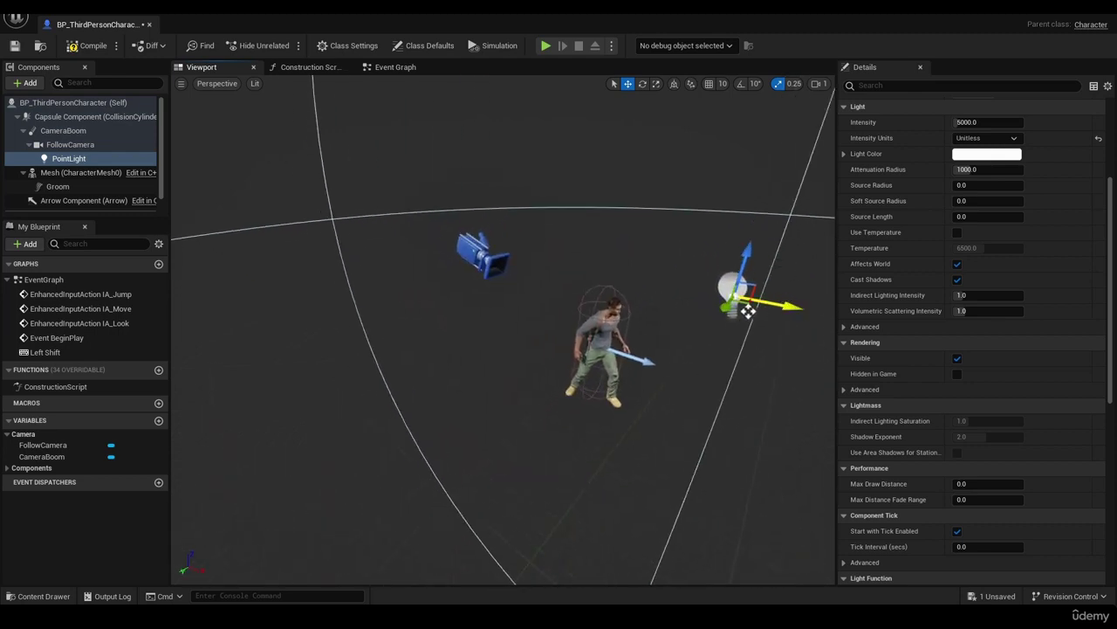
pyautogui.moveTo(748, 311); pyautogui.dragTo(772, 316)
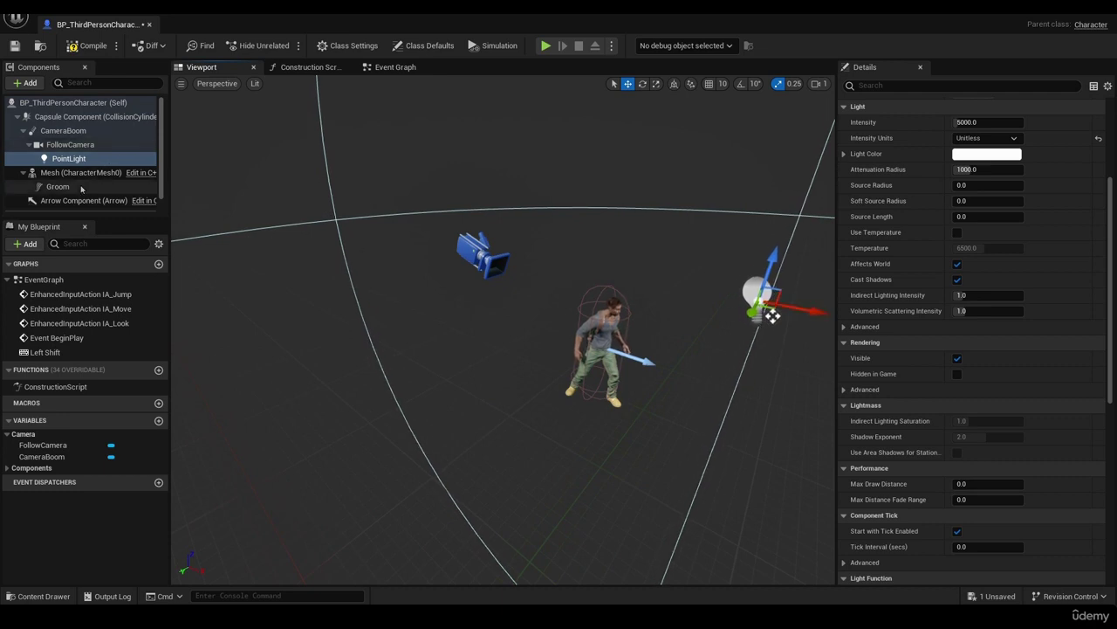
# Step: Parent the PointLight to Mesh (CharacterMesh0) and shift it higher and to one side in front of the character
pyautogui.scroll(-1, 44, 157)
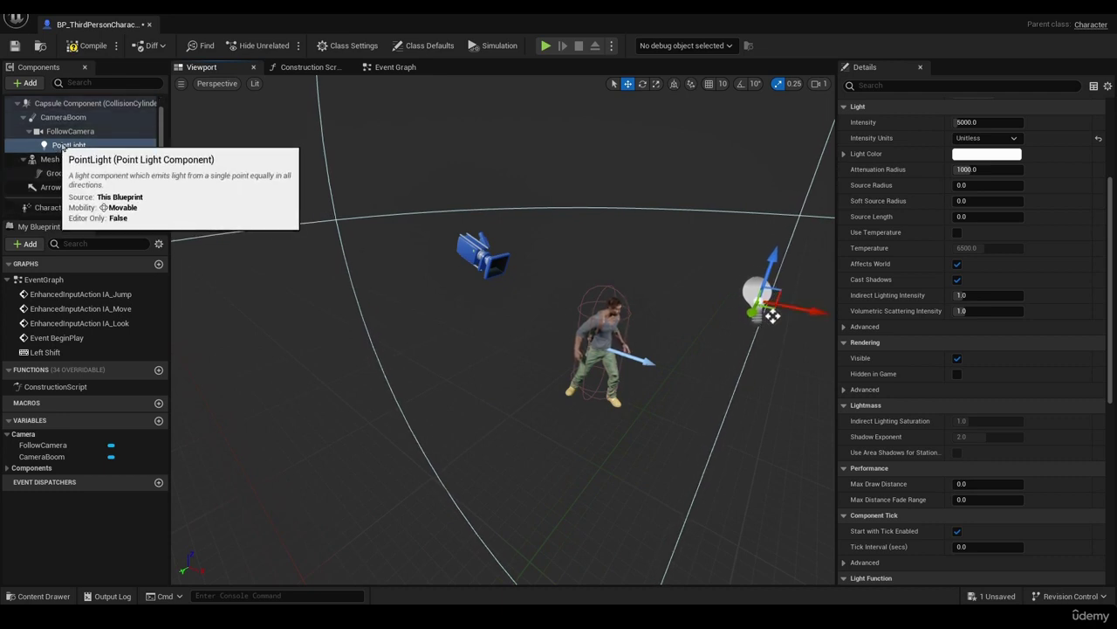
pyautogui.moveTo(73, 148); pyautogui.dragTo(50, 163)
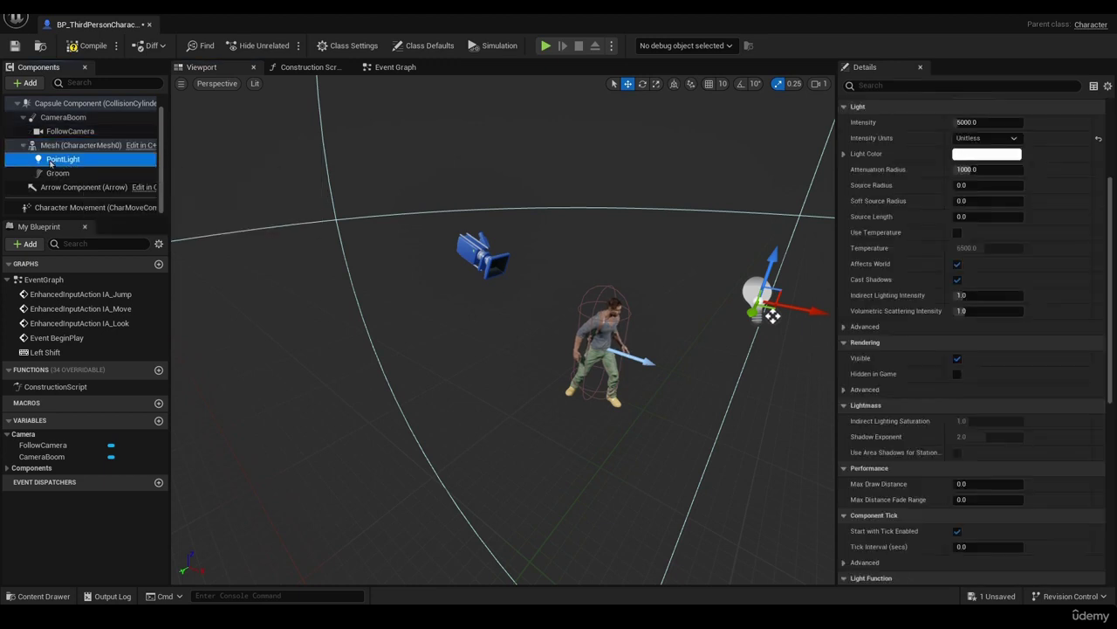
pyautogui.keyDown('alt'); pyautogui.moveTo(724, 153); pyautogui.dragTo(656, 120); pyautogui.keyUp('alt')
pyautogui.keyDown('alt'); pyautogui.moveTo(686, 253); pyautogui.dragTo(708, 257); pyautogui.keyUp('alt')
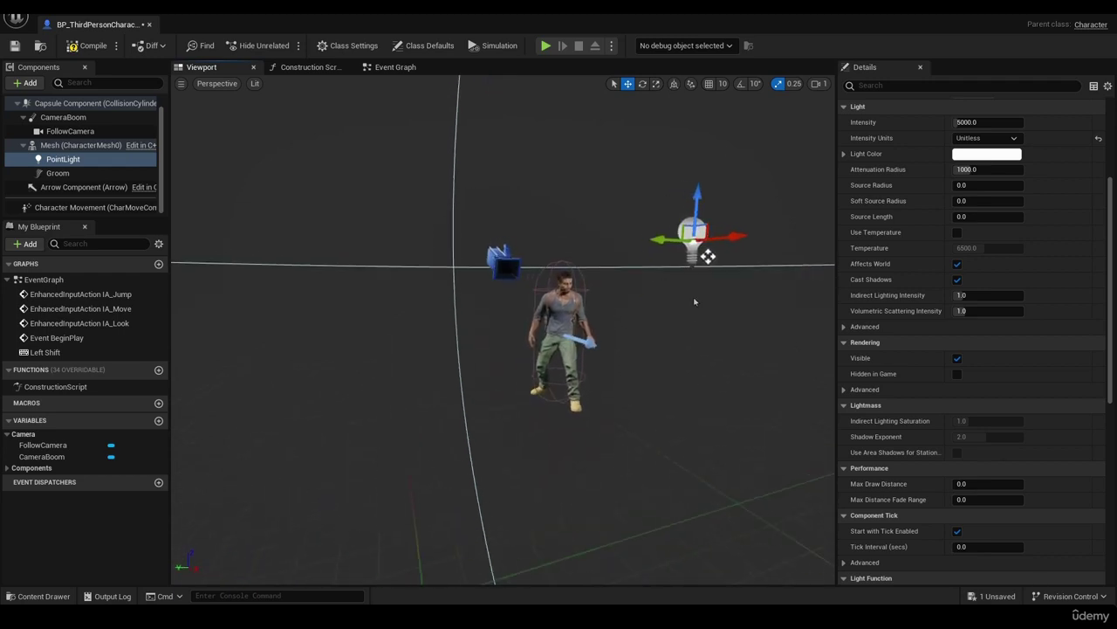
pyautogui.keyDown('alt'); pyautogui.moveTo(651, 318); pyautogui.dragTo(620, 315); pyautogui.keyUp('alt')
pyautogui.keyDown('alt'); pyautogui.moveTo(633, 206); pyautogui.dragTo(676, 219); pyautogui.keyUp('alt')
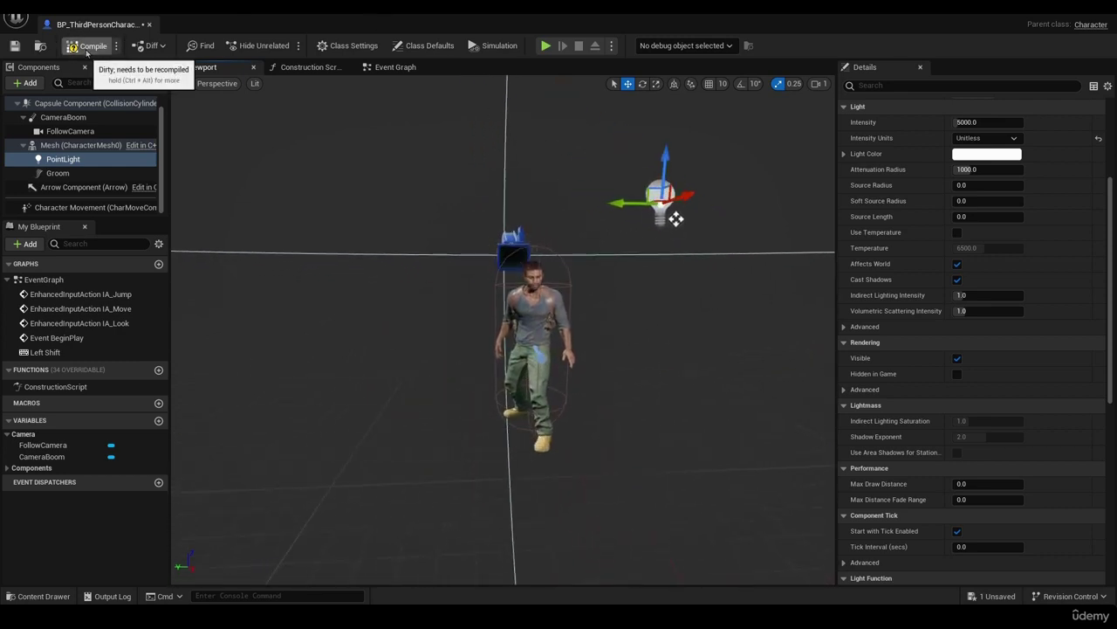
# Step: Compile and save the blueprint, play the level walking the character toward the camera to check the light, and stop playing
pyautogui.click(14, 46)
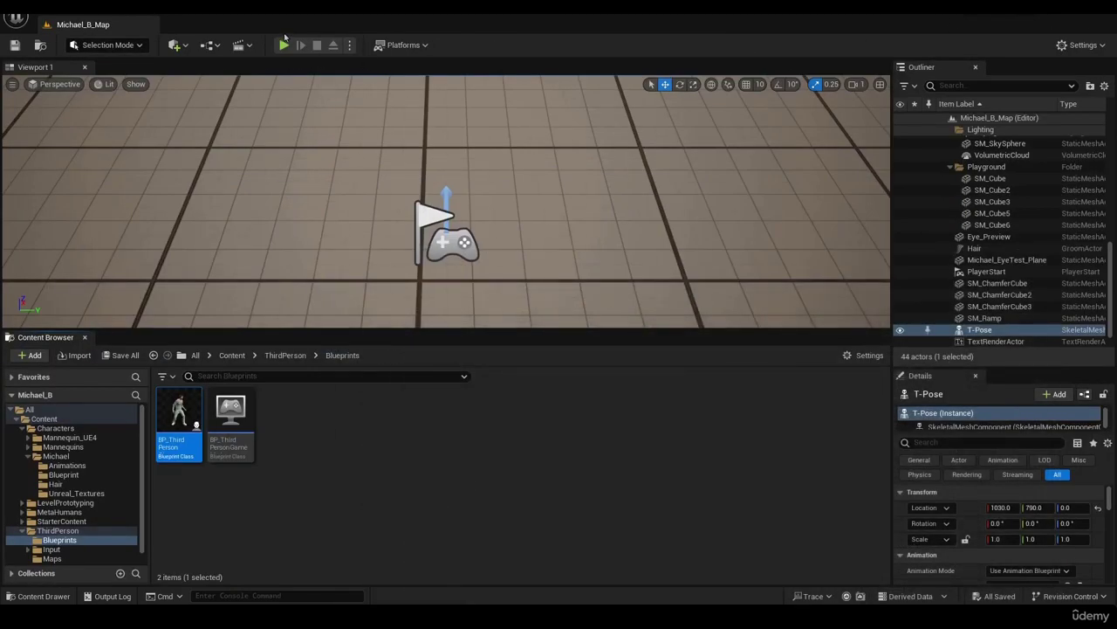
pyautogui.hotkey('alt', 'p')
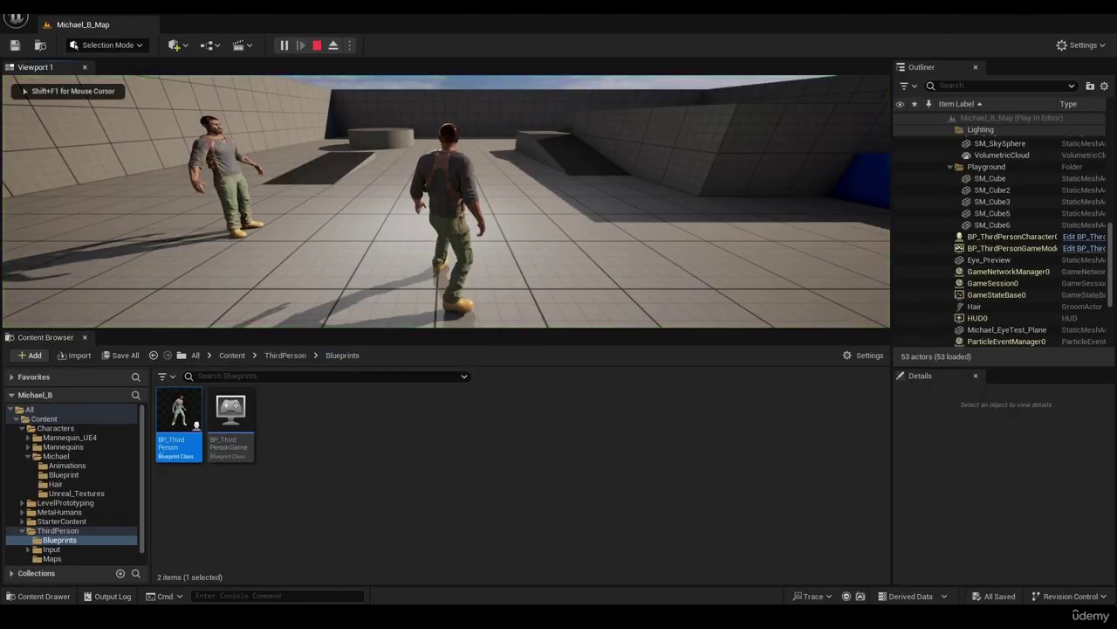
pyautogui.press('s')
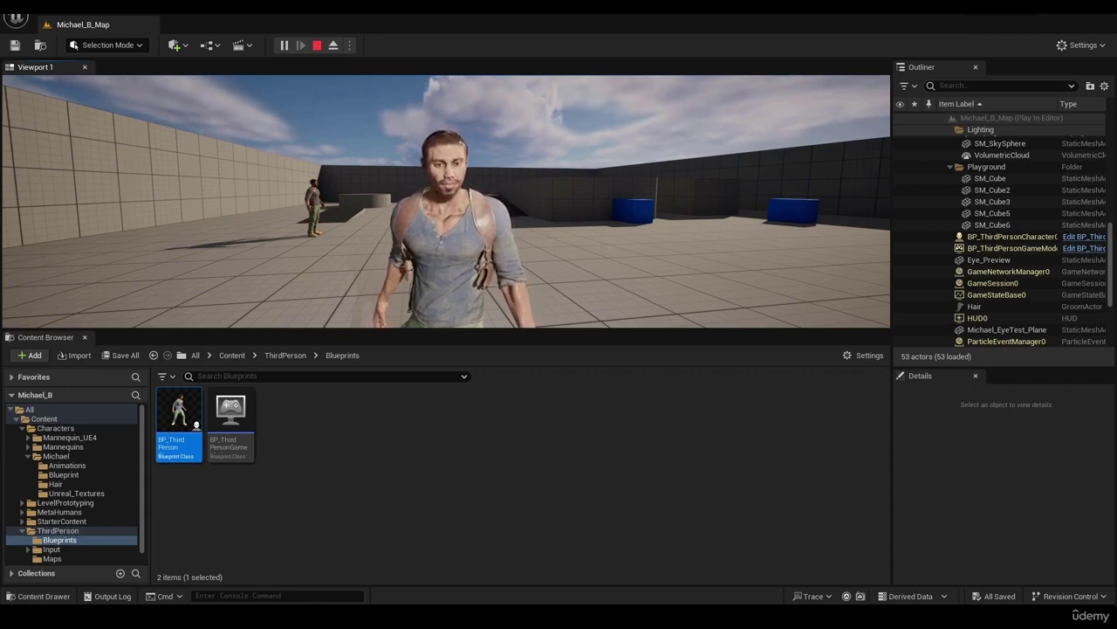
pyautogui.press('d')
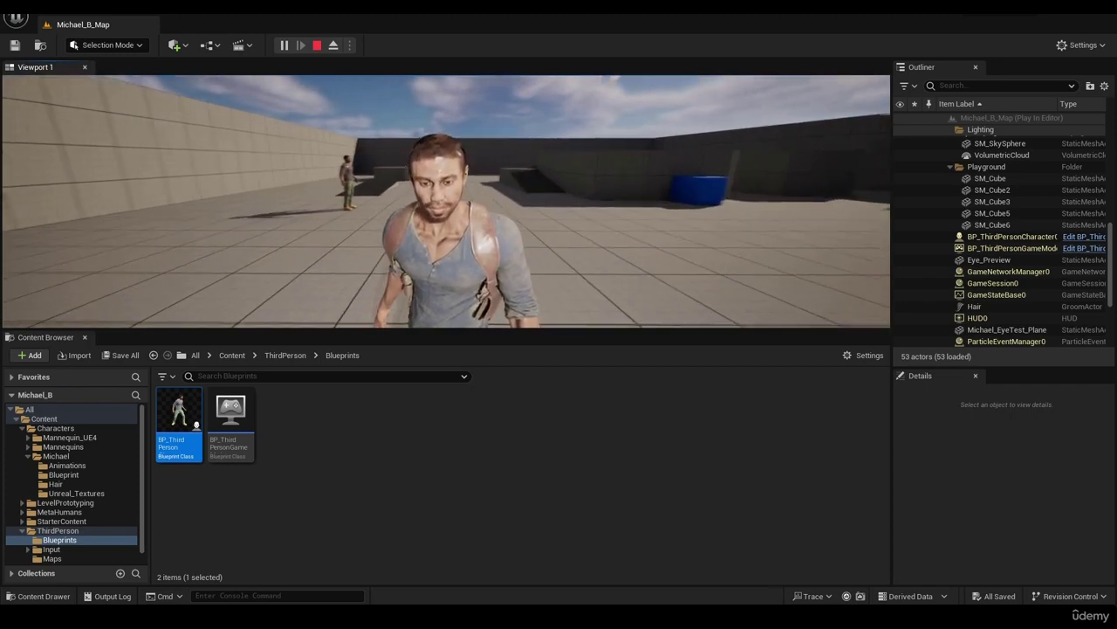
pyautogui.press('Escape')
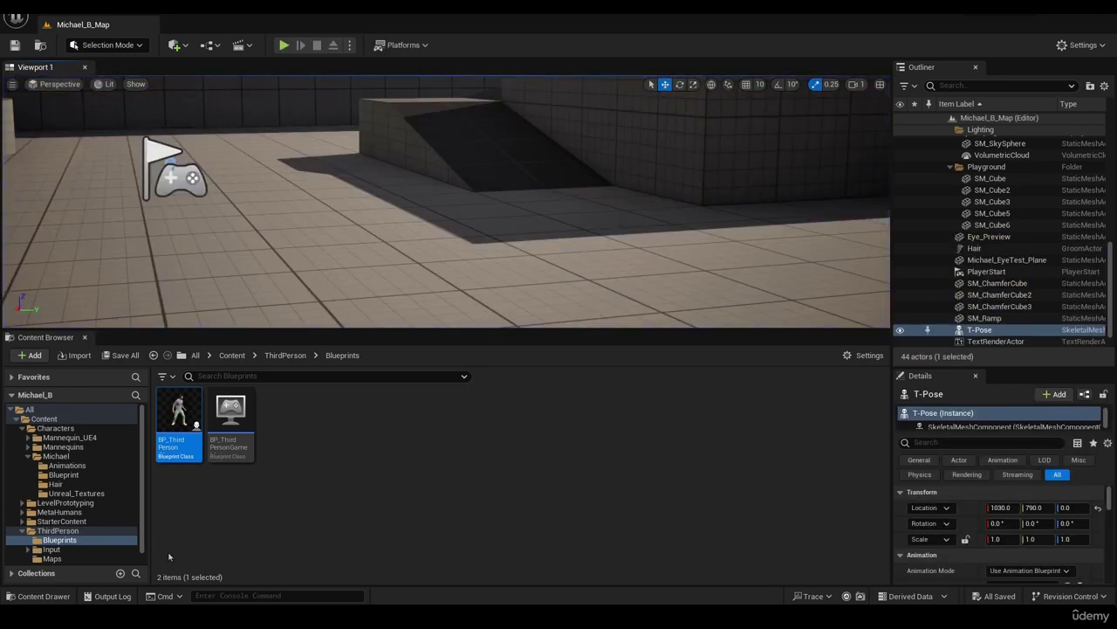
# Step: Return to the BP_ThirdPersonCharacter blueprint and set the PointLight's intensity to 3000
pyautogui.moveTo(180, 419)
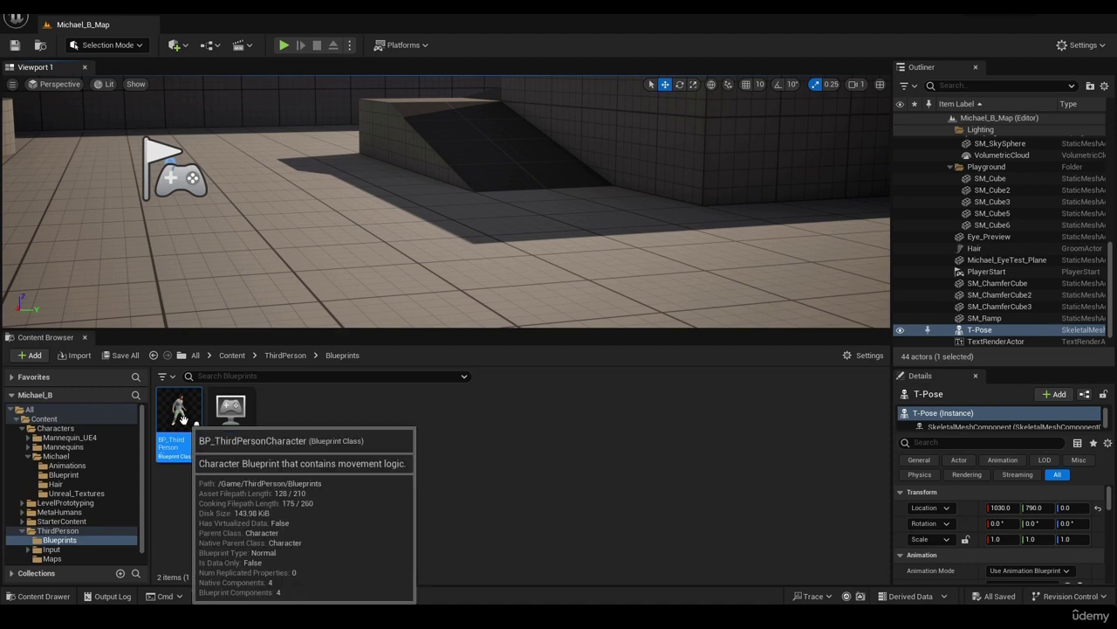
pyautogui.click(836, 569)
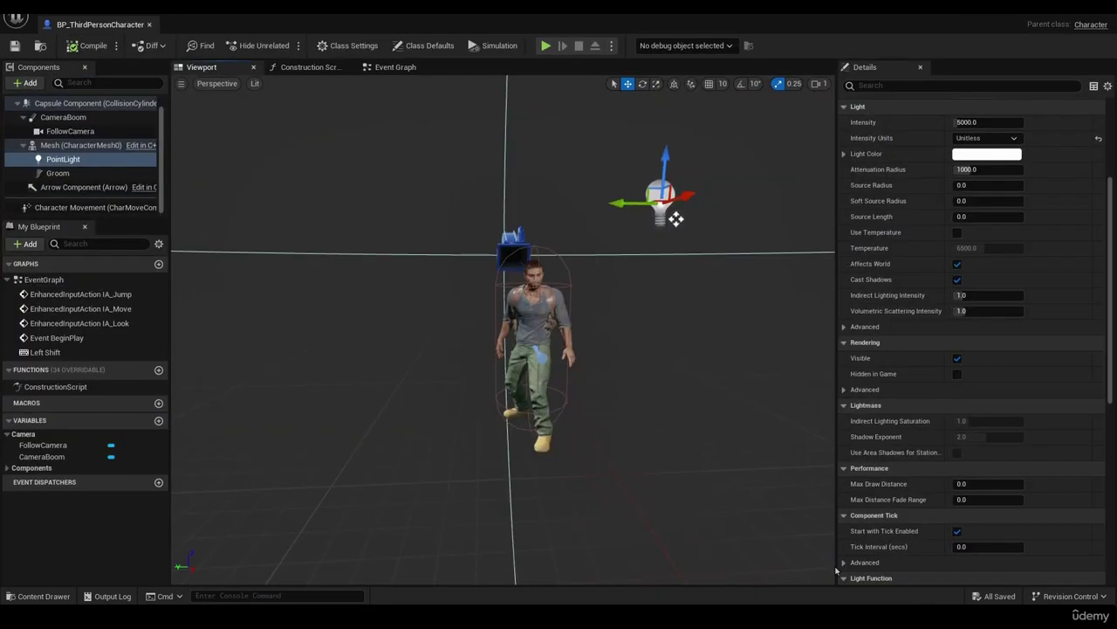
pyautogui.moveTo(660, 313); pyautogui.dragTo(672, 217, button='right')
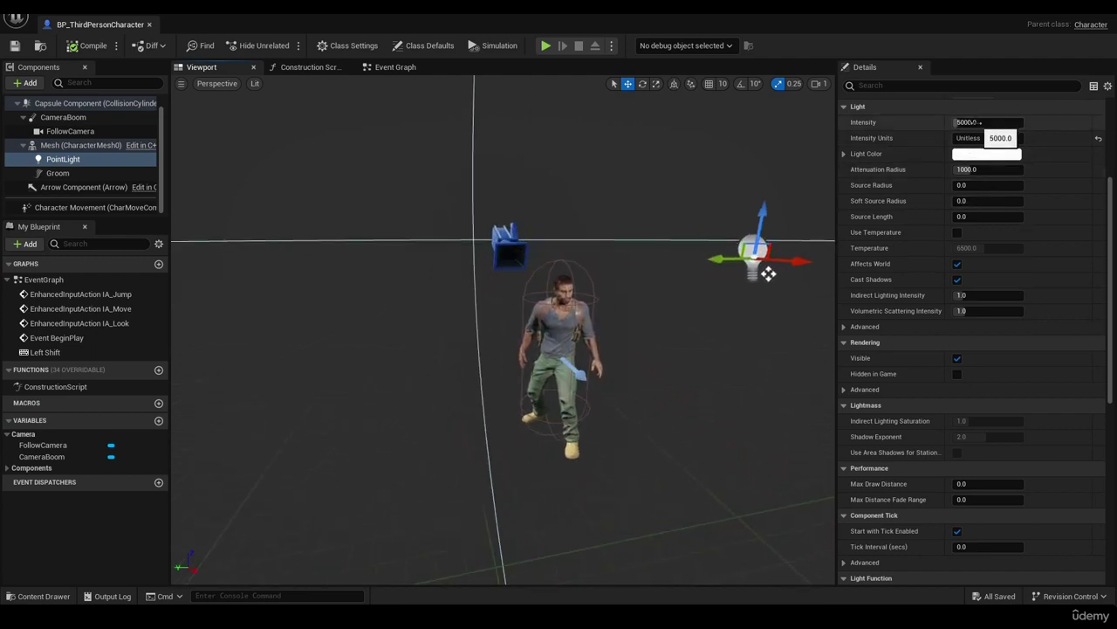
pyautogui.click(977, 122)
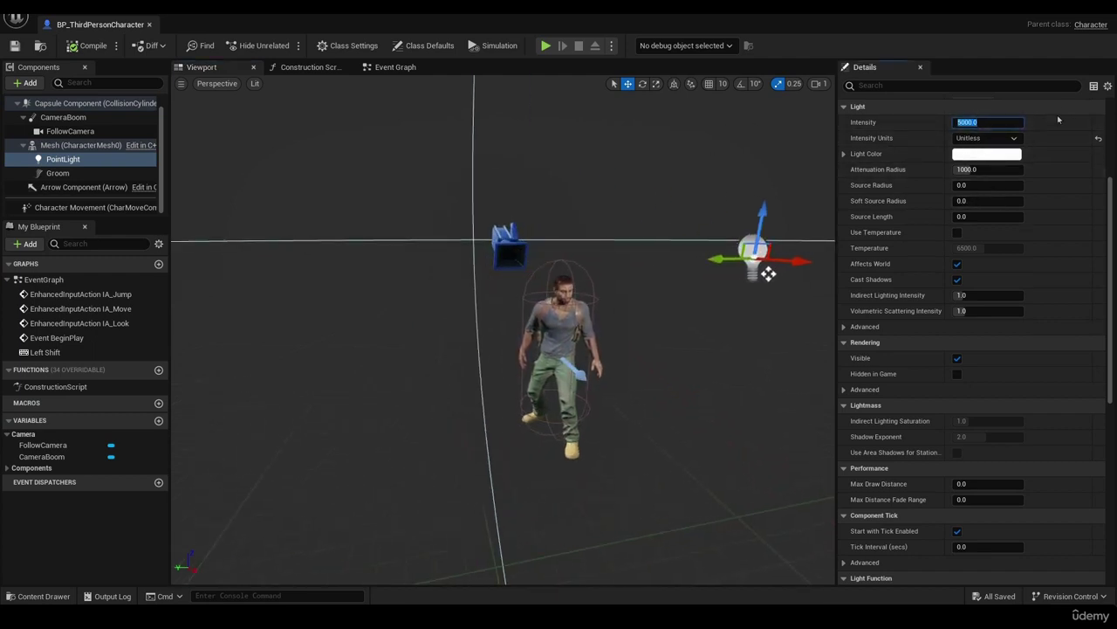
pyautogui.write('300')
pyautogui.press('Return')
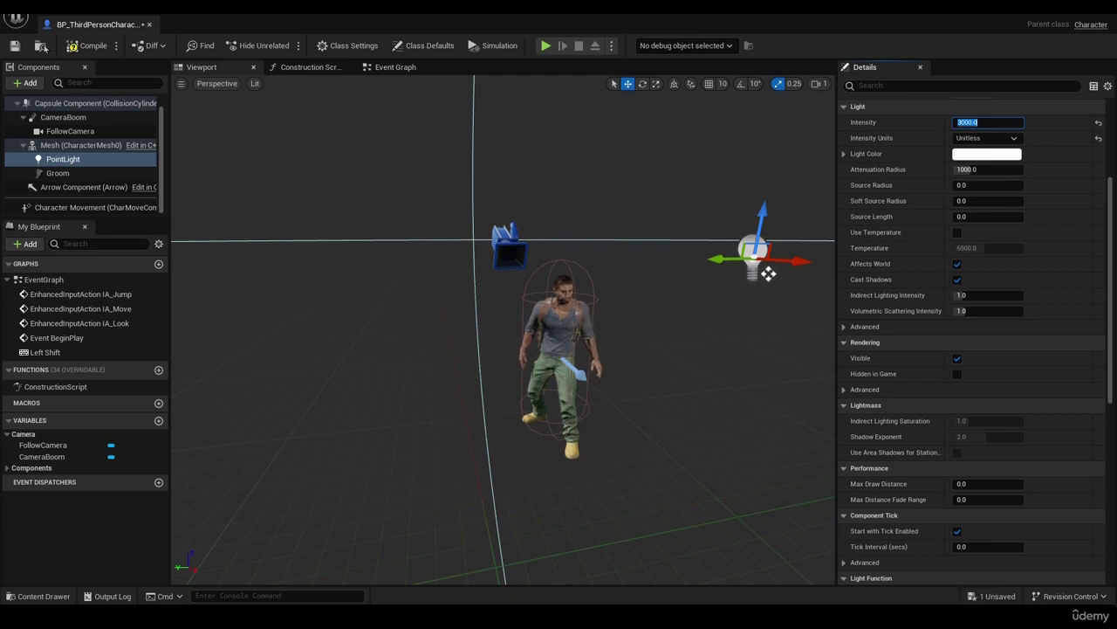
# Step: Compile and save the BP_ThirdPersonCharacter blueprint with the brighter PointLight
pyautogui.keyDown('alt'); pyautogui.moveTo(364, 186); pyautogui.dragTo(305, 179); pyautogui.keyUp('alt')
pyautogui.keyDown('alt'); pyautogui.moveTo(452, 227); pyautogui.dragTo(358, 194); pyautogui.keyUp('alt')
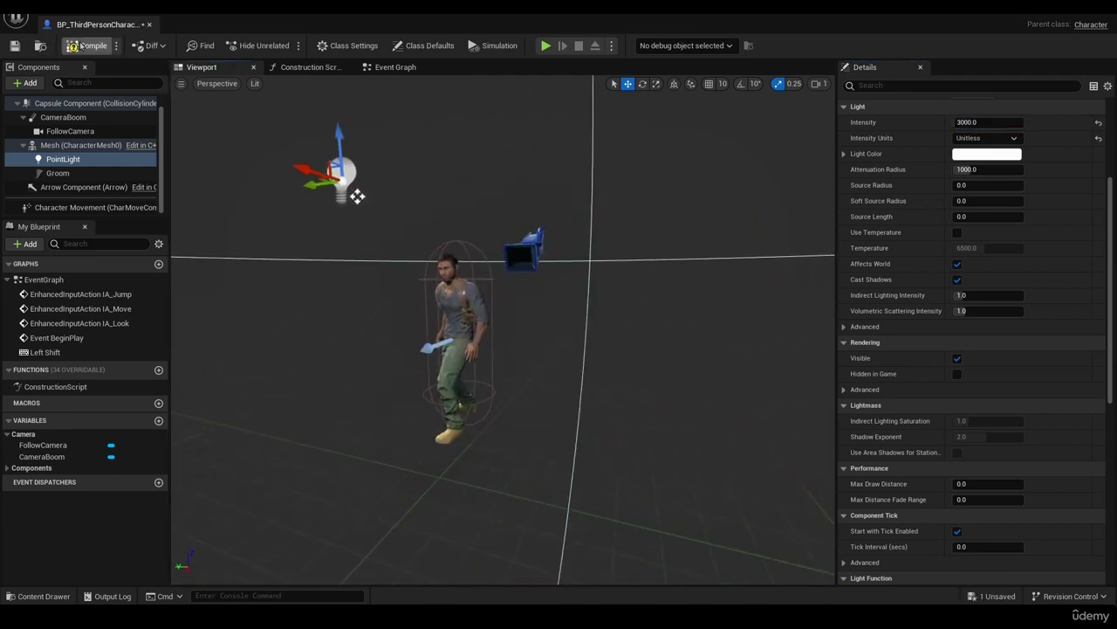
pyautogui.click(15, 45)
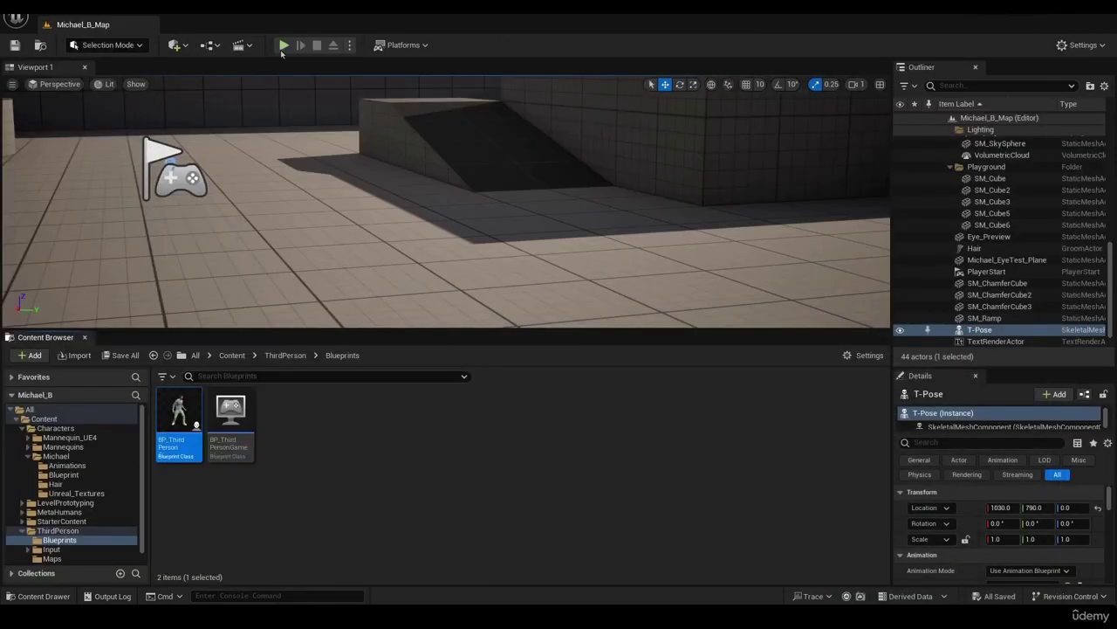
# Step: Play the level and walk the character alternately away from and toward the camera to check the light on him
pyautogui.click(284, 45)
pyautogui.press('w')
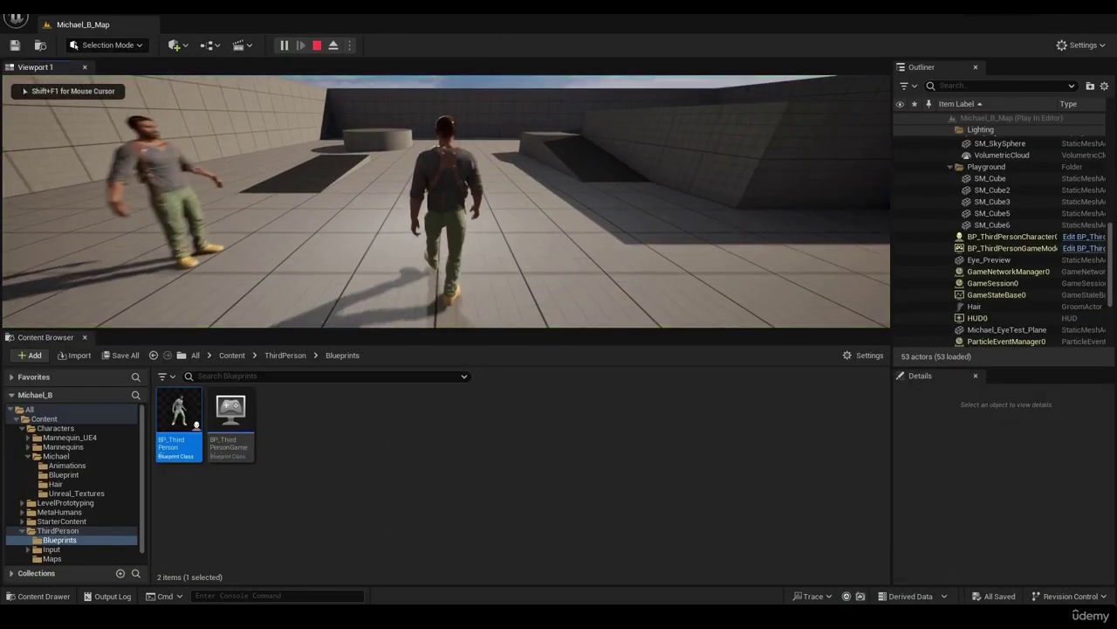
pyautogui.press('s')
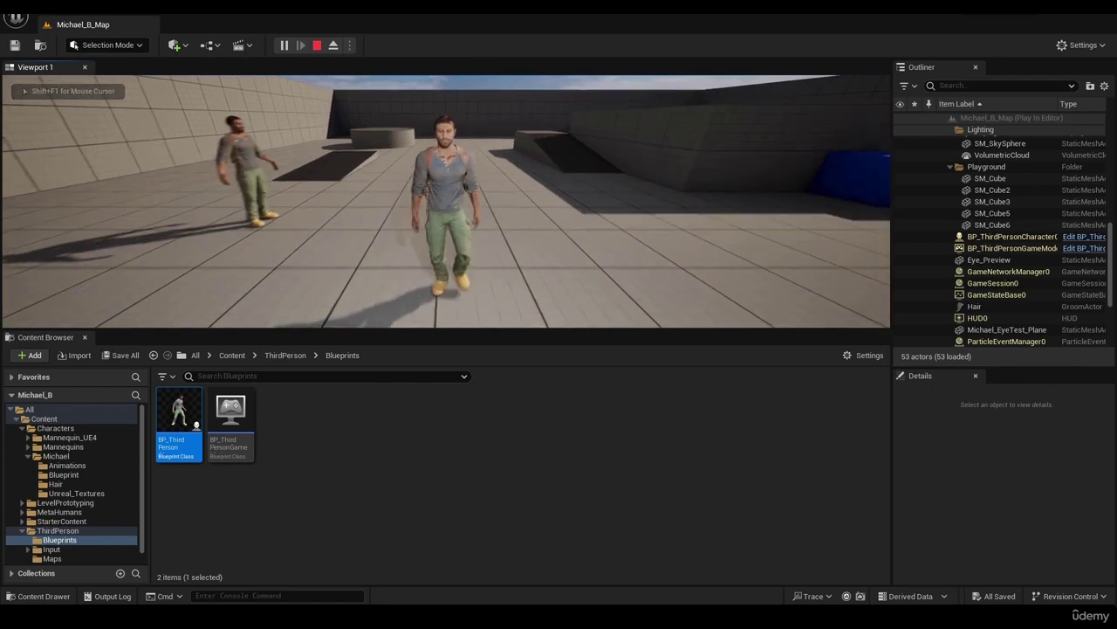
pyautogui.press('w')
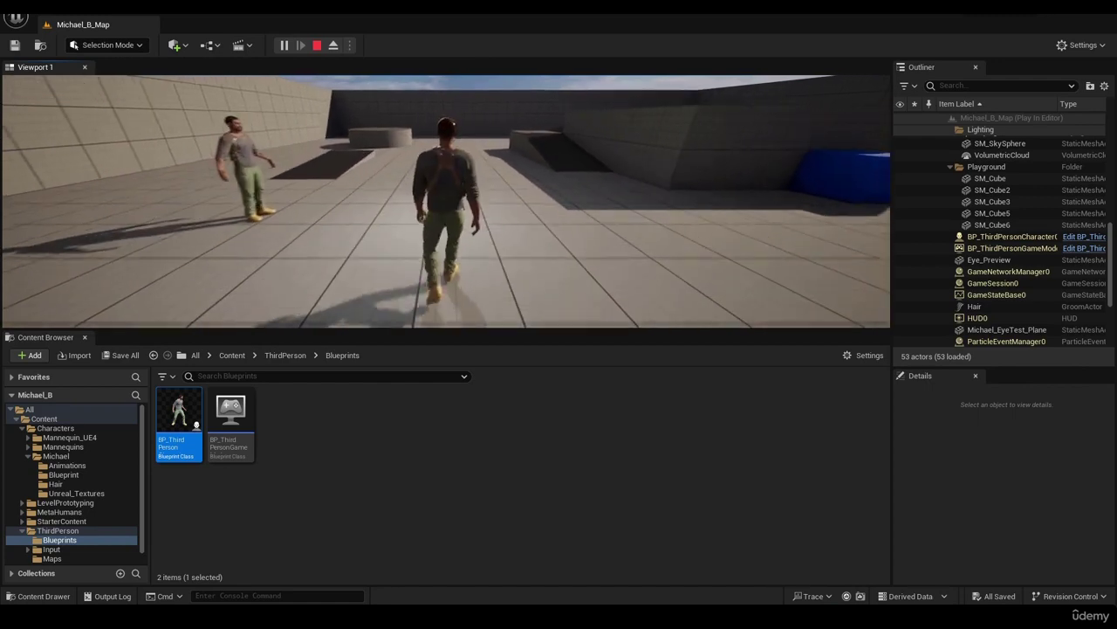
pyautogui.press('s')
pyautogui.press('w')
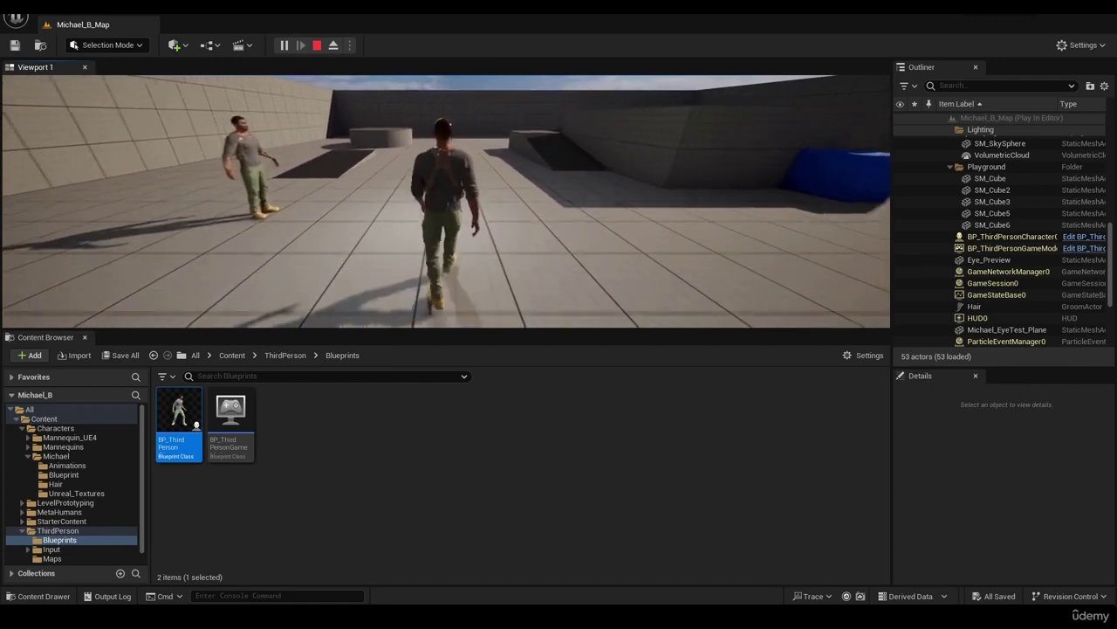
pyautogui.press('s')
# Step: Walk the character back and forth beside the static T-Pose character to compare how the light falls on both
pyautogui.press('a')
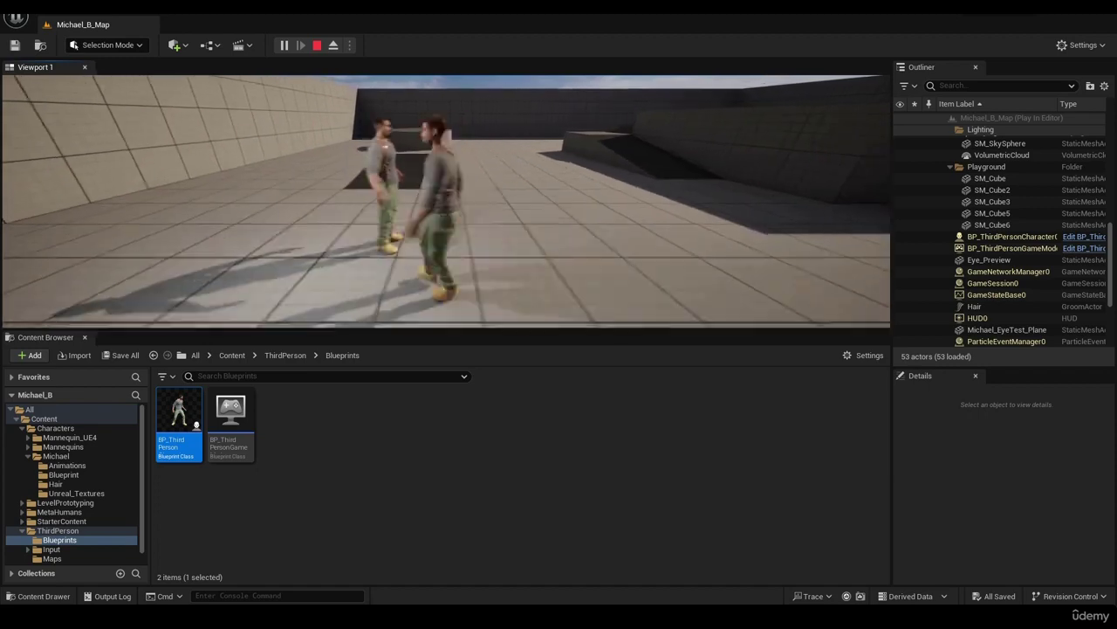
pyautogui.press('d')
pyautogui.press('a')
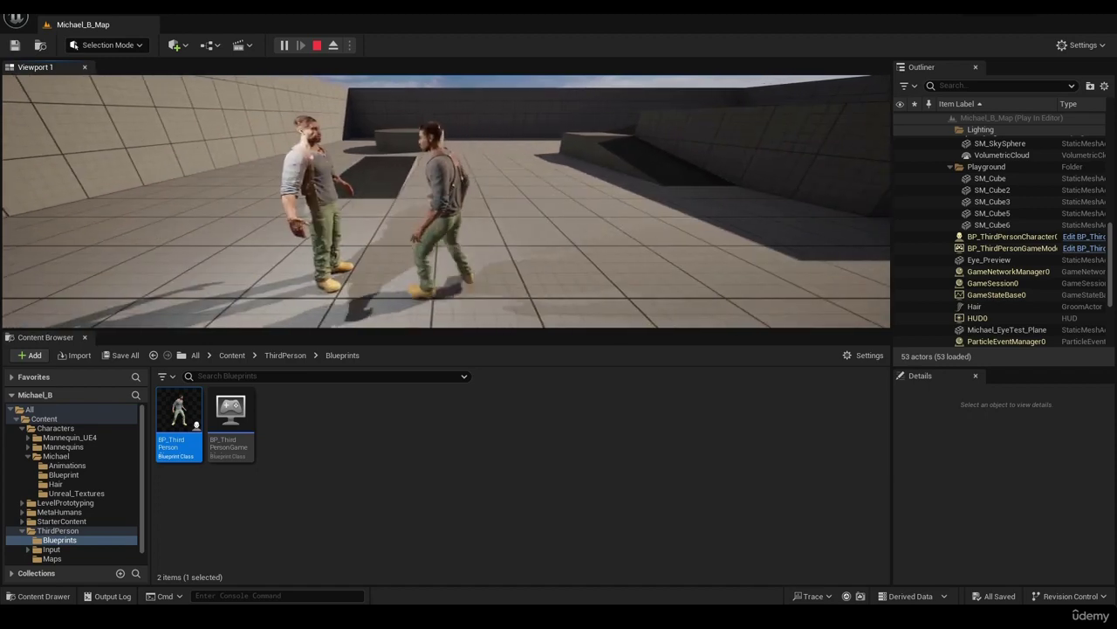
pyautogui.press('d')
pyautogui.press('a')
pyautogui.press('d')
pyautogui.press('a')
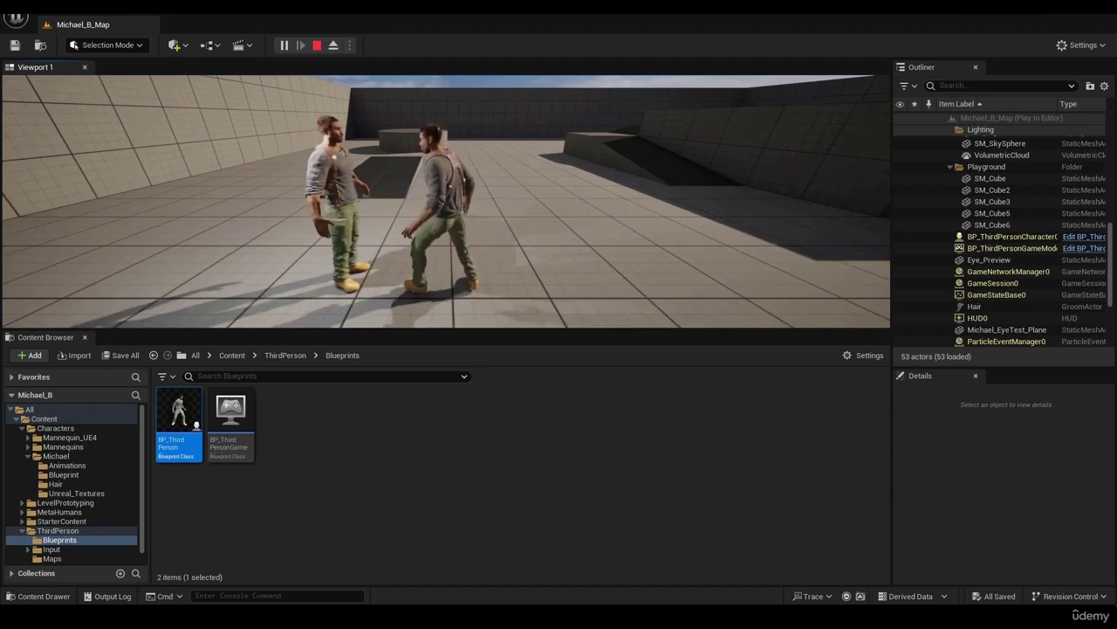
pyautogui.press('d')
pyautogui.press('a')
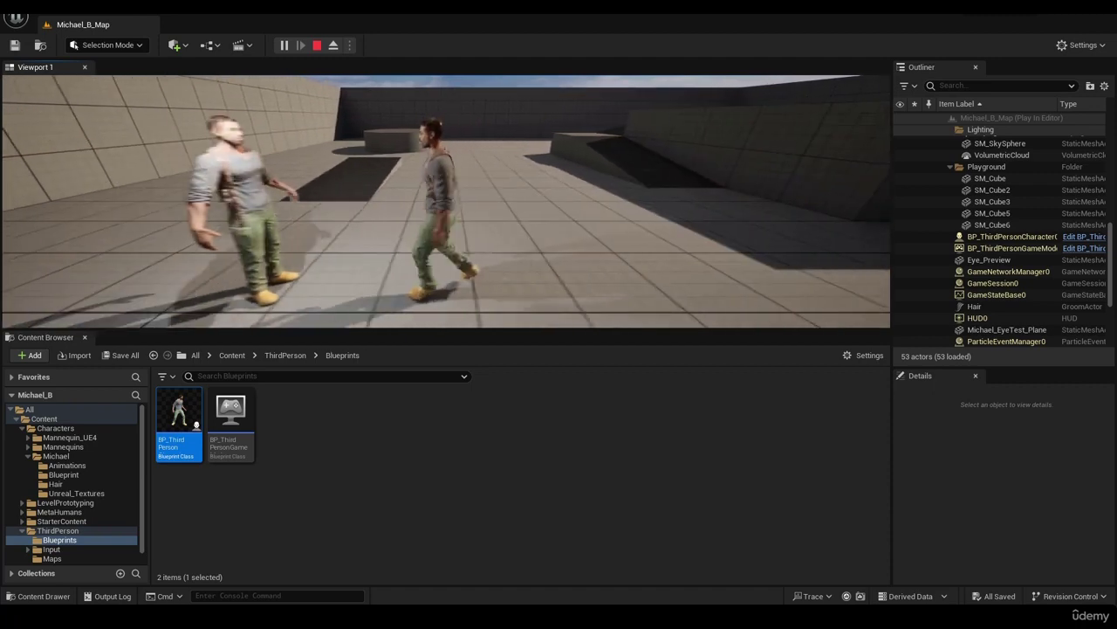
pyautogui.press('d')
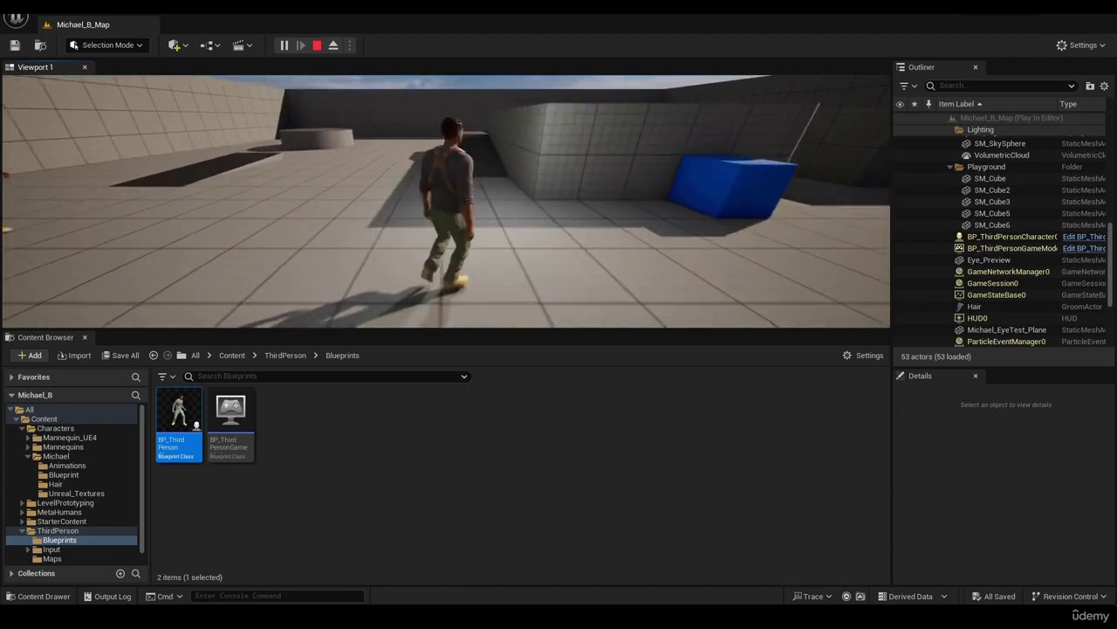
# Step: Test the character's jump around the blue cube and the raised blocks, and stop playing
pyautogui.press('space')
pyautogui.press('space')
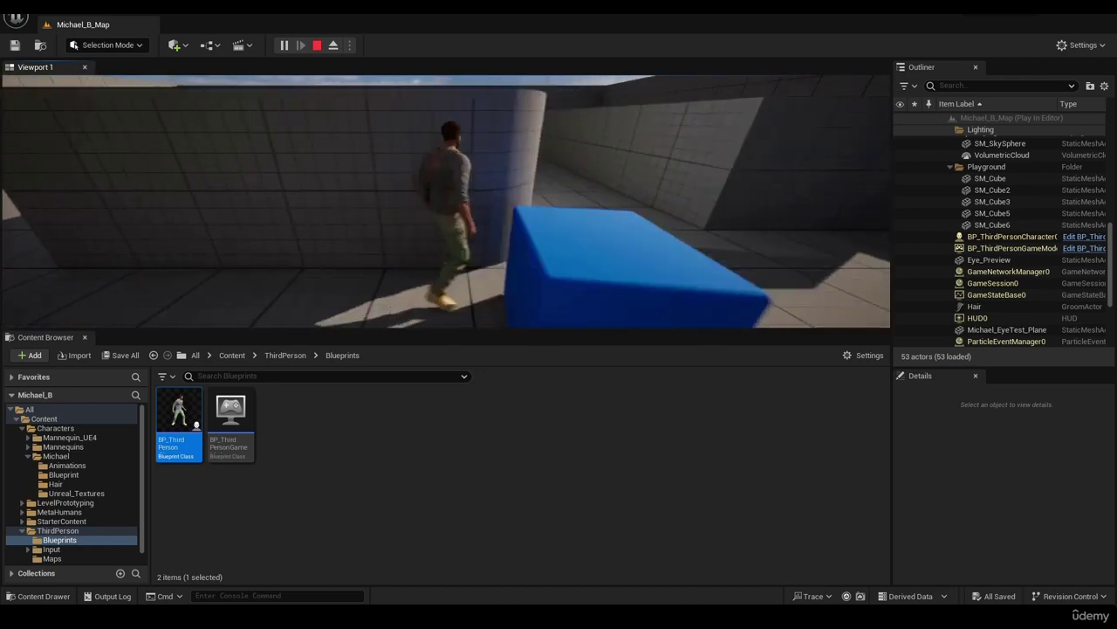
pyautogui.press('space')
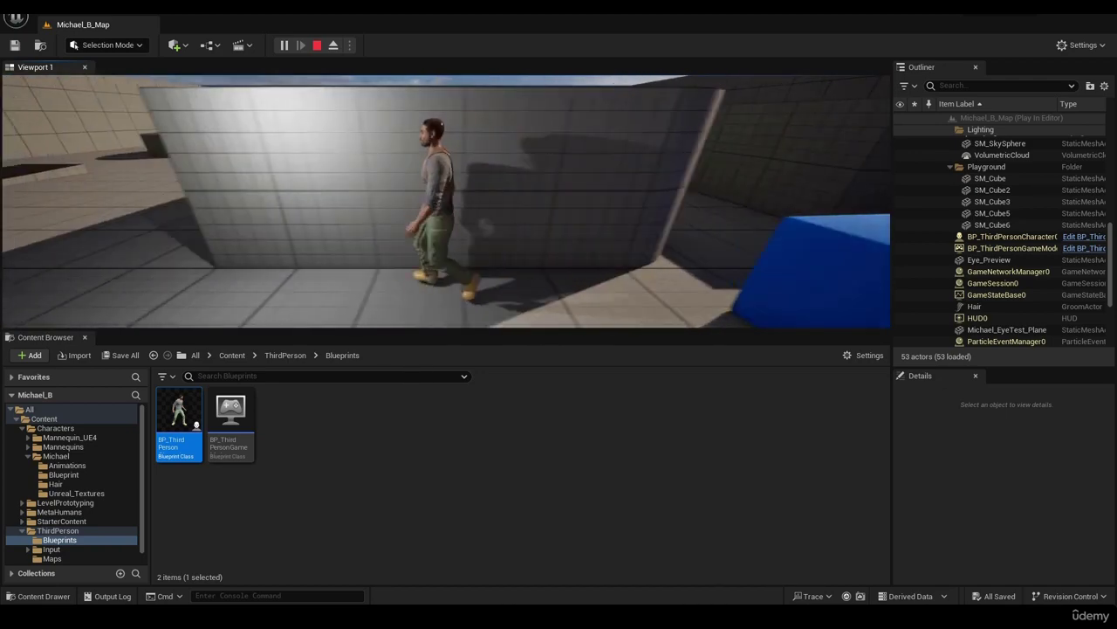
pyautogui.press('space')
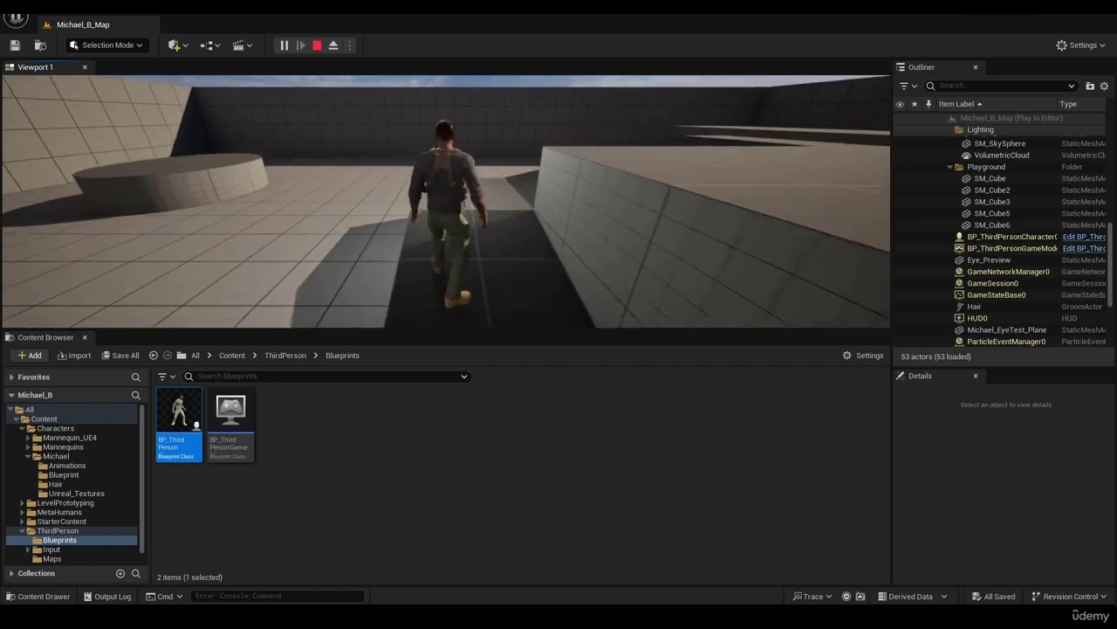
pyautogui.press('space')
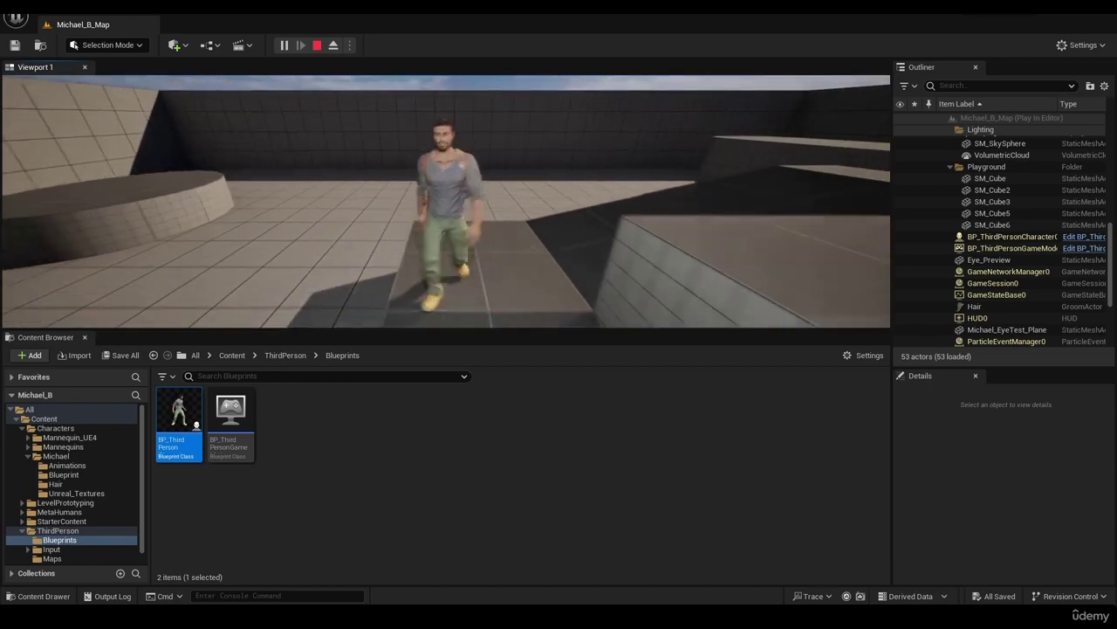
pyautogui.press('Escape')
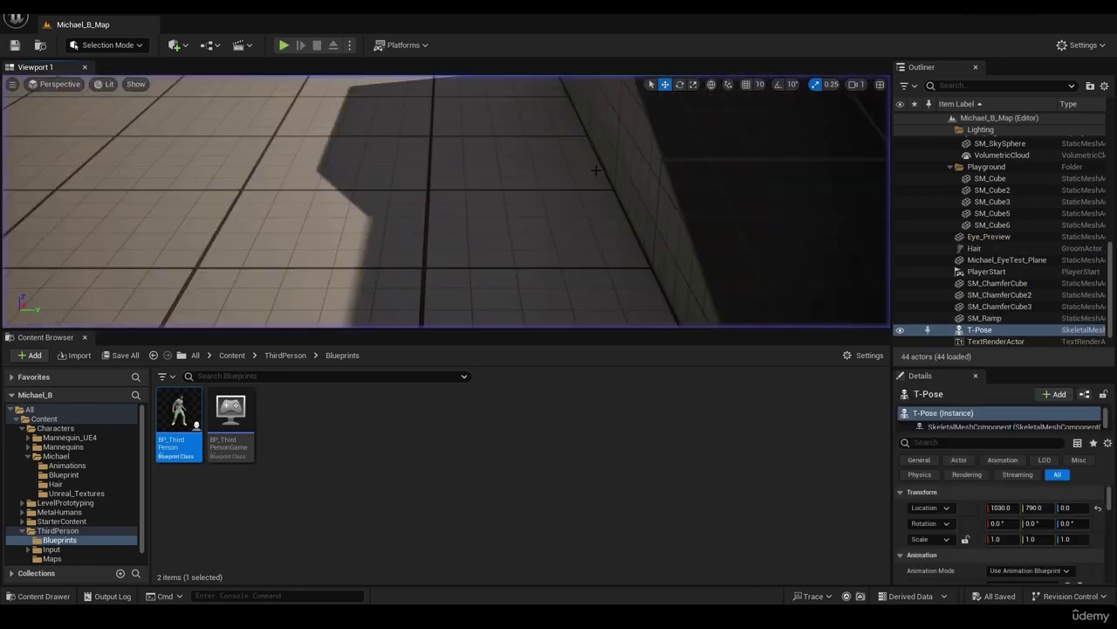
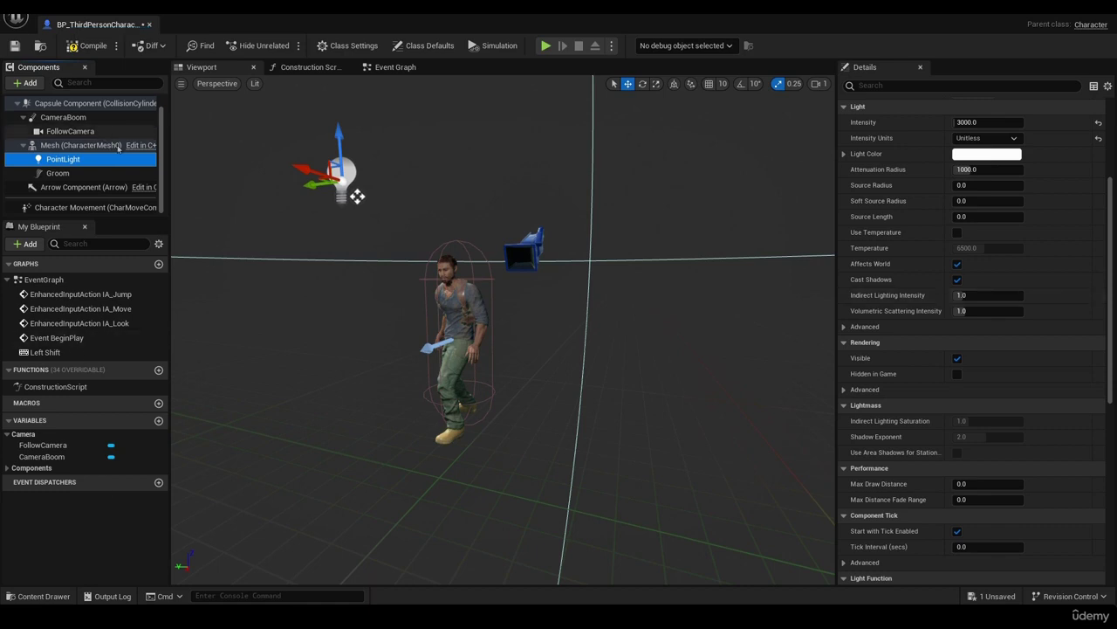
# Step: Set the Character Movement component's Jump Z Velocity to 1200 cm/s in the BP_ThirdPersonCharacter blueprint, and compile and save it
pyautogui.click(77, 208)
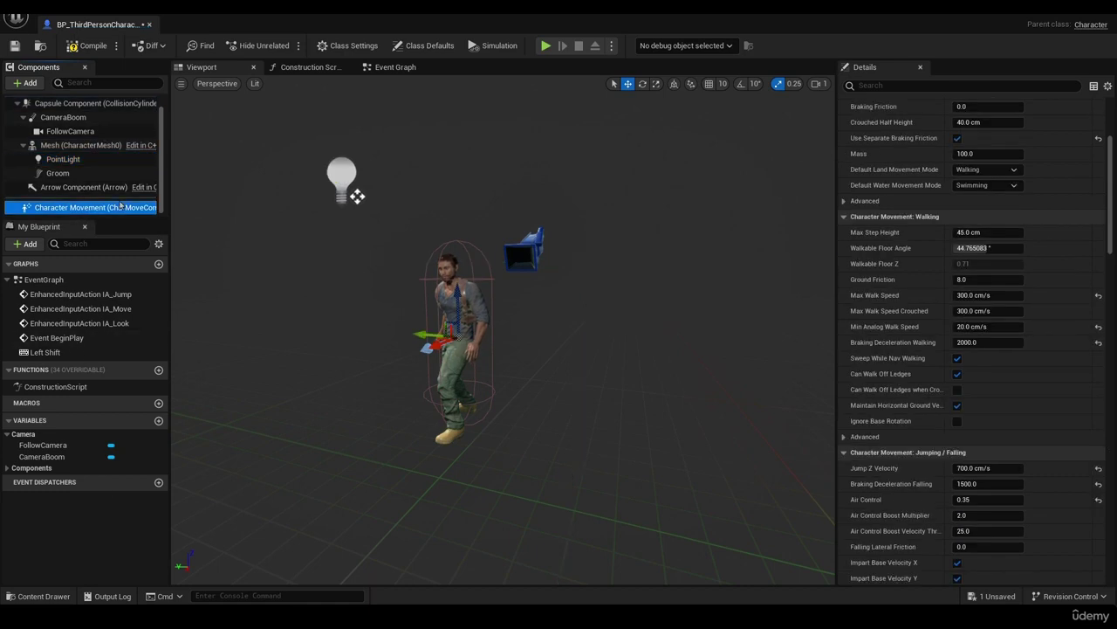
pyautogui.moveTo(248, 287); pyautogui.dragTo(349, 281, button='right')
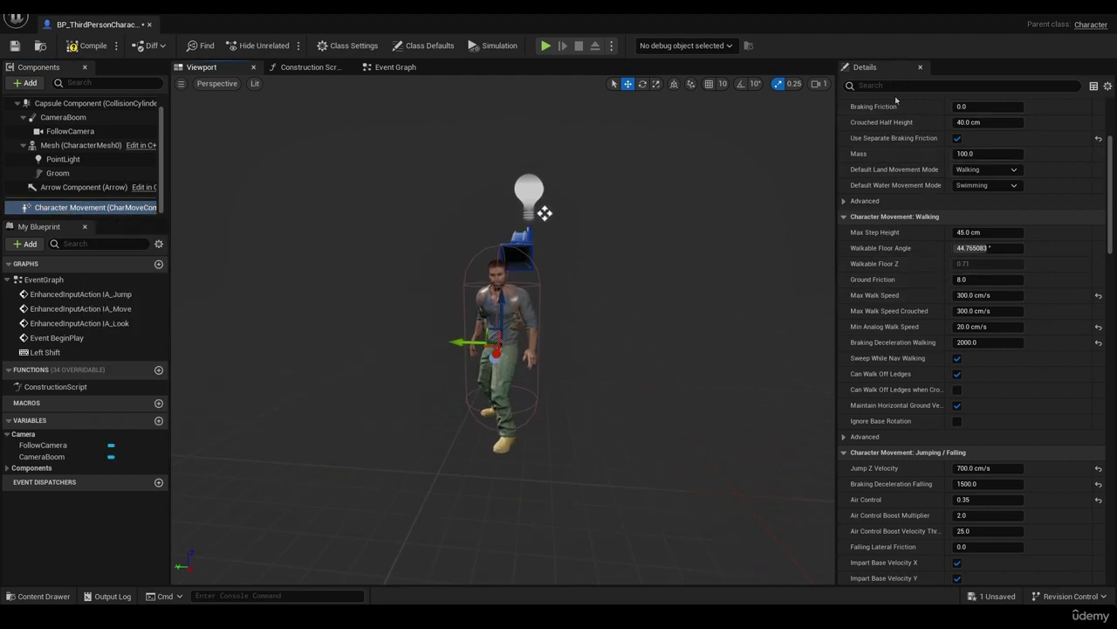
pyautogui.scroll(-3, 1047, 262)
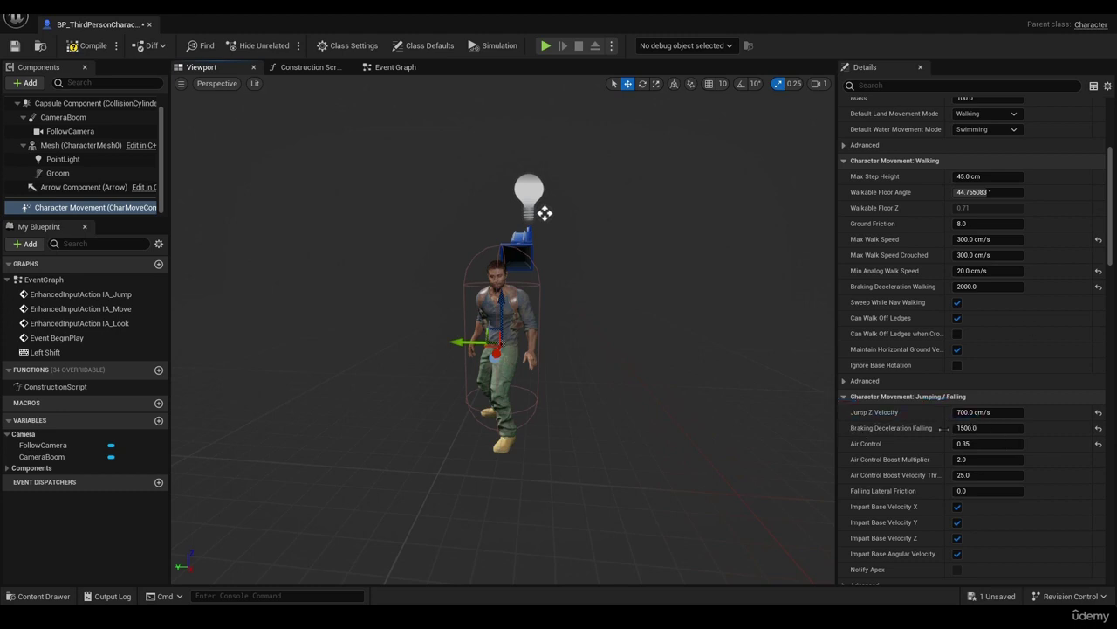
pyautogui.click(978, 412)
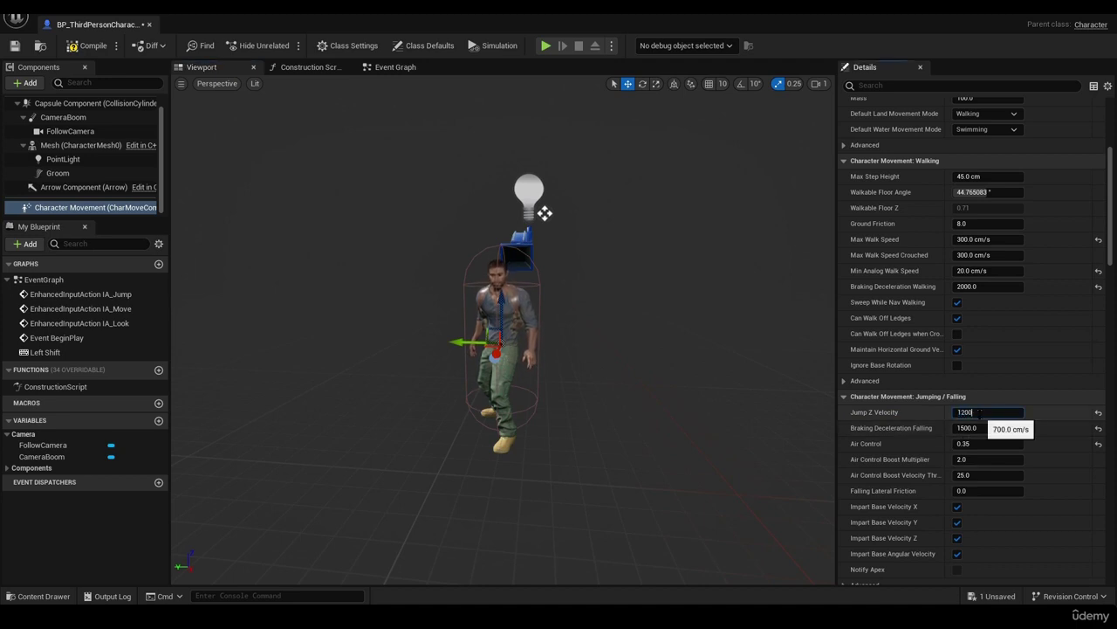
pyautogui.press('Return')
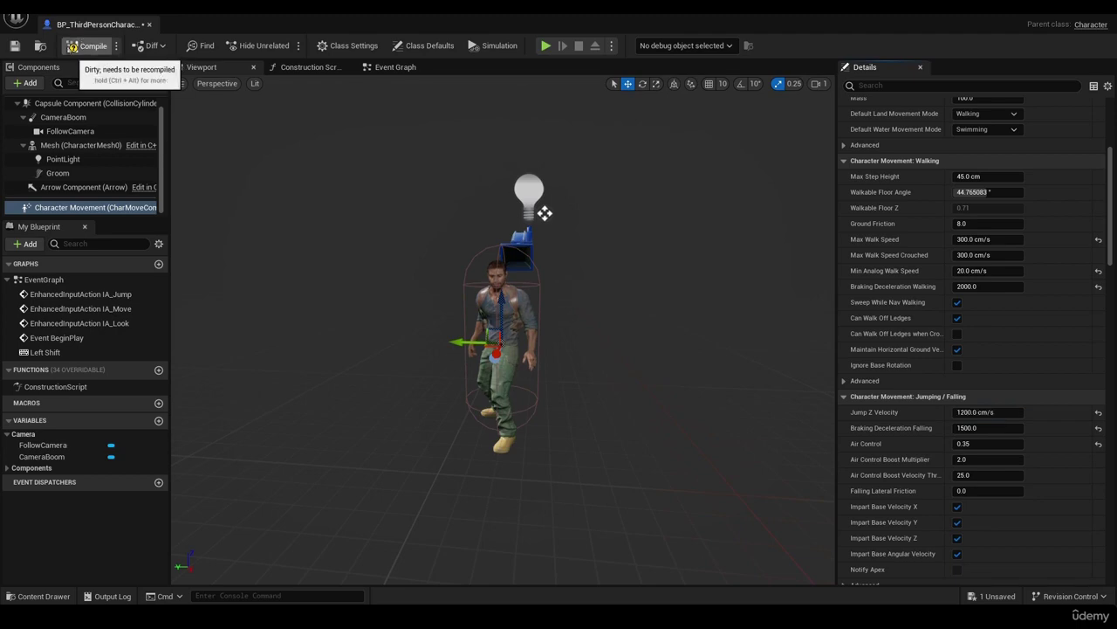
pyautogui.click(14, 46)
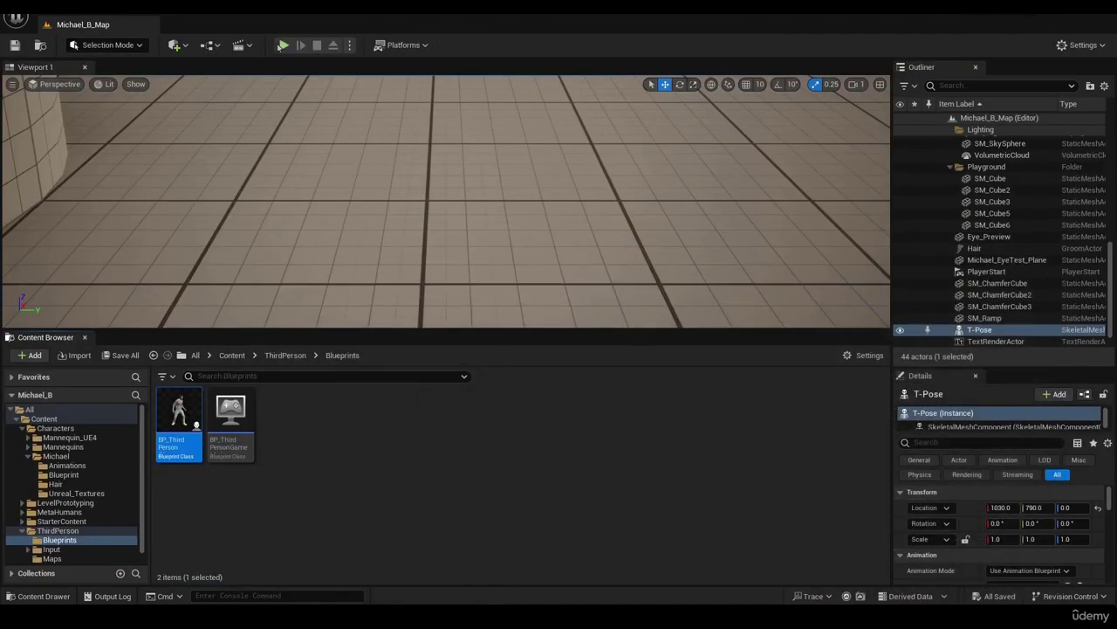
# Step: Play the level and test the higher jump while moving the character past the ramp toward the far wall
pyautogui.click(282, 45)
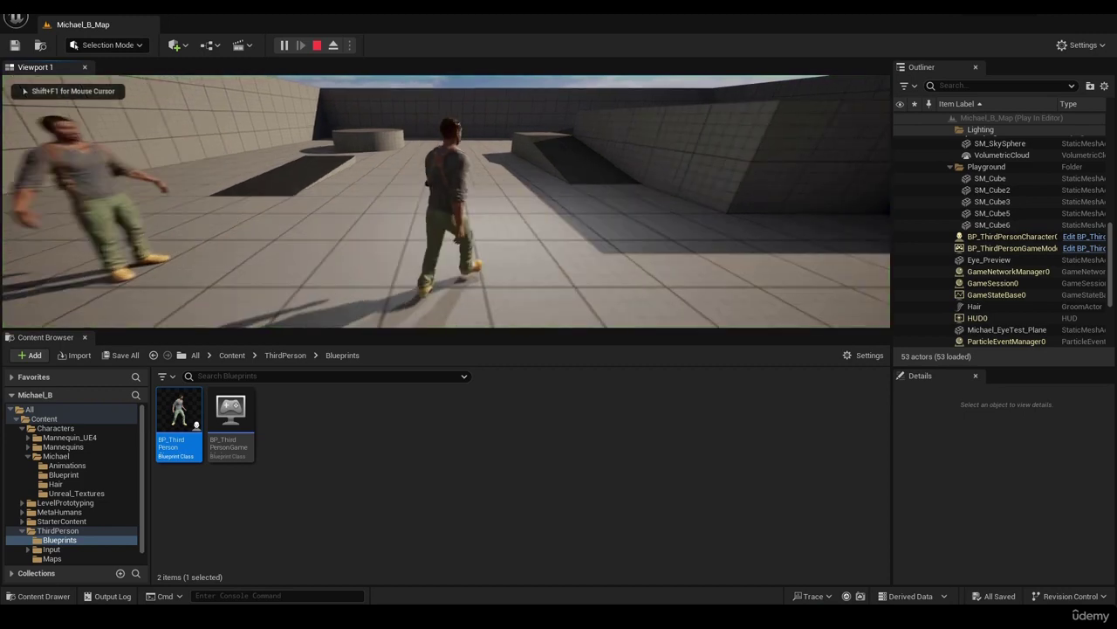
pyautogui.press('w')
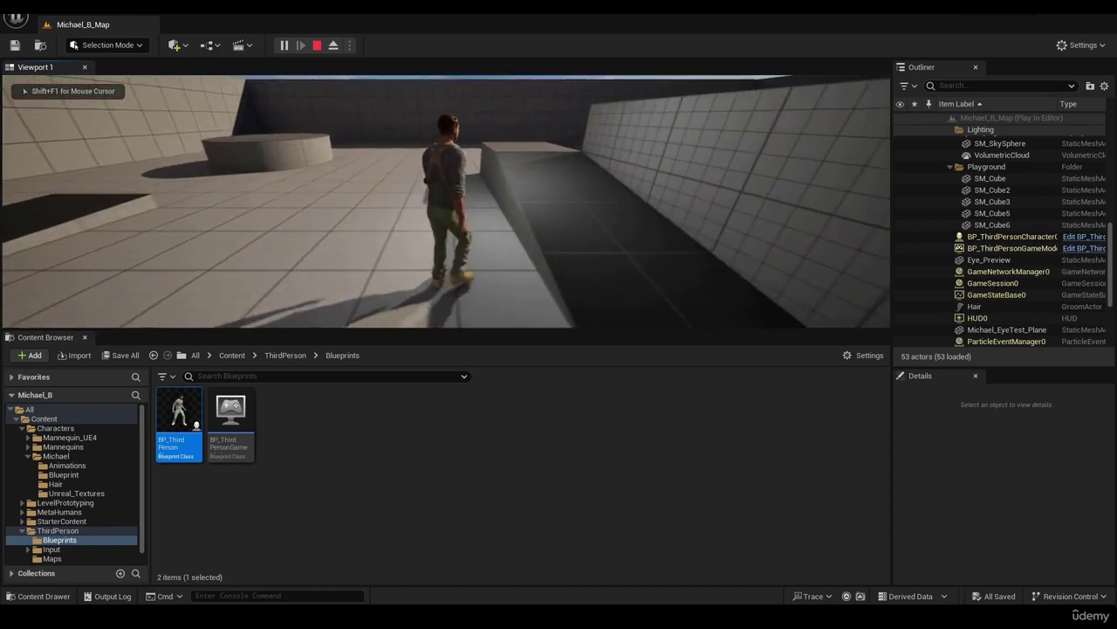
pyautogui.press('space')
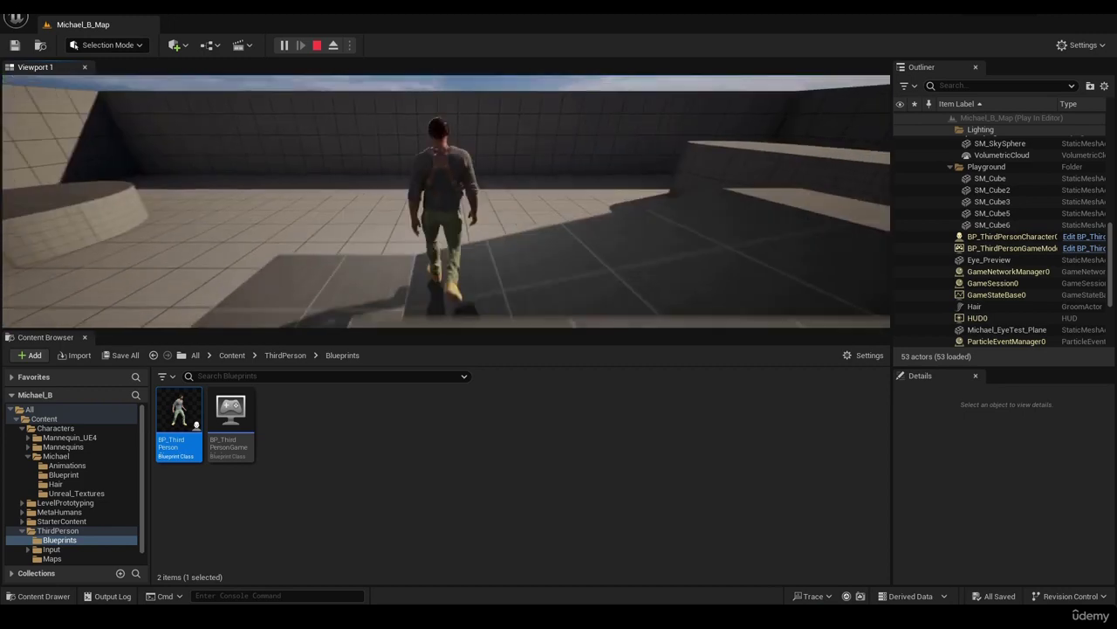
pyautogui.press('w')
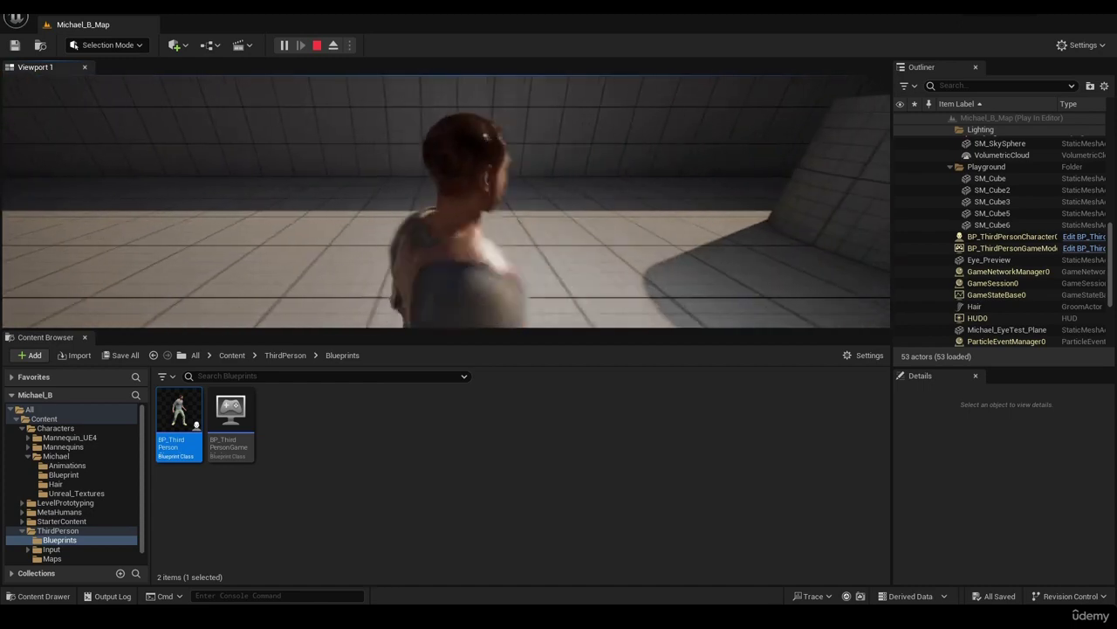
pyautogui.press('w')
pyautogui.press('space')
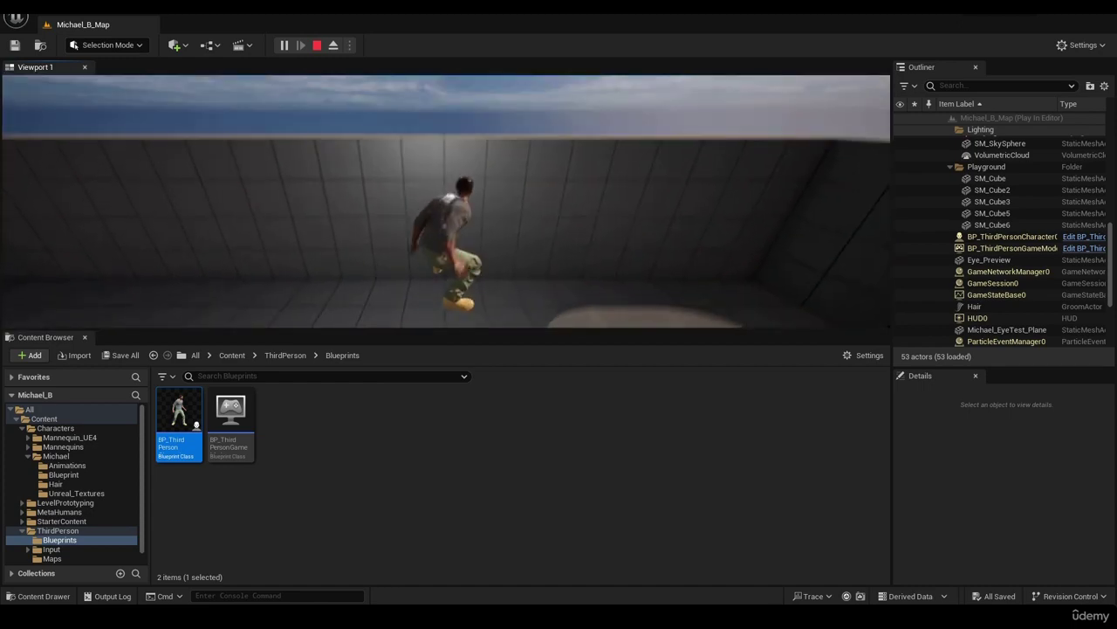
pyautogui.press('a')
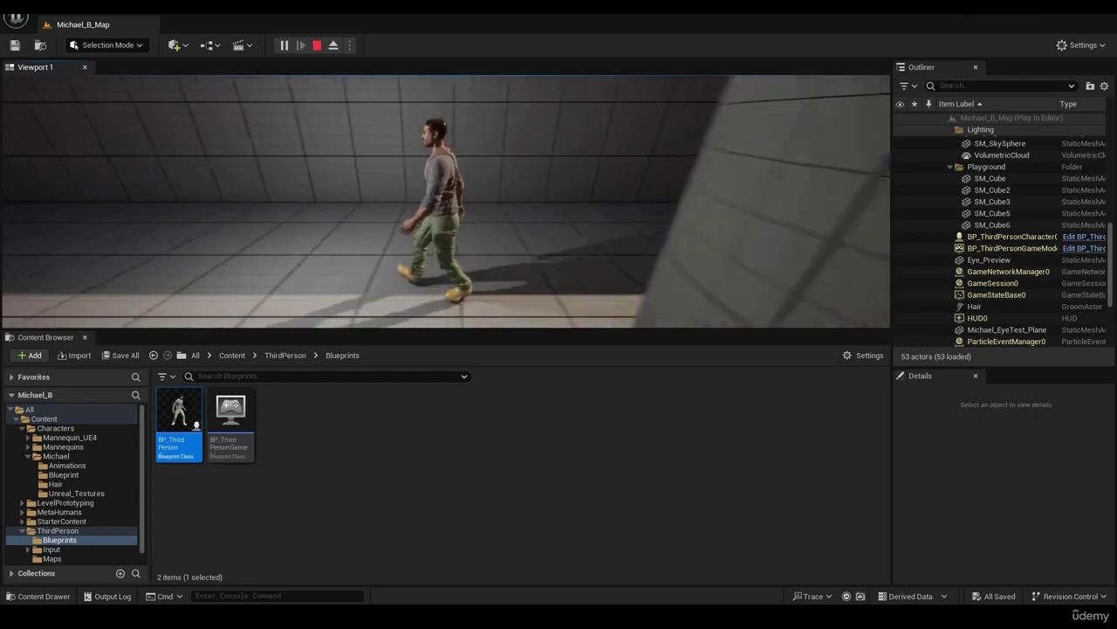
pyautogui.press('s')
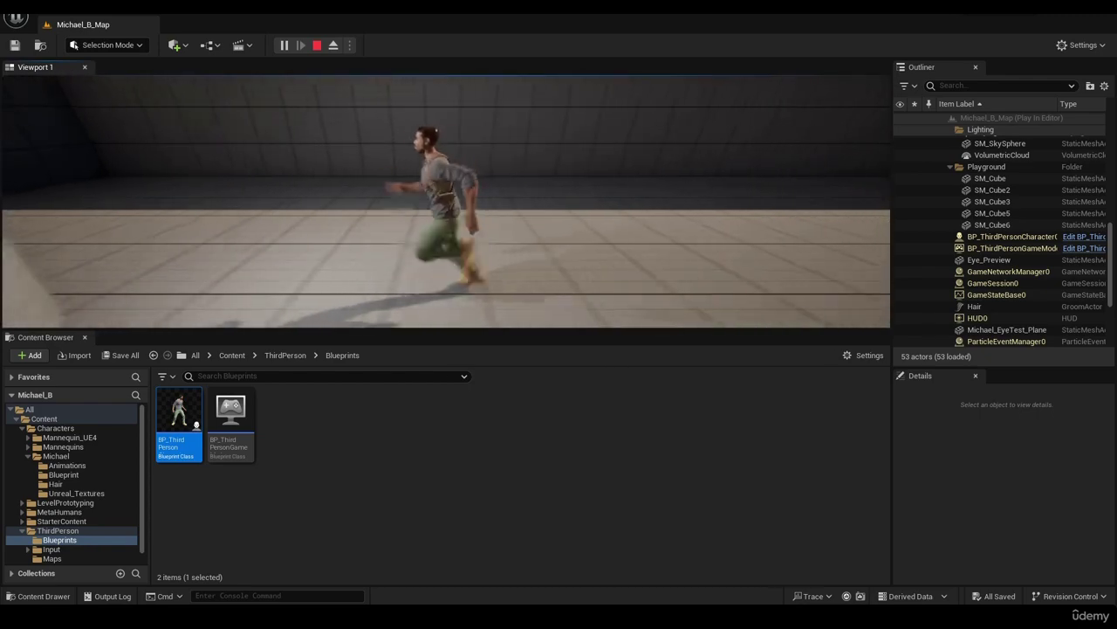
# Step: Test the higher jump by running and jumping the character onto and off the round platform near the far wall
pyautogui.press('w')
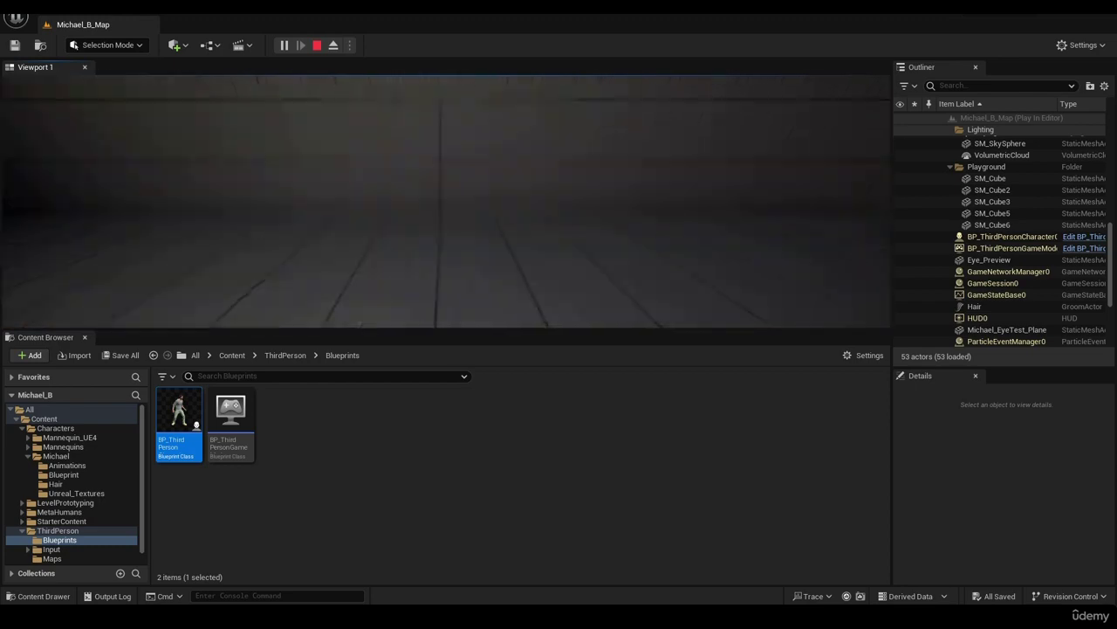
pyautogui.press('space')
pyautogui.press('s')
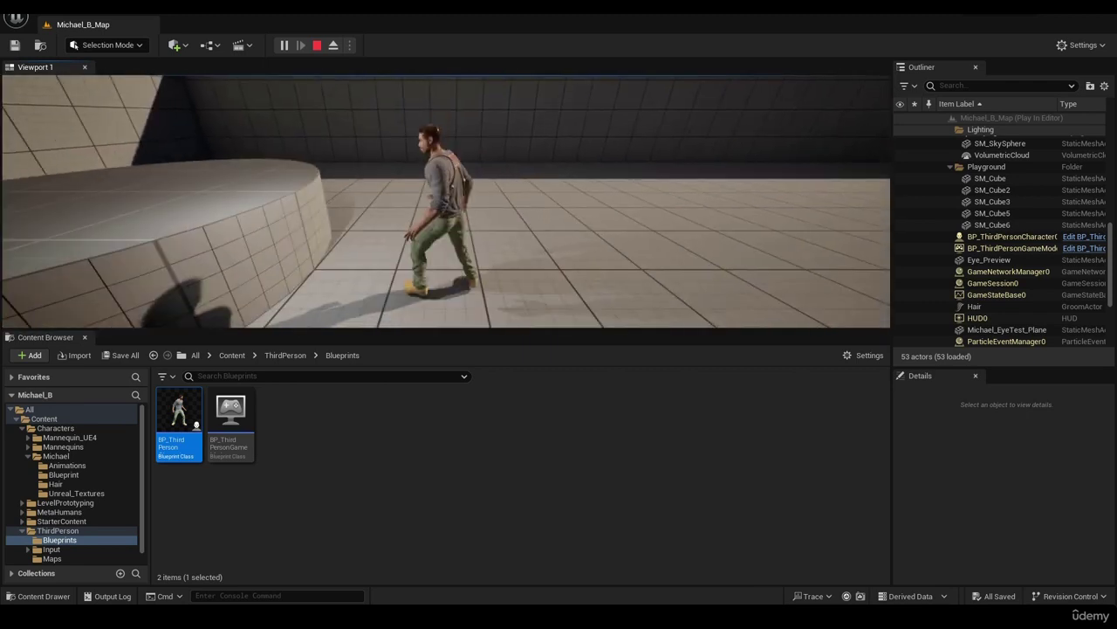
pyautogui.press('space')
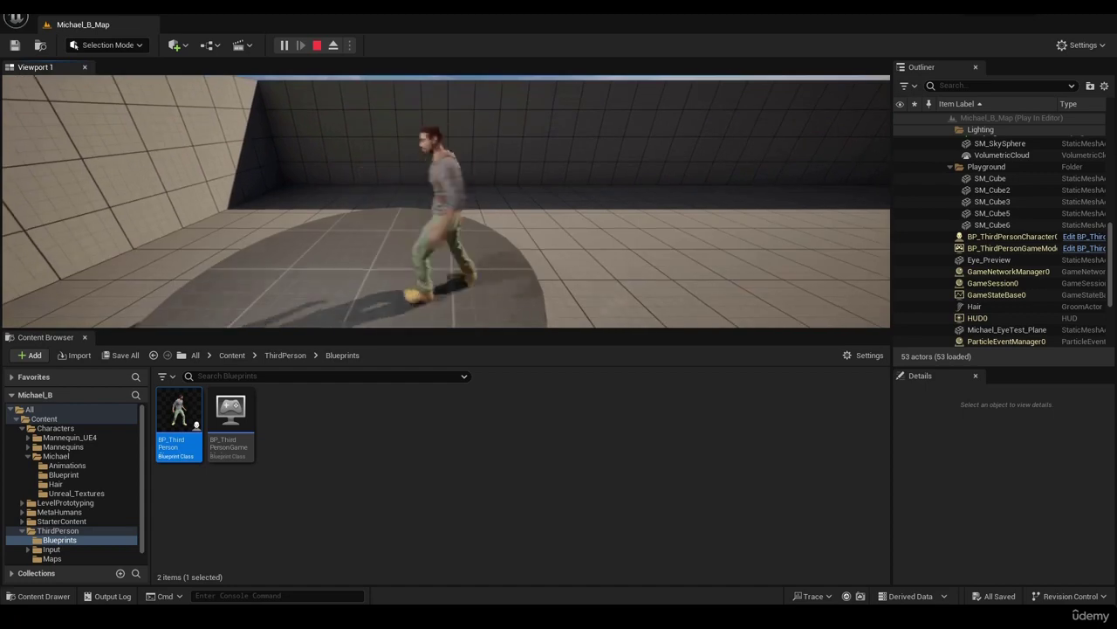
pyautogui.press('s')
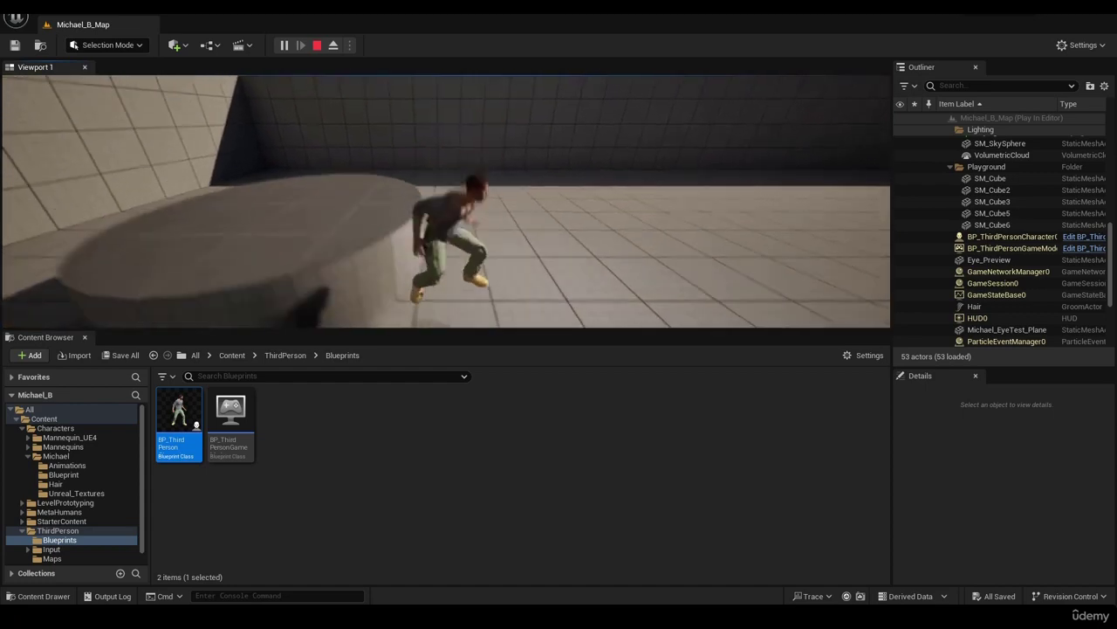
pyautogui.press('space')
# Step: Walk the character away from the round platform and back to check the feet on the floor, and stop playing
pyautogui.press('w')
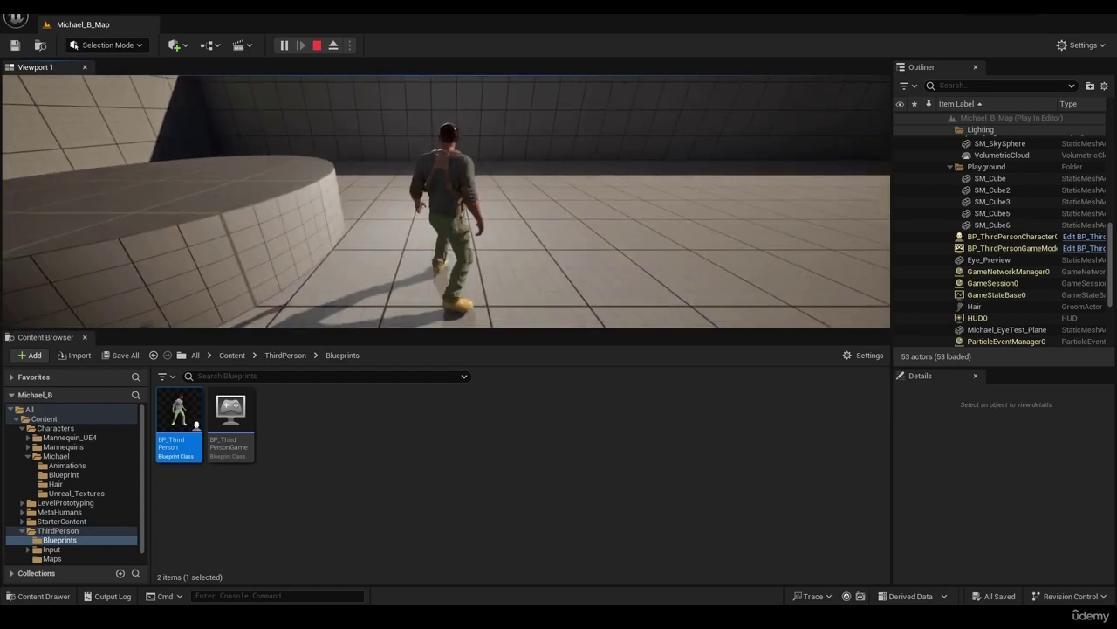
pyautogui.press('s')
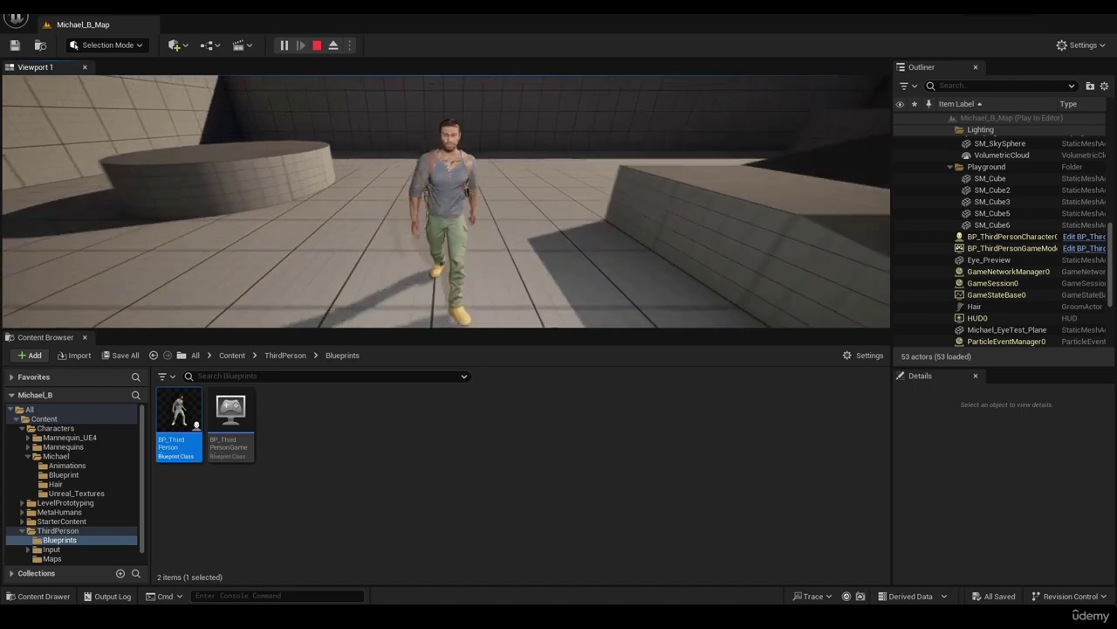
pyautogui.press('w')
pyautogui.press('d')
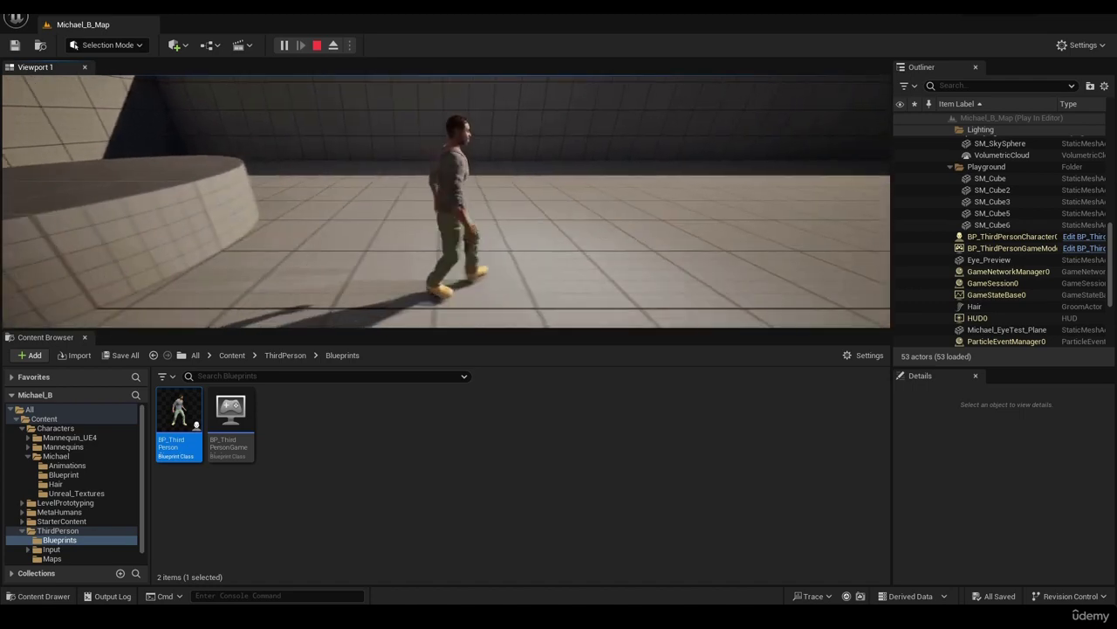
pyautogui.press('Escape')
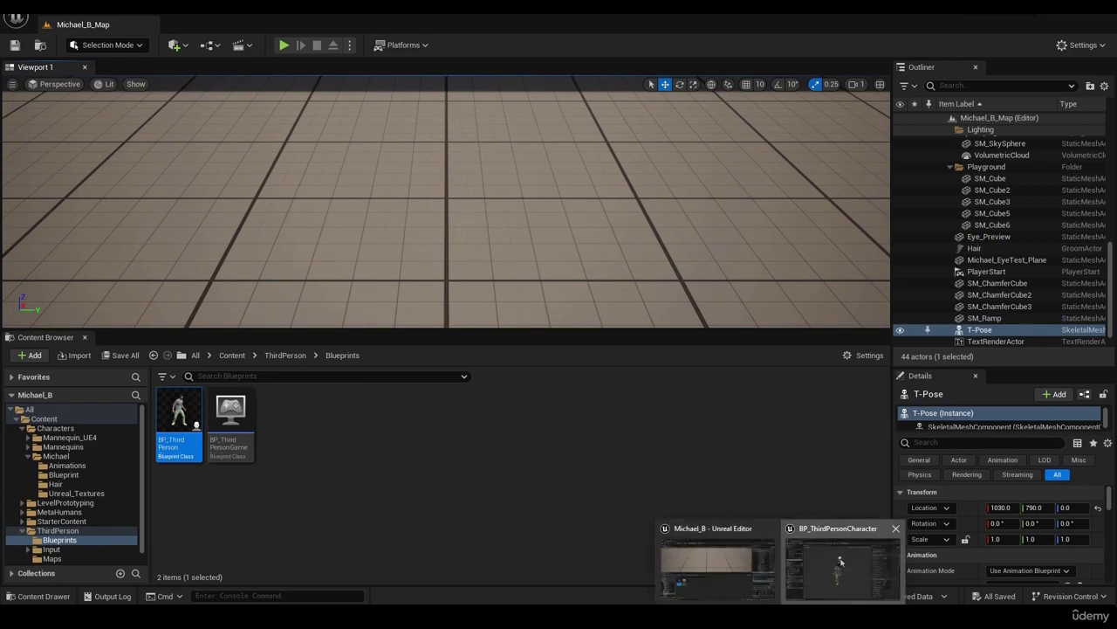
# Step: Lower the character mesh slightly within its capsule in the BP_ThirdPersonCharacter blueprint and save it
pyautogui.click(840, 564)
pyautogui.moveTo(676, 406); pyautogui.dragTo(642, 185)
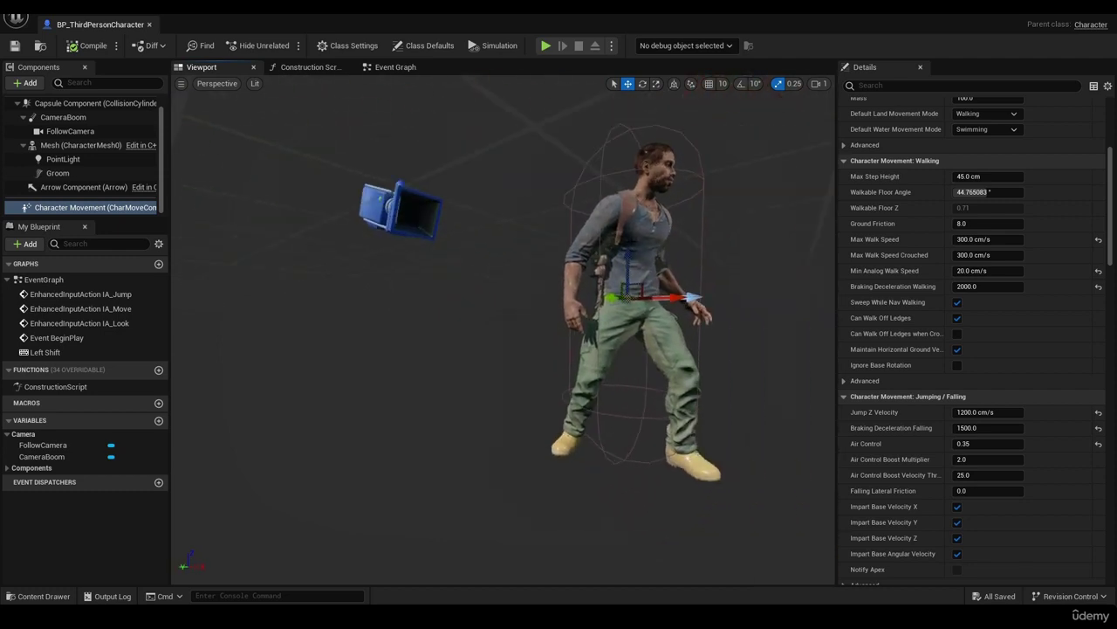
pyautogui.click(642, 185)
pyautogui.moveTo(625, 416)
pyautogui.mouseDown()
pyautogui.moveTo(627, 426)
pyautogui.moveTo(641, 410)
pyautogui.mouseUp()
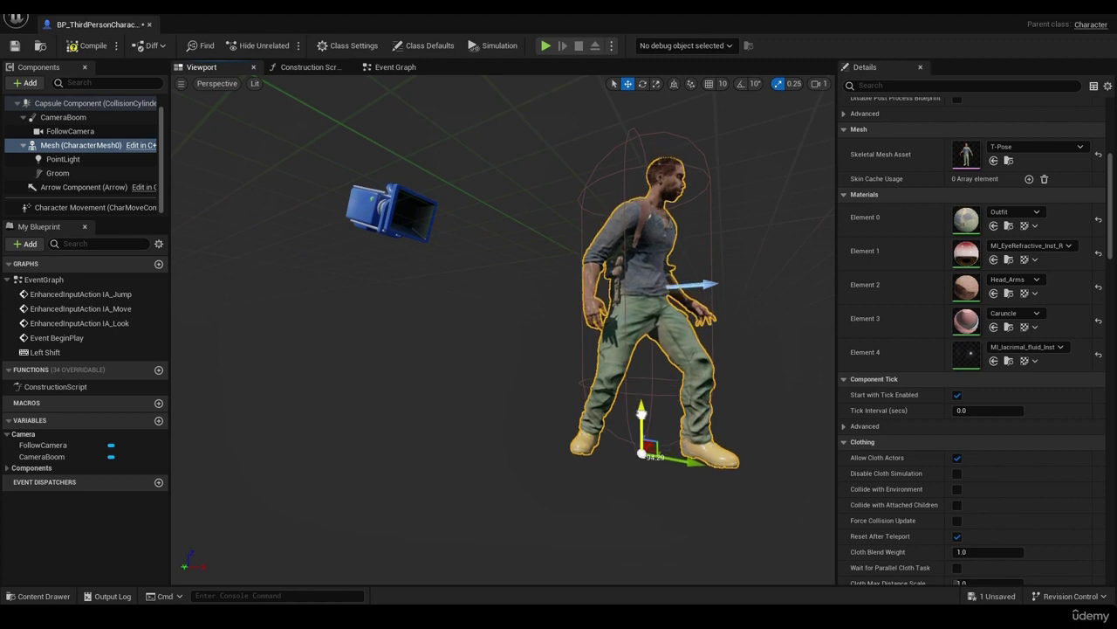
pyautogui.click(14, 45)
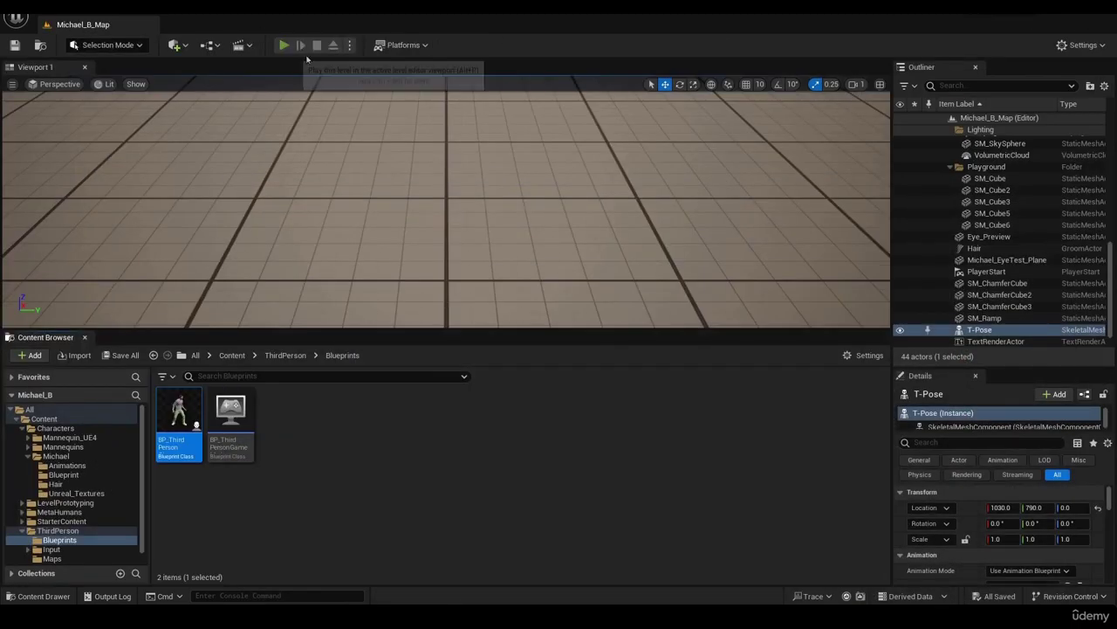
# Step: Play the level, walk the character past the ramp to check the adjusted mesh height, and stop playing
pyautogui.click(284, 45)
pyautogui.press('w')
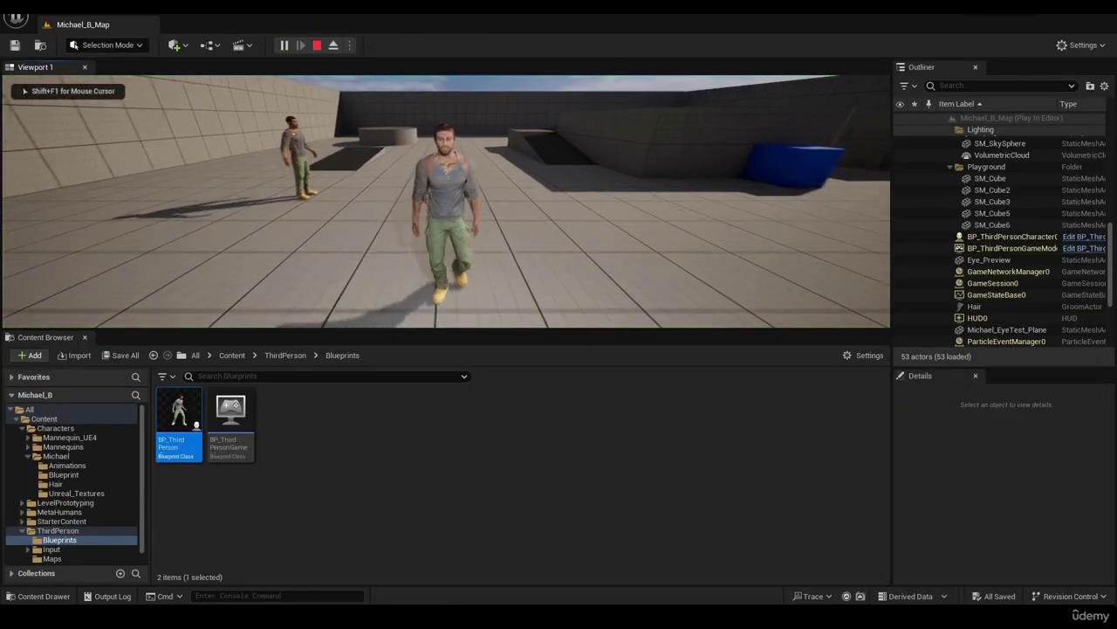
pyautogui.press('w')
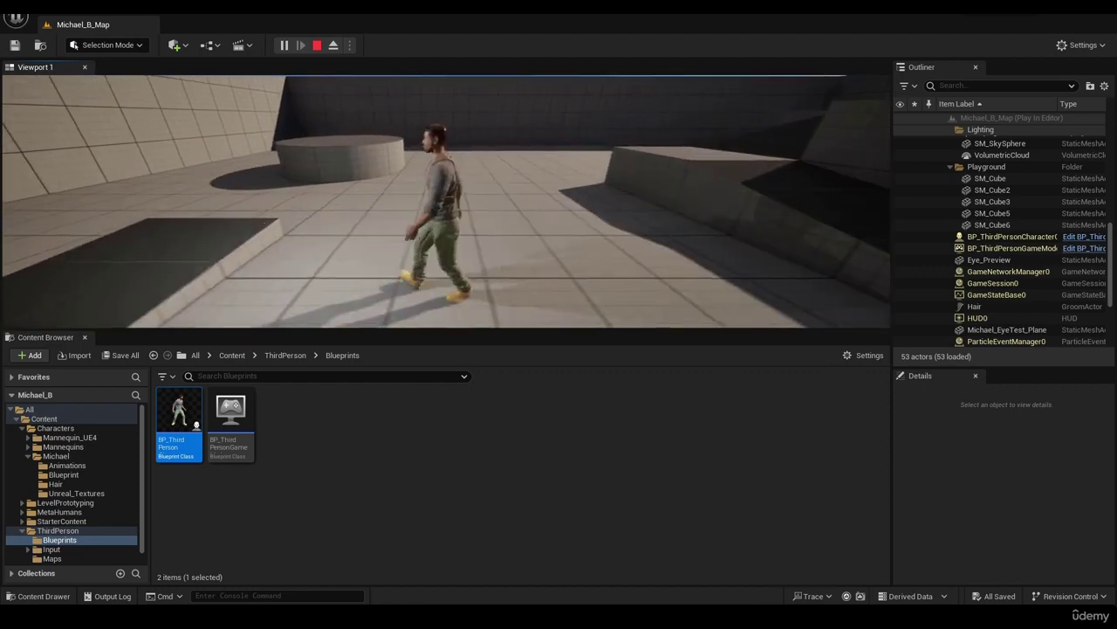
pyautogui.press('s')
pyautogui.press('Escape')
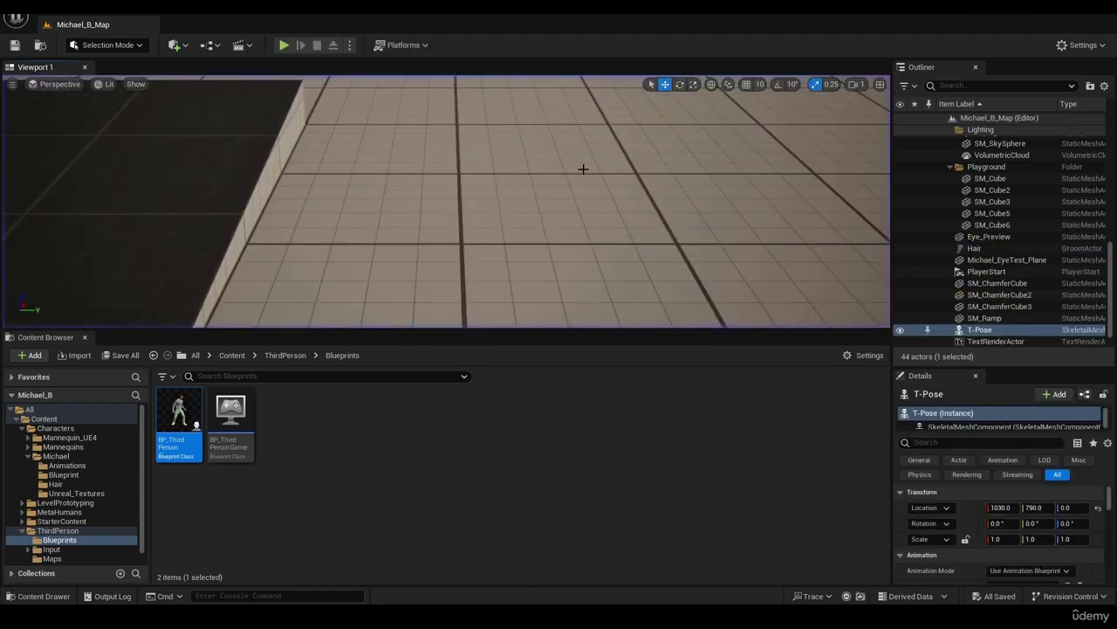
# Step: Lower the FollowCamera and adjust its tilt behind the character in the BP_ThirdPersonCharacter blueprint, and save it
pyautogui.doubleClick(179, 419)
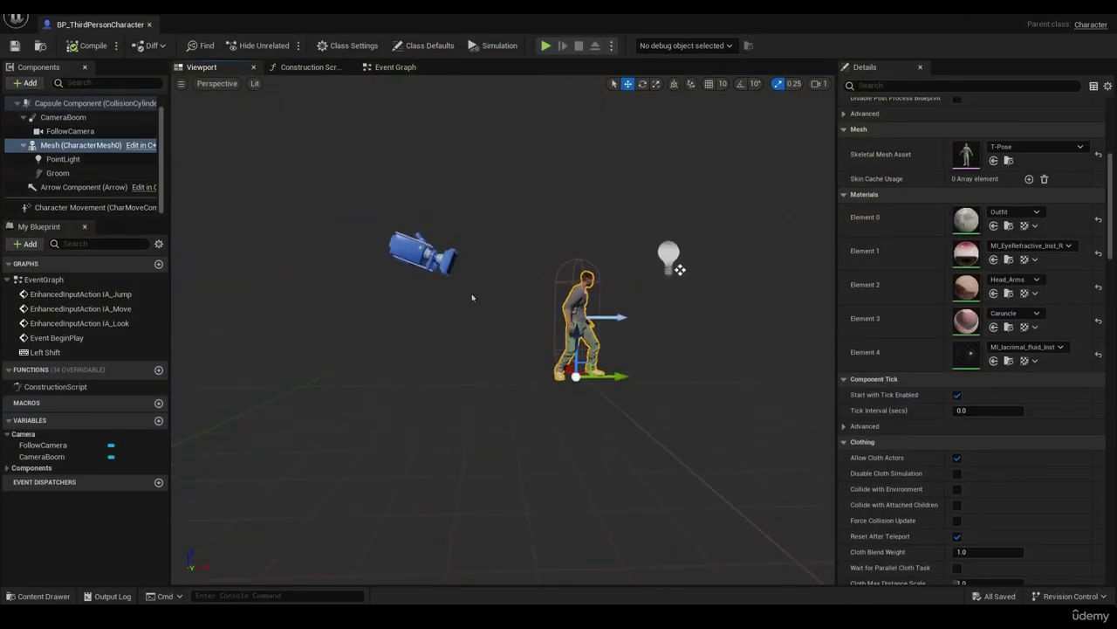
pyautogui.click(458, 225)
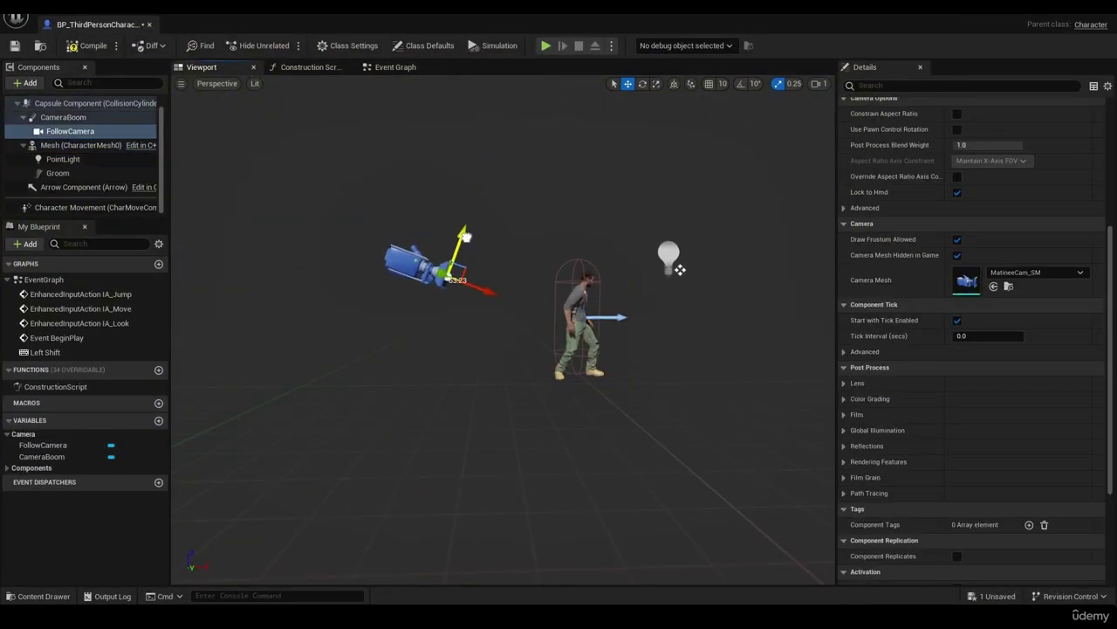
pyautogui.press('e')
pyautogui.moveTo(534, 356); pyautogui.dragTo(466, 228, button='right')
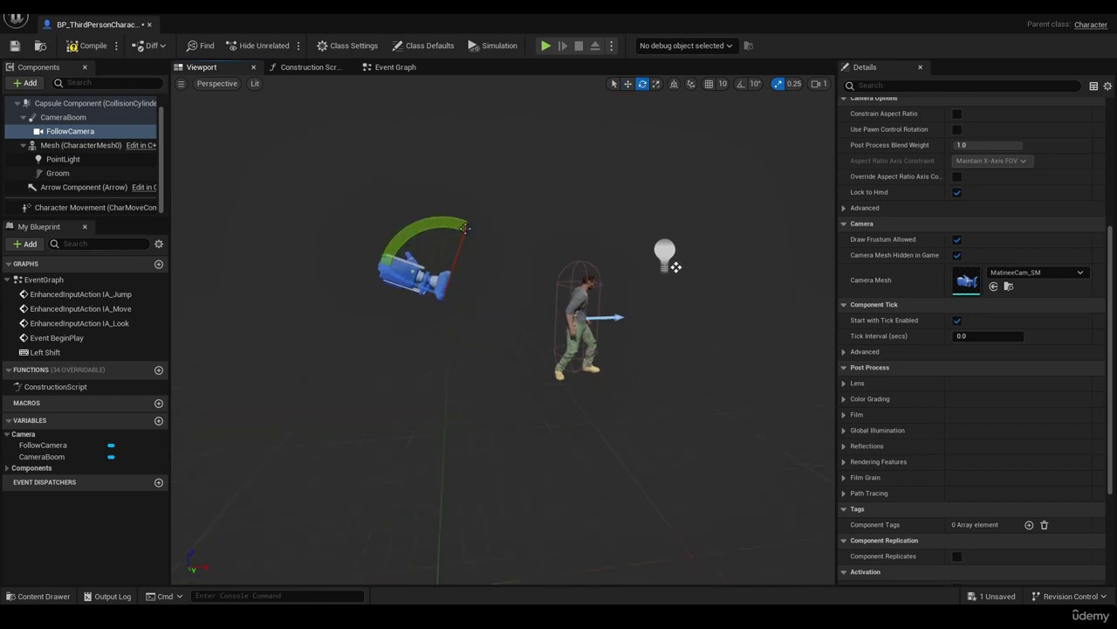
pyautogui.moveTo(427, 226); pyautogui.dragTo(456, 207)
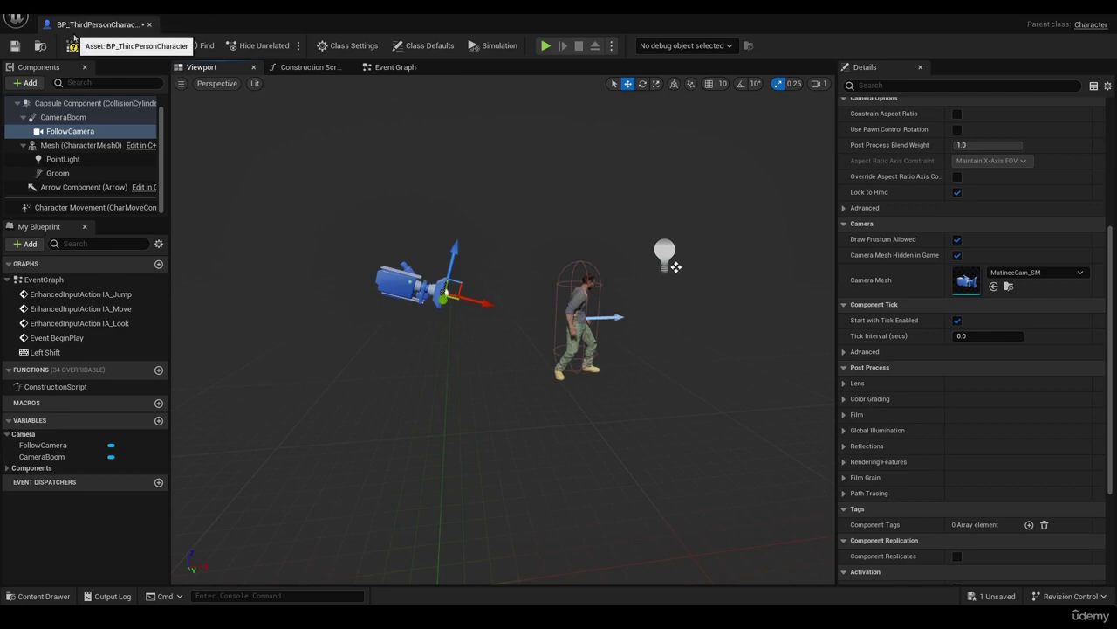
pyautogui.click(14, 45)
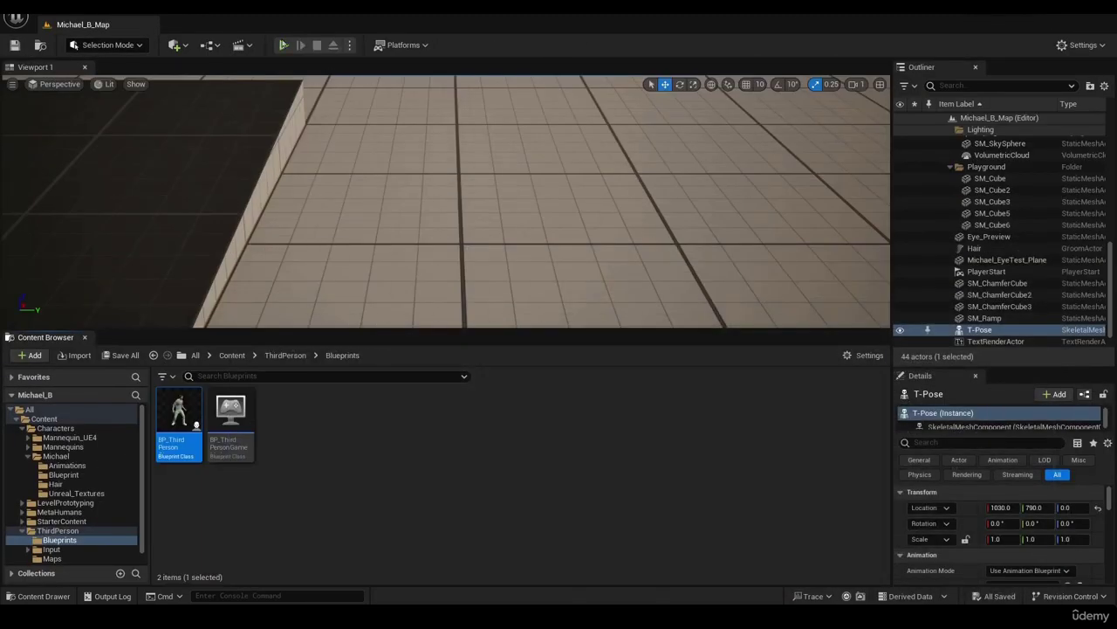
# Step: Play the level and walk the character past the static T-Pose character to check the new camera framing
pyautogui.click(282, 44)
pyautogui.press('w')
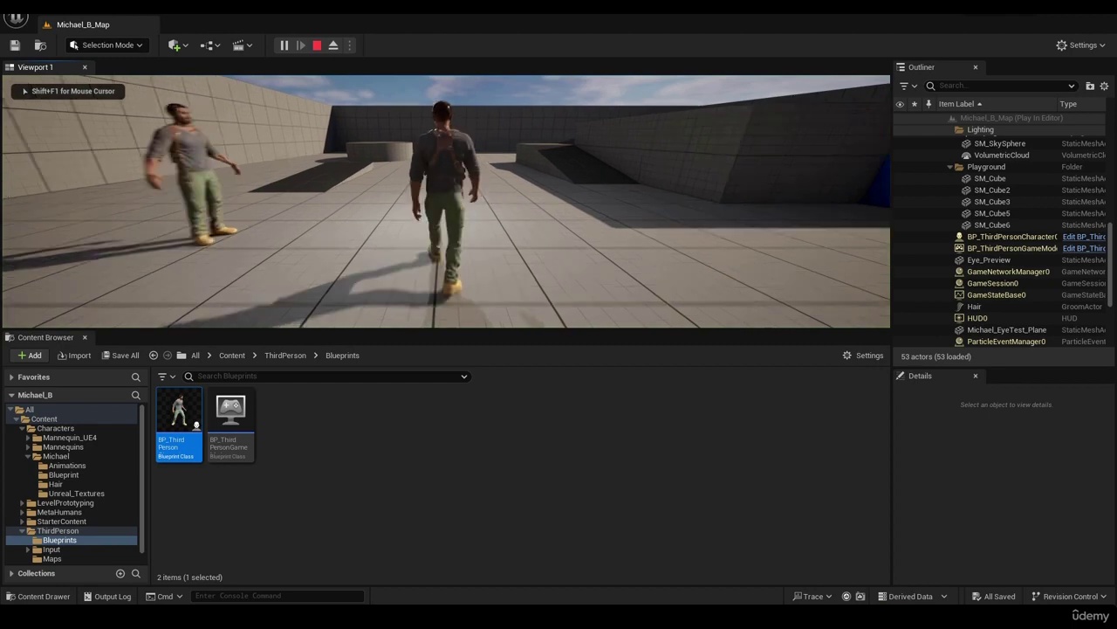
pyautogui.press('s')
pyautogui.press('a')
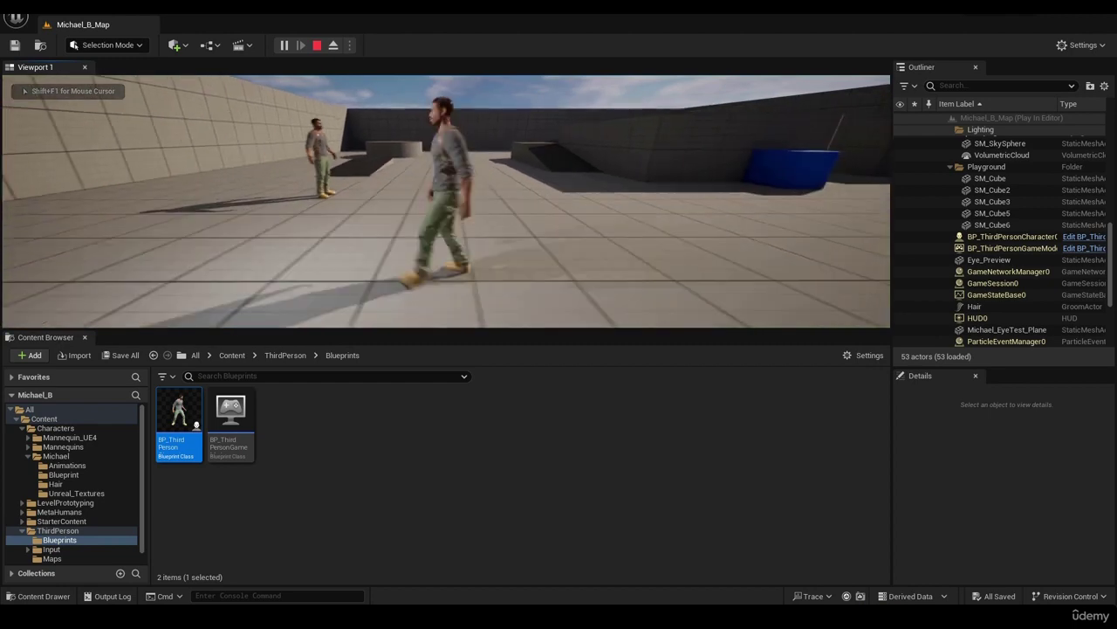
pyautogui.press('w')
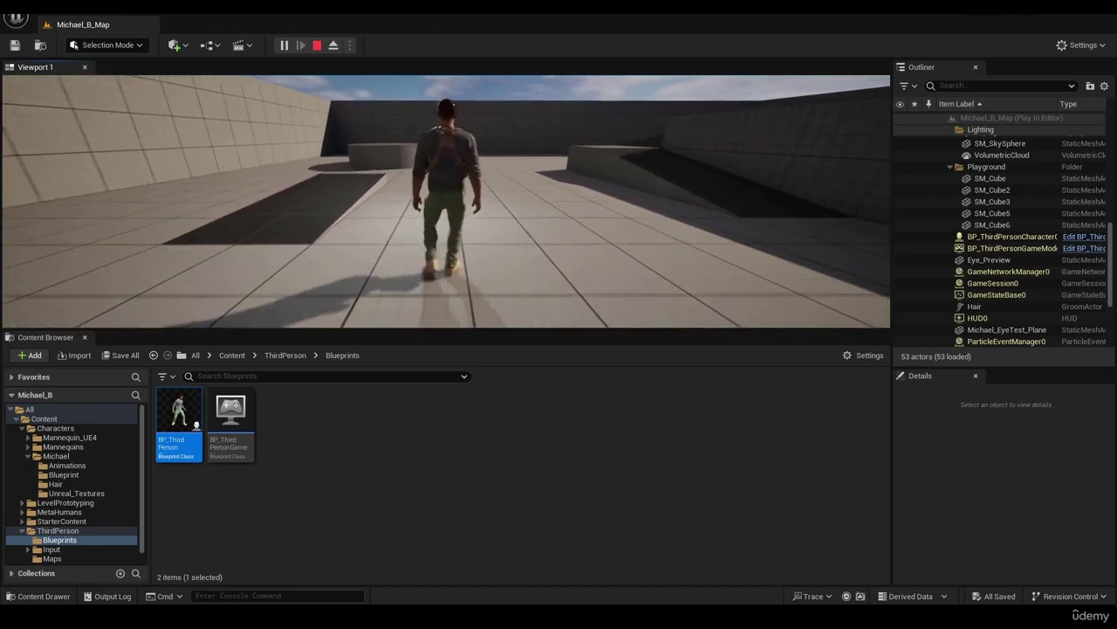
pyautogui.press('d')
pyautogui.press('s')
pyautogui.press('a')
pyautogui.press('d')
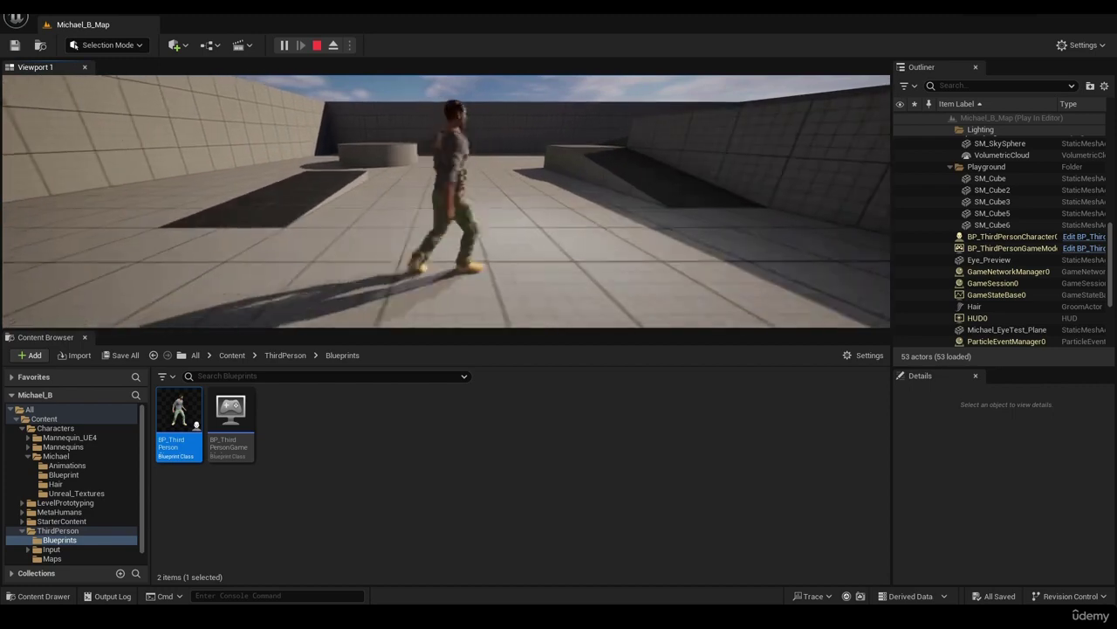
# Step: Walk the character sideways and toward the camera to check the framing from the front, and stop playing
pyautogui.press('s')
pyautogui.press('a')
pyautogui.press('d')
pyautogui.press('s')
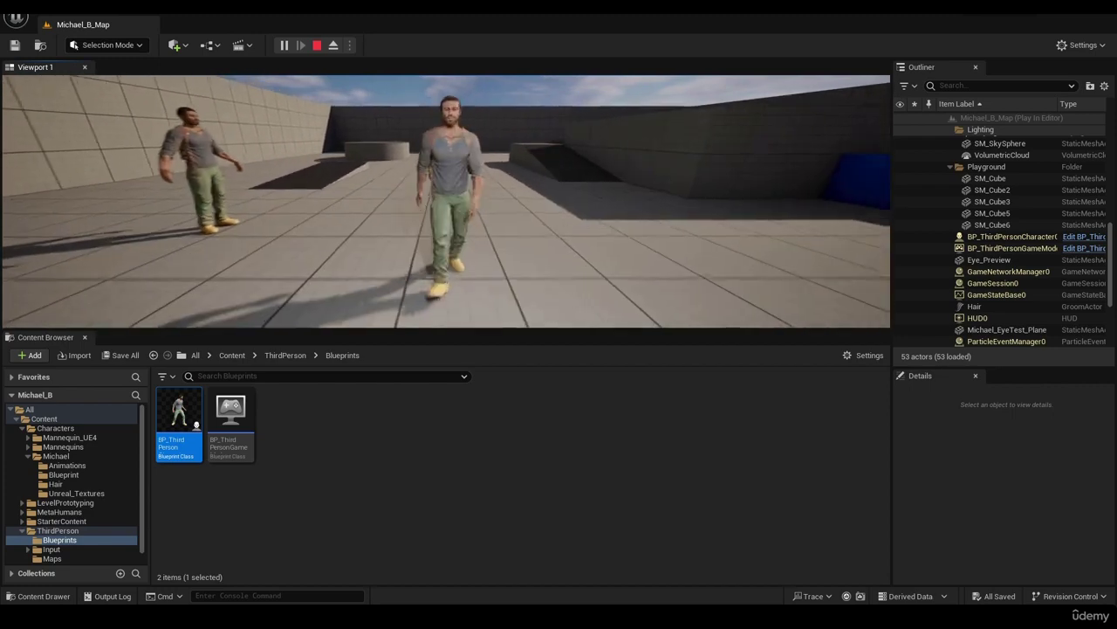
pyautogui.press('a')
pyautogui.press('d')
pyautogui.press('s')
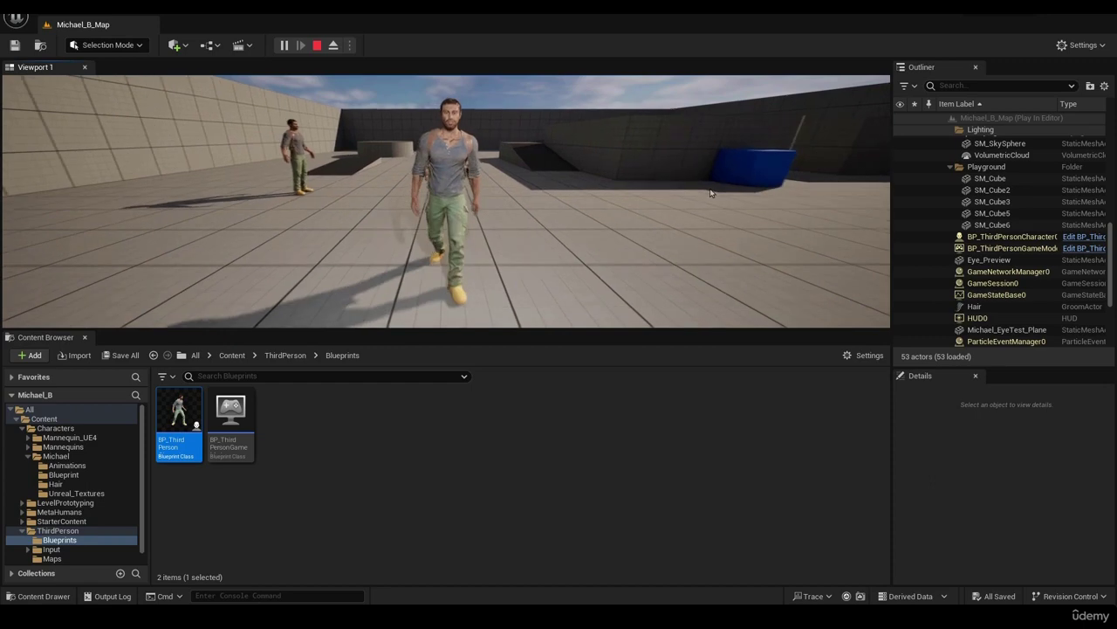
pyautogui.press('Escape')
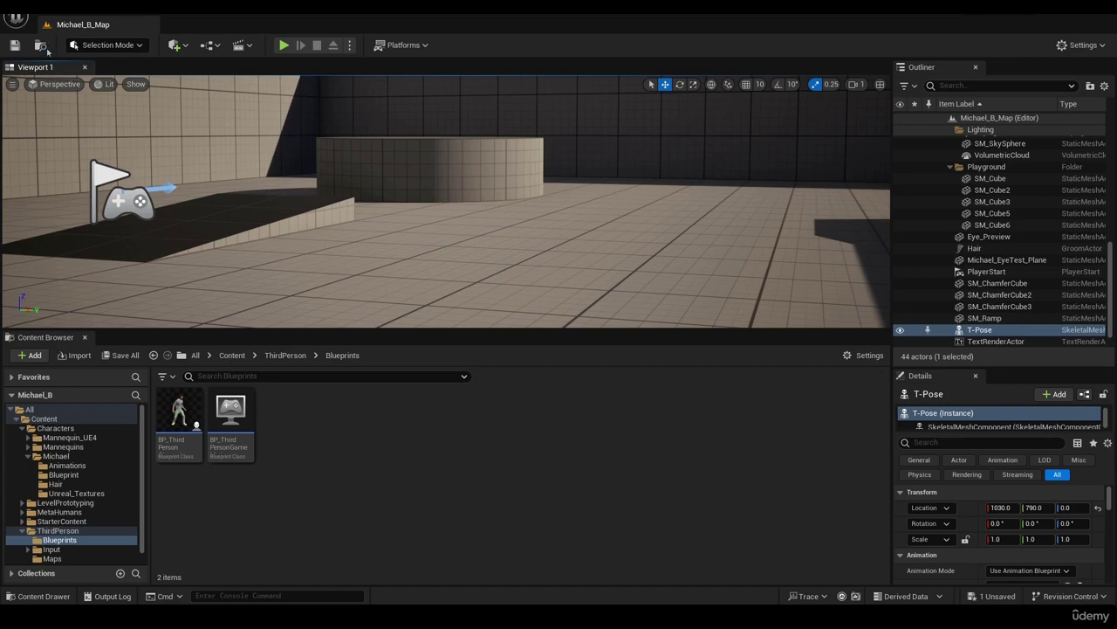
# Step: Play the level again and walk the character in several directions beside the static T-Pose character
pyautogui.click(281, 48)
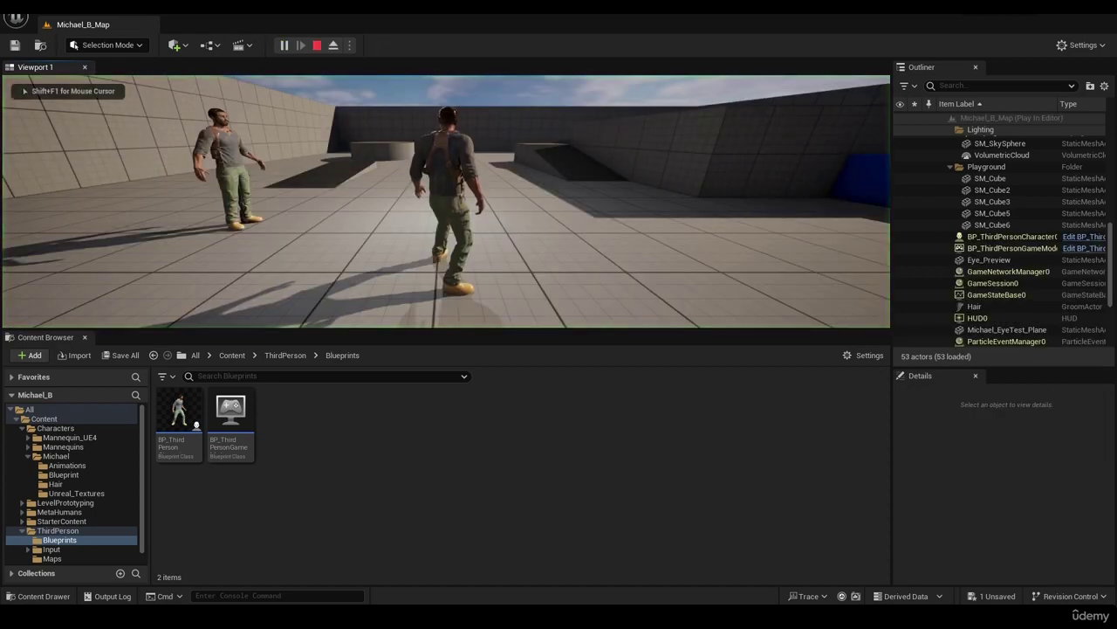
pyautogui.press('s')
pyautogui.press('a')
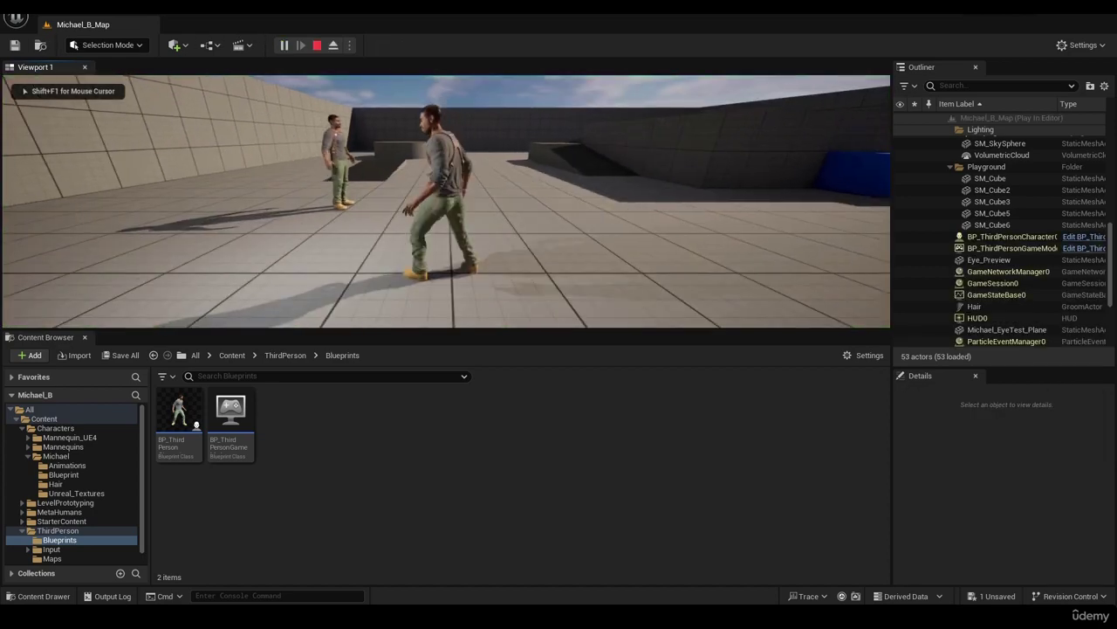
pyautogui.press('s')
pyautogui.press('a')
pyautogui.press('s')
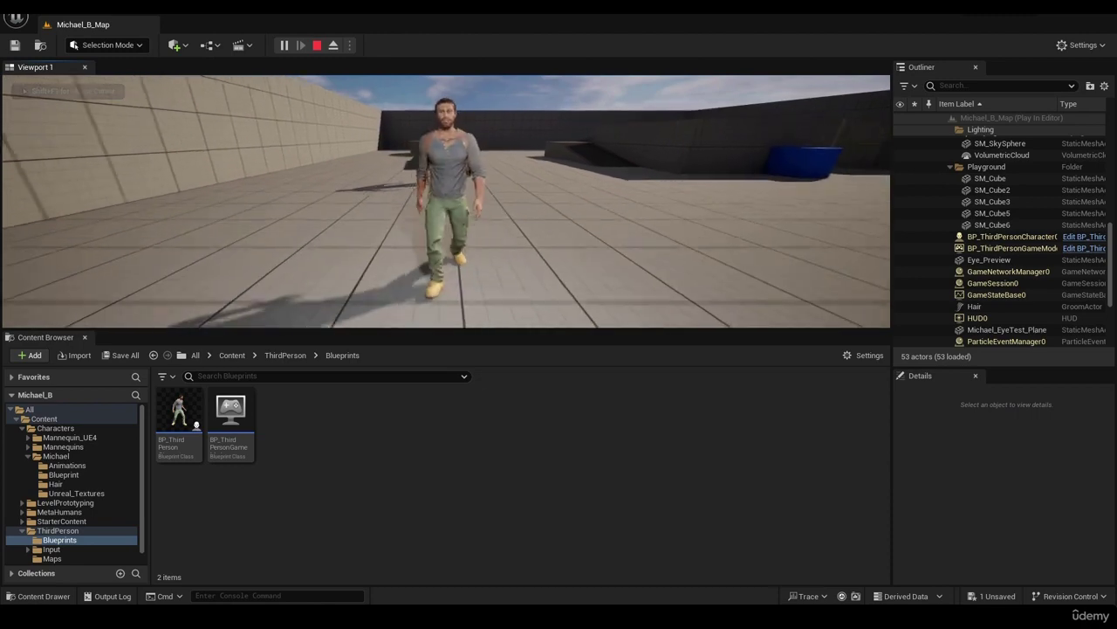
pyautogui.press('d')
pyautogui.press('w')
pyautogui.press('s')
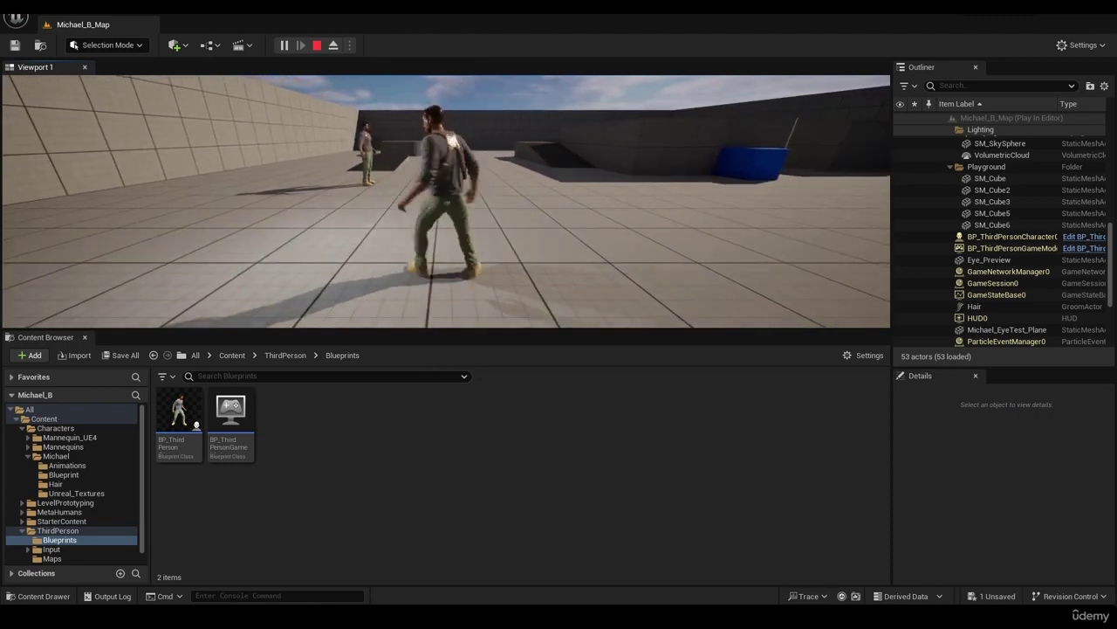
# Step: Turn the character around repeatedly close to the camera to inspect him from all sides, and stop playing
pyautogui.press('d')
pyautogui.press('s')
pyautogui.press('w')
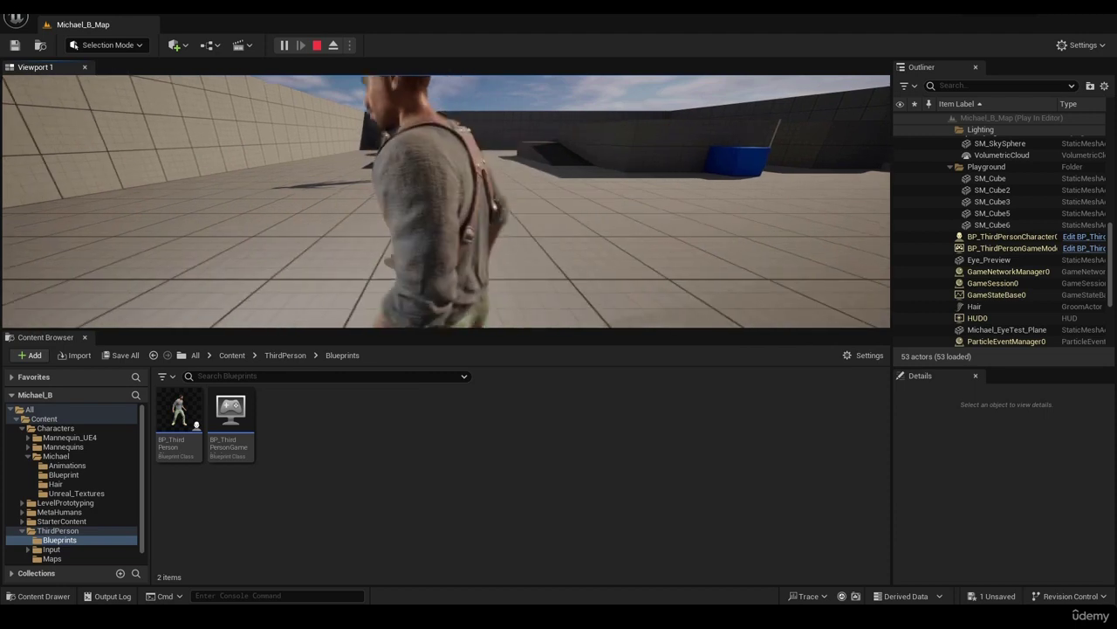
pyautogui.press('s')
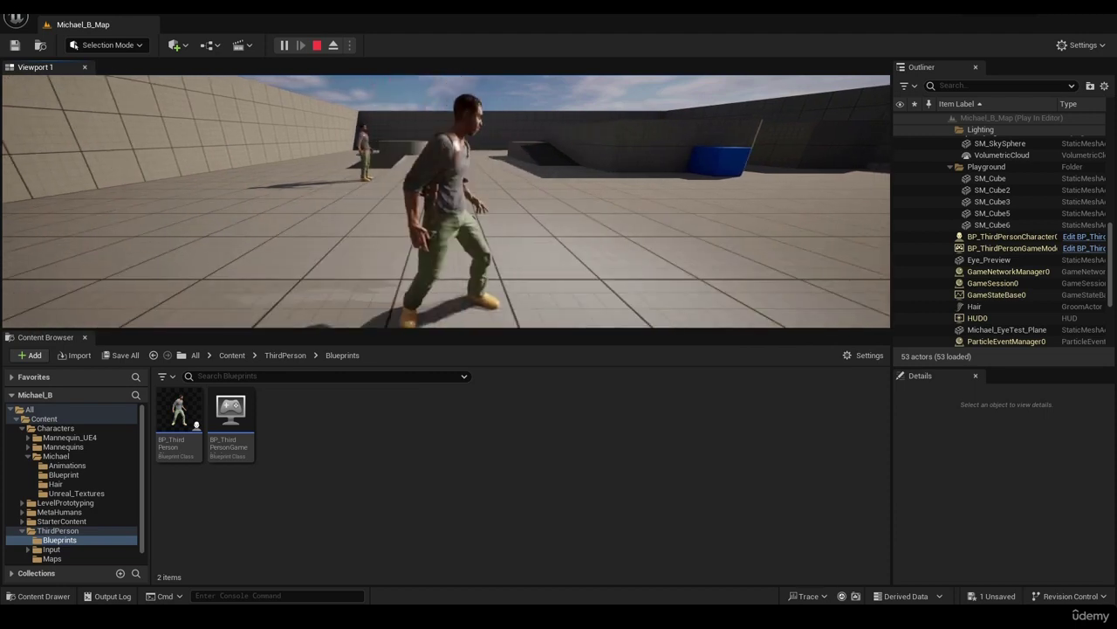
pyautogui.press('w')
pyautogui.press('s')
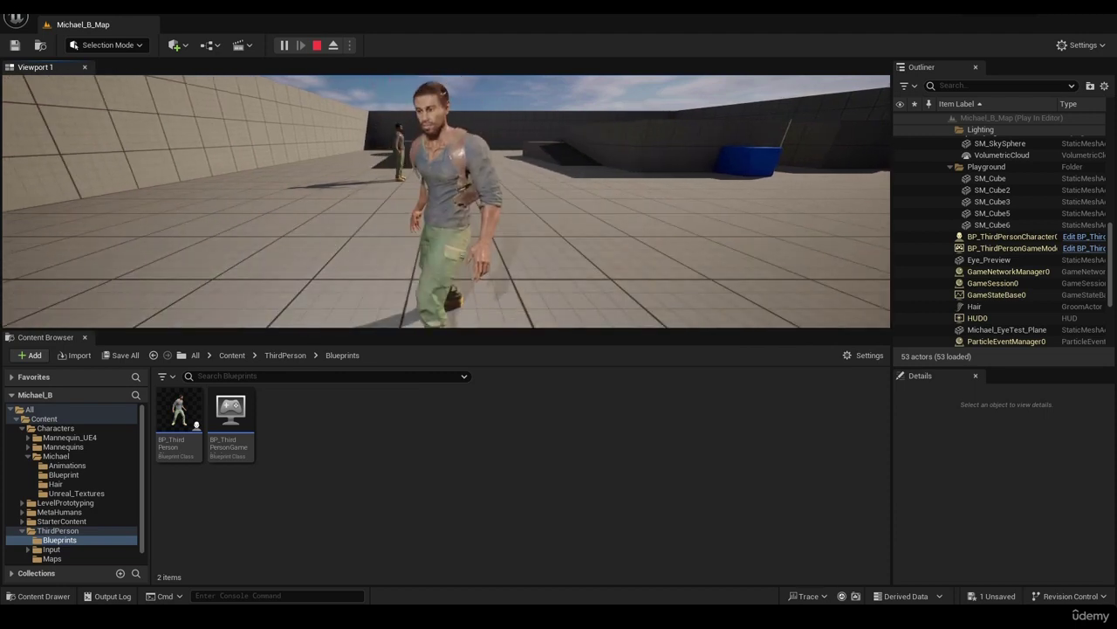
pyautogui.press('d')
pyautogui.press('w')
pyautogui.press('s')
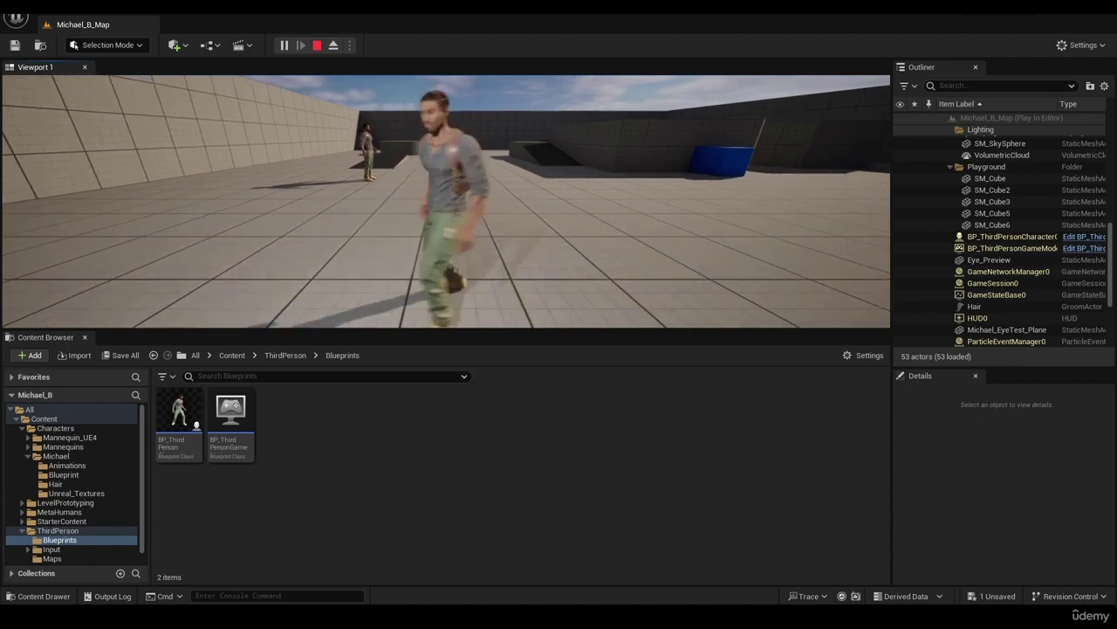
pyautogui.press('a')
pyautogui.press('Escape')
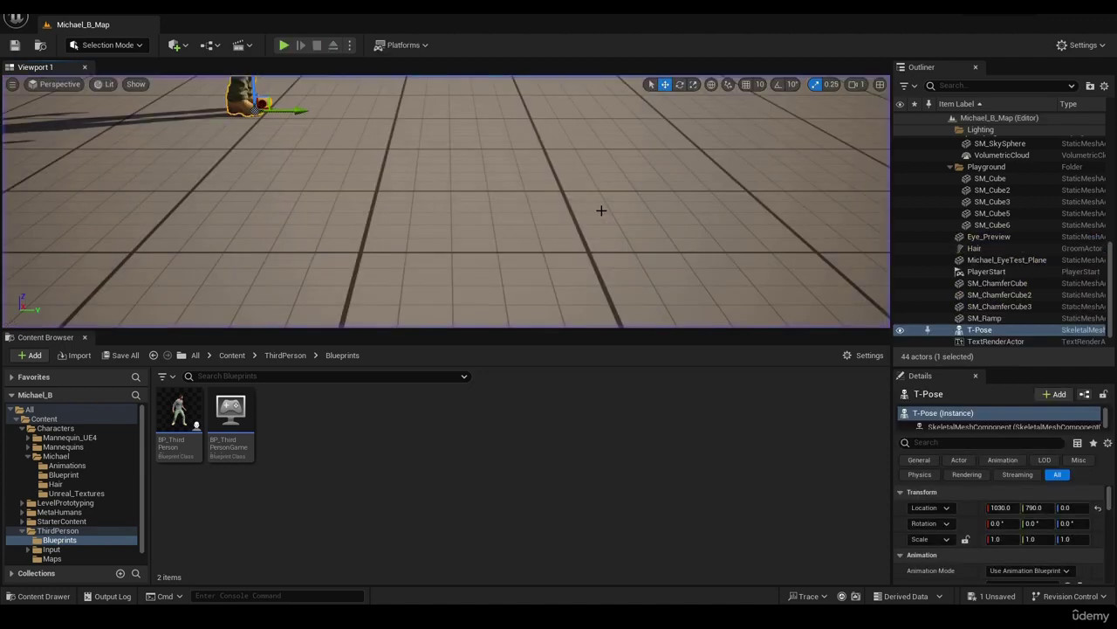
# Step: Switch to Substance 3D Painter, close the finished texture export, and frame the character's head from the side
pyautogui.moveTo(537, 220); pyautogui.dragTo(425, 195, button='right')
pyautogui.scroll(-2, 445, 192)
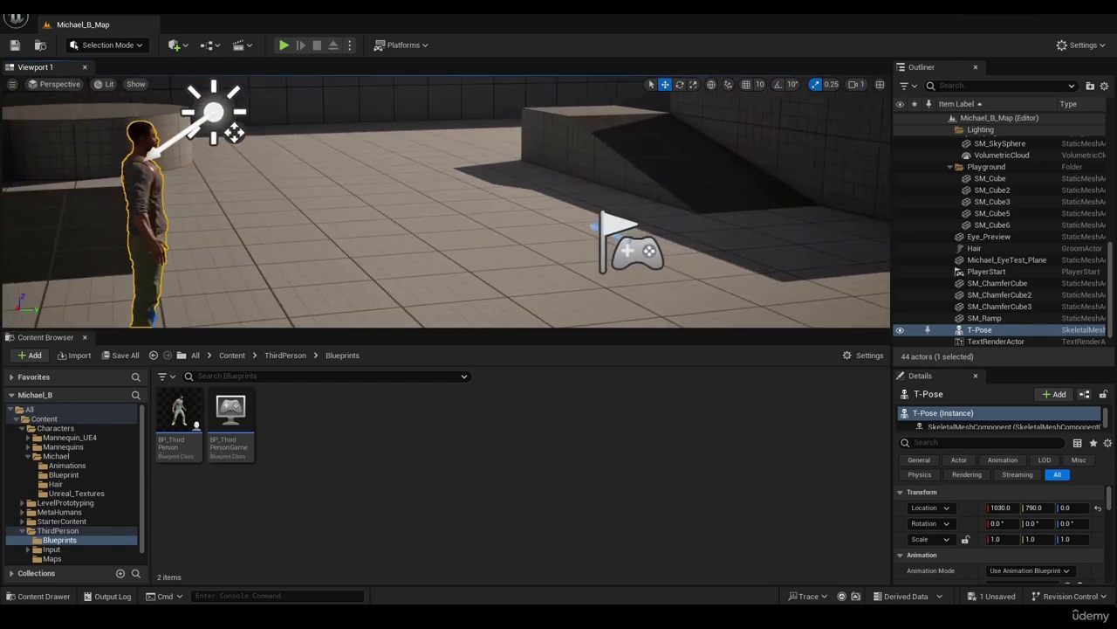
pyautogui.moveTo(551, 614)
pyautogui.click(554, 569)
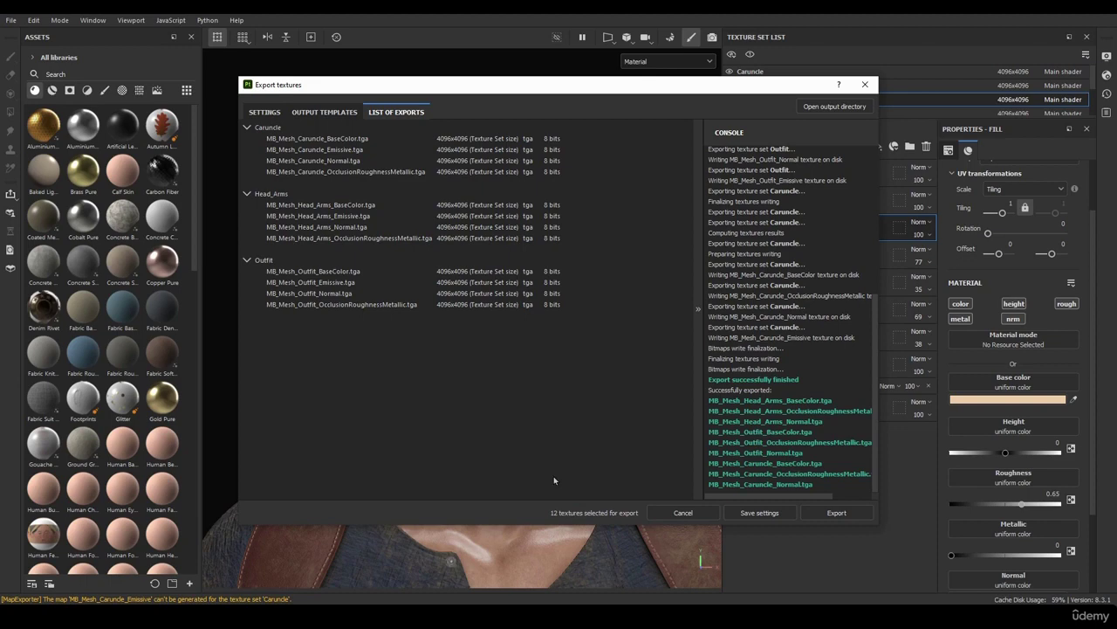
pyautogui.click(864, 89)
pyautogui.keyDown('alt'); pyautogui.moveTo(598, 255); pyautogui.dragTo(568, 234, button='right'); pyautogui.keyUp('alt')
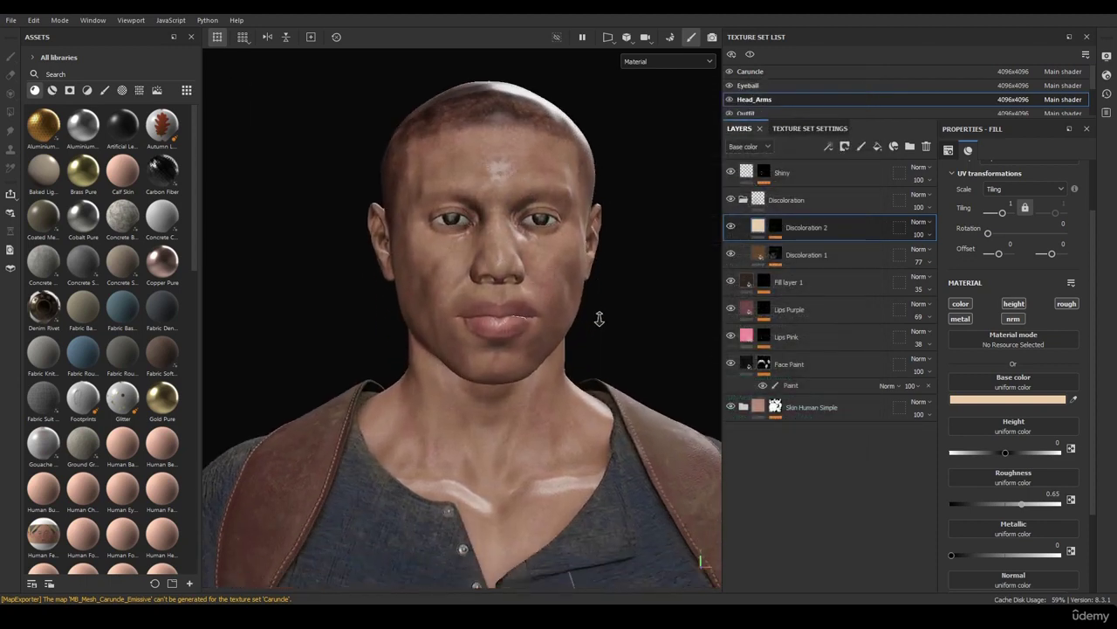
pyautogui.keyDown('alt'); pyautogui.moveTo(568, 234); pyautogui.dragTo(552, 203, button='middle'); pyautogui.keyUp('alt')
pyautogui.keyDown('alt'); pyautogui.moveTo(638, 206); pyautogui.dragTo(681, 105); pyautogui.keyUp('alt')
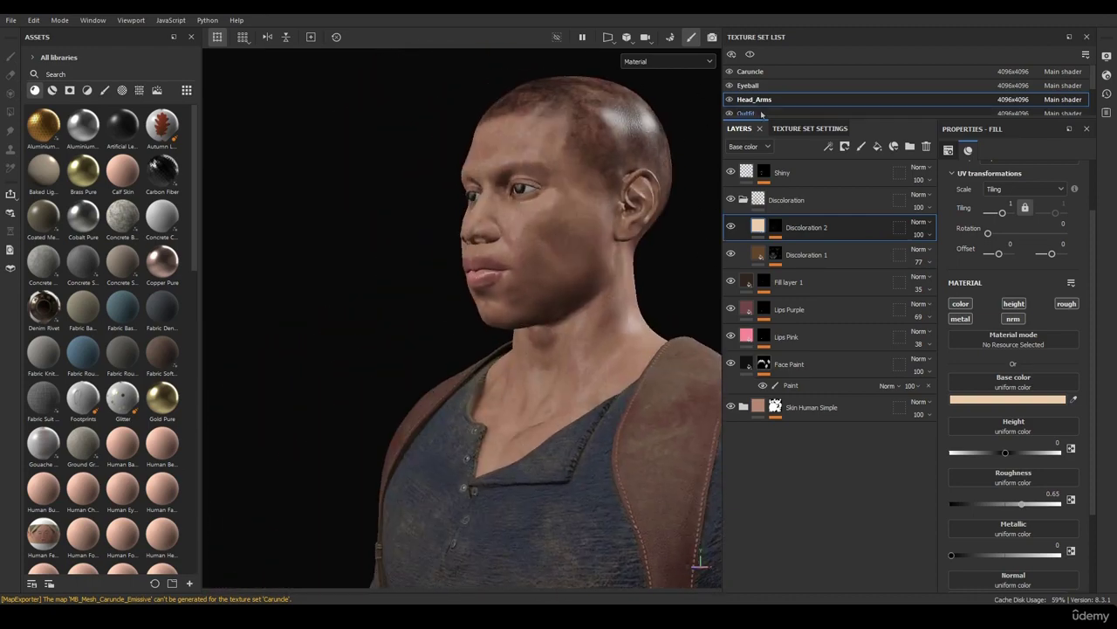
# Step: Collapse the Discoloration folder and add a new fill layer directly above the Shiny layer of the Head_Arms texture set
pyautogui.click(830, 171)
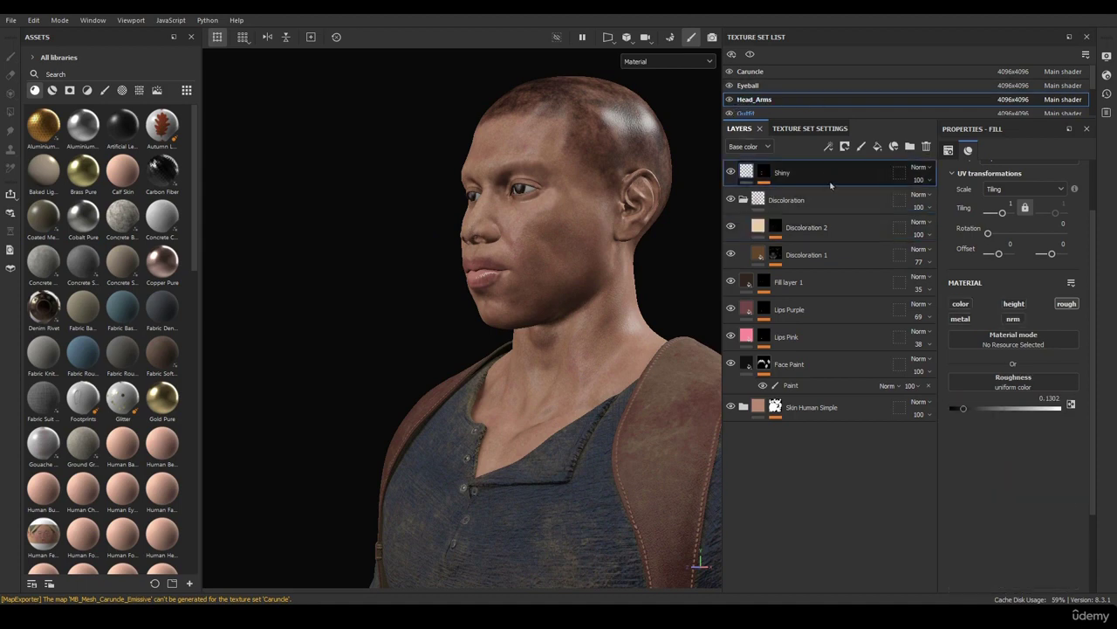
pyautogui.click(743, 200)
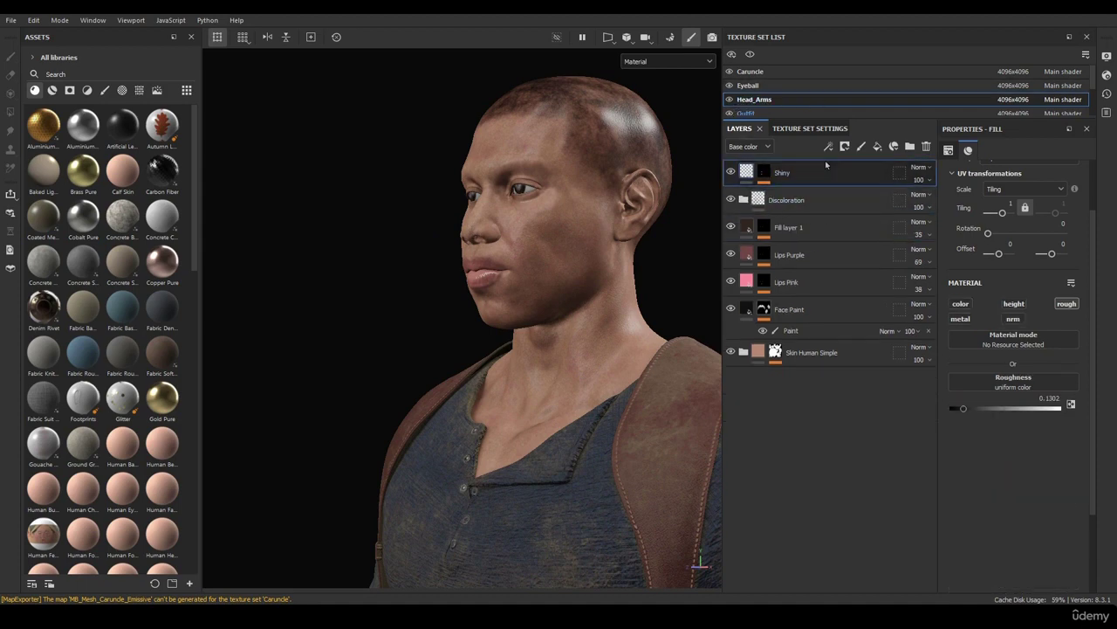
pyautogui.click(878, 146)
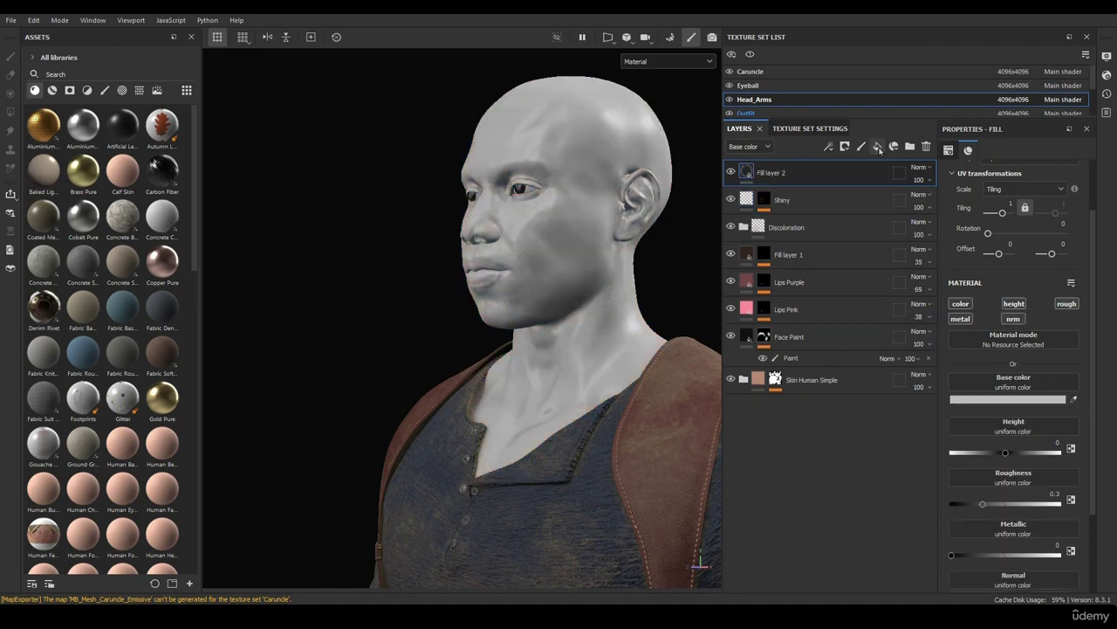
pyautogui.keyDown('alt'); pyautogui.moveTo(629, 244); pyautogui.dragTo(751, 209); pyautogui.keyUp('alt')
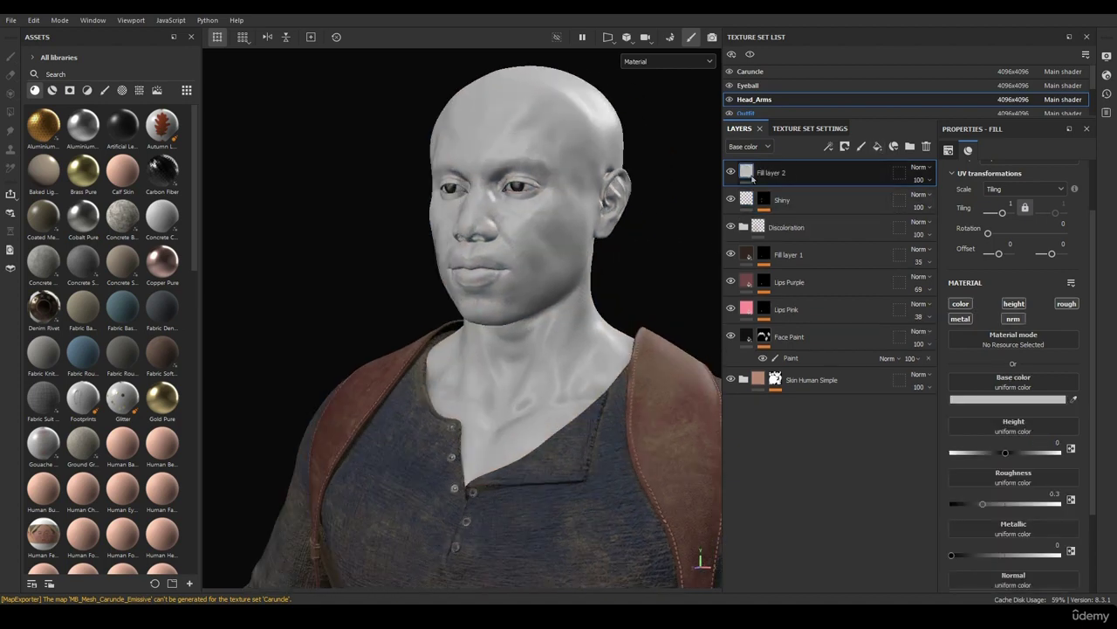
pyautogui.keyDown('alt'); pyautogui.moveTo(602, 224); pyautogui.dragTo(726, 270); pyautogui.keyUp('alt')
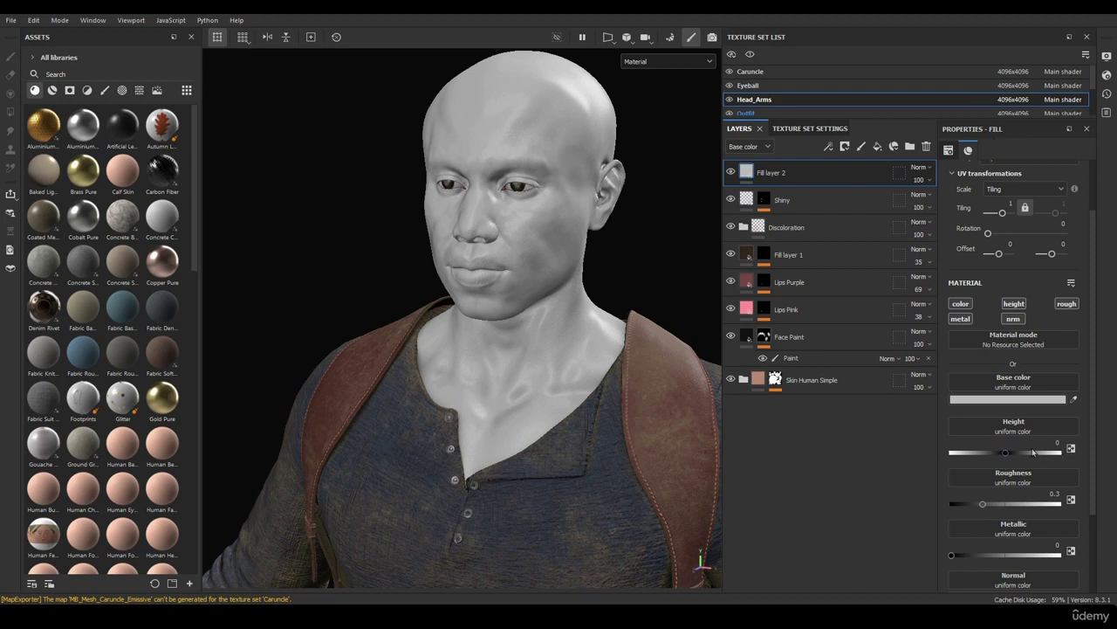
# Step: Set the new fill layer's roughness to 1 and check the matte surface on the head
pyautogui.scroll(-2, 1034, 453)
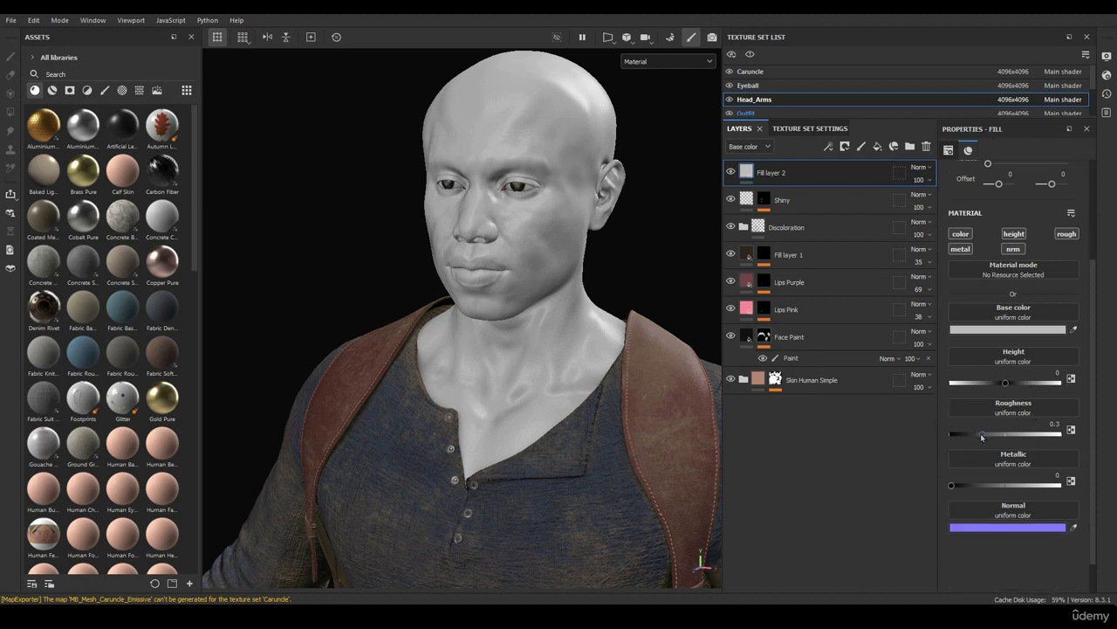
pyautogui.moveTo(1025, 434)
pyautogui.mouseDown()
pyautogui.moveTo(1059, 434)
pyautogui.moveTo(976, 449)
pyautogui.moveTo(1062, 442)
pyautogui.mouseUp()
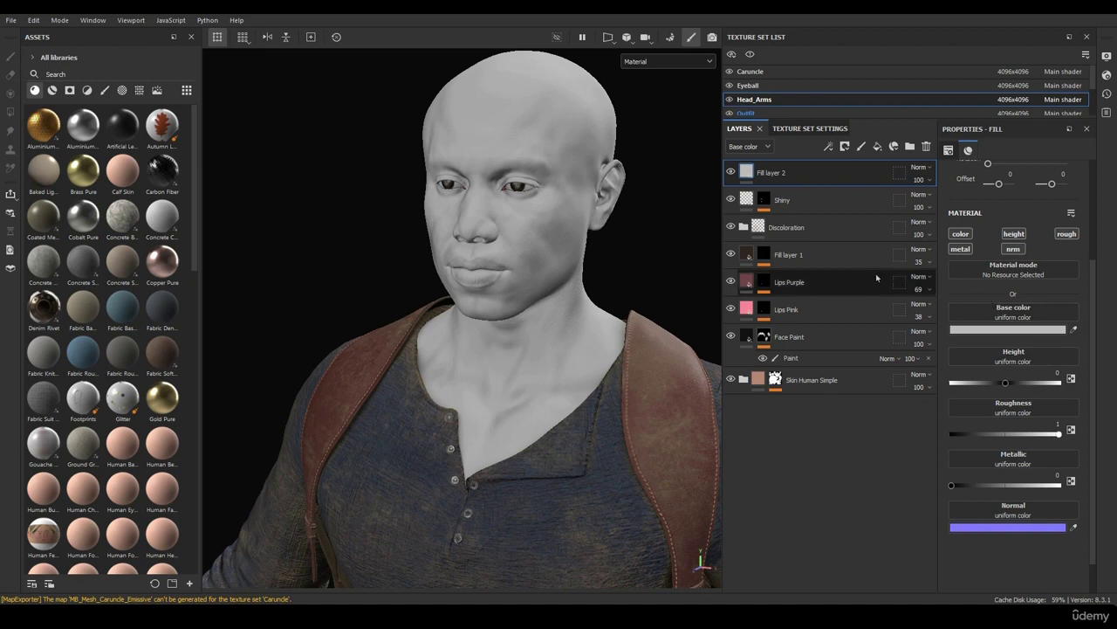
pyautogui.keyDown('alt'); pyautogui.moveTo(593, 213); pyautogui.dragTo(593, 282); pyautogui.keyUp('alt')
pyautogui.keyDown('alt'); pyautogui.moveTo(642, 227); pyautogui.dragTo(598, 305); pyautogui.keyUp('alt')
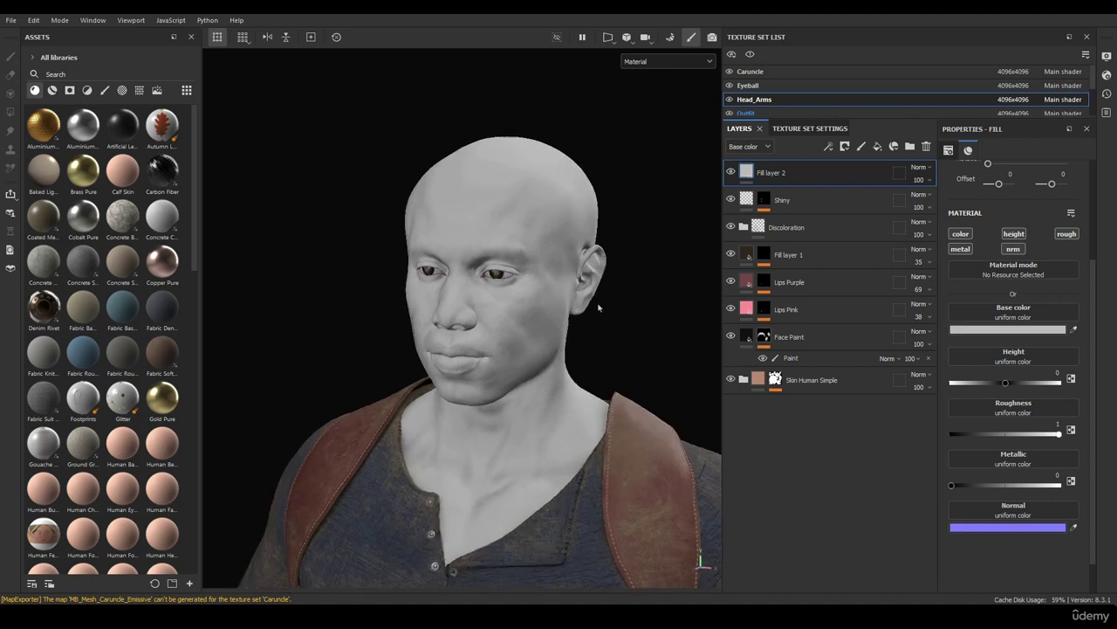
# Step: Give the new fill layer a black mask with a paint effect and rename the layer No_Shine
pyautogui.rightClick(748, 174)
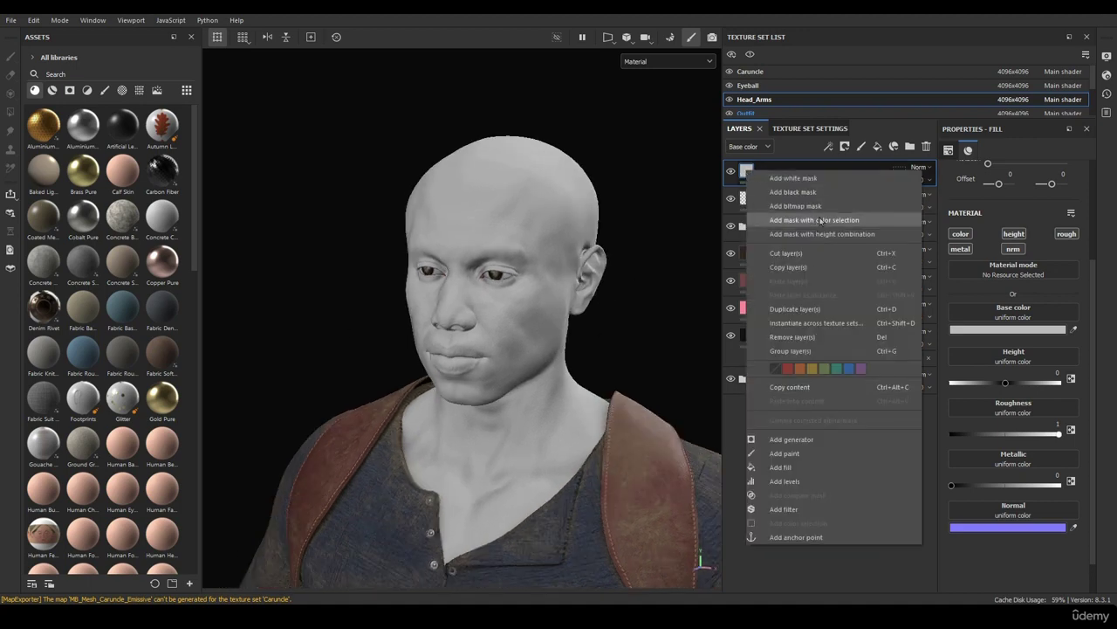
pyautogui.click(786, 191)
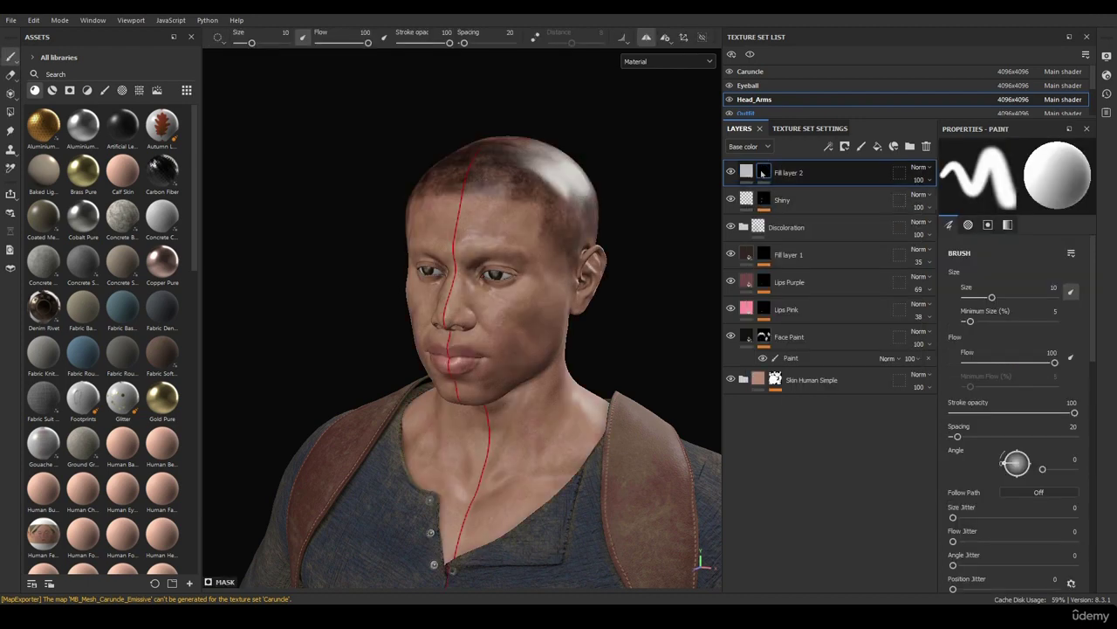
pyautogui.rightClick(762, 170)
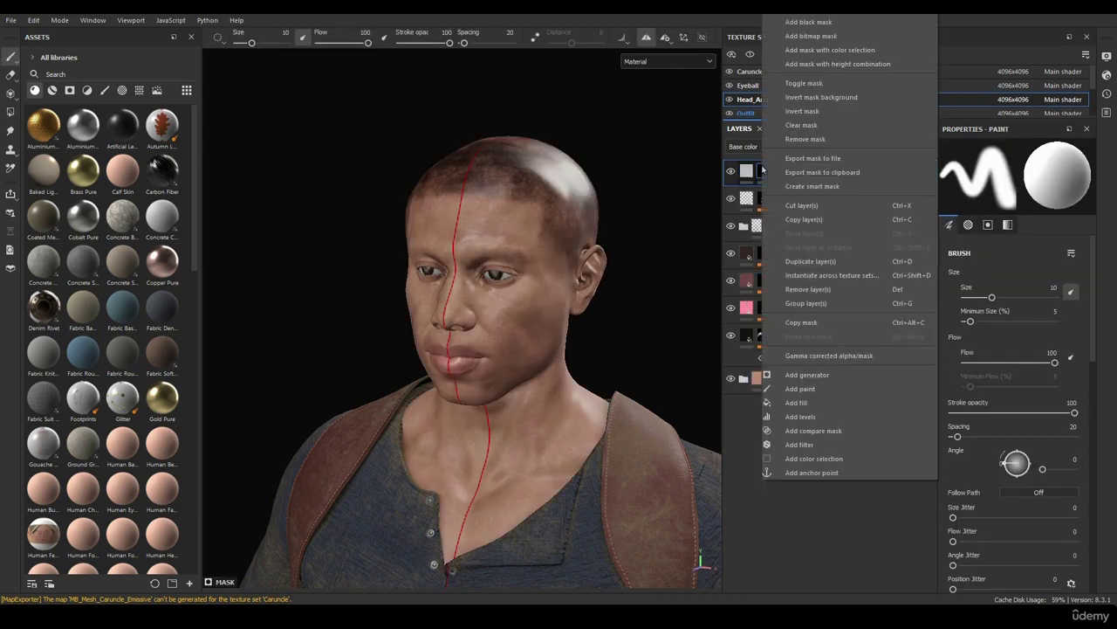
pyautogui.click(803, 392)
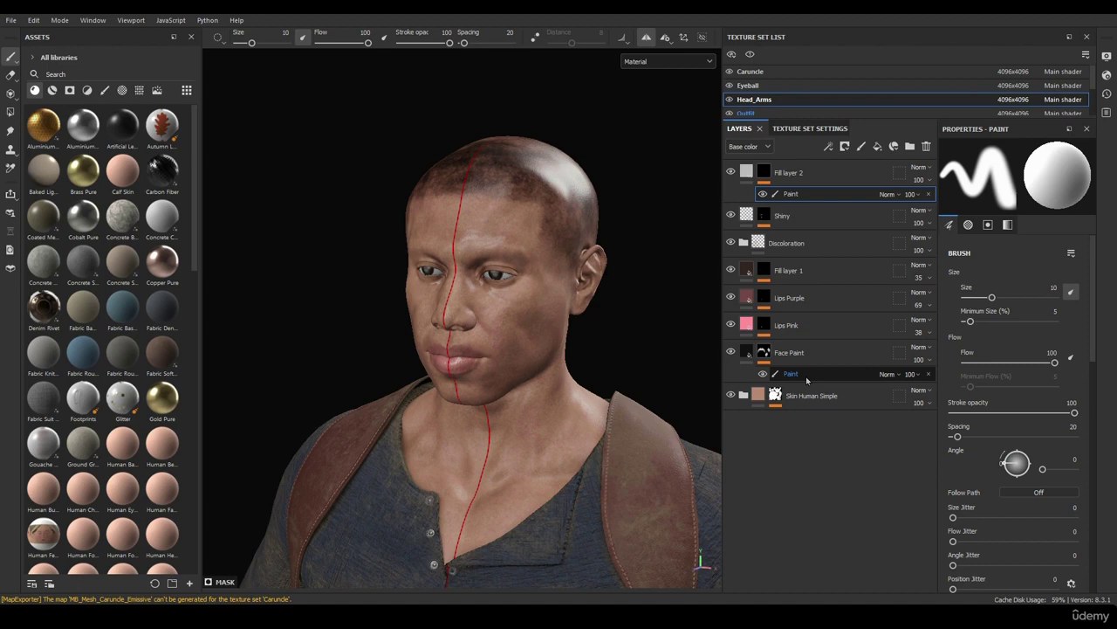
pyautogui.keyDown('alt'); pyautogui.moveTo(644, 244); pyautogui.dragTo(640, 362); pyautogui.keyUp('alt')
pyautogui.doubleClick(795, 173)
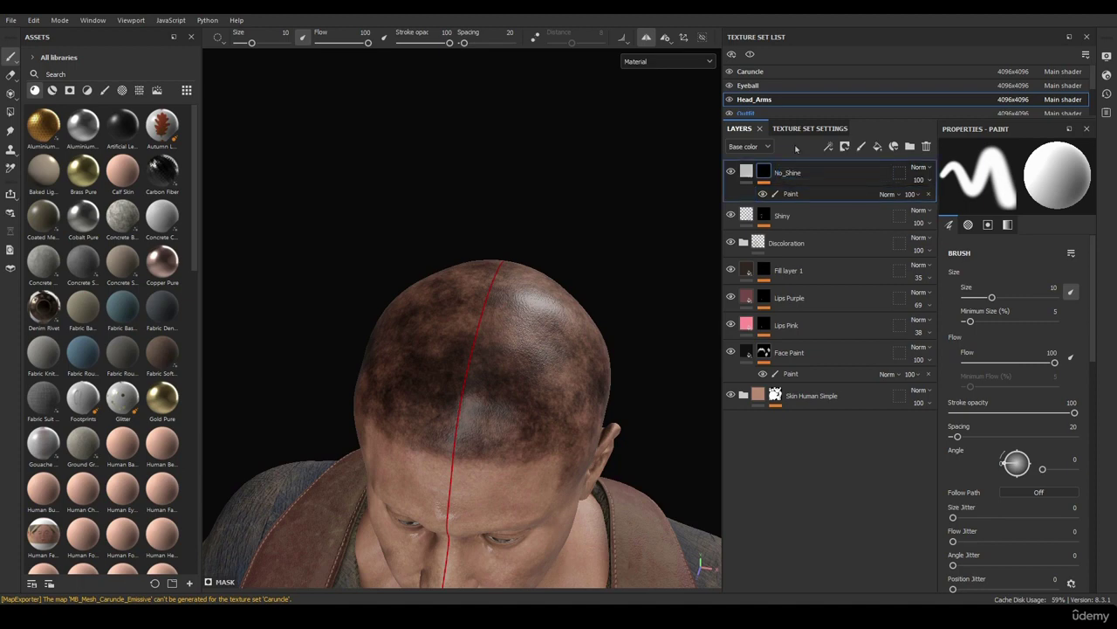
# Step: Try a brush stroke in the No_Shine mask on top of the head and undo it
pyautogui.keyDown('alt'); pyautogui.moveTo(618, 337); pyautogui.dragTo(544, 346); pyautogui.keyUp('alt')
pyautogui.moveTo(504, 309)
pyautogui.mouseDown()
pyautogui.moveTo(547, 290)
pyautogui.moveTo(543, 327)
pyautogui.mouseUp()
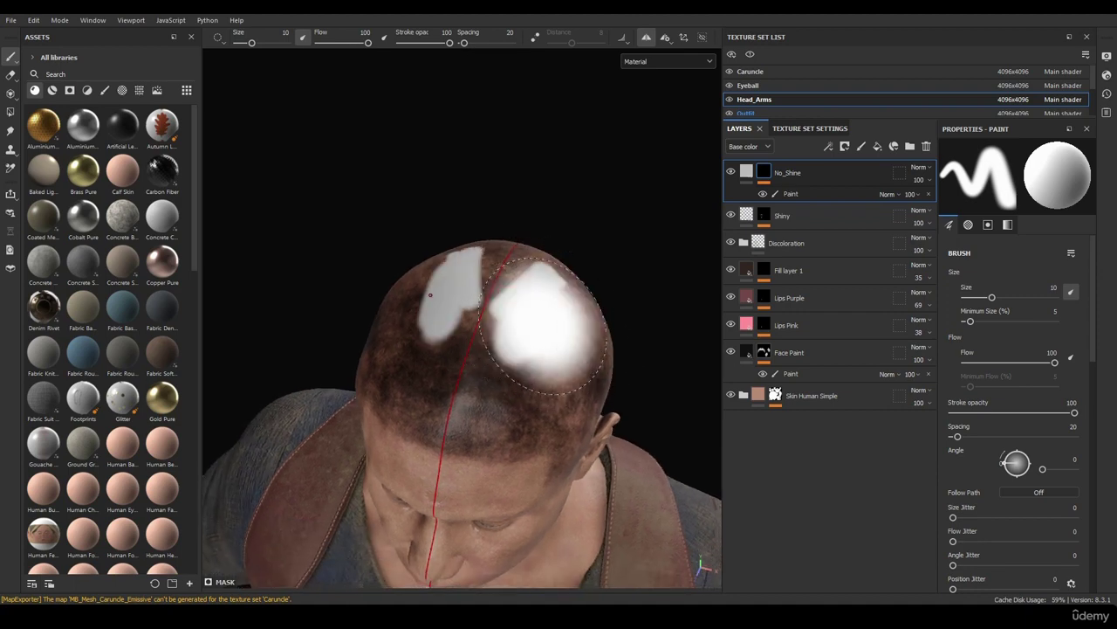
pyautogui.hotkey('ctrl', 'z')
pyautogui.keyDown('alt'); pyautogui.moveTo(640, 354); pyautogui.dragTo(602, 326); pyautogui.keyUp('alt')
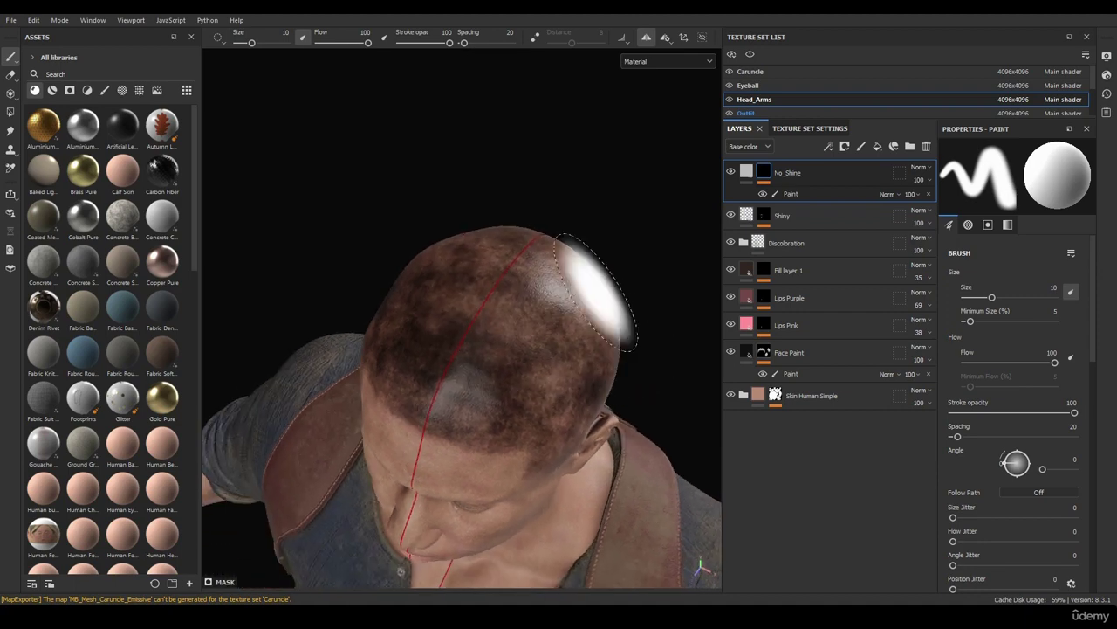
# Step: Limit the No_Shine fill layer to the roughness channel only and reselect the paint effect in its mask
pyautogui.click(746, 172)
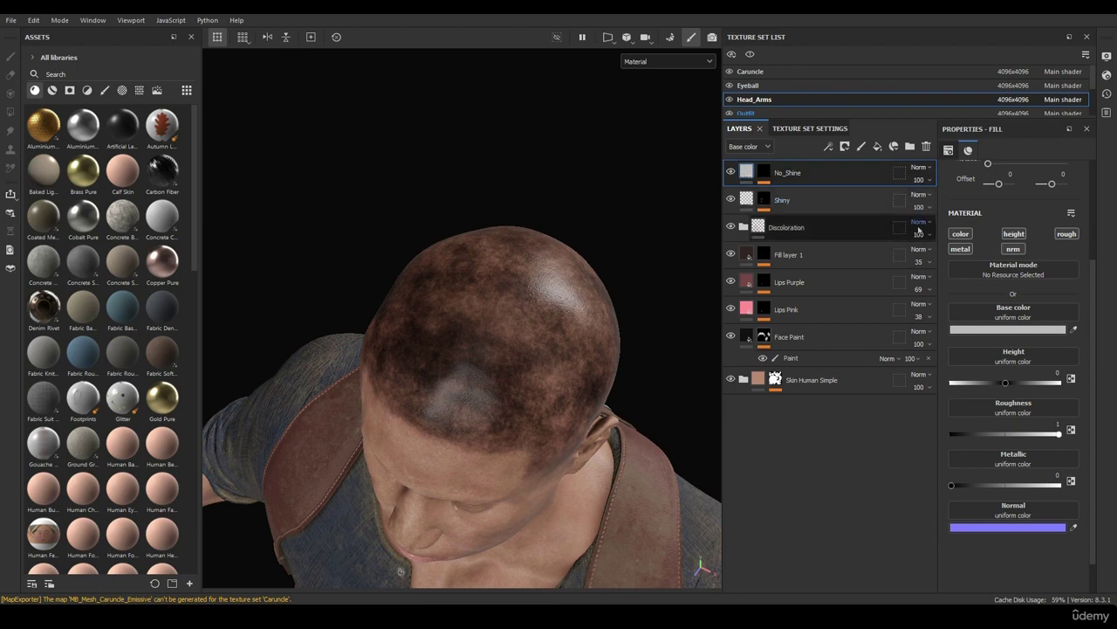
pyautogui.click(1067, 234)
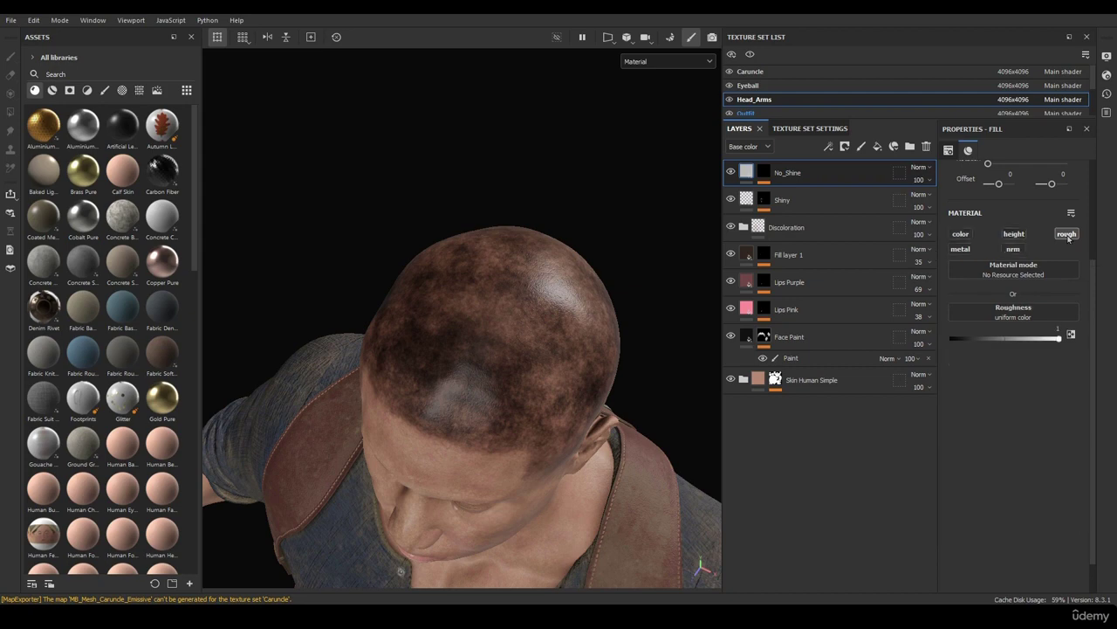
pyautogui.click(744, 172)
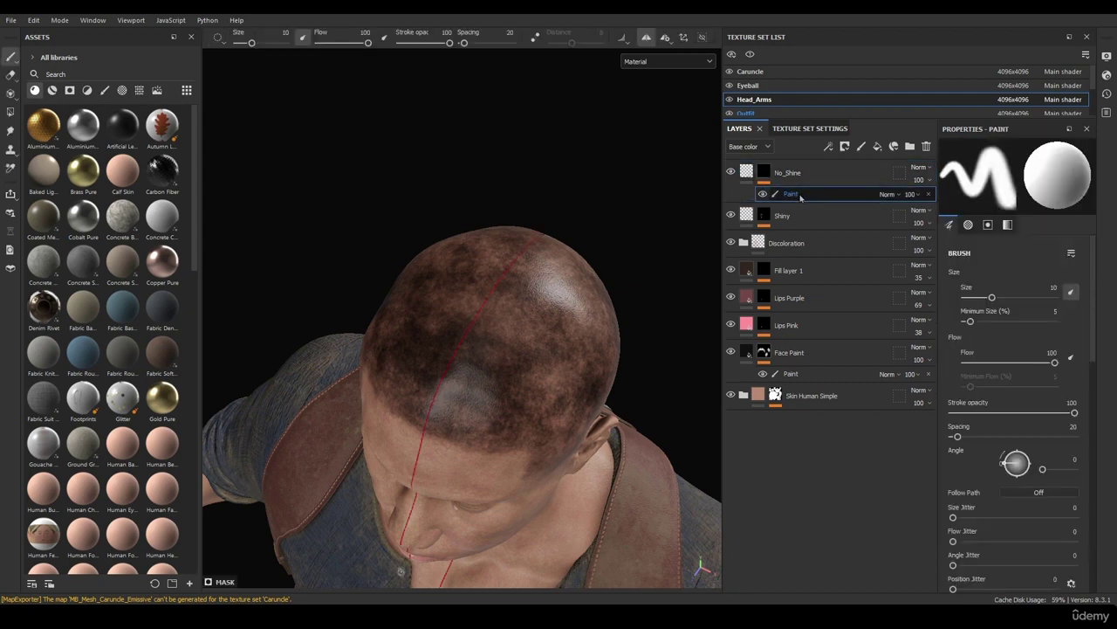
# Step: Enlarge the brush to 11.32 and paint the No_Shine mask over the top and front of the scalp
pyautogui.keyDown('alt'); pyautogui.moveTo(686, 306); pyautogui.dragTo(585, 314); pyautogui.keyUp('alt')
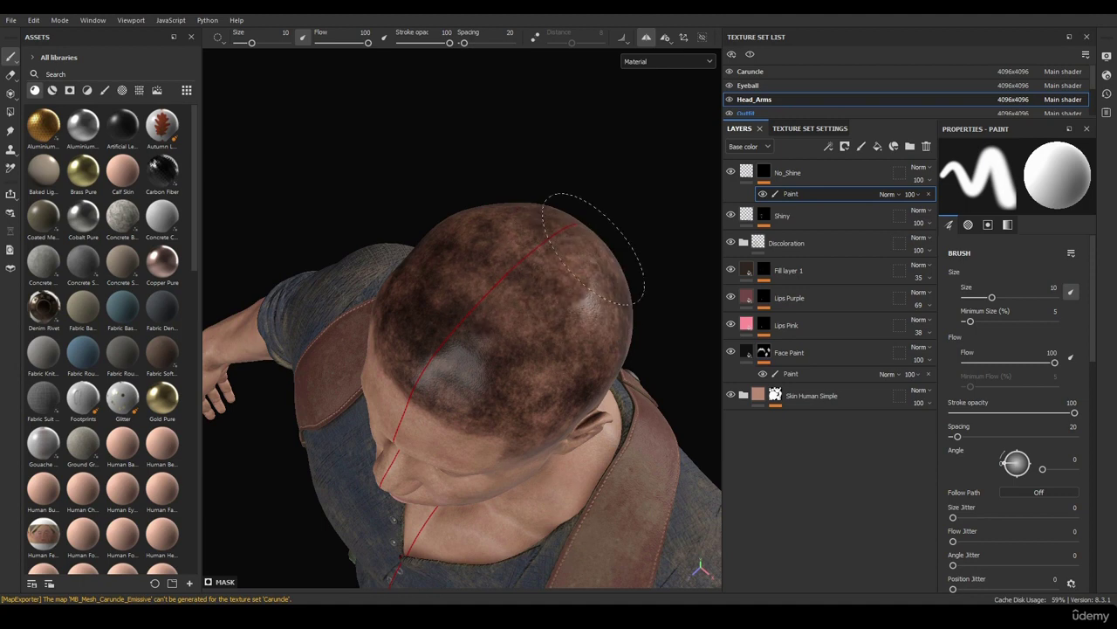
pyautogui.moveTo(593, 297)
pyautogui.keyDown('alt'); pyautogui.mouseDown()
pyautogui.moveTo(489, 367)
pyautogui.moveTo(520, 311)
pyautogui.mouseUp(); pyautogui.keyUp('alt')
pyautogui.moveTo(524, 311)
pyautogui.keyDown('ctrl'); pyautogui.mouseDown(button='right')
pyautogui.moveTo(513, 311)
pyautogui.moveTo(522, 280)
pyautogui.mouseUp(button='right'); pyautogui.keyUp('ctrl')
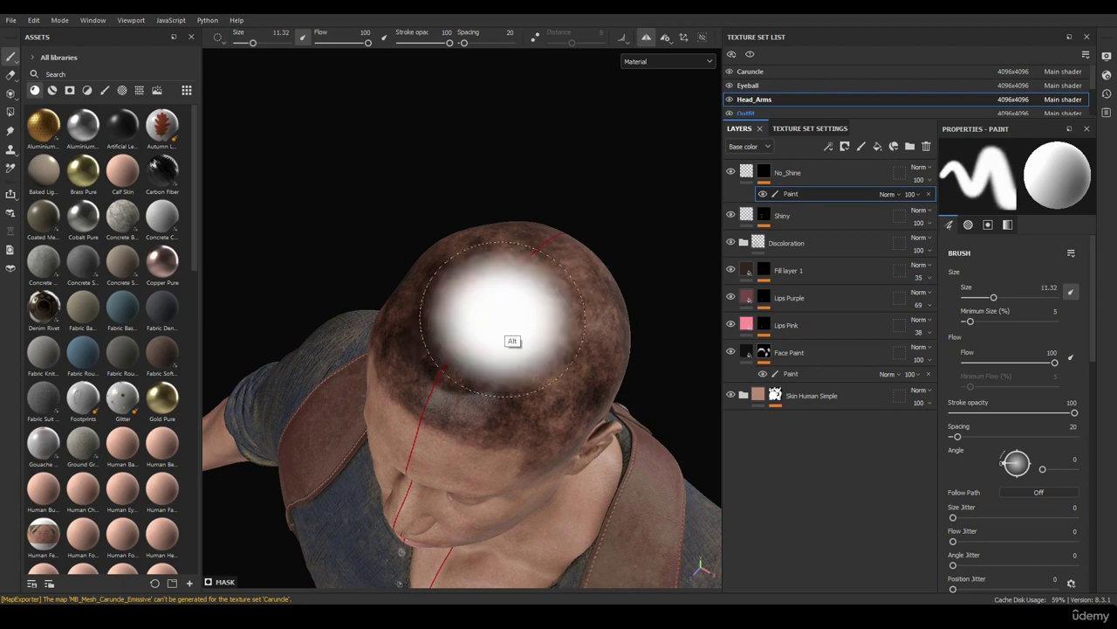
pyautogui.keyDown('alt'); pyautogui.moveTo(510, 338); pyautogui.dragTo(543, 244); pyautogui.keyUp('alt')
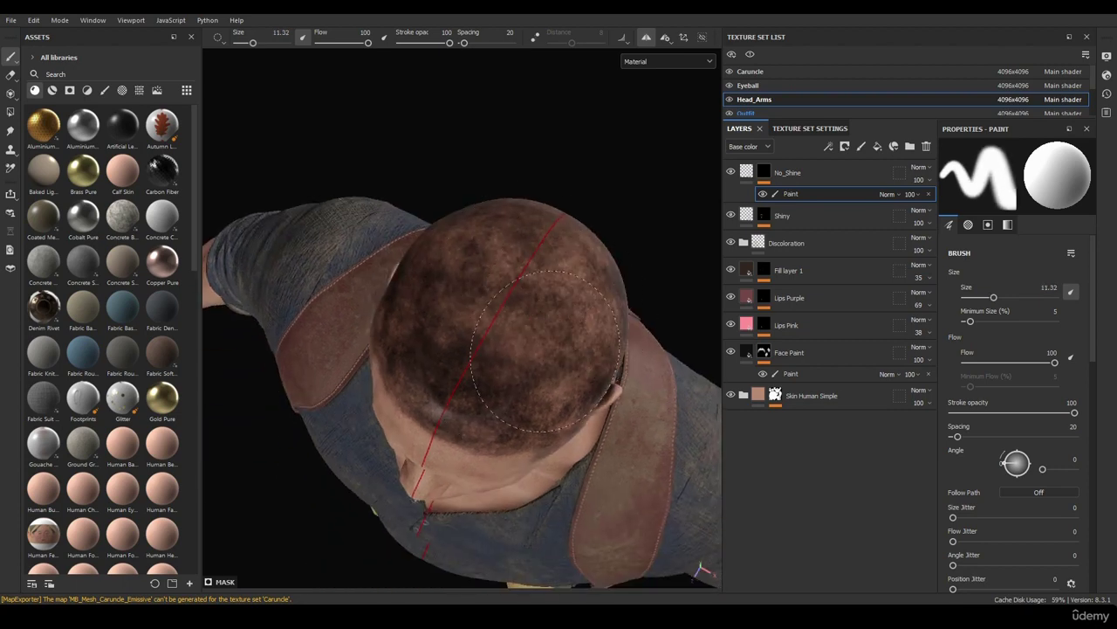
pyautogui.moveTo(546, 349)
pyautogui.keyDown('alt'); pyautogui.mouseDown()
pyautogui.moveTo(553, 364)
pyautogui.moveTo(526, 346)
pyautogui.moveTo(579, 311)
pyautogui.mouseUp(); pyautogui.keyUp('alt')
pyautogui.keyDown('alt'); pyautogui.moveTo(456, 374); pyautogui.dragTo(533, 389); pyautogui.keyUp('alt')
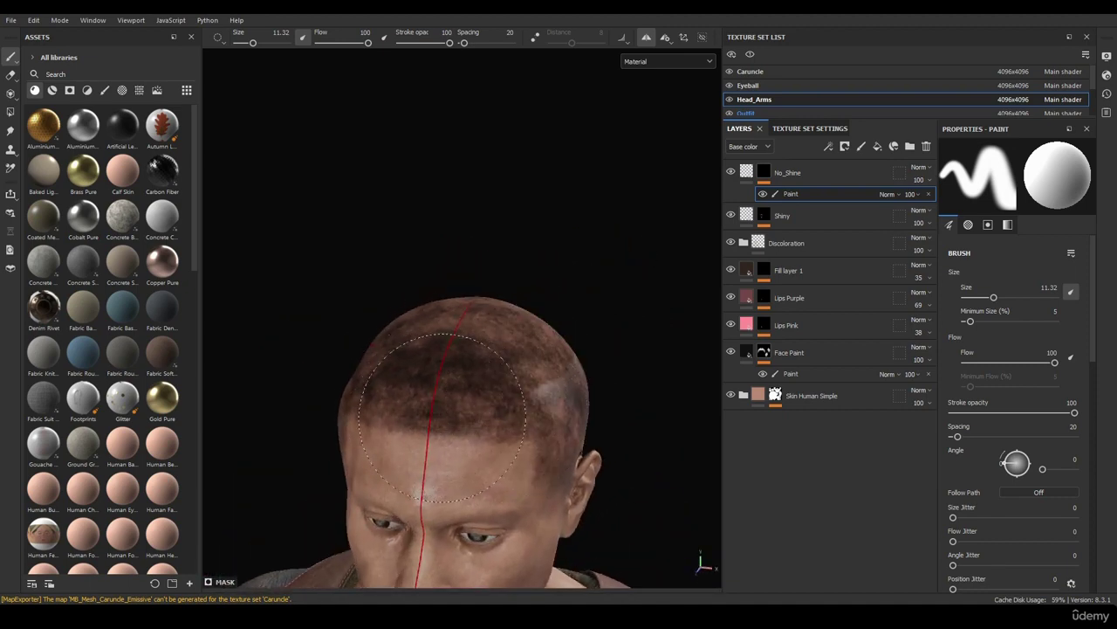
pyautogui.moveTo(497, 400)
pyautogui.keyDown('alt'); pyautogui.mouseDown()
pyautogui.moveTo(576, 399)
pyautogui.moveTo(505, 381)
pyautogui.mouseUp(); pyautogui.keyUp('alt')
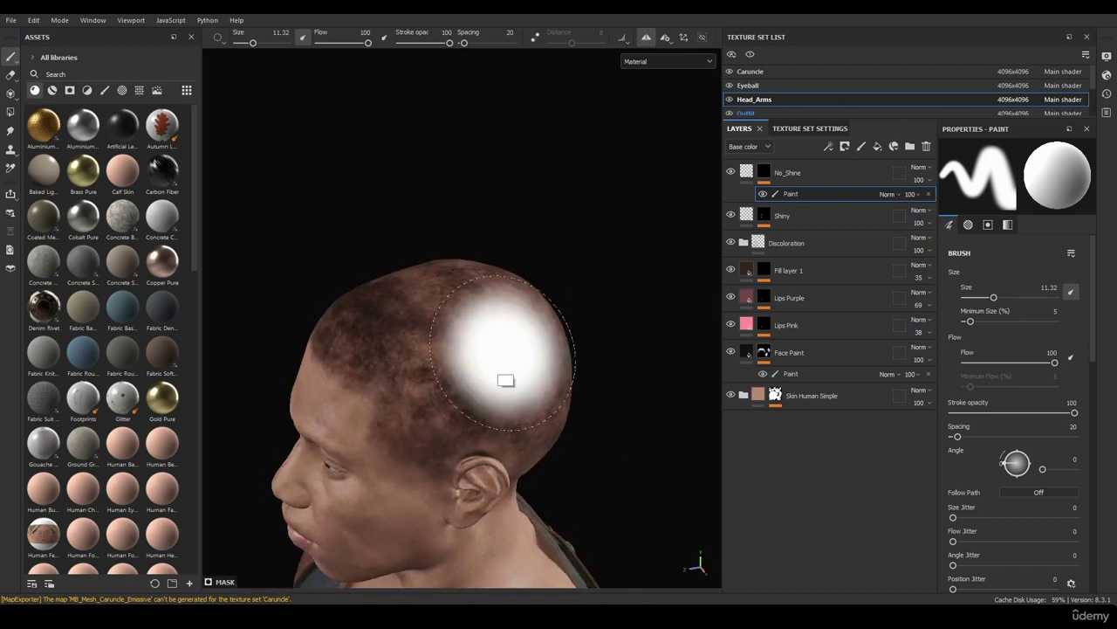
# Step: Paint the No_Shine mask around the back and sides of the scalp down to the ears
pyautogui.moveTo(504, 292)
pyautogui.keyDown('alt'); pyautogui.mouseDown()
pyautogui.moveTo(564, 392)
pyautogui.moveTo(529, 349)
pyautogui.moveTo(395, 360)
pyautogui.mouseUp(); pyautogui.keyUp('alt')
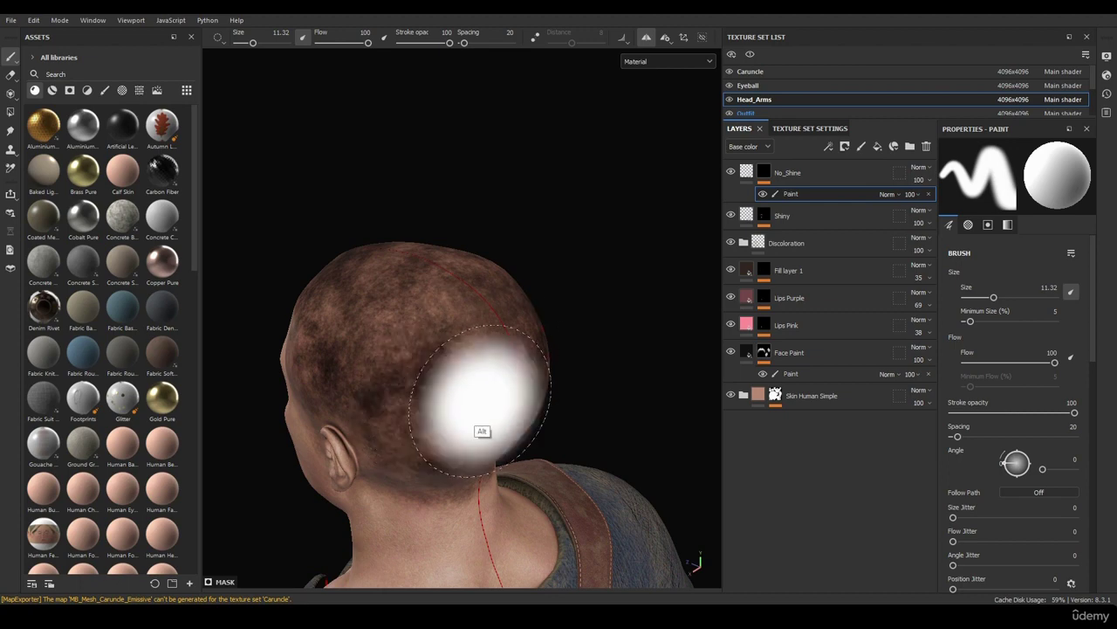
pyautogui.moveTo(480, 400)
pyautogui.keyDown('alt'); pyautogui.mouseDown()
pyautogui.moveTo(517, 376)
pyautogui.moveTo(498, 342)
pyautogui.mouseUp(); pyautogui.keyUp('alt')
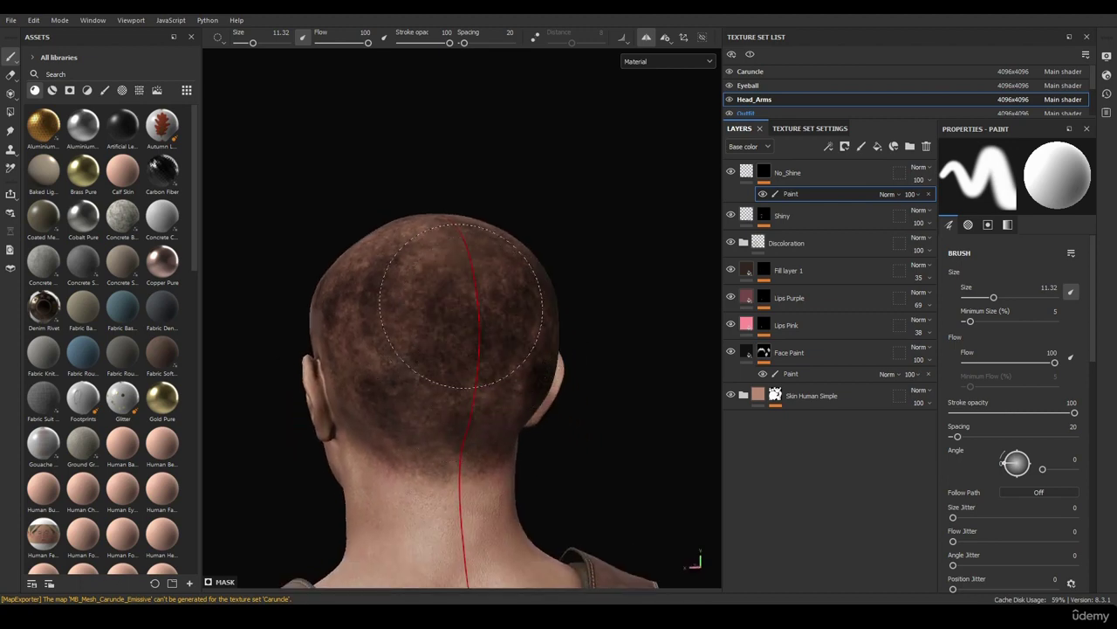
pyautogui.keyDown('alt'); pyautogui.moveTo(448, 312); pyautogui.dragTo(492, 361); pyautogui.keyUp('alt')
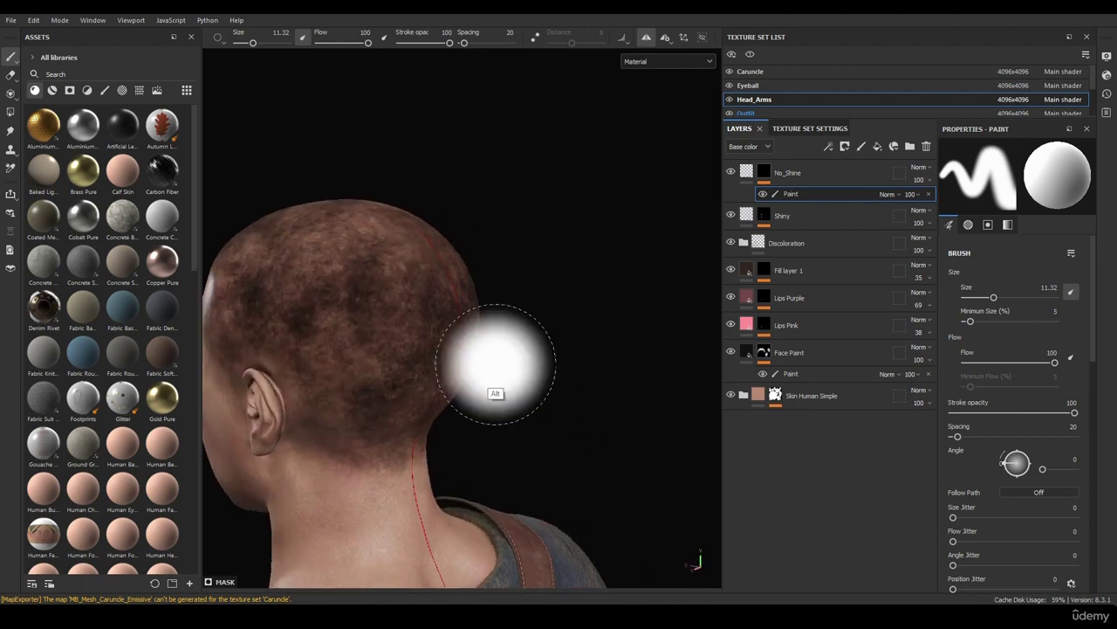
pyautogui.moveTo(411, 383)
pyautogui.keyDown('alt'); pyautogui.mouseDown()
pyautogui.moveTo(628, 407)
pyautogui.moveTo(553, 369)
pyautogui.mouseUp(); pyautogui.keyUp('alt')
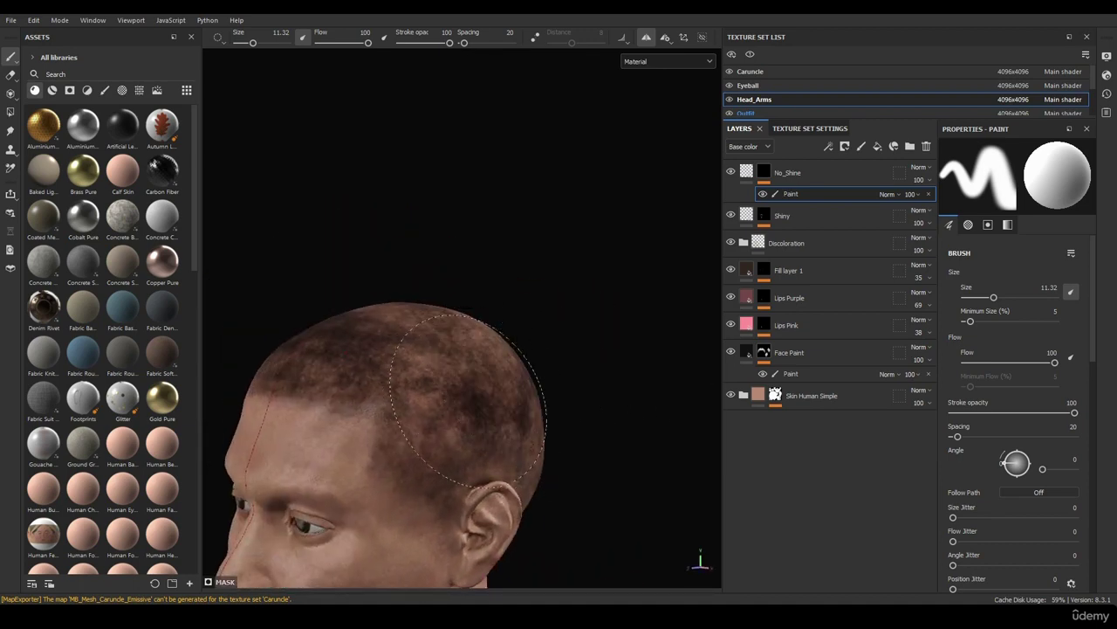
pyautogui.moveTo(424, 403)
pyautogui.keyDown('alt'); pyautogui.mouseDown()
pyautogui.moveTo(448, 347)
pyautogui.moveTo(462, 350)
pyautogui.mouseUp(); pyautogui.keyUp('alt')
pyautogui.keyDown('alt'); pyautogui.moveTo(502, 421); pyautogui.dragTo(498, 279, button='middle'); pyautogui.keyUp('alt')
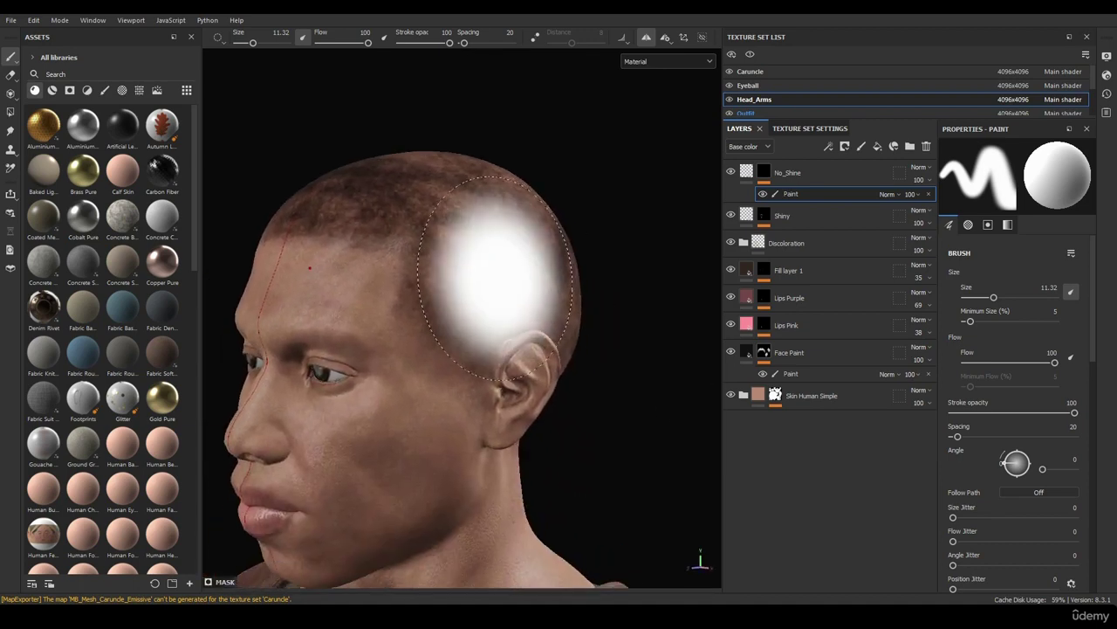
# Step: Reduce the brush size to 5.58 and paint the No_Shine mask along the hairline at the temple
pyautogui.keyDown('alt'); pyautogui.moveTo(649, 399); pyautogui.dragTo(649, 432); pyautogui.keyUp('alt')
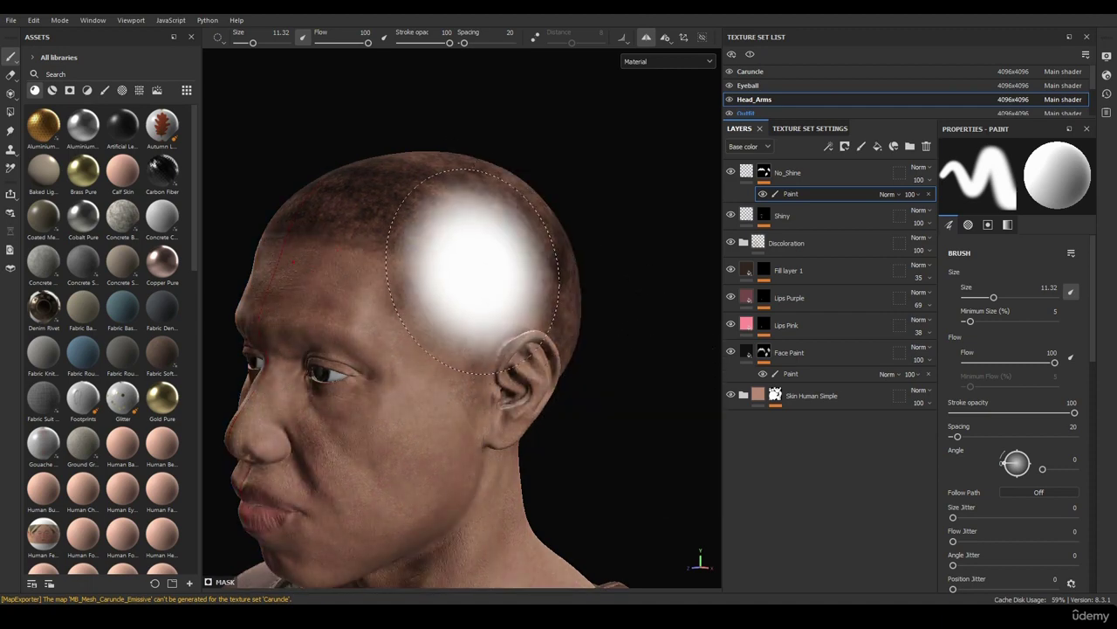
pyautogui.keyDown('ctrl'); pyautogui.moveTo(485, 260); pyautogui.dragTo(451, 268, button='right'); pyautogui.keyUp('ctrl')
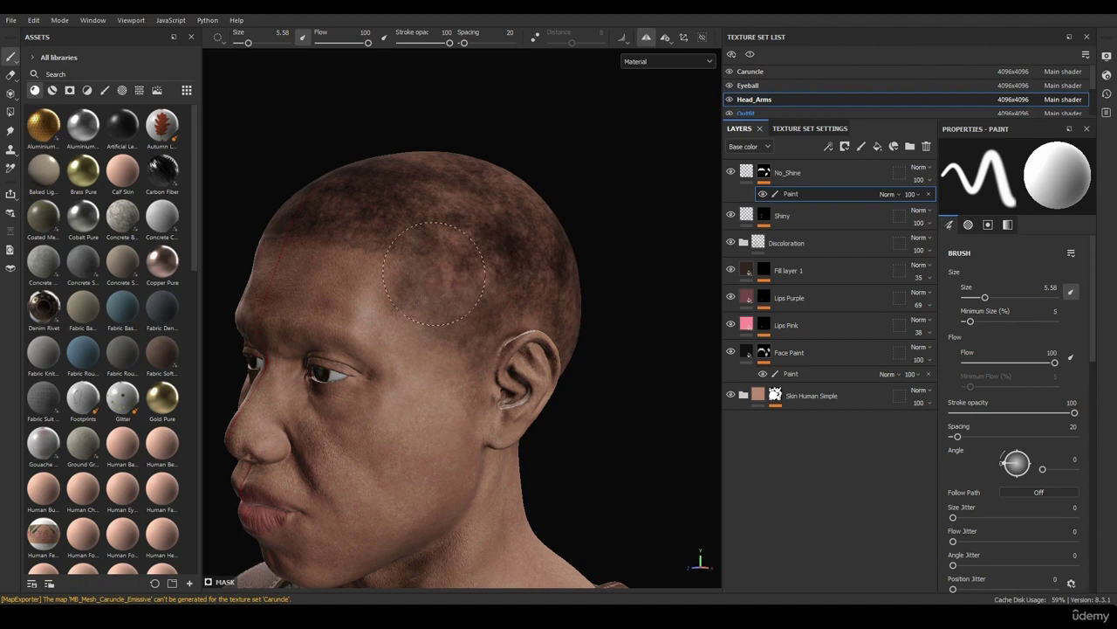
pyautogui.keyDown('alt'); pyautogui.moveTo(421, 246); pyautogui.dragTo(502, 342); pyautogui.keyUp('alt')
pyautogui.keyDown('alt'); pyautogui.moveTo(422, 289); pyautogui.dragTo(499, 265, button='right'); pyautogui.keyUp('alt')
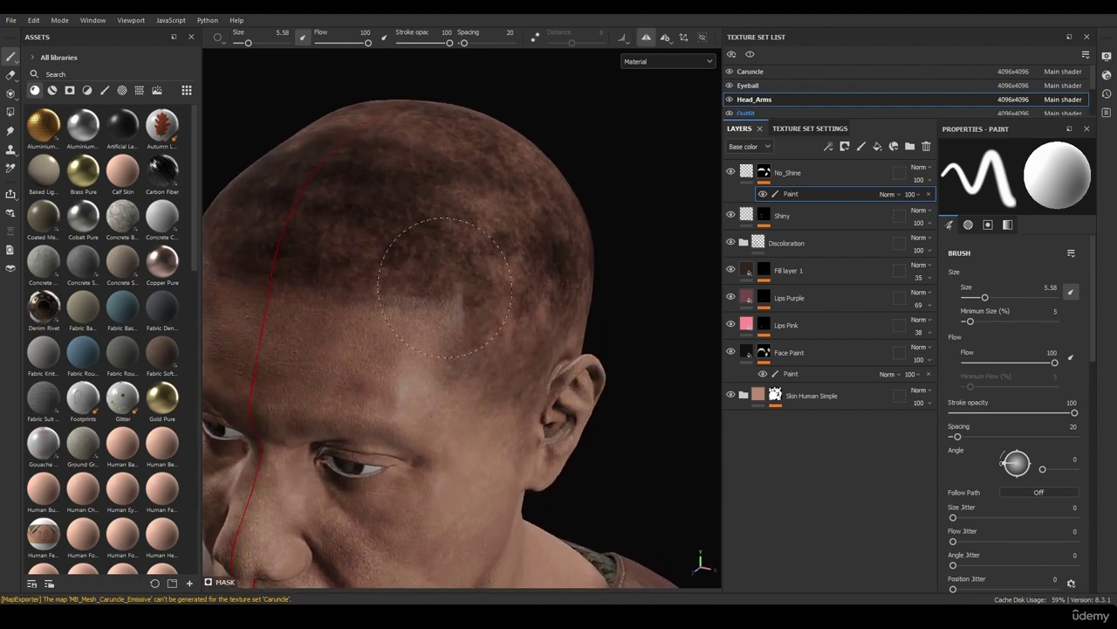
pyautogui.moveTo(556, 283)
pyautogui.mouseDown()
pyautogui.moveTo(559, 344)
pyautogui.moveTo(463, 278)
pyautogui.mouseUp()
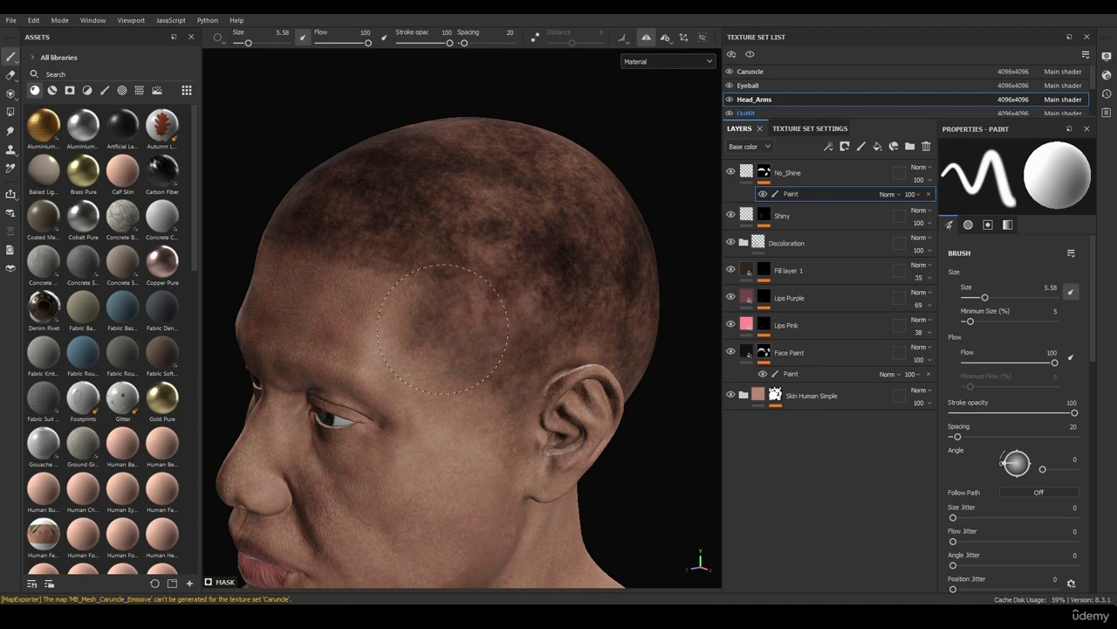
pyautogui.moveTo(543, 337)
pyautogui.mouseDown()
pyautogui.moveTo(536, 363)
pyautogui.moveTo(491, 326)
pyautogui.mouseUp()
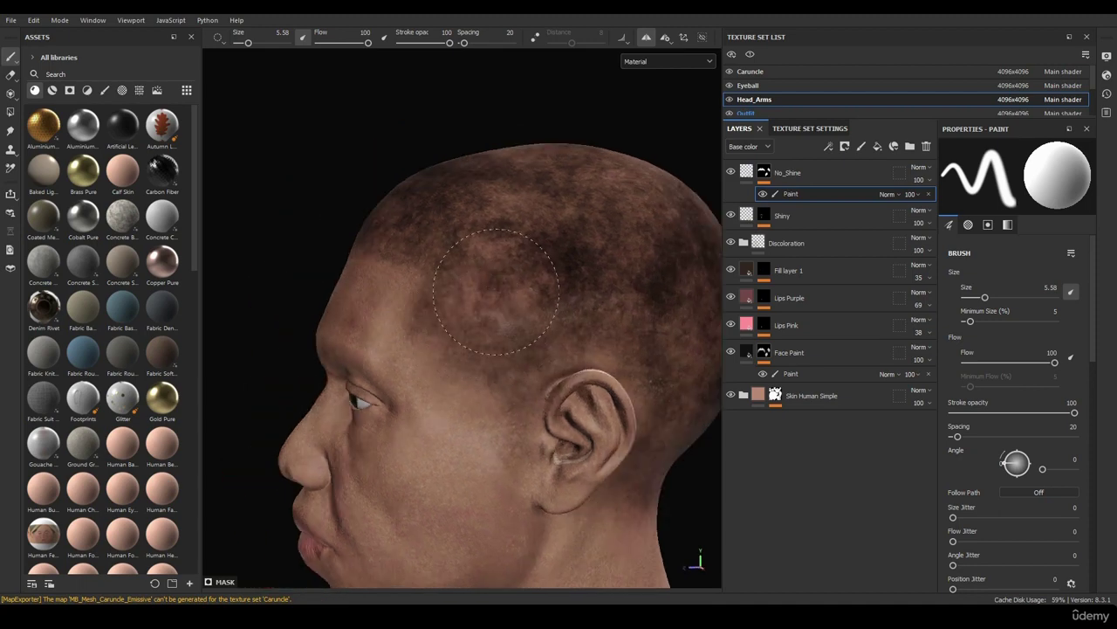
# Step: Paint the No_Shine mask over the hair area above and behind the ear
pyautogui.click(577, 320)
pyautogui.moveTo(571, 318)
pyautogui.keyDown('alt'); pyautogui.mouseDown()
pyautogui.moveTo(468, 297)
pyautogui.moveTo(466, 353)
pyautogui.mouseUp(); pyautogui.keyUp('alt')
pyautogui.keyDown('alt'); pyautogui.moveTo(466, 352); pyautogui.dragTo(504, 278, button='right'); pyautogui.keyUp('alt')
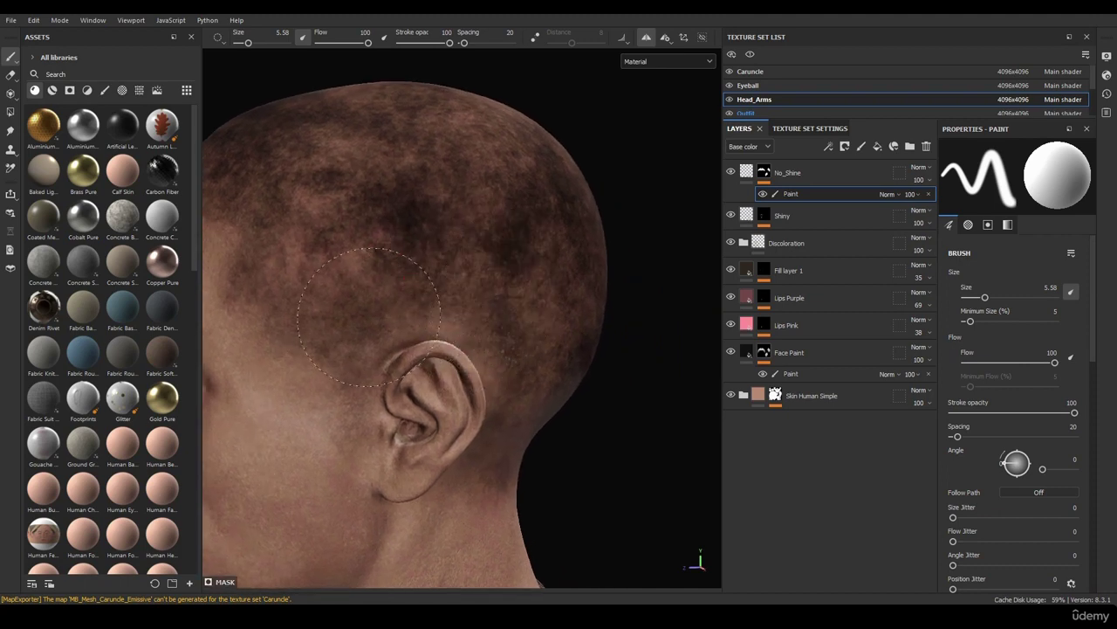
pyautogui.click(502, 310)
pyautogui.moveTo(502, 310)
pyautogui.keyDown('alt'); pyautogui.mouseDown()
pyautogui.moveTo(511, 294)
pyautogui.moveTo(454, 328)
pyautogui.mouseUp(); pyautogui.keyUp('alt')
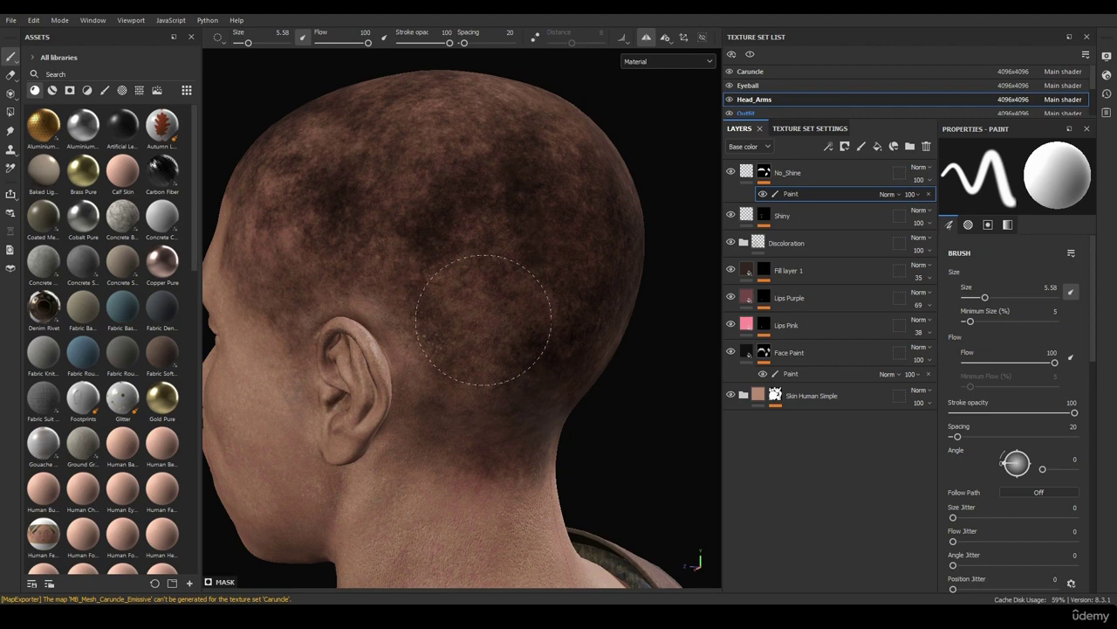
# Step: Examine the masked scalp from the back, side, top and front for remaining shiny areas
pyautogui.keyDown('alt'); pyautogui.moveTo(456, 306); pyautogui.dragTo(512, 393); pyautogui.keyUp('alt')
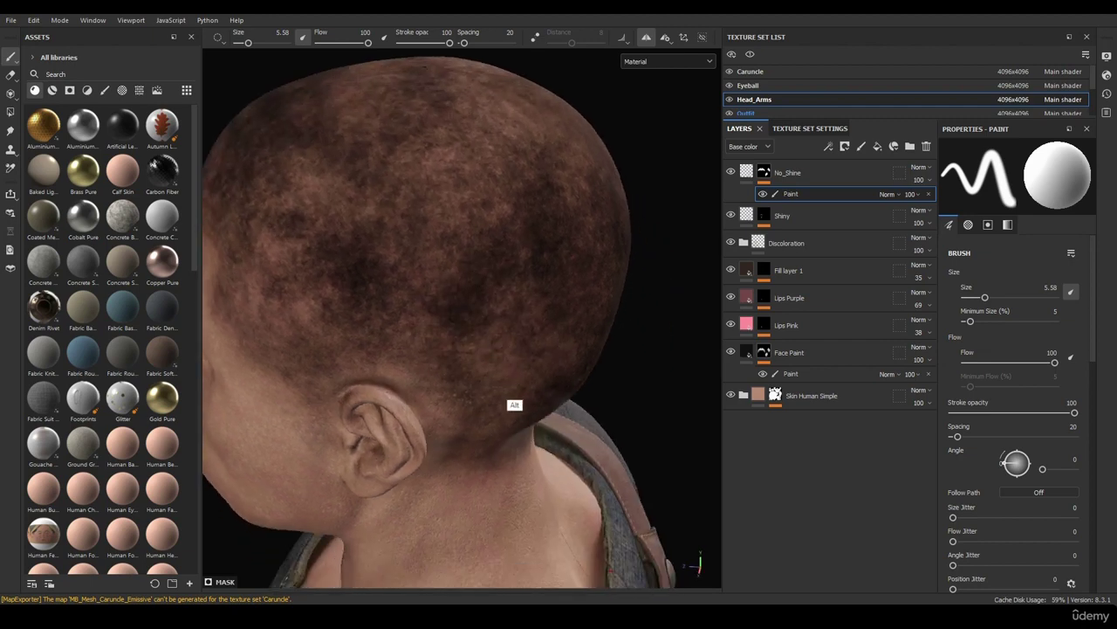
pyautogui.keyDown('alt'); pyautogui.moveTo(304, 212); pyautogui.dragTo(362, 114); pyautogui.keyUp('alt')
pyautogui.keyDown('alt'); pyautogui.moveTo(425, 225); pyautogui.dragTo(286, 238); pyautogui.keyUp('alt')
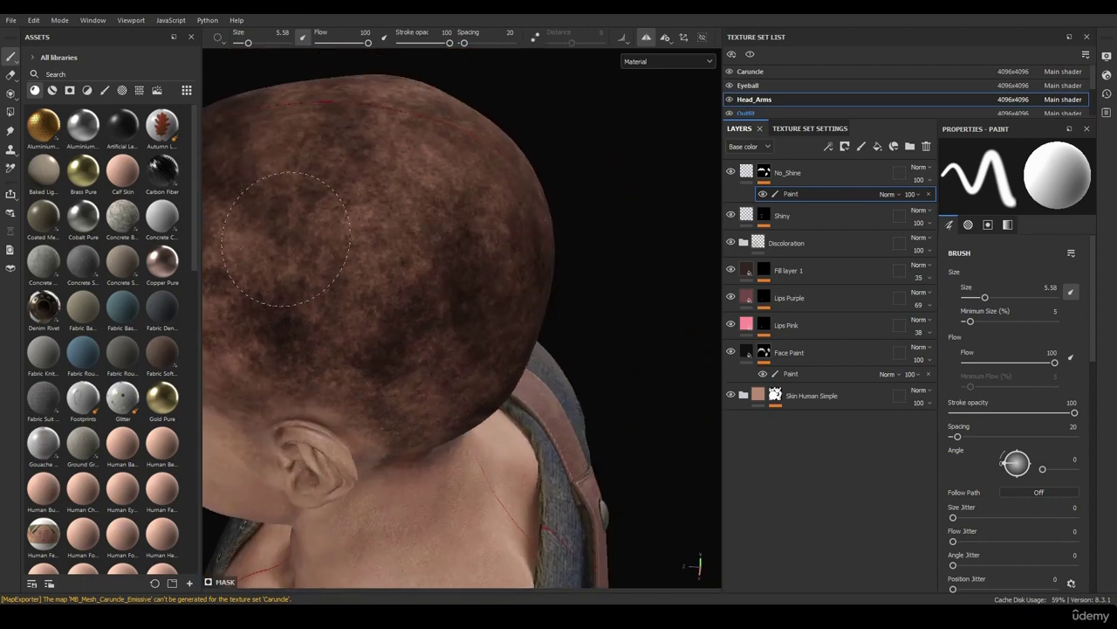
pyautogui.keyDown('alt'); pyautogui.moveTo(360, 314); pyautogui.dragTo(423, 172); pyautogui.keyUp('alt')
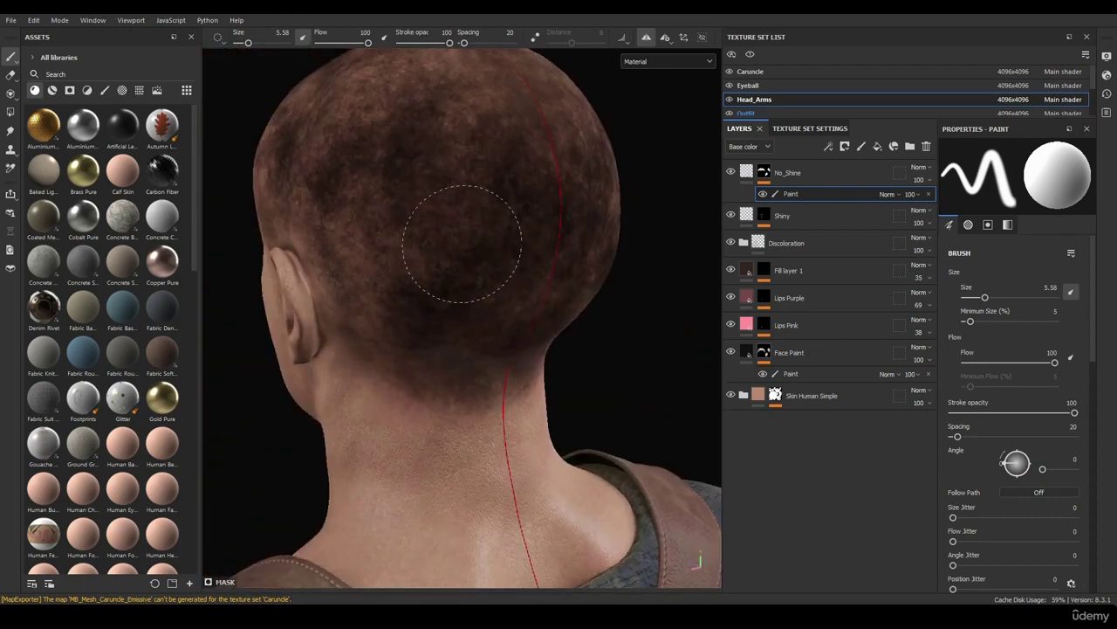
pyautogui.moveTo(461, 243)
pyautogui.keyDown('alt'); pyautogui.mouseDown()
pyautogui.moveTo(498, 262)
pyautogui.moveTo(457, 175)
pyautogui.mouseUp(); pyautogui.keyUp('alt')
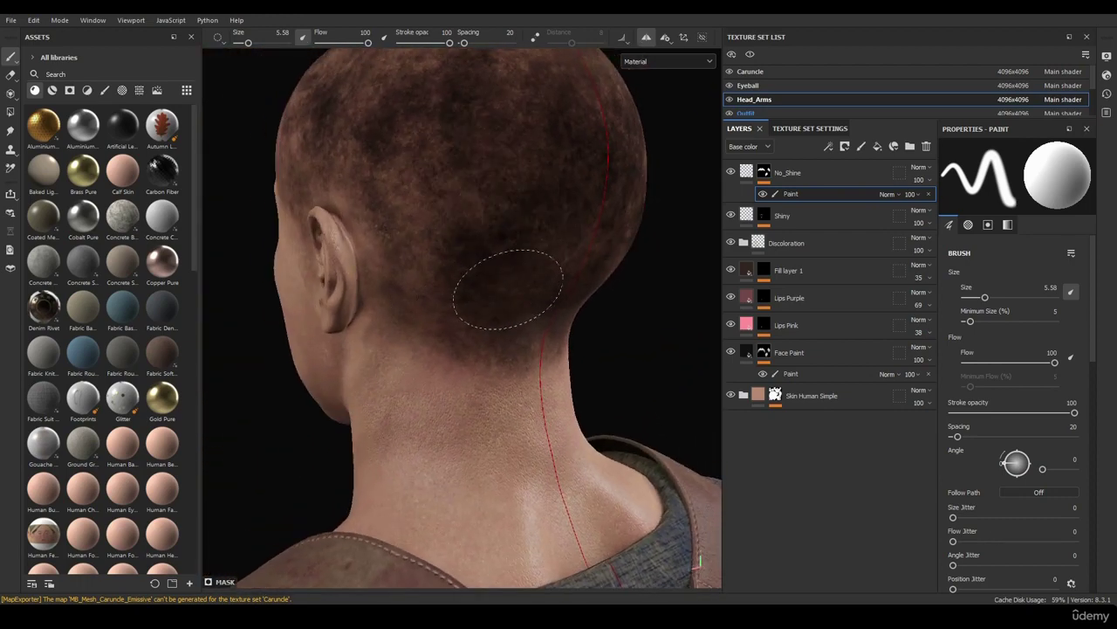
pyautogui.moveTo(409, 292)
pyautogui.keyDown('alt'); pyautogui.mouseDown()
pyautogui.moveTo(494, 357)
pyautogui.moveTo(496, 310)
pyautogui.mouseUp(); pyautogui.keyUp('alt')
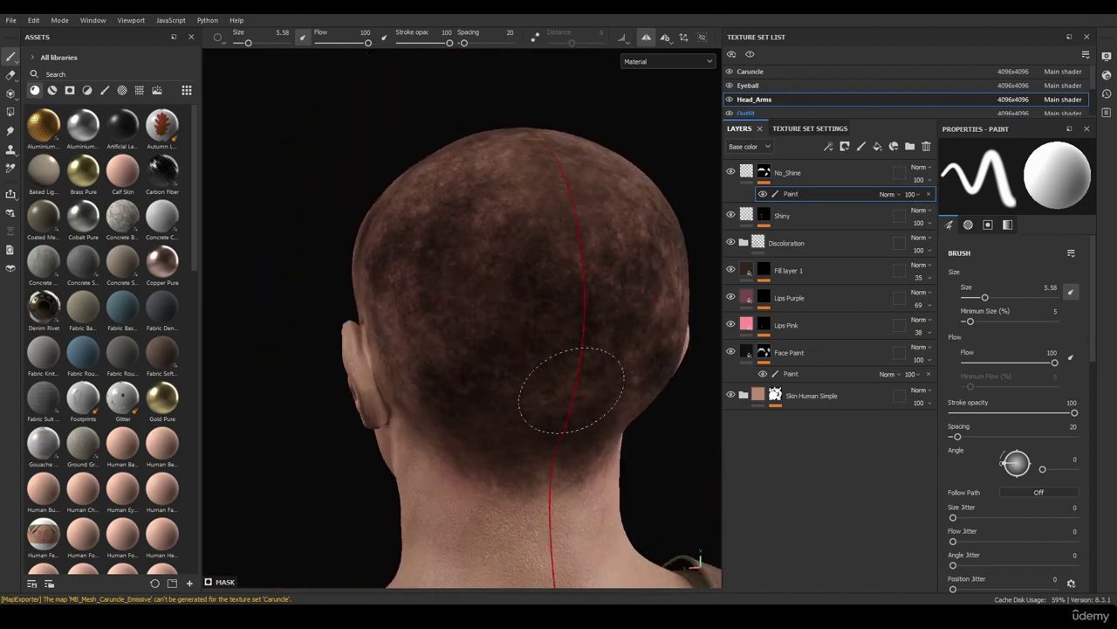
pyautogui.keyDown('alt'); pyautogui.moveTo(584, 376); pyautogui.dragTo(554, 428); pyautogui.keyUp('alt')
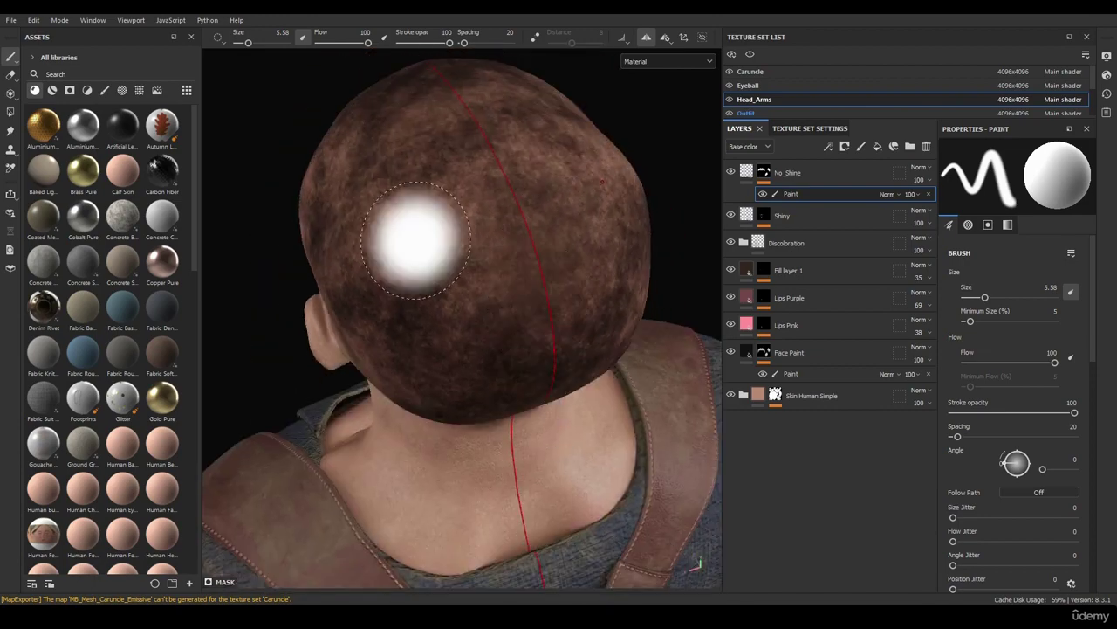
pyautogui.moveTo(412, 237)
pyautogui.keyDown('alt'); pyautogui.mouseDown()
pyautogui.moveTo(585, 358)
pyautogui.moveTo(579, 412)
pyautogui.moveTo(457, 349)
pyautogui.moveTo(564, 375)
pyautogui.moveTo(520, 305)
pyautogui.mouseUp(); pyautogui.keyUp('alt')
pyautogui.moveTo(446, 241)
pyautogui.keyDown('alt'); pyautogui.mouseDown()
pyautogui.moveTo(429, 314)
pyautogui.moveTo(512, 252)
pyautogui.mouseUp(); pyautogui.keyUp('alt')
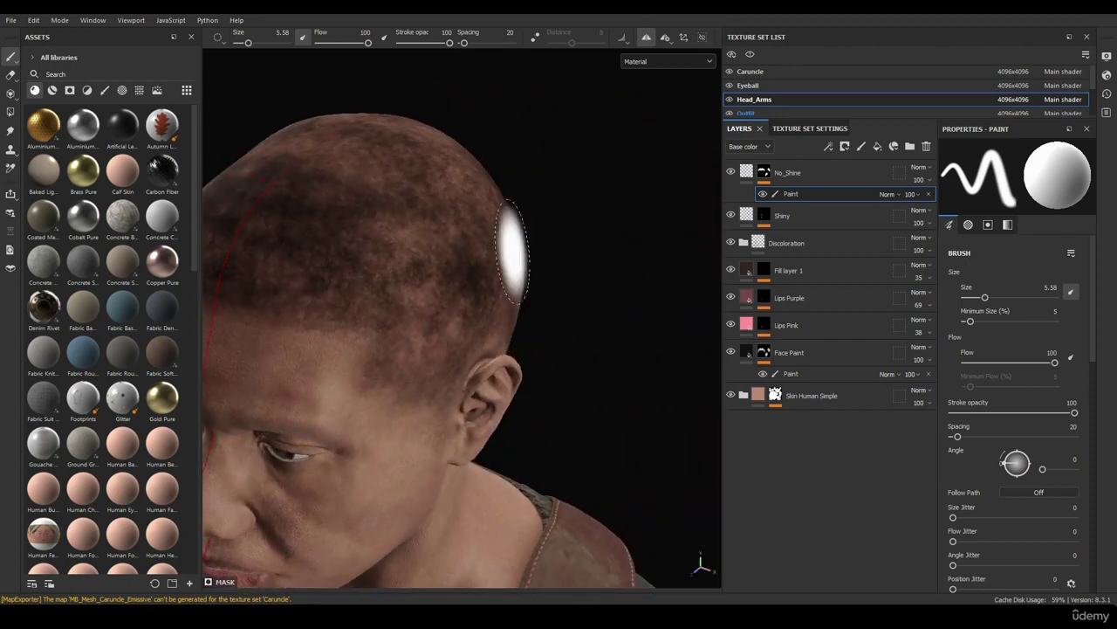
pyautogui.moveTo(326, 262)
pyautogui.keyDown('alt'); pyautogui.mouseDown()
pyautogui.moveTo(474, 358)
pyautogui.moveTo(474, 218)
pyautogui.mouseUp(); pyautogui.keyUp('alt')
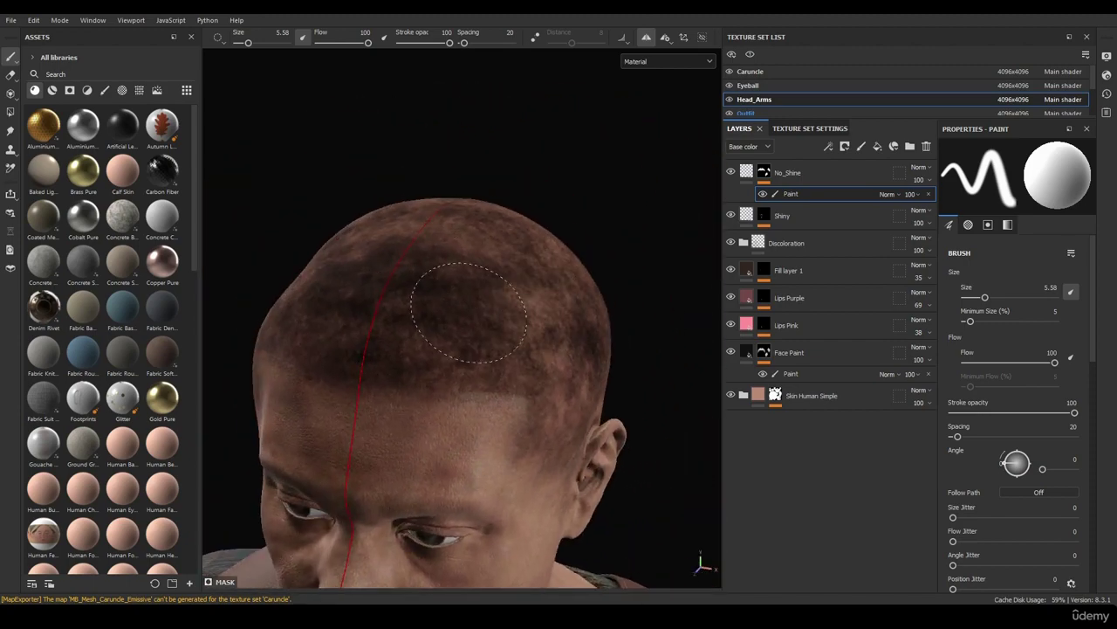
pyautogui.keyDown('alt'); pyautogui.moveTo(486, 371); pyautogui.dragTo(499, 332); pyautogui.keyUp('alt')
# Step: Rotate the environment lighting and check how the scalp reflects light from behind, the side and the front
pyautogui.moveTo(611, 199)
pyautogui.keyDown('shift'); pyautogui.mouseDown(button='right')
pyautogui.moveTo(576, 208)
pyautogui.moveTo(614, 215)
pyautogui.moveTo(609, 229)
pyautogui.moveTo(547, 229)
pyautogui.moveTo(629, 239)
pyautogui.moveTo(633, 248)
pyautogui.moveTo(599, 256)
pyautogui.moveTo(614, 254)
pyautogui.mouseUp(button='right'); pyautogui.keyUp('shift')
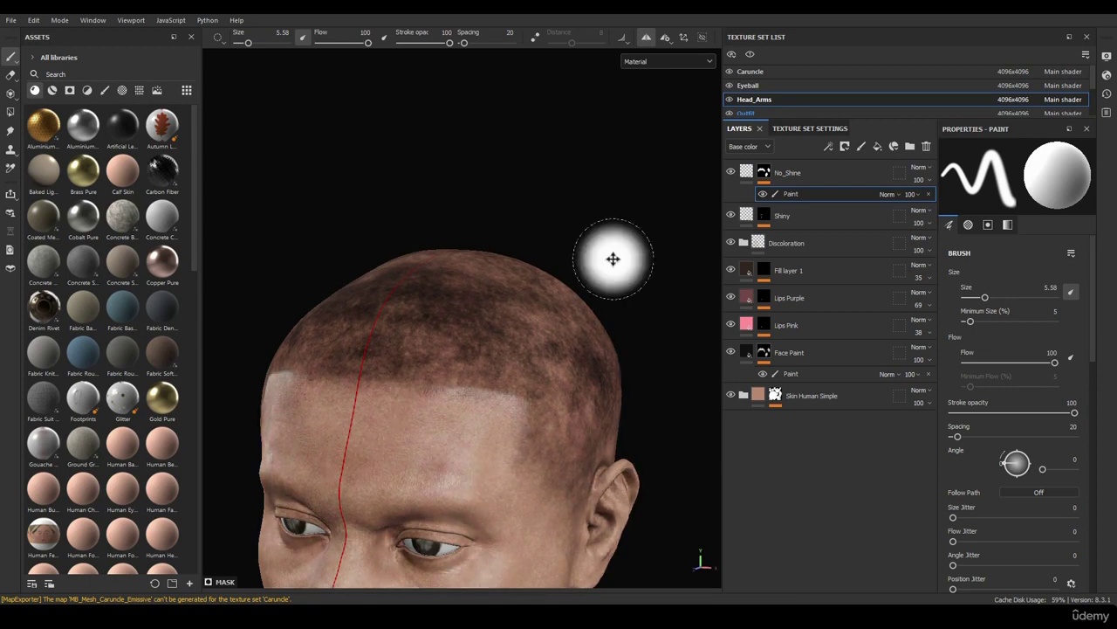
pyautogui.moveTo(613, 258)
pyautogui.keyDown('alt'); pyautogui.mouseDown()
pyautogui.moveTo(547, 169)
pyautogui.moveTo(457, 149)
pyautogui.moveTo(410, 157)
pyautogui.moveTo(387, 205)
pyautogui.mouseUp(); pyautogui.keyUp('alt')
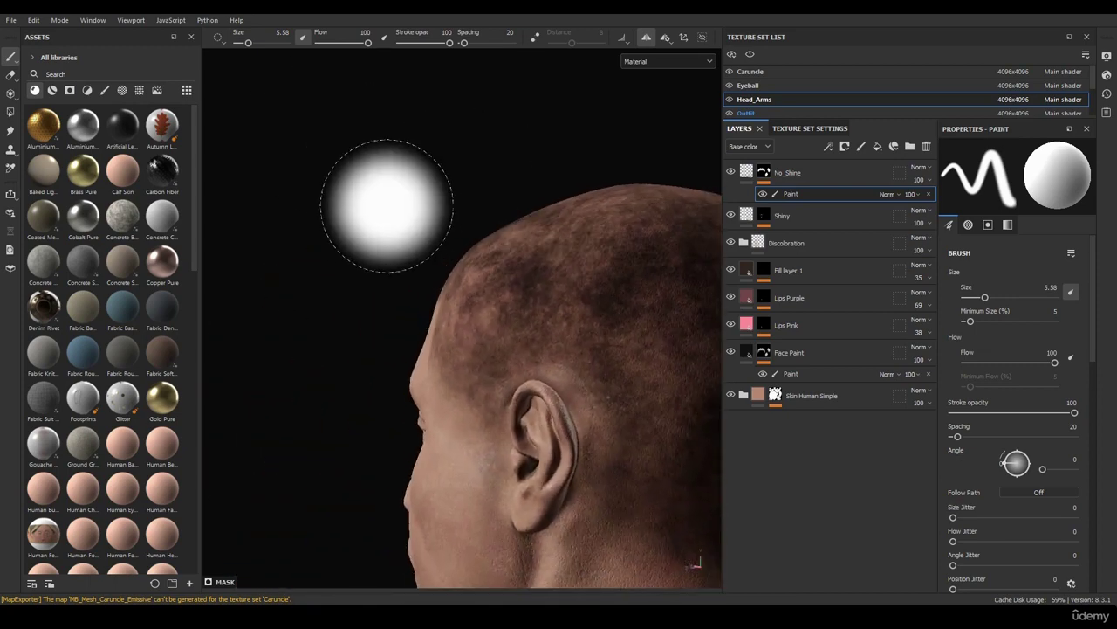
pyautogui.keyDown('alt'); pyautogui.moveTo(387, 205); pyautogui.dragTo(237, 105, button='right'); pyautogui.keyUp('alt')
pyautogui.keyDown('alt'); pyautogui.moveTo(483, 260); pyautogui.dragTo(296, 177, button='middle'); pyautogui.keyUp('alt')
pyautogui.keyDown('alt'); pyautogui.moveTo(417, 182); pyautogui.dragTo(441, 281); pyautogui.keyUp('alt')
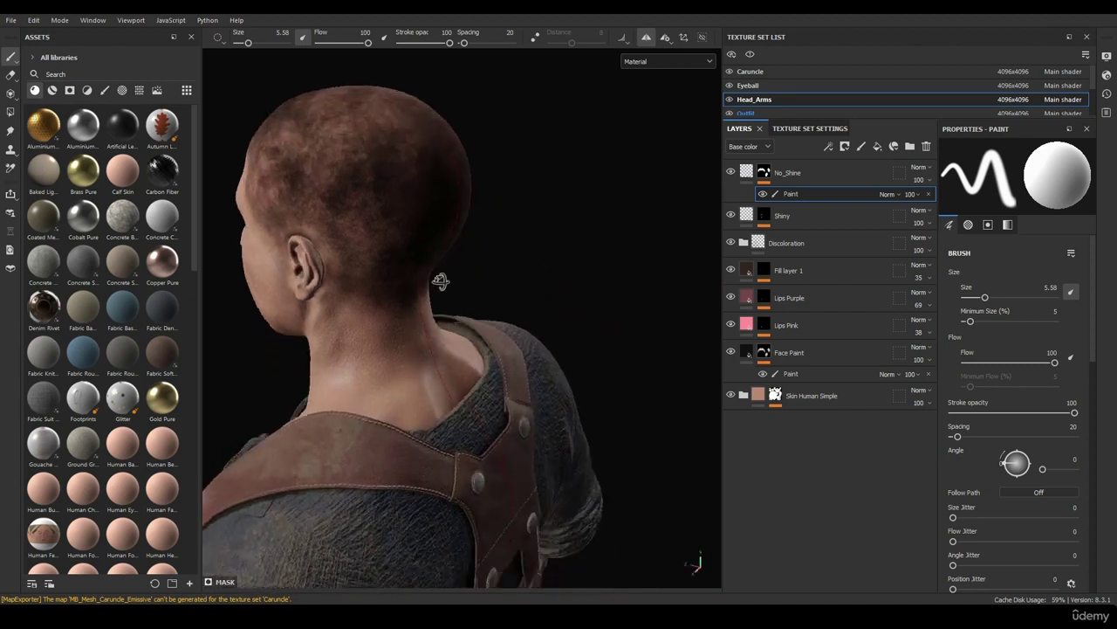
pyautogui.moveTo(440, 281)
pyautogui.keyDown('shift'); pyautogui.mouseDown(button='right')
pyautogui.moveTo(669, 250)
pyautogui.moveTo(584, 245)
pyautogui.moveTo(593, 229)
pyautogui.mouseUp(button='right'); pyautogui.keyUp('shift')
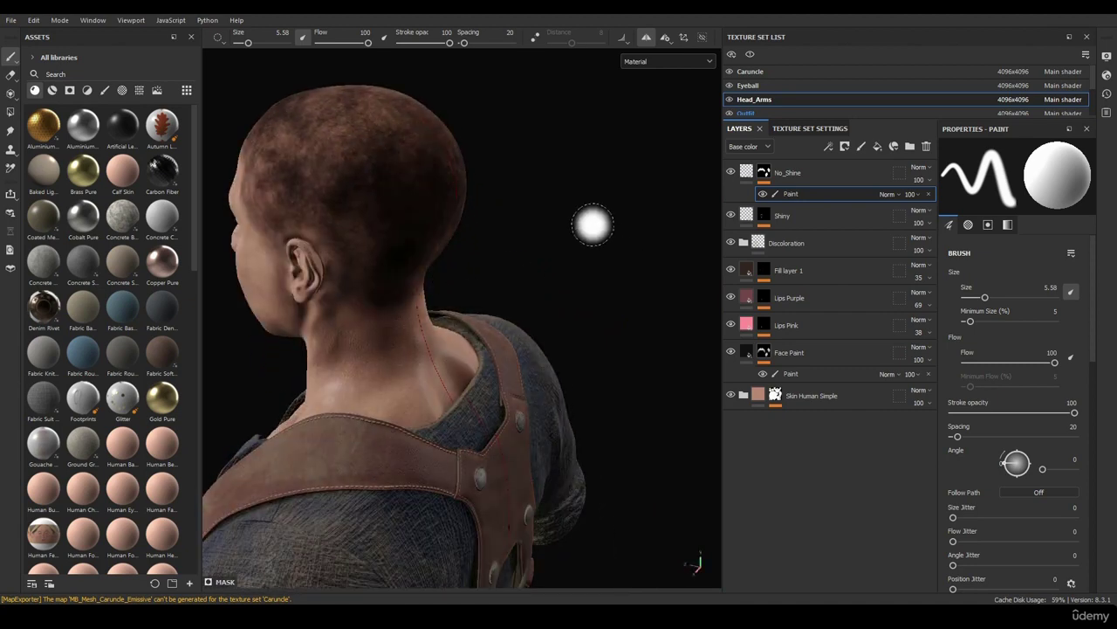
pyautogui.keyDown('alt'); pyautogui.moveTo(591, 227); pyautogui.dragTo(621, 325, button='middle'); pyautogui.keyUp('alt')
pyautogui.keyDown('alt'); pyautogui.moveTo(479, 332); pyautogui.dragTo(684, 317); pyautogui.keyUp('alt')
pyautogui.keyDown('alt'); pyautogui.moveTo(616, 332); pyautogui.dragTo(622, 202, button='right'); pyautogui.keyUp('alt')
pyautogui.keyDown('alt'); pyautogui.moveTo(495, 319); pyautogui.dragTo(527, 321); pyautogui.keyUp('alt')
pyautogui.keyDown('alt'); pyautogui.moveTo(529, 323); pyautogui.dragTo(543, 252, button='middle'); pyautogui.keyUp('alt')
pyautogui.keyDown('alt'); pyautogui.moveTo(544, 252); pyautogui.dragTo(590, 218); pyautogui.keyUp('alt')
# Step: Export the textures for the Head_Arms set only, excluding Caruncle and Outfit
pyautogui.click(14, 19)
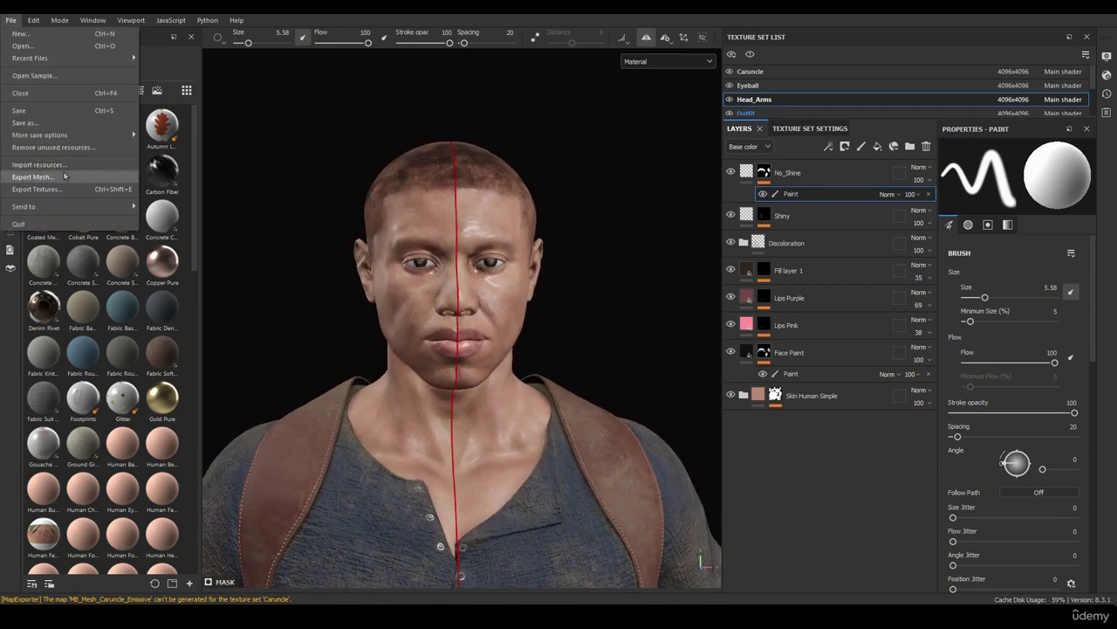
pyautogui.click(62, 183)
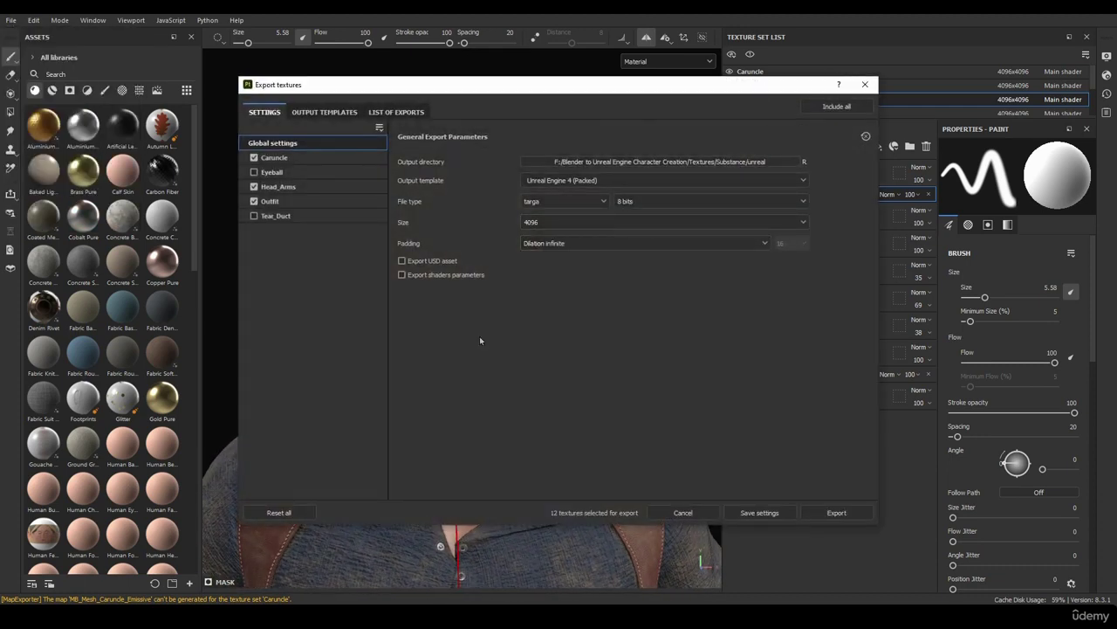
pyautogui.click(254, 201)
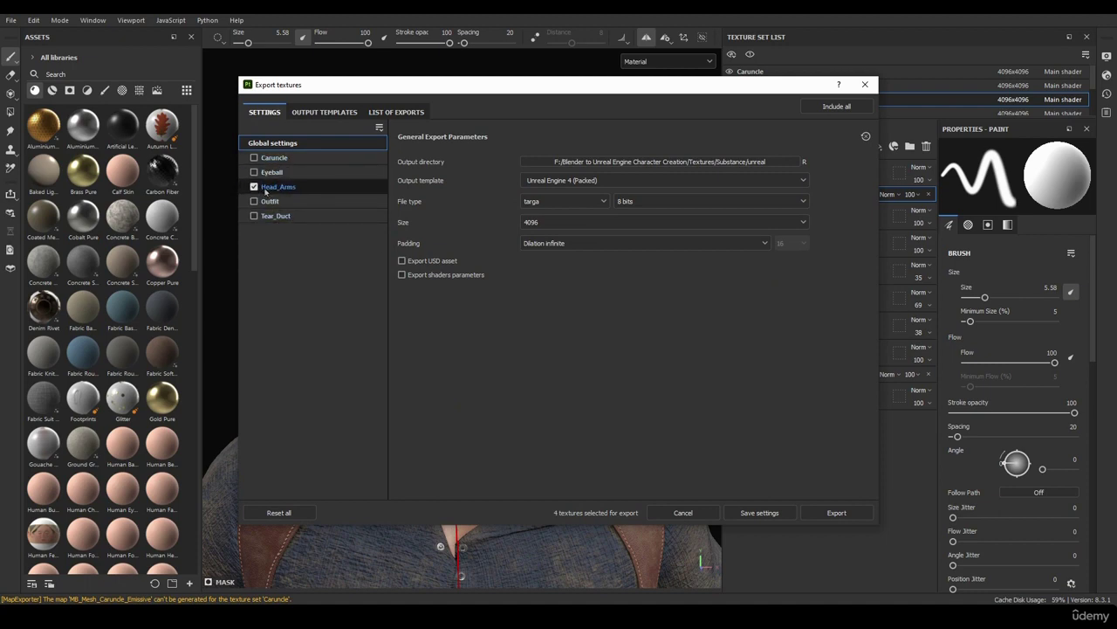
pyautogui.click(858, 517)
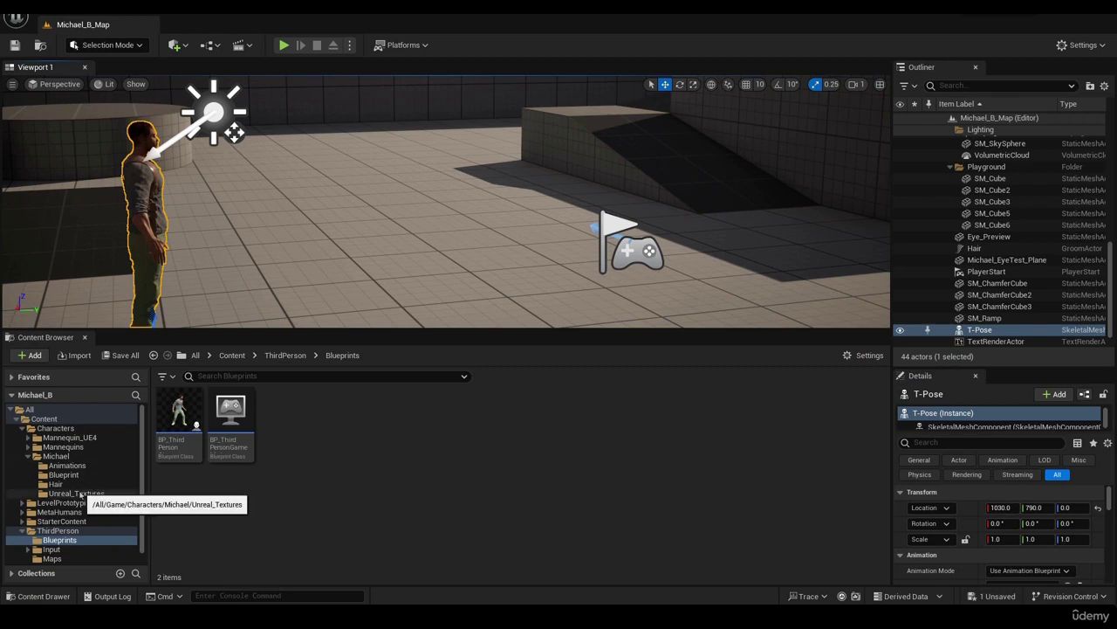
# Step: Switch to Unreal Engine and reimport the MB_Mesh_Head_Arms_OcclusionRoughnessMetallic texture in the Michael/Unreal_Textures folder
pyautogui.click(88, 493)
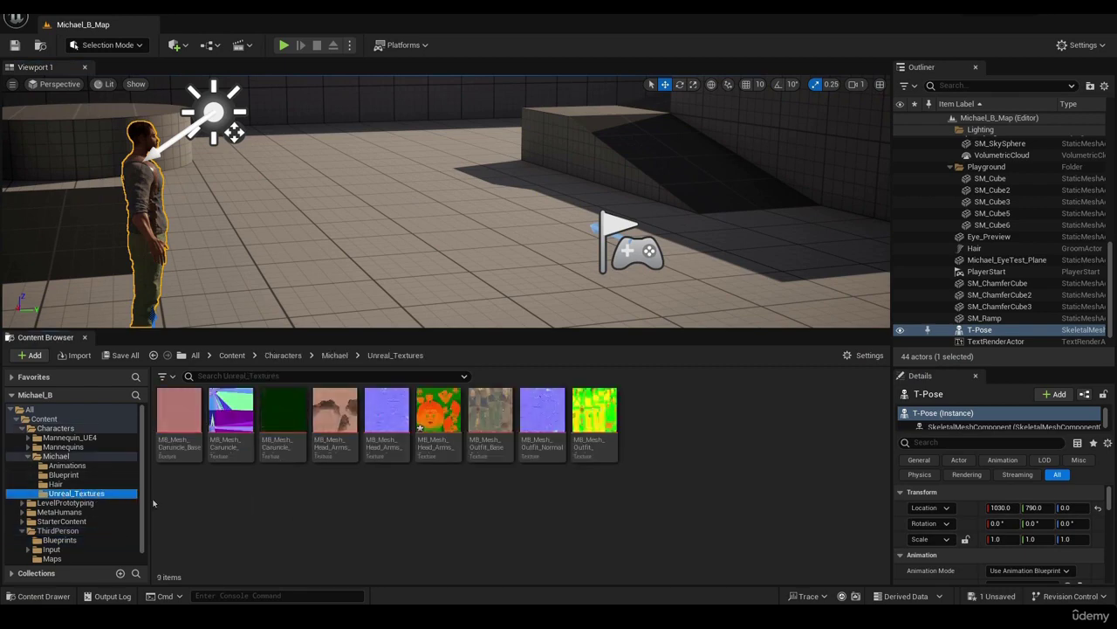
pyautogui.click(442, 418)
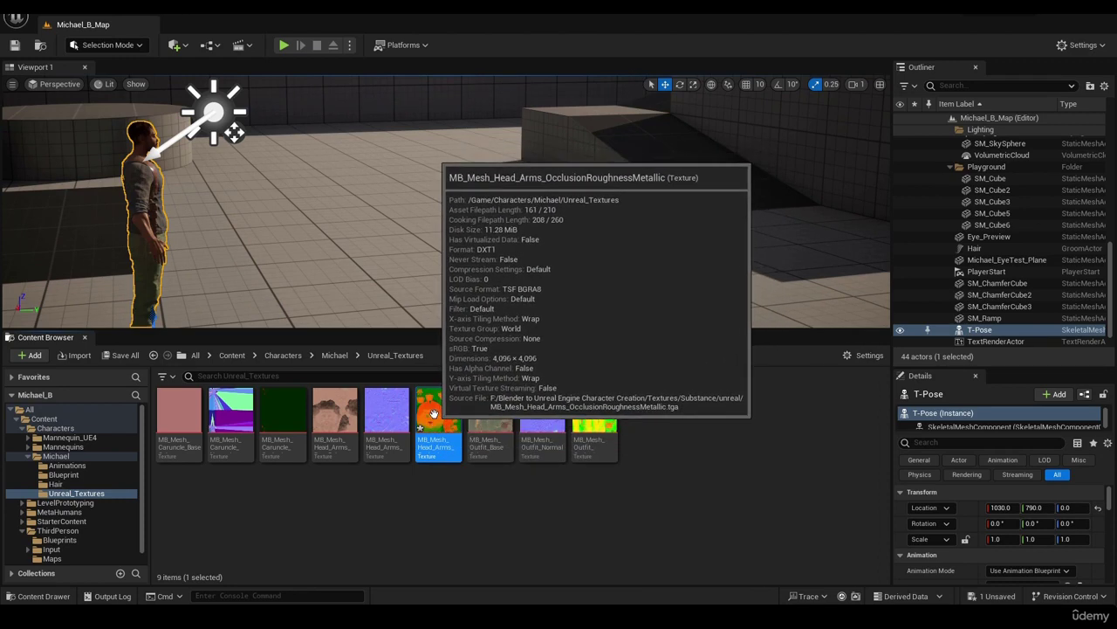
pyautogui.rightClick(434, 413)
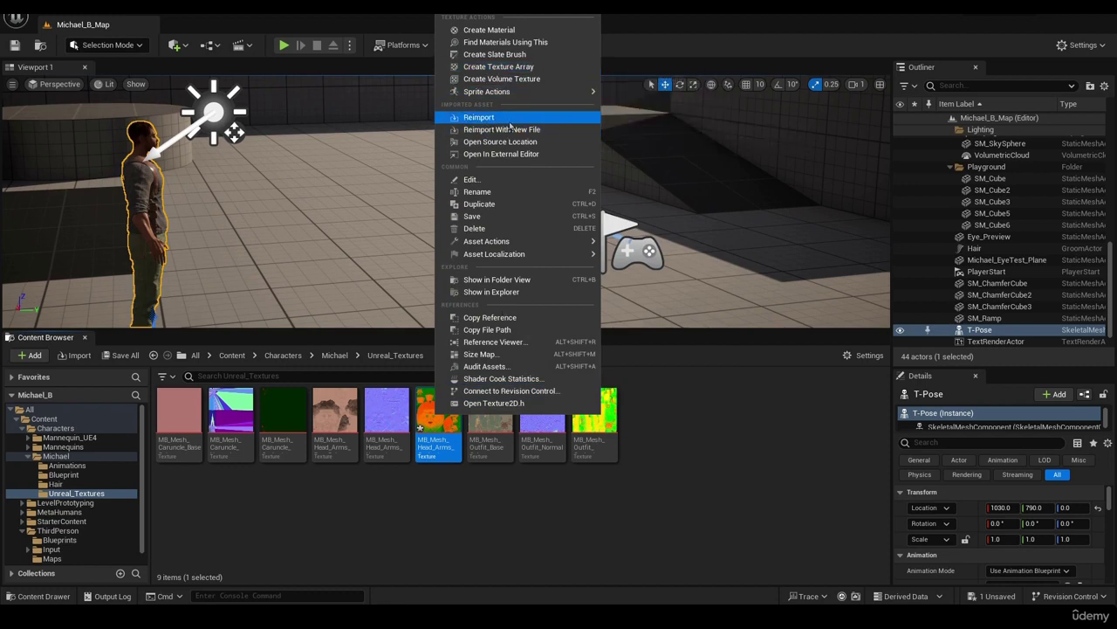
pyautogui.click(524, 120)
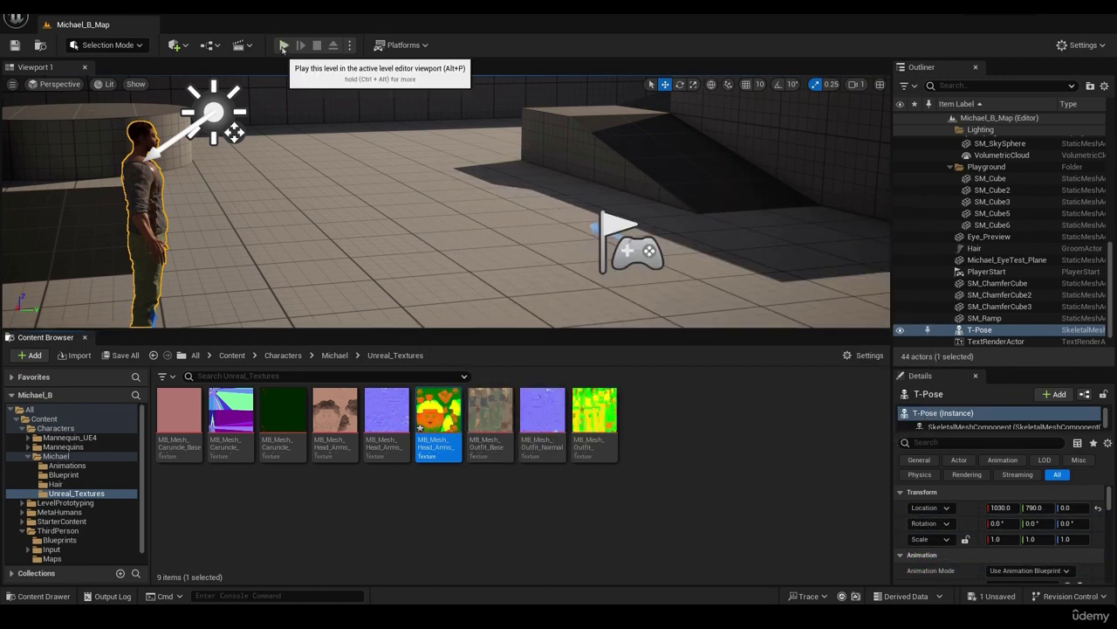
# Step: Play the level, walk Michael around in different directions to check his head's shine, and stop playing
pyautogui.click(284, 45)
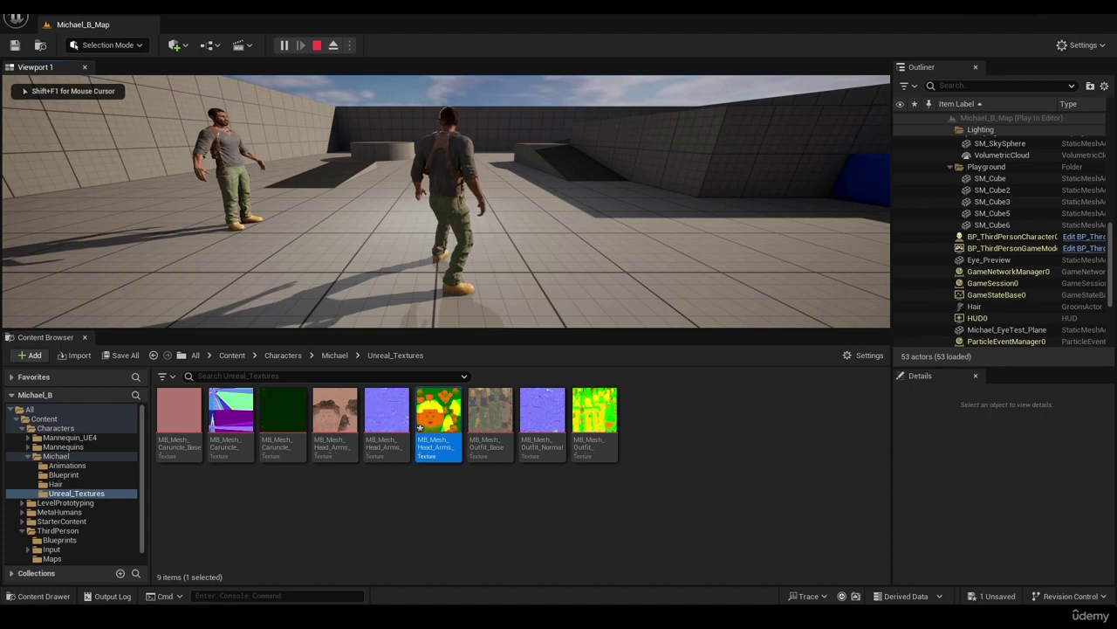
pyautogui.press('a')
pyautogui.press('s')
pyautogui.press('a')
pyautogui.press('d')
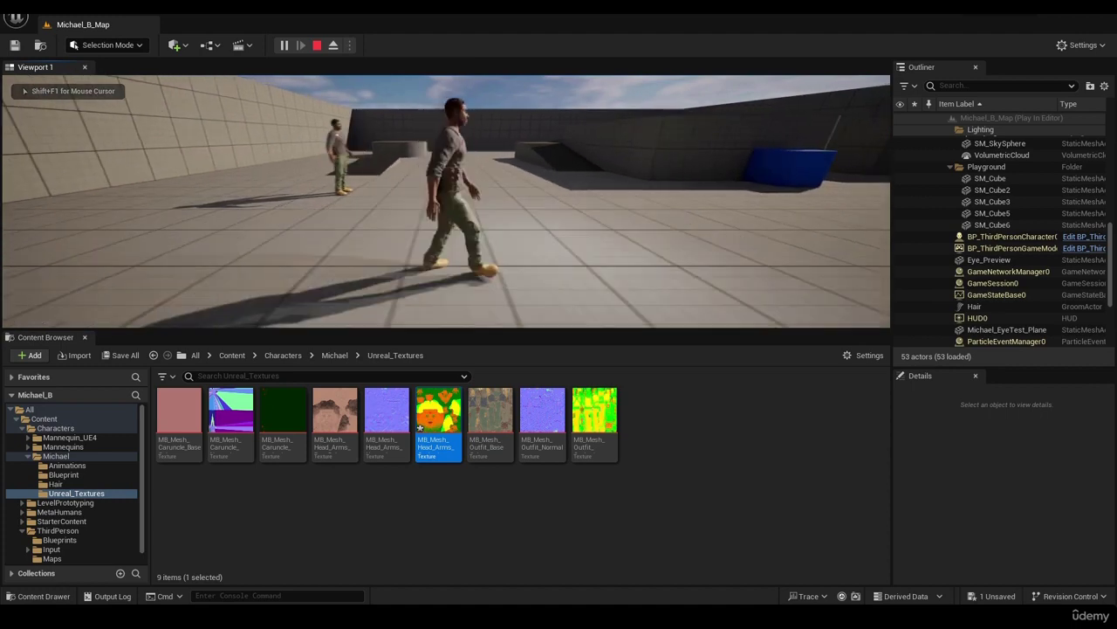
pyautogui.press('s')
pyautogui.press('d')
pyautogui.press('s')
pyautogui.press('d')
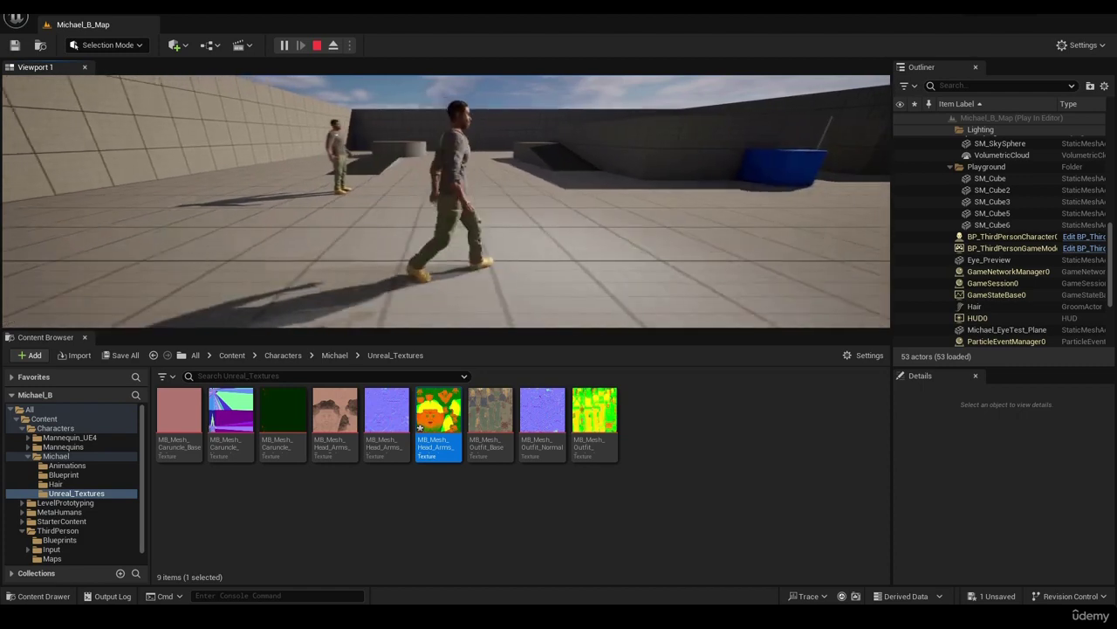
pyautogui.press('a')
pyautogui.press('s')
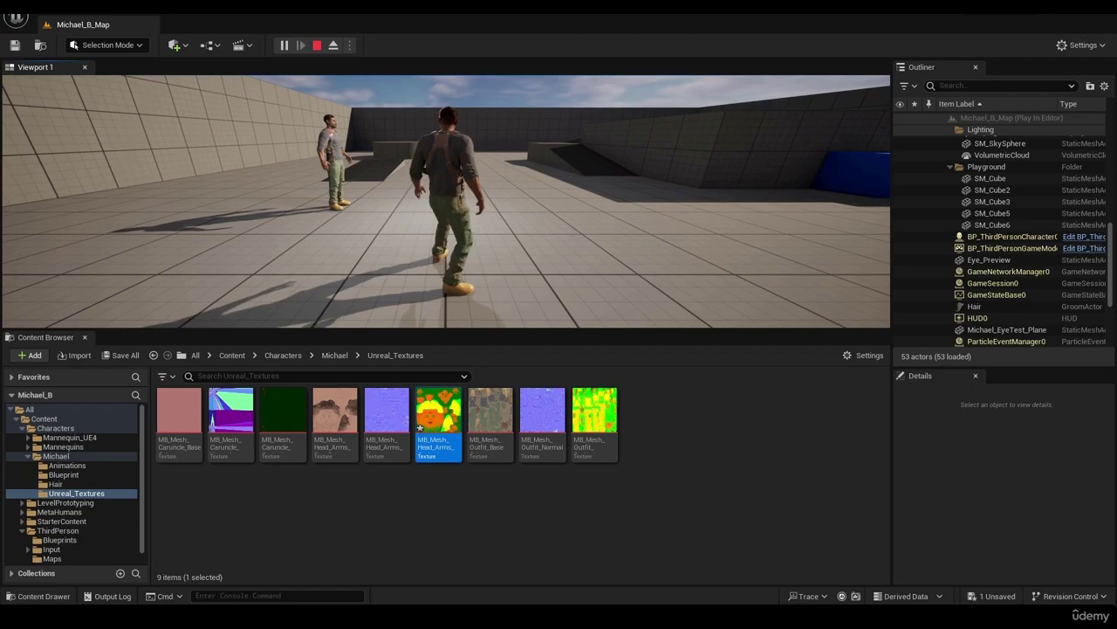
pyautogui.press('Escape')
# Step: Look over the level around the T-Pose character and the player start from above
pyautogui.press('s')
pyautogui.moveTo(598, 183); pyautogui.dragTo(611, 220, button='right')
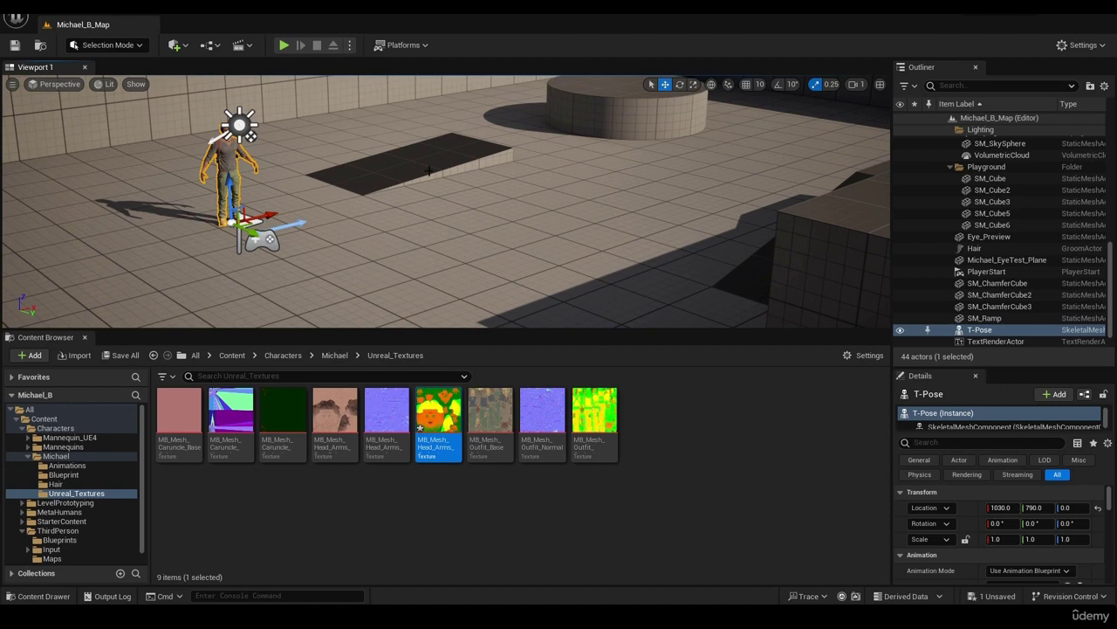
pyautogui.moveTo(611, 220); pyautogui.dragTo(614, 253, button='right')
pyautogui.press('e')
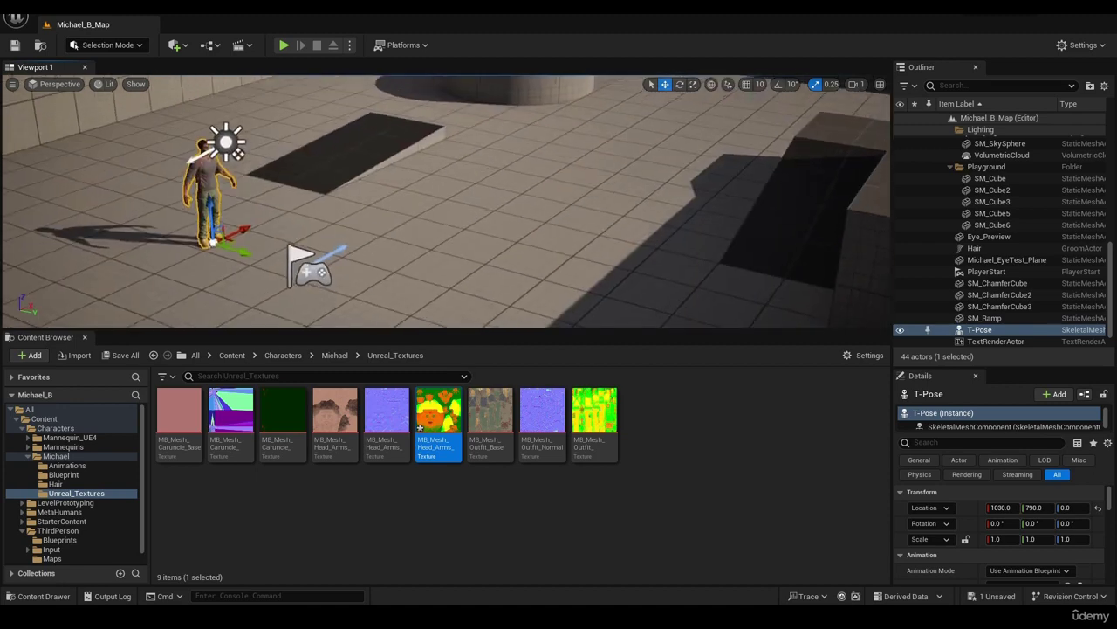